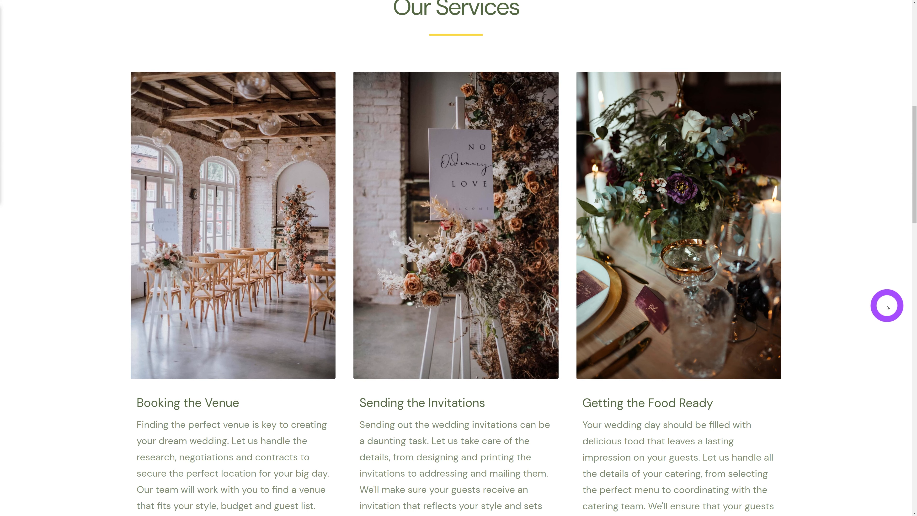
Step: Review the homepage down to the footer and back, then follow Request a Quote to the Contact page
scroll(858, 308, "down", 2)
scroll(859, 307, "down", 10)
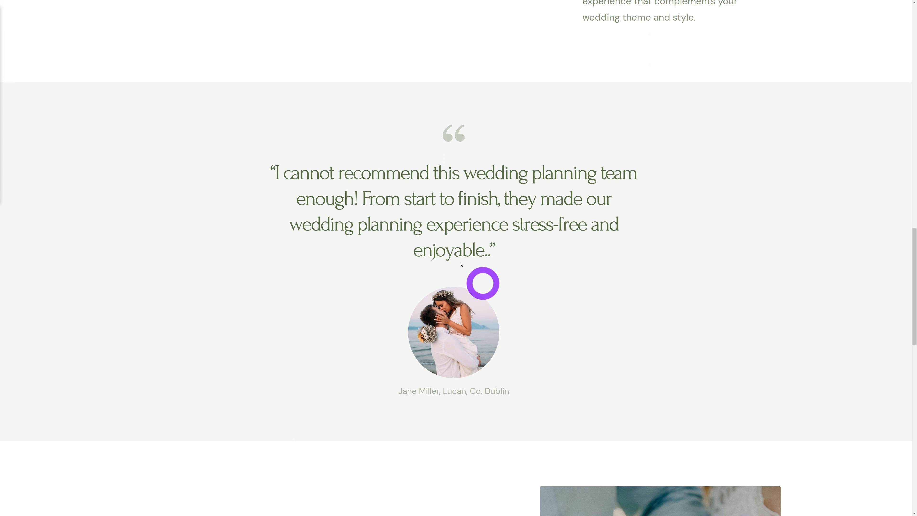
scroll(874, 344, "down", 9)
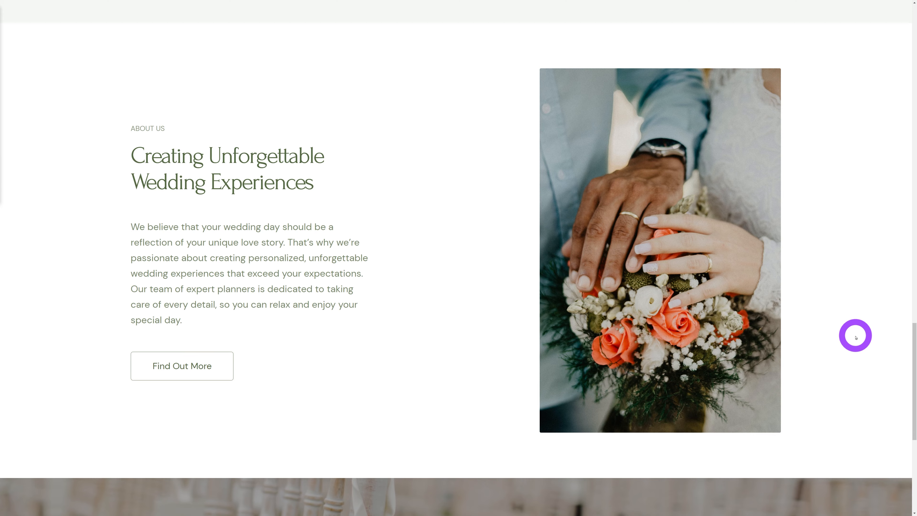
scroll(855, 335, "down", 7)
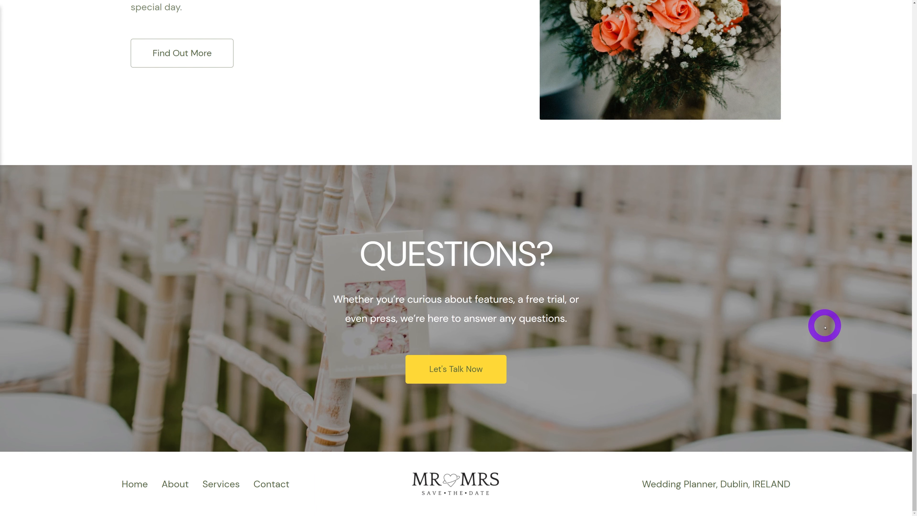
left_click_drag(914, 482, 891, 88)
left_click(498, 278)
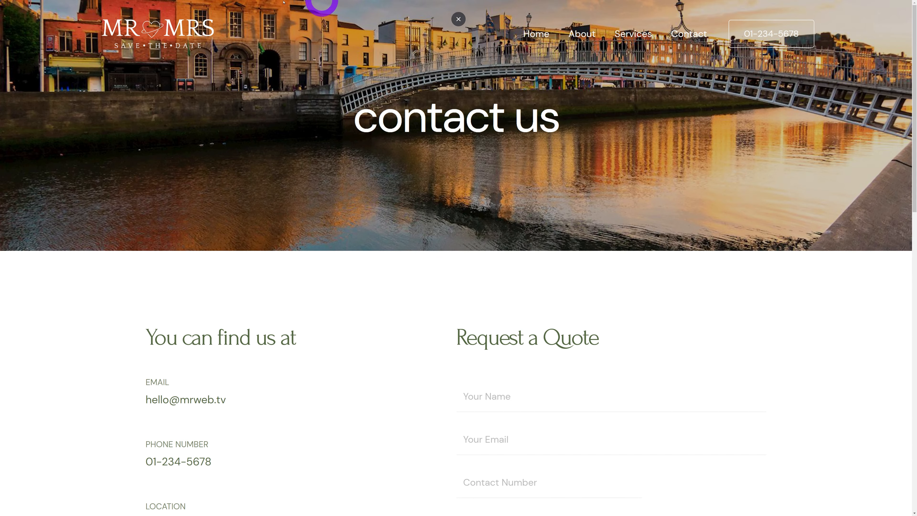
scroll(794, 346, "down", 5)
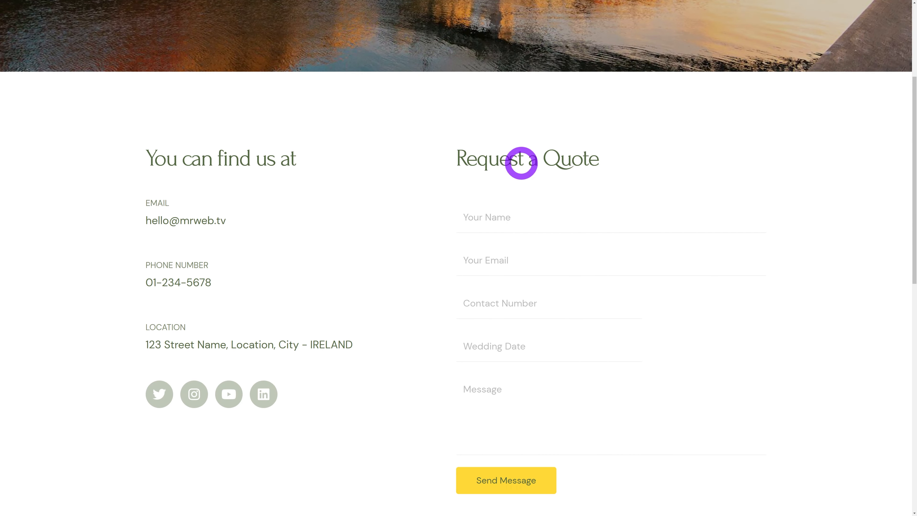
scroll(819, 431, "down", 15)
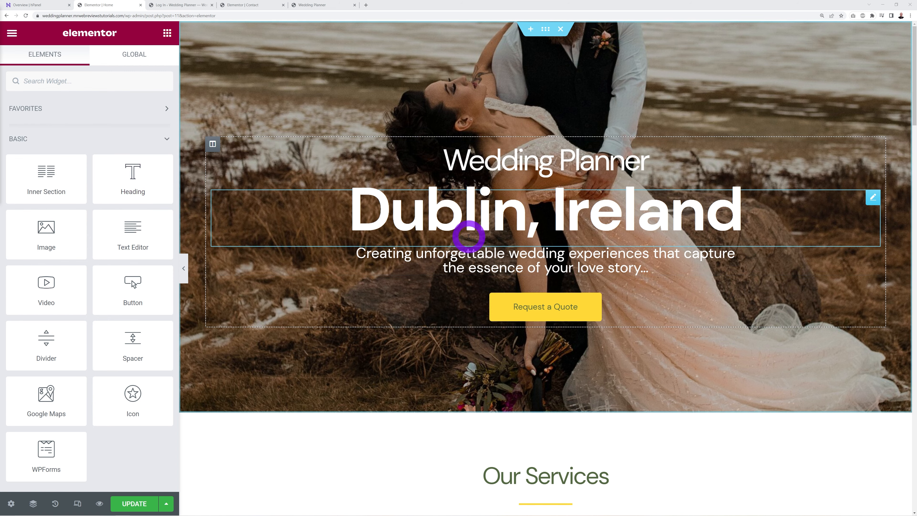
Step: Drop a Heading widget directly below the Our Services title and set its alignment to Center
scroll(468, 236, "down", 5)
left_click_drag(120, 165, 493, 308)
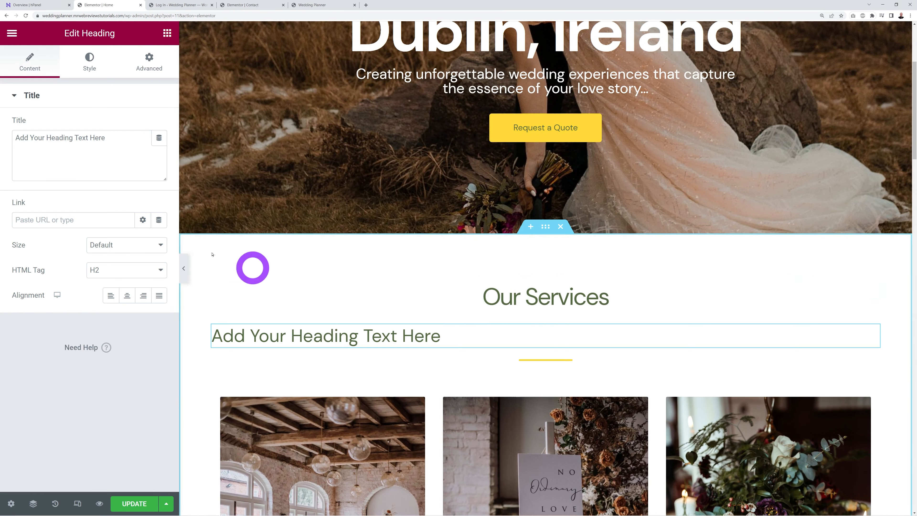
left_click(127, 295)
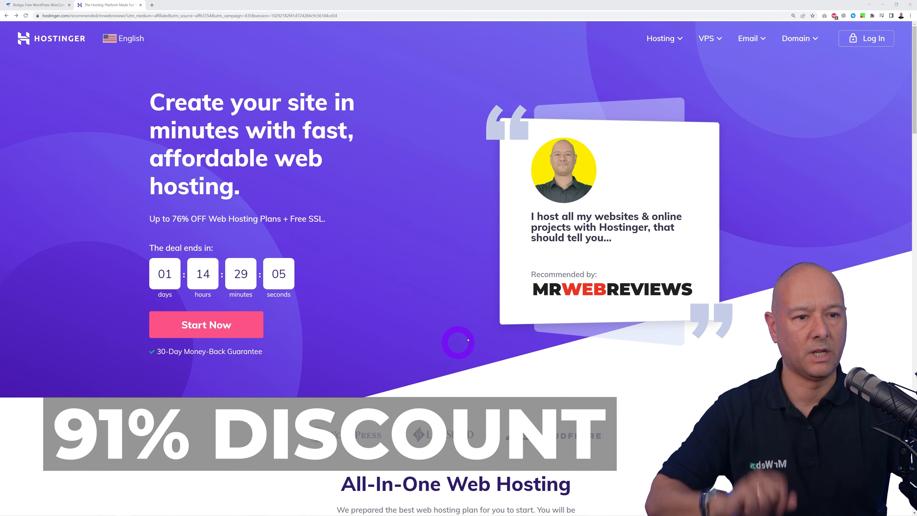
Step: Select the $2.99/mo Web Hosting plan to open the Premium Web Hosting checkout
left_click(178, 331)
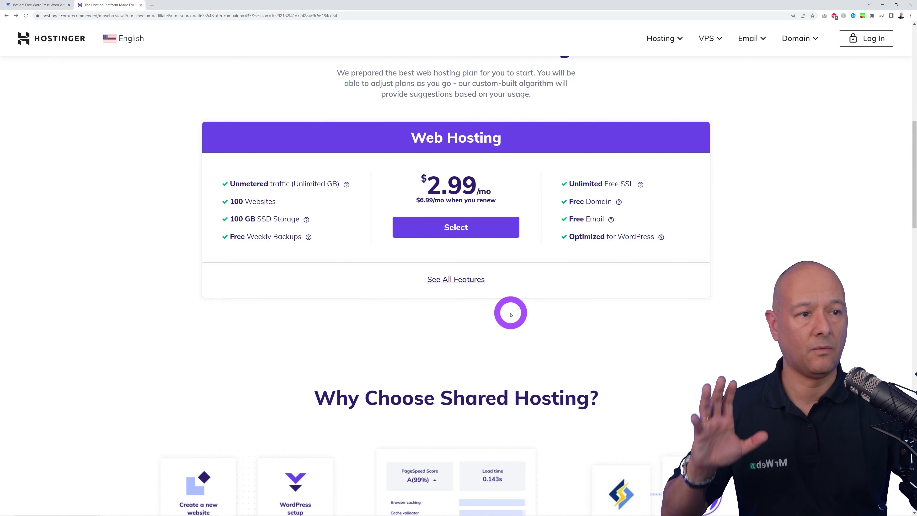
left_click(467, 232)
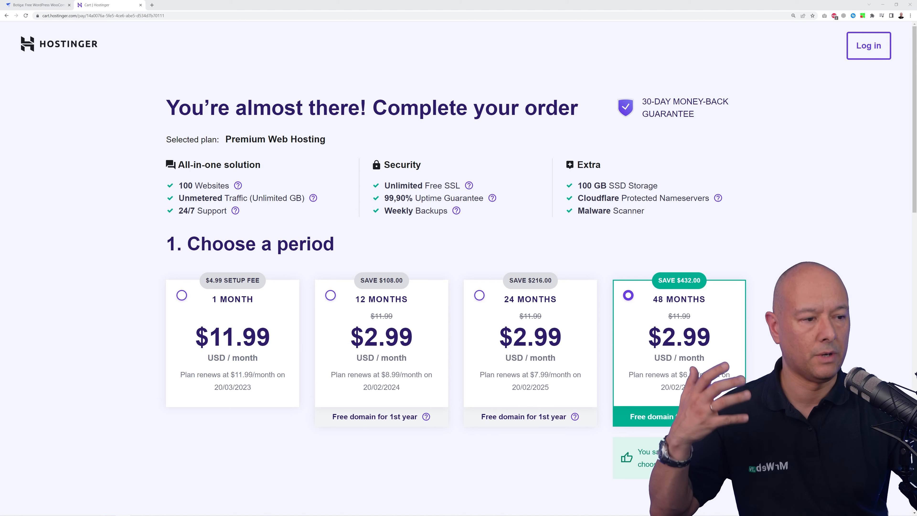
scroll(458, 267, "down", 10)
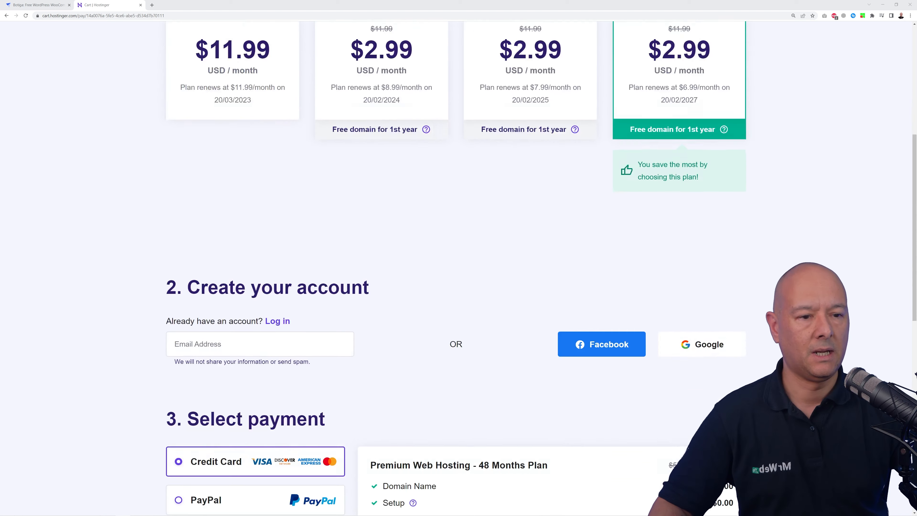
scroll(459, 267, "down", 2)
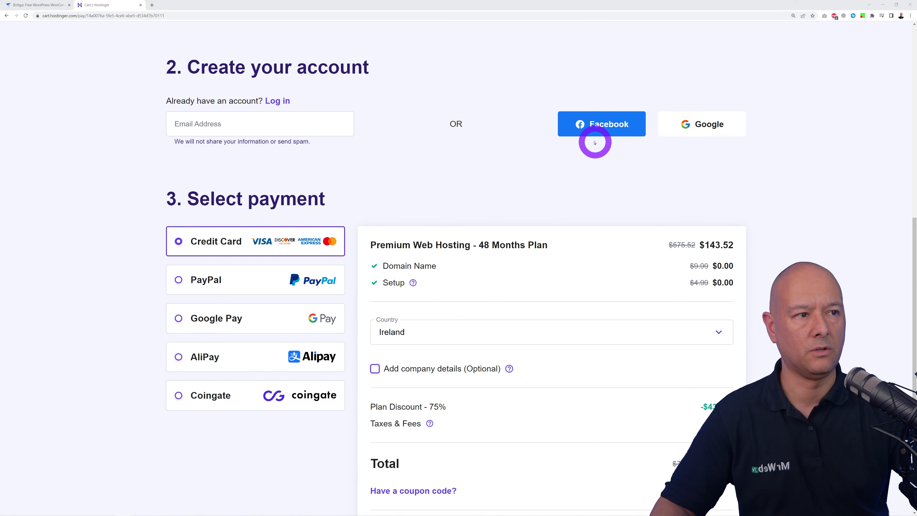
scroll(318, 53, "down", 2)
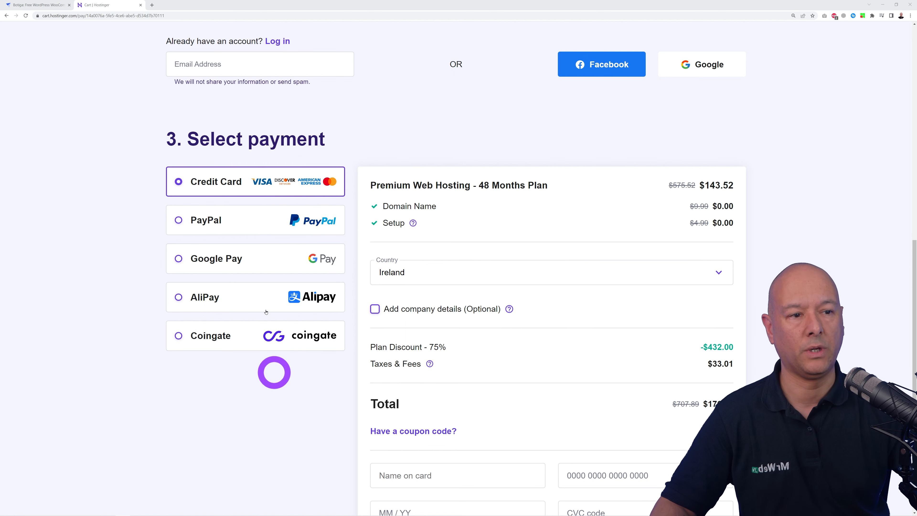
scroll(841, 366, "down", 2)
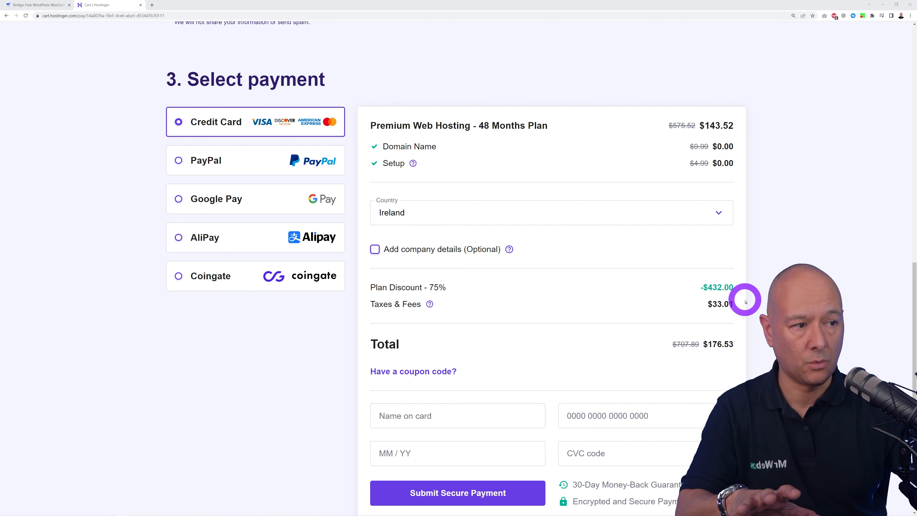
scroll(745, 305, "down", 1)
scroll(762, 308, "down", 1)
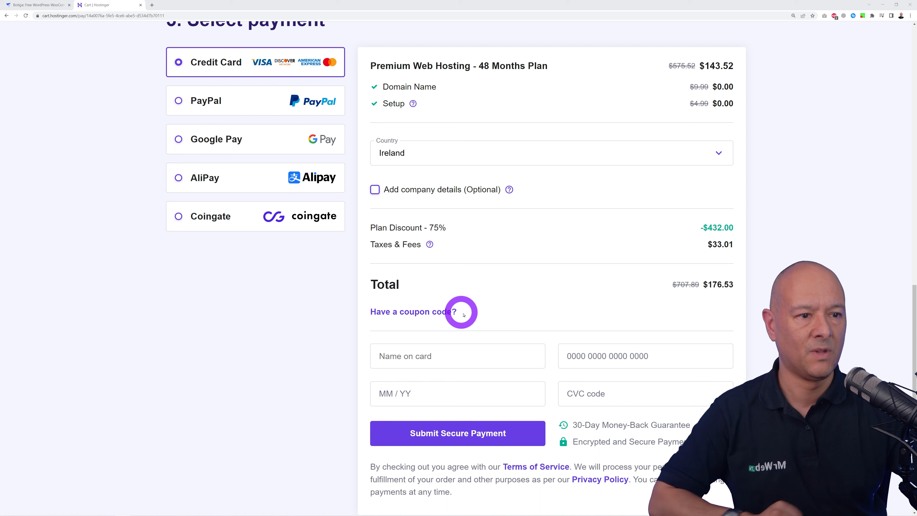
Step: Apply coupon code MRWEBREVIEWS to reduce the checkout total to $158.88
left_click(439, 312)
left_click(456, 346)
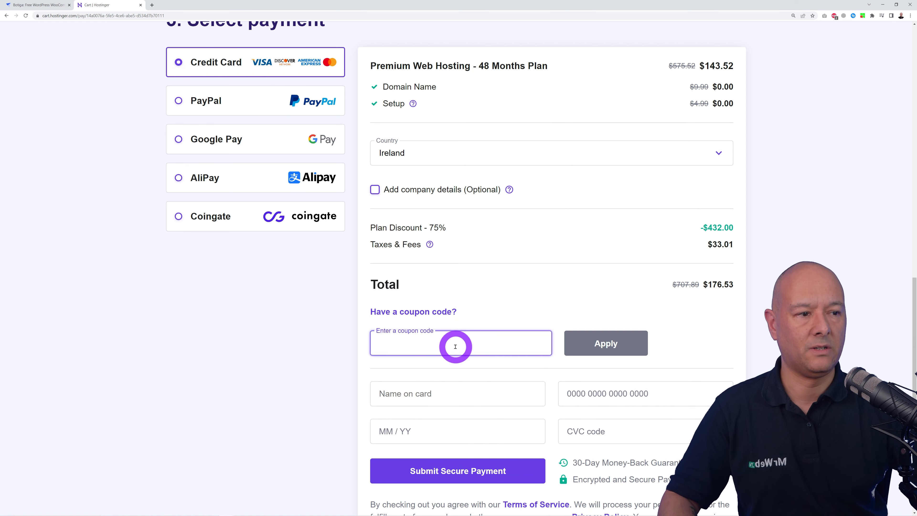
type("MRWEBREVIEWS")
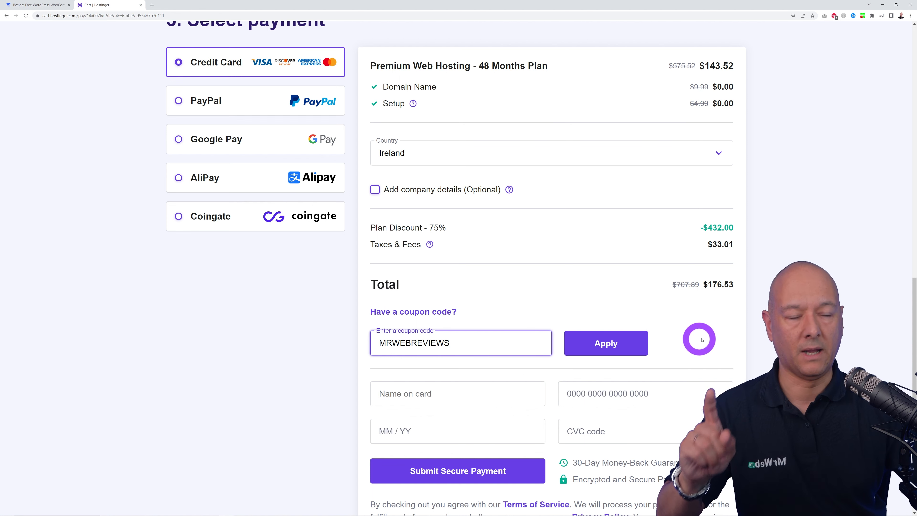
left_click(602, 343)
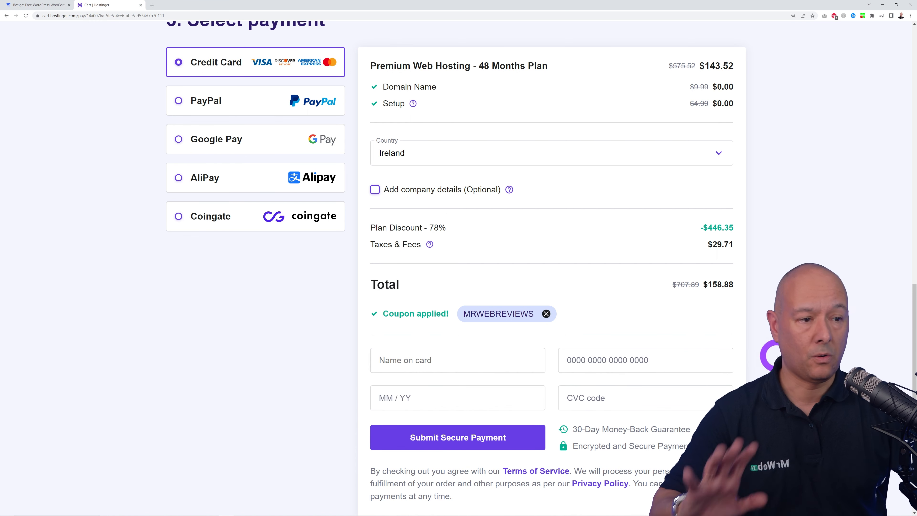
scroll(721, 381, "down", 3)
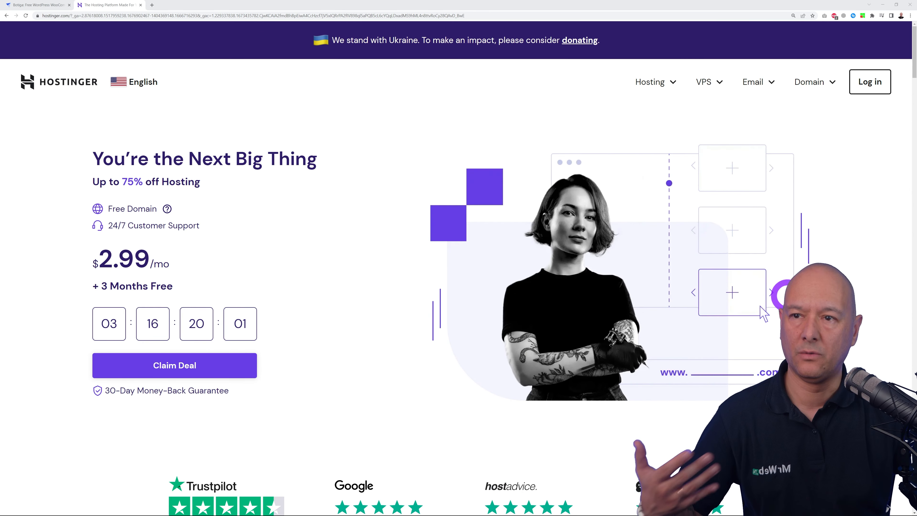
Step: Log in to Hostinger with the browser's autofilled credentials to reach hPanel Home
left_click(870, 82)
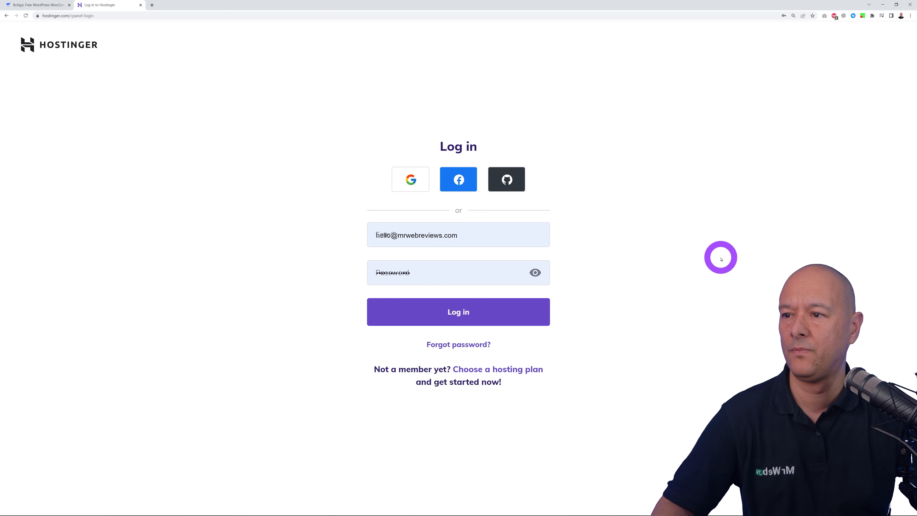
left_click(469, 316)
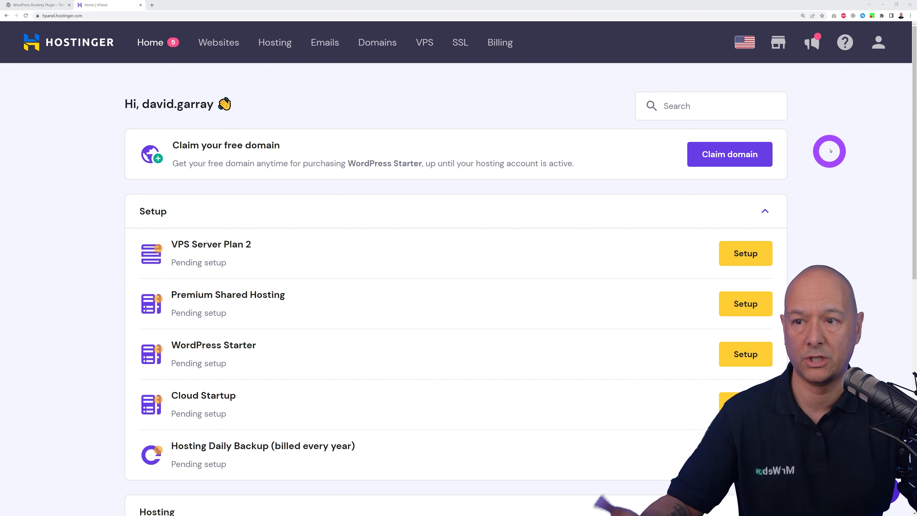
Step: Start claiming the free domain by pasting the desired name and choosing the .com extension
left_click(728, 163)
left_click(426, 278)
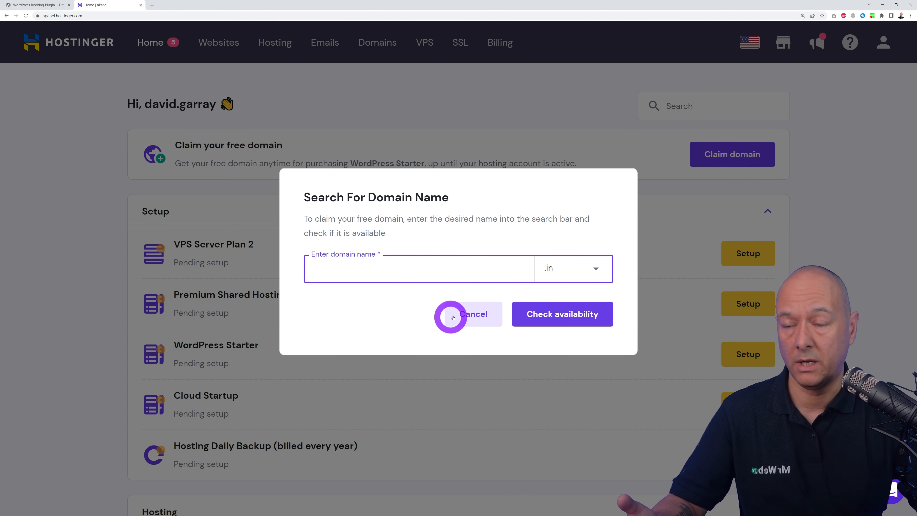
type("yourwebsitename")
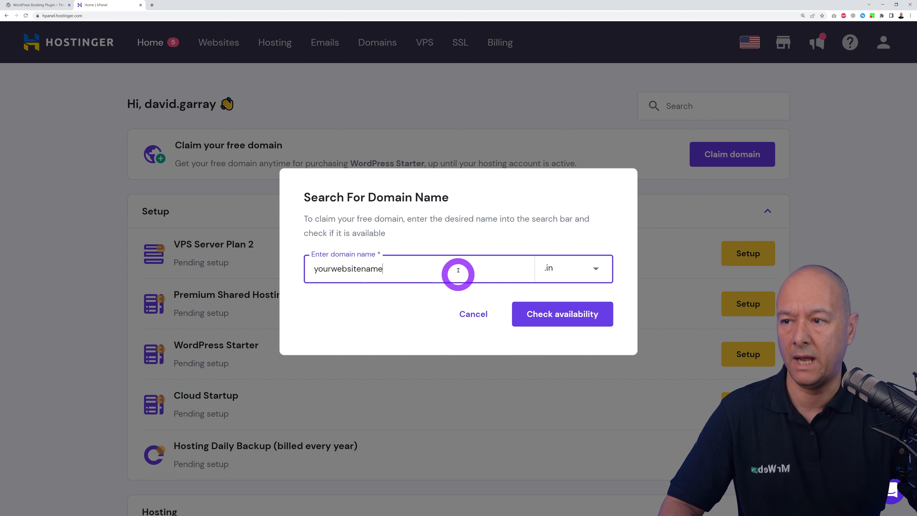
left_click(596, 269)
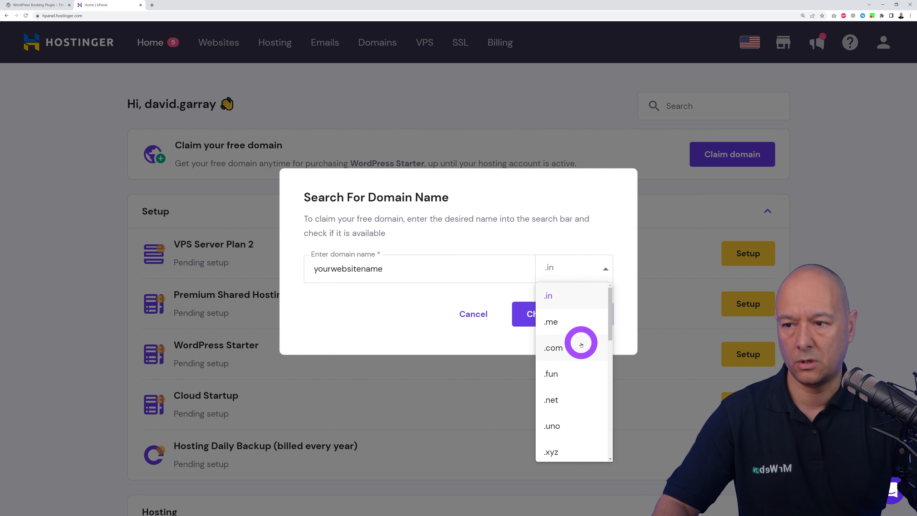
scroll(581, 344, "down", 3)
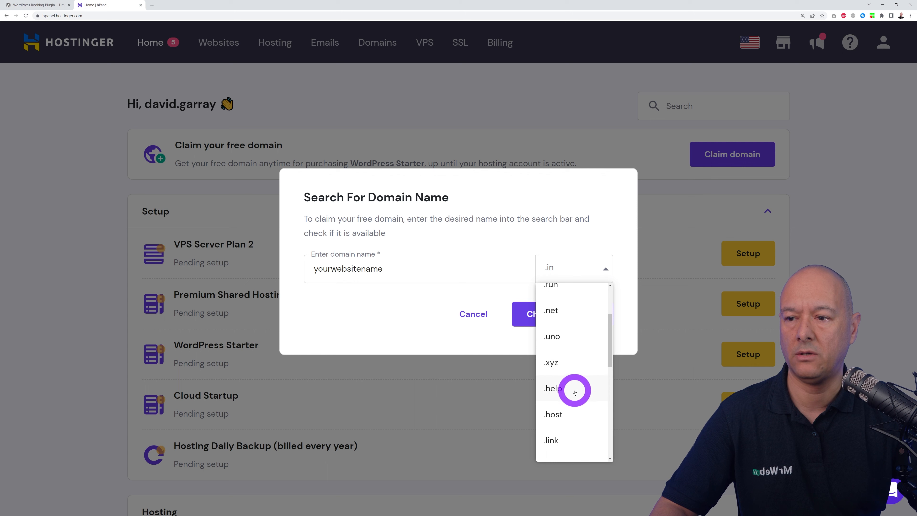
scroll(584, 356, "down", 5)
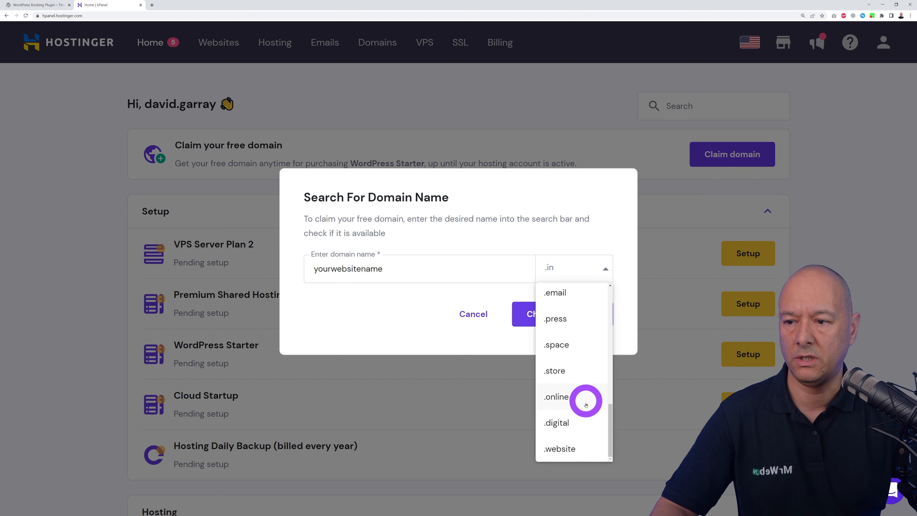
scroll(585, 437, "up", 8)
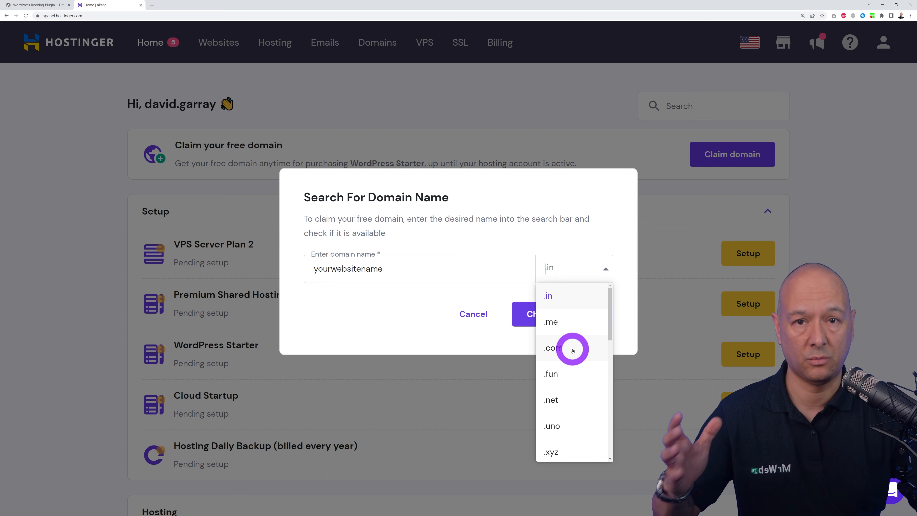
left_click(572, 351)
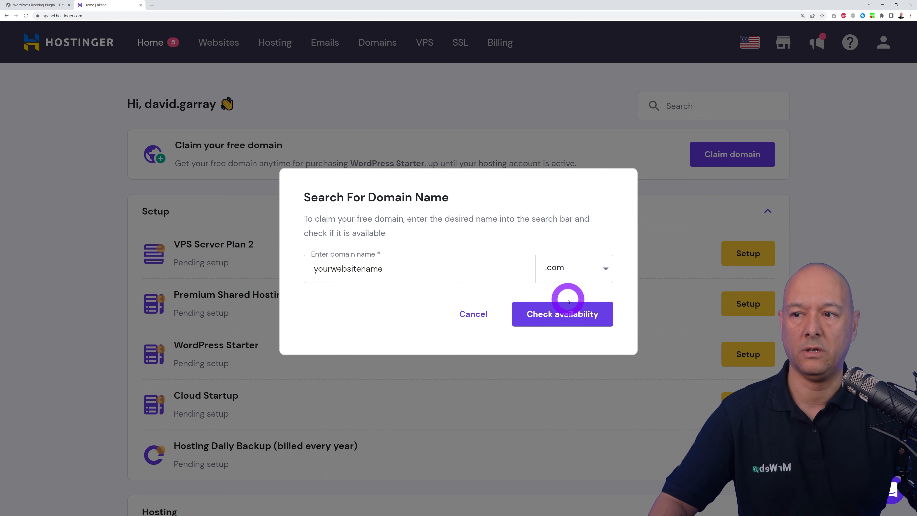
Step: Check availability, retrying until youruniquewebsitename.com is available, then claim it for free
left_click(563, 317)
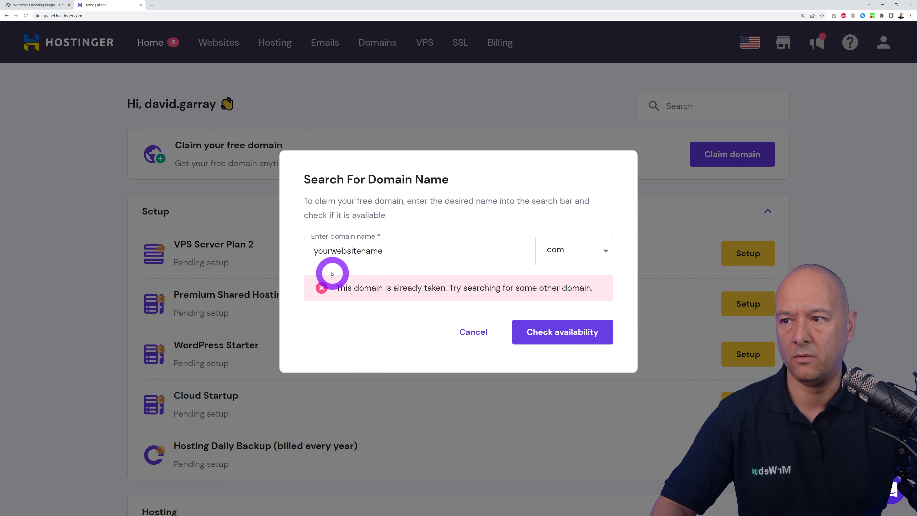
left_click(327, 249)
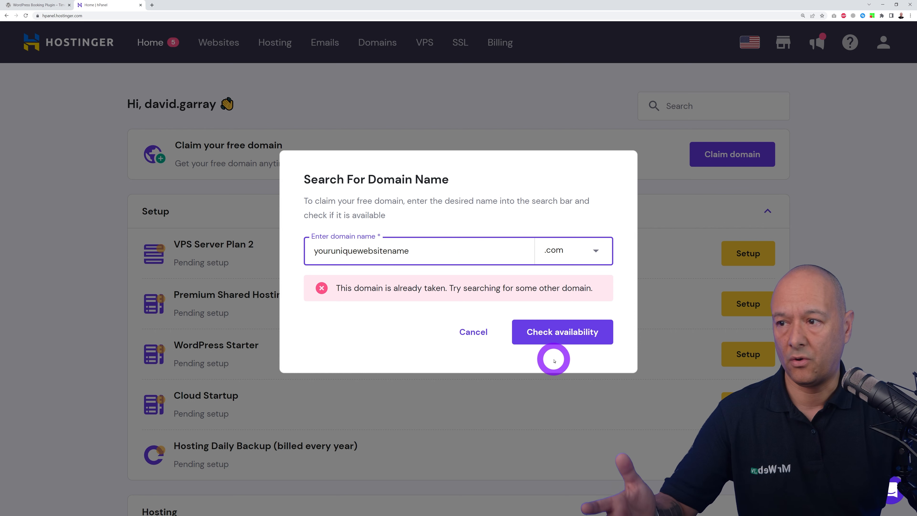
left_click(554, 338)
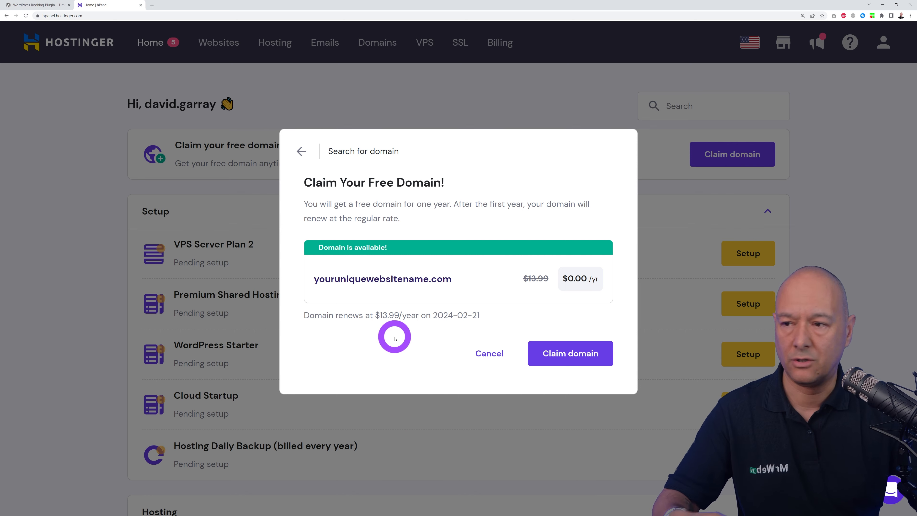
left_click(580, 362)
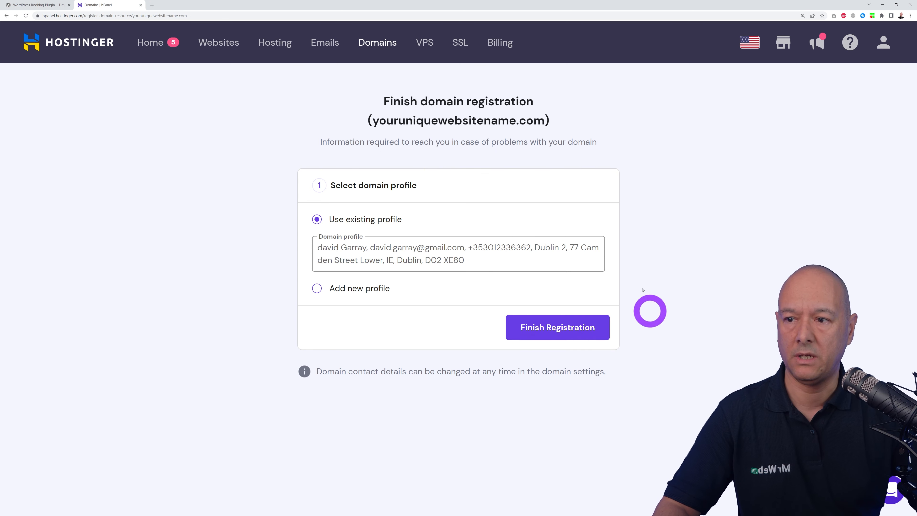
Step: Register youruniquewebsitename.com with the existing contact profile, then go back to the hPanel Home dashboard
left_click(548, 328)
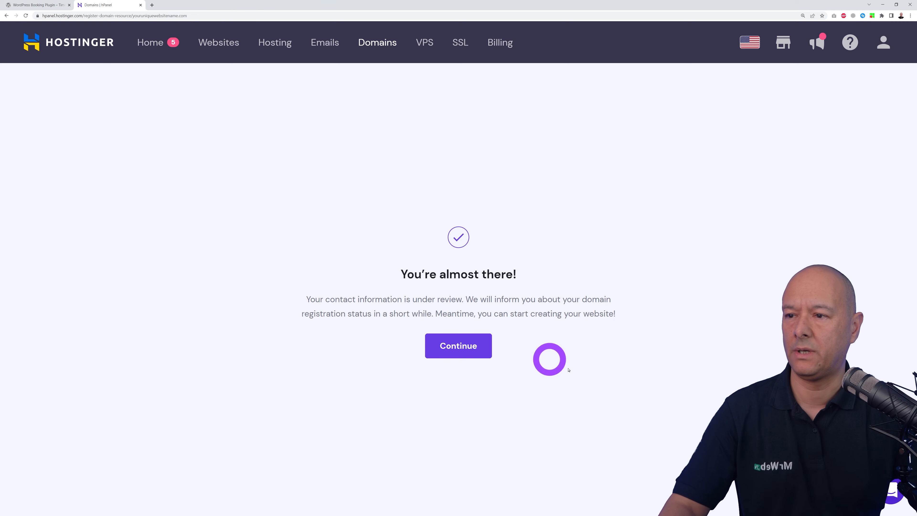
left_click(469, 354)
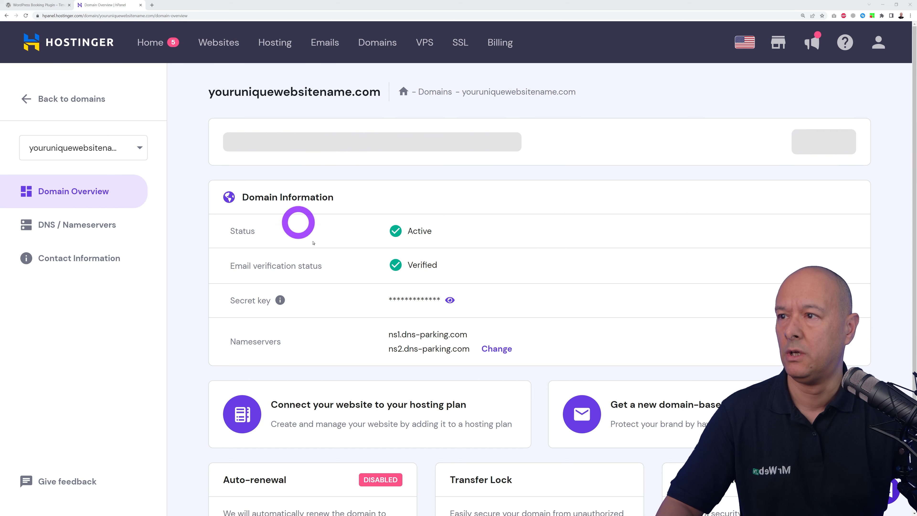
left_click(150, 42)
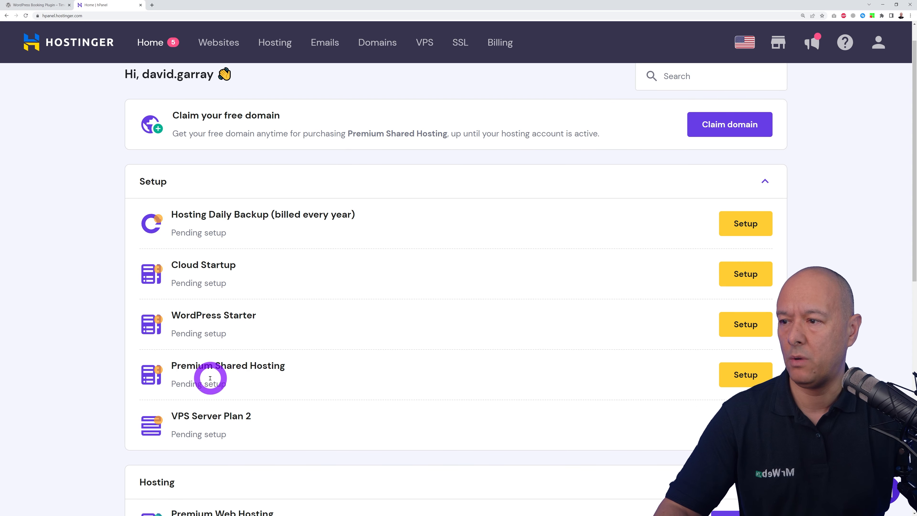
Step: Start setup of Premium Shared Hosting, choosing to create a new website on WordPress
scroll(632, 363, "down", 2)
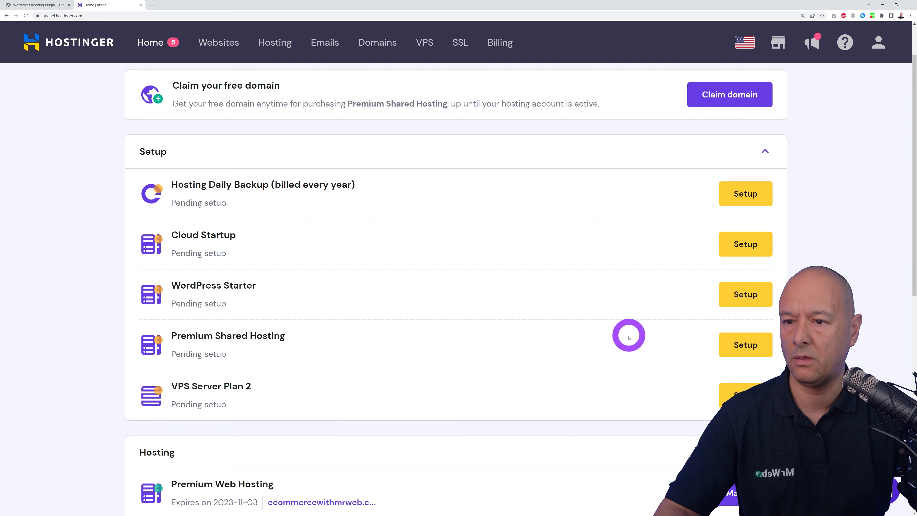
scroll(744, 347, "down", 2)
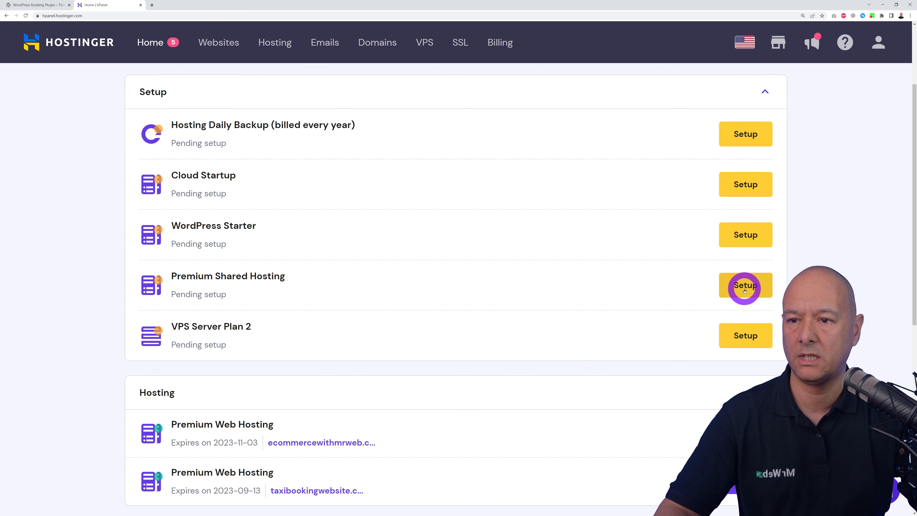
left_click(744, 291)
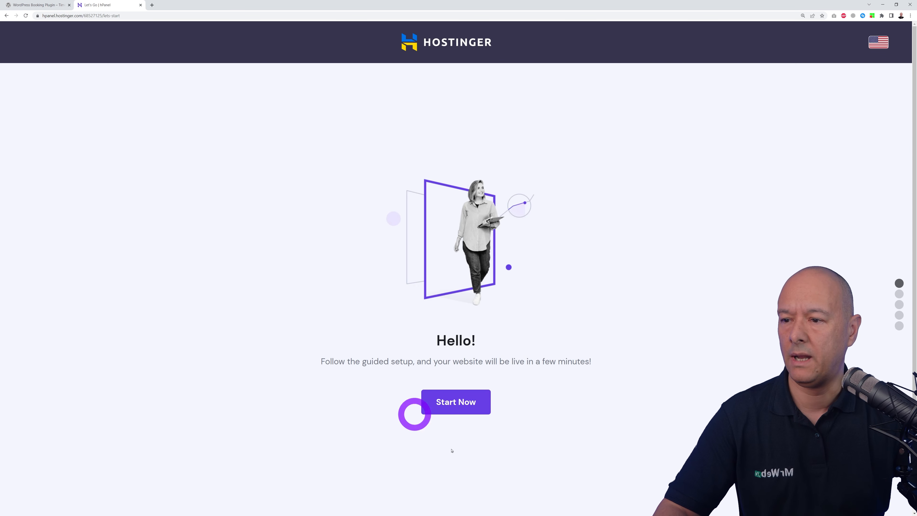
left_click(490, 408)
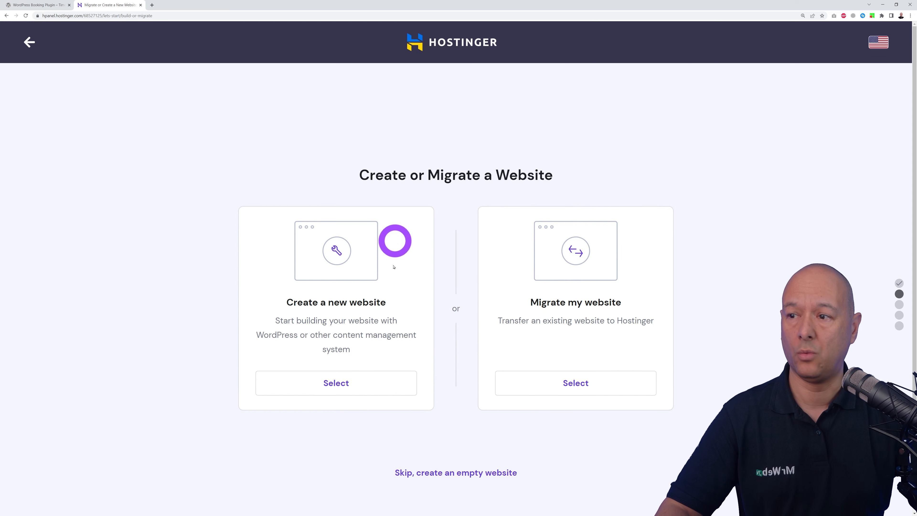
left_click(348, 384)
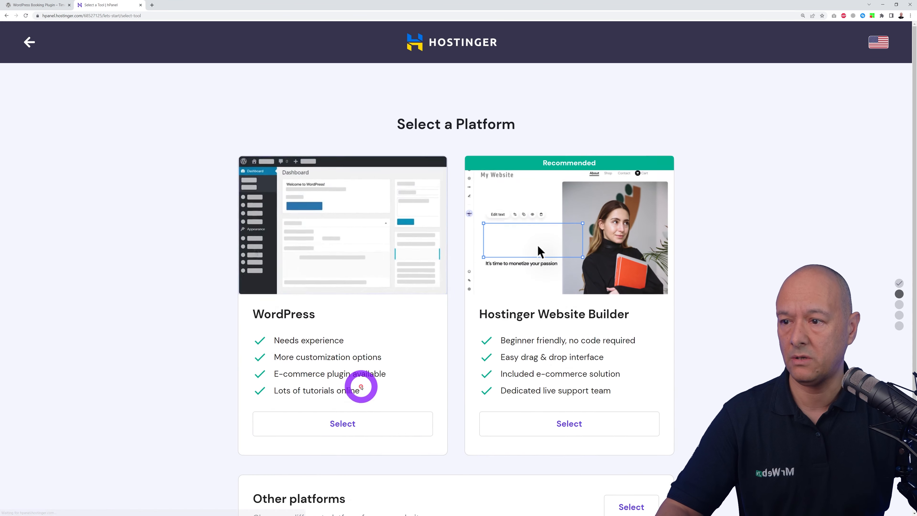
left_click(349, 400)
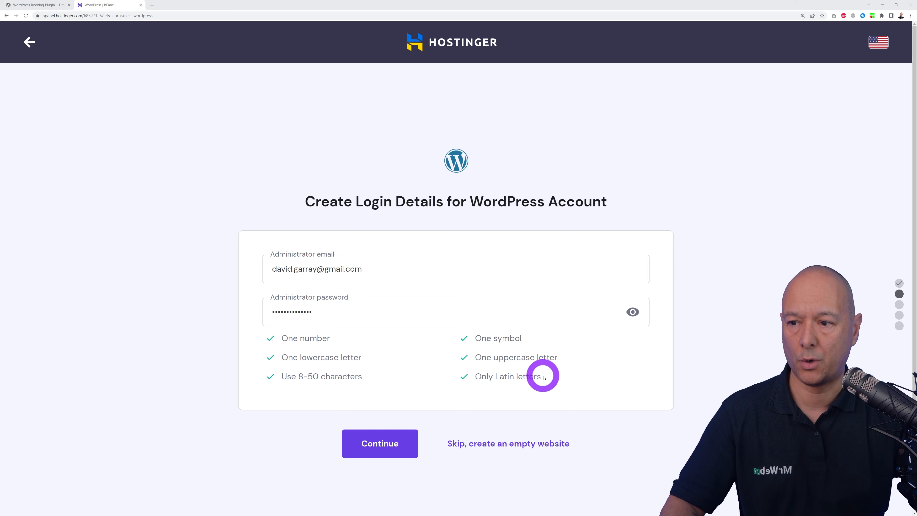
Step: Accept the WordPress login details and continue with WooCommerce and every other plugin unticked
left_click(381, 447)
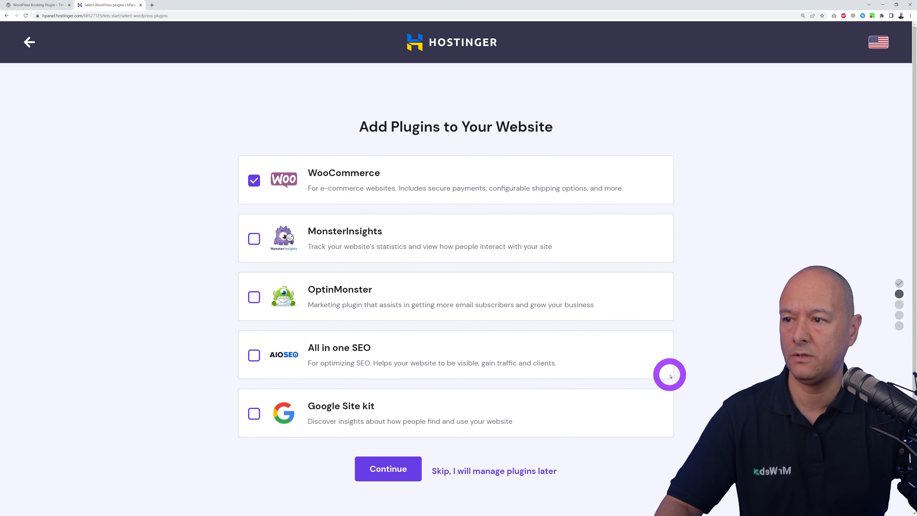
left_click(254, 180)
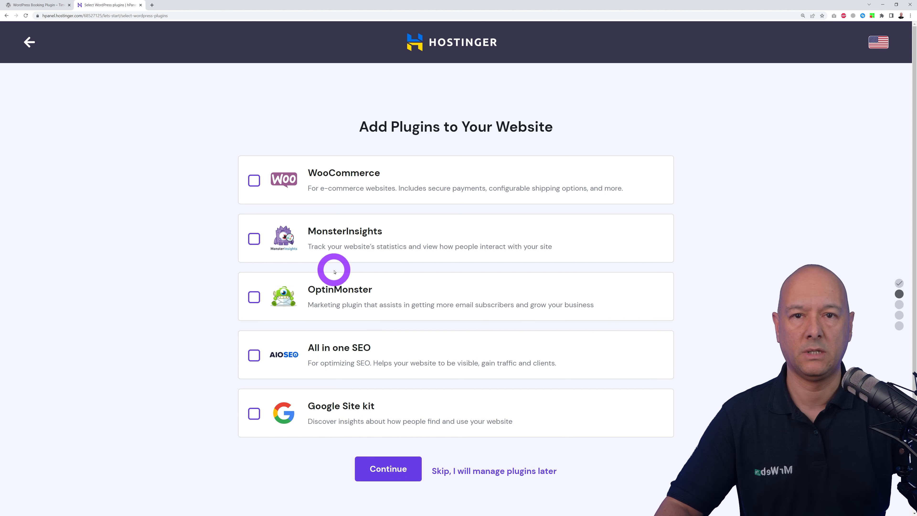
left_click(254, 181)
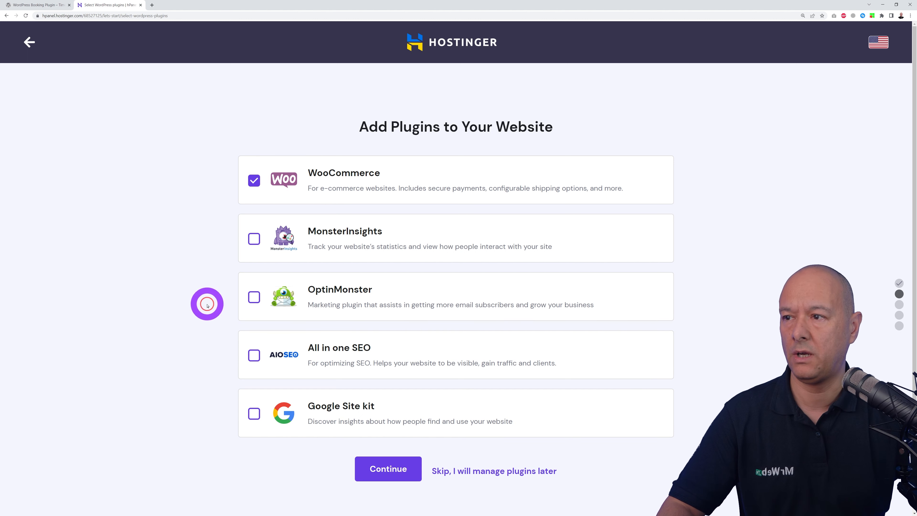
left_click(254, 181)
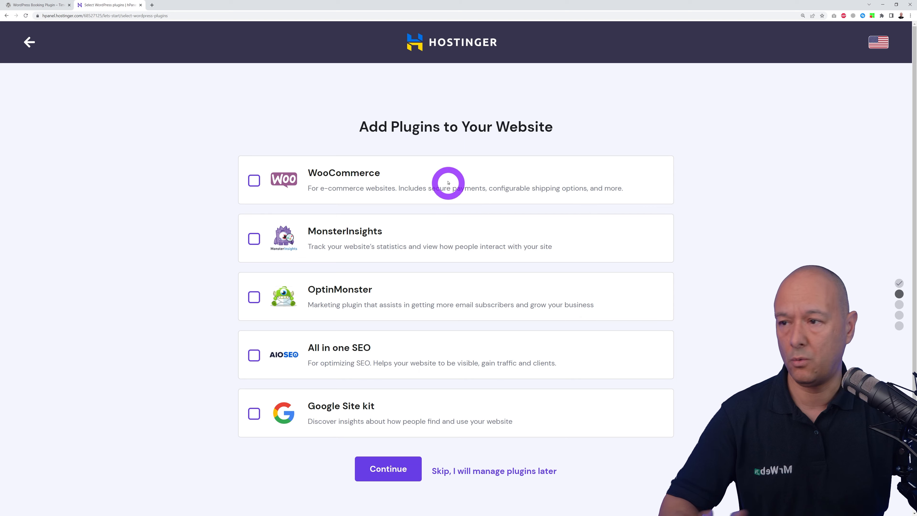
left_click(389, 475)
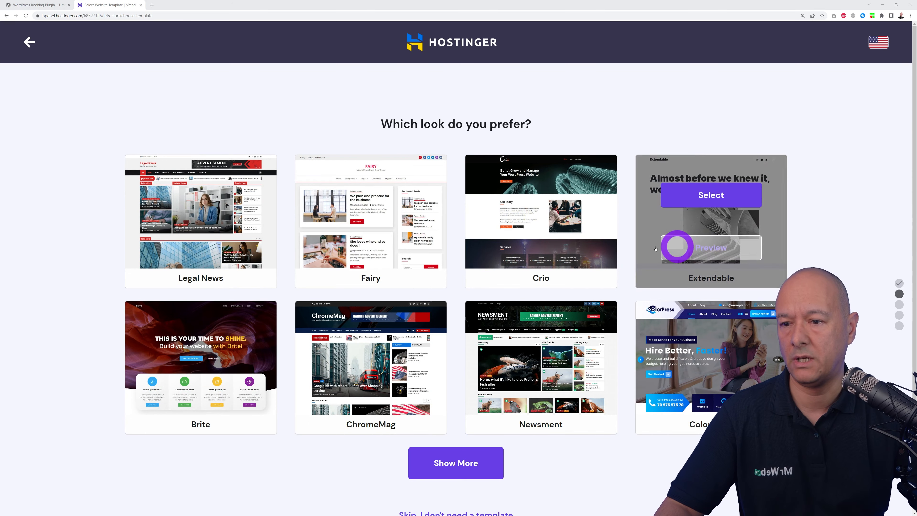
Step: Browse the extra template designs, then choose Skip, I don't need a template
left_click(479, 472)
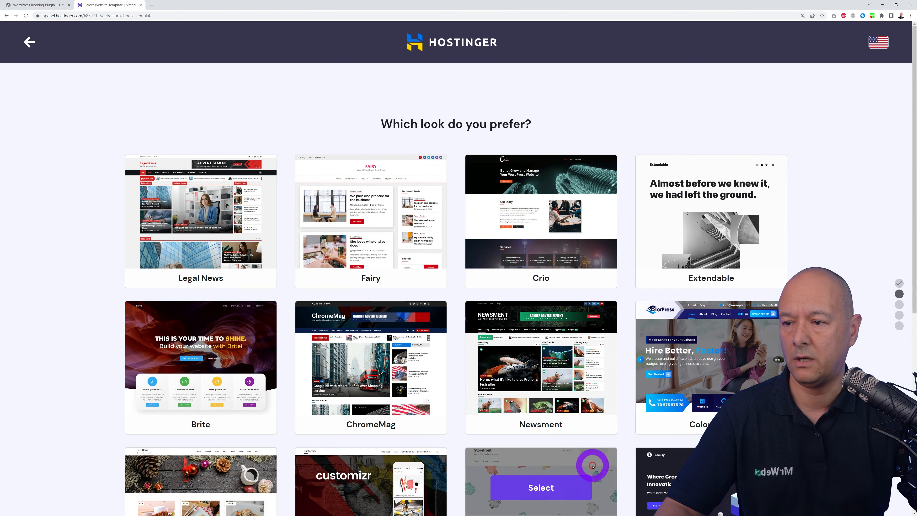
scroll(591, 461, "down", 6)
scroll(456, 288, "down", 1)
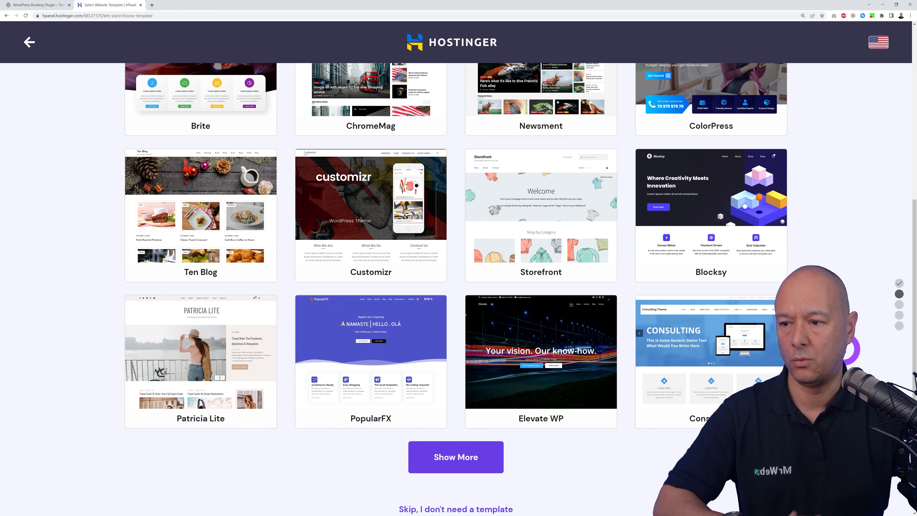
scroll(845, 348, "down", 1)
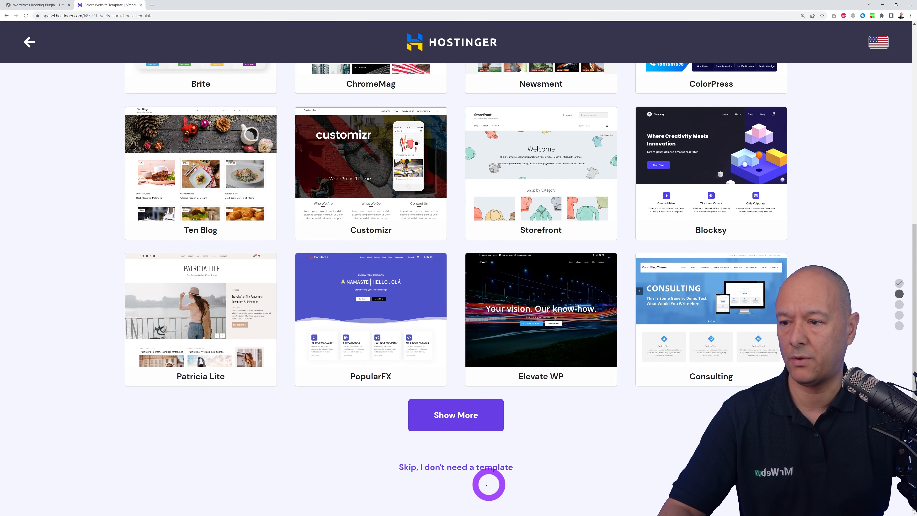
left_click(433, 467)
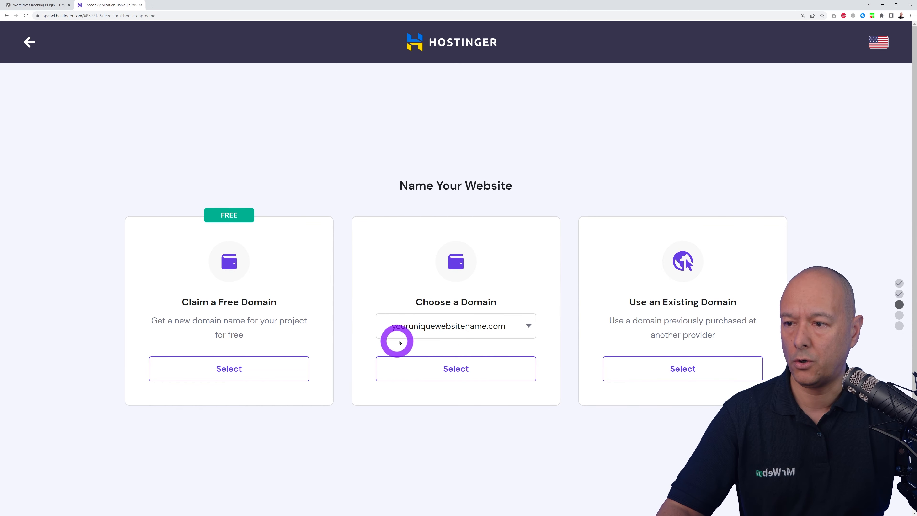
Step: Pick the existing domain youruniquewebsitename.com for the new website
left_click(477, 324)
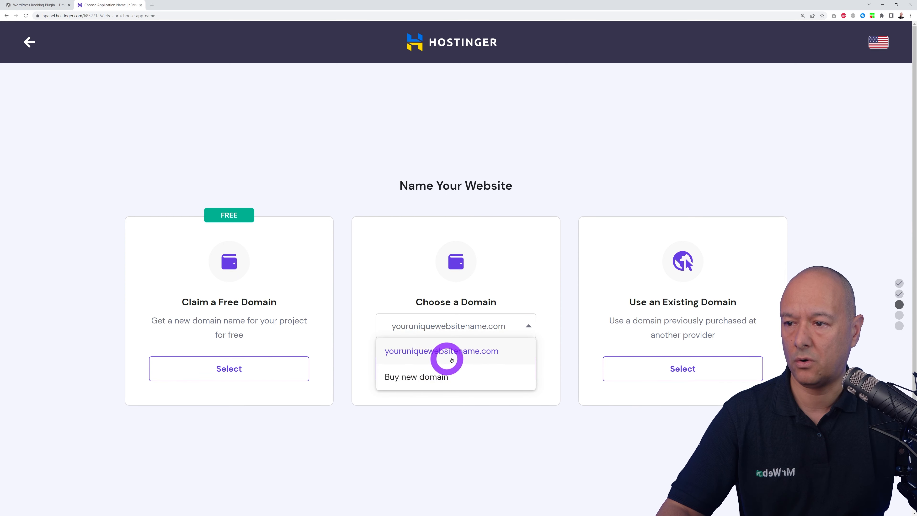
left_click(457, 352)
left_click(526, 326)
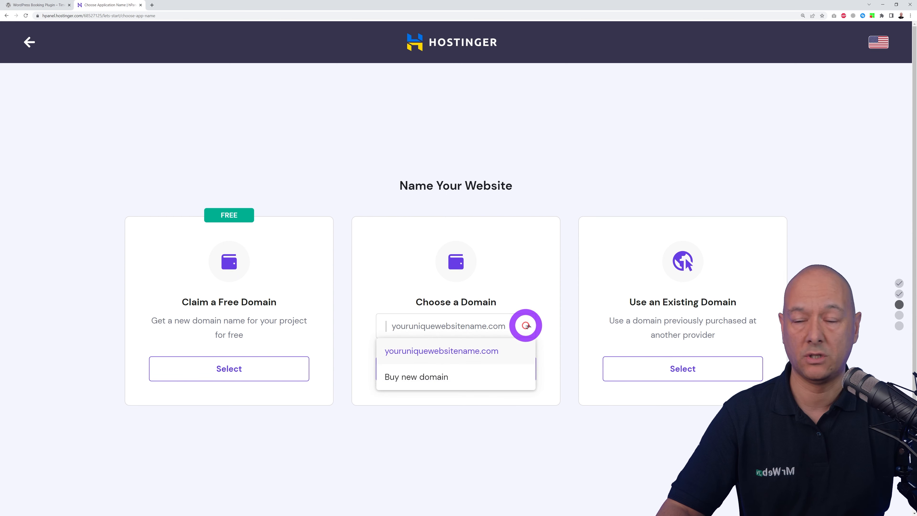
left_click(487, 352)
left_click(462, 373)
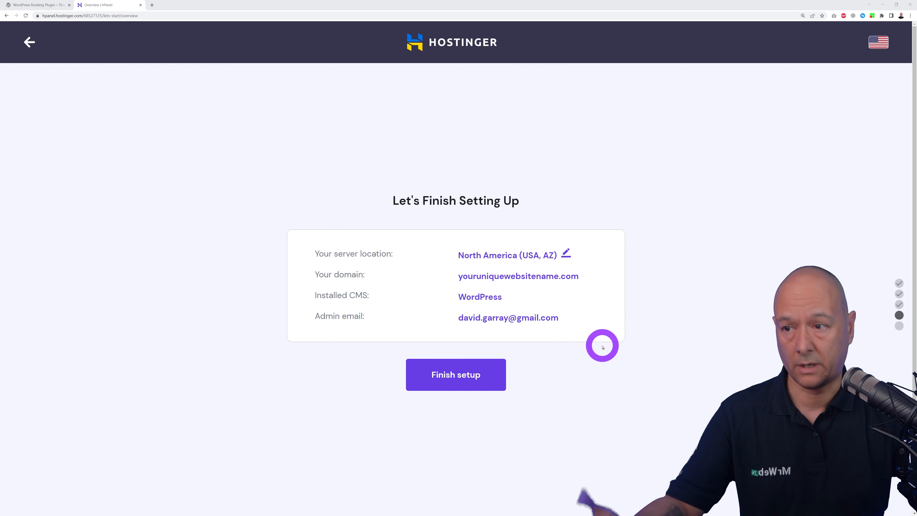
Step: Change the website's server location to Europe (United Kingdom)
left_click(566, 256)
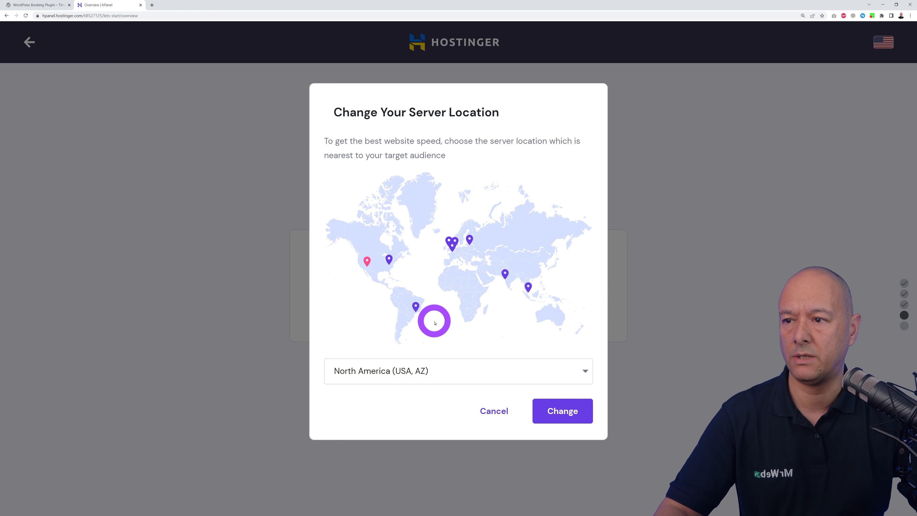
left_click(582, 371)
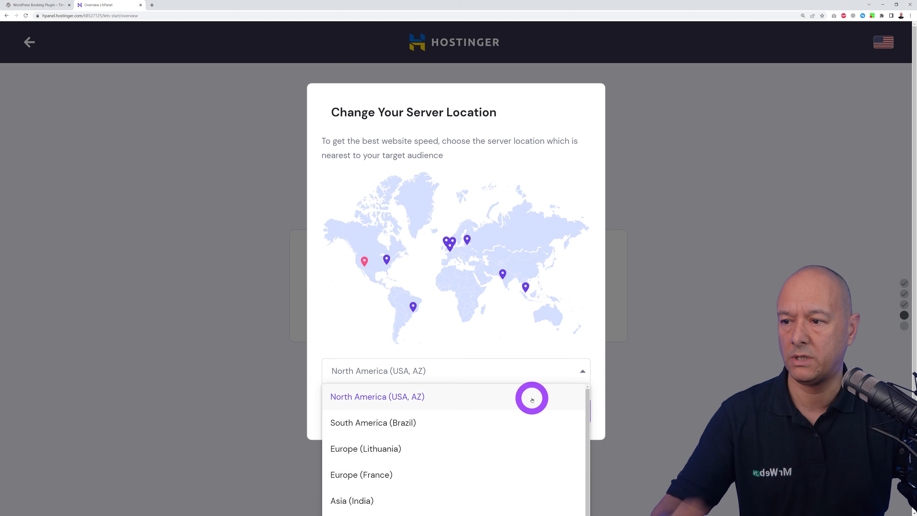
scroll(530, 404, "down", 2)
scroll(621, 421, "down", 2)
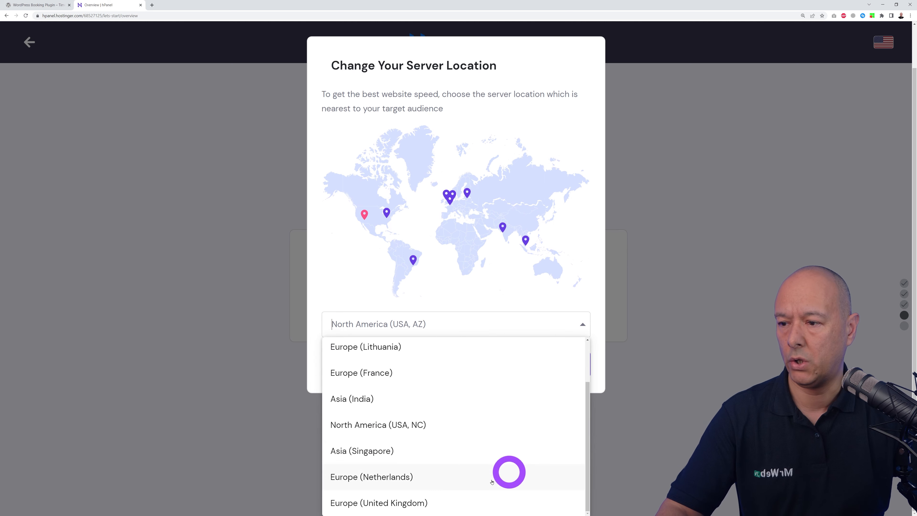
left_click(421, 504)
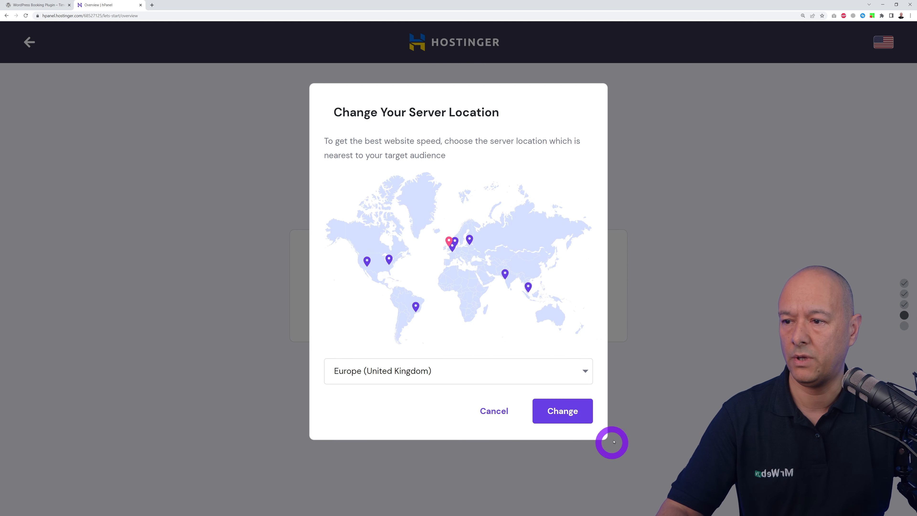
left_click(568, 422)
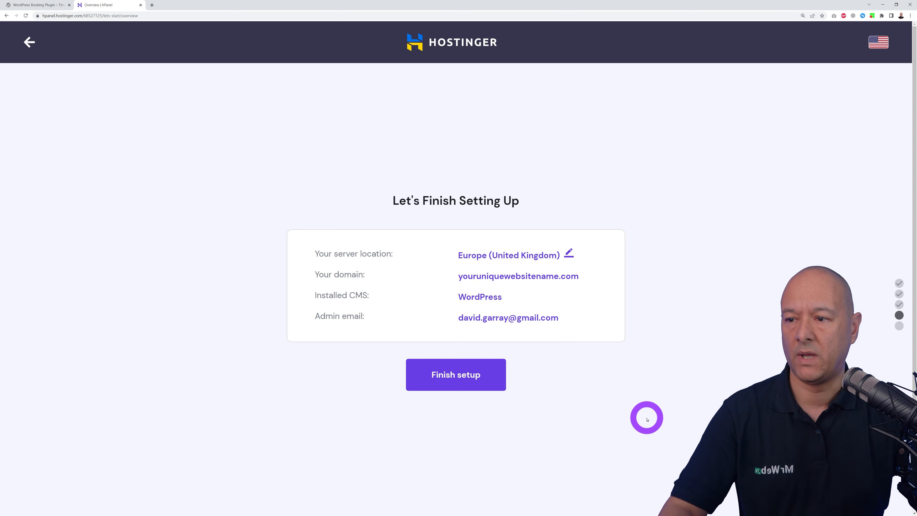
Step: Finish the website setup, go to the site's control panel and open Emails > Email Accounts
left_click(470, 384)
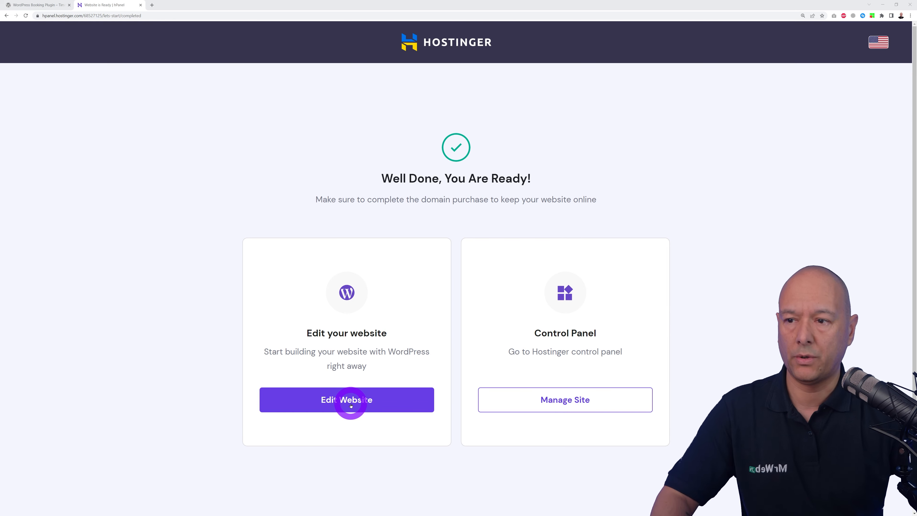
left_click(574, 401)
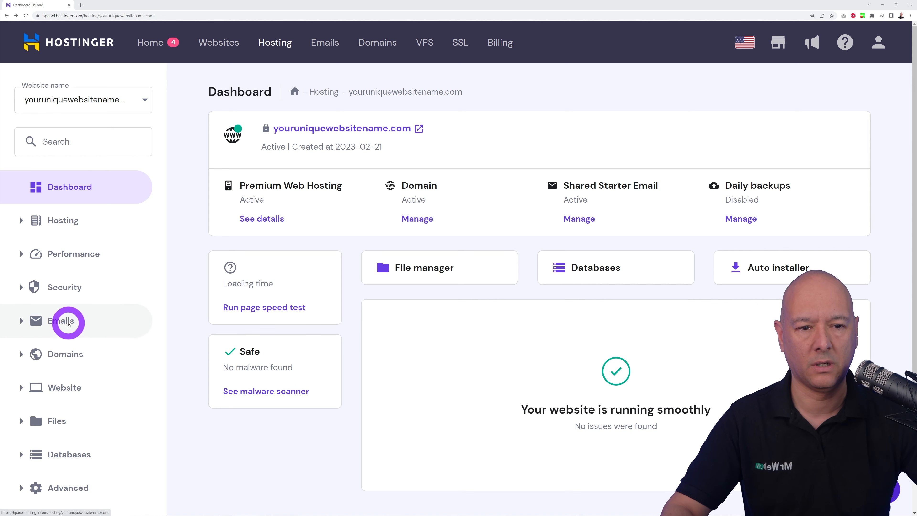
left_click(67, 321)
left_click(96, 353)
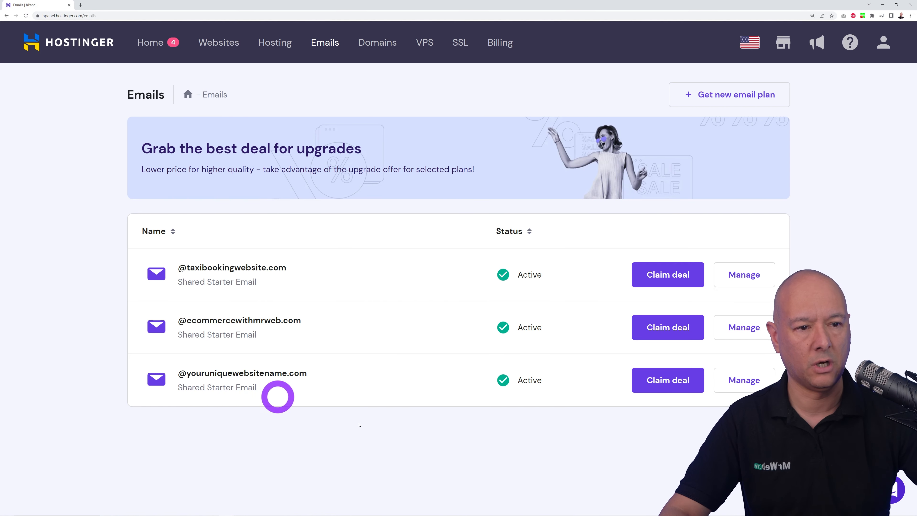
Step: Create a new email account on youruniquewebsitename.com with a mailbox name and pasted password
left_click(745, 381)
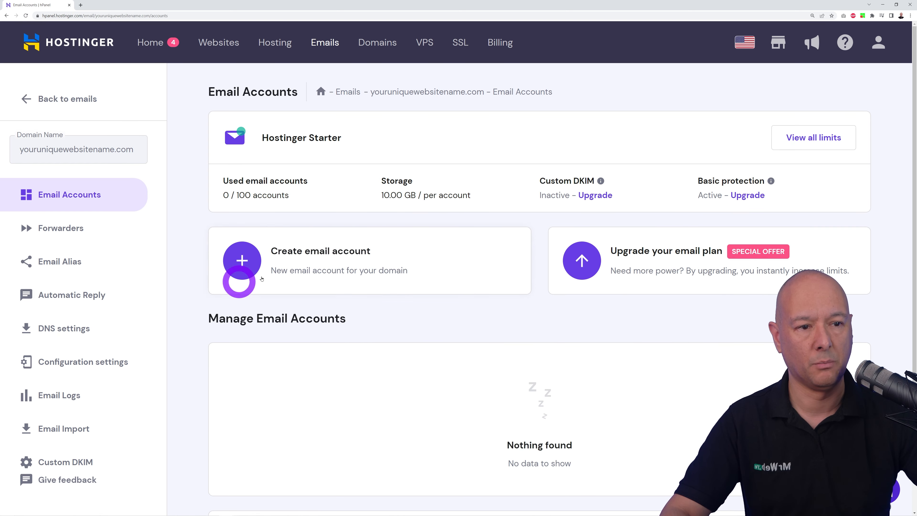
left_click(243, 264)
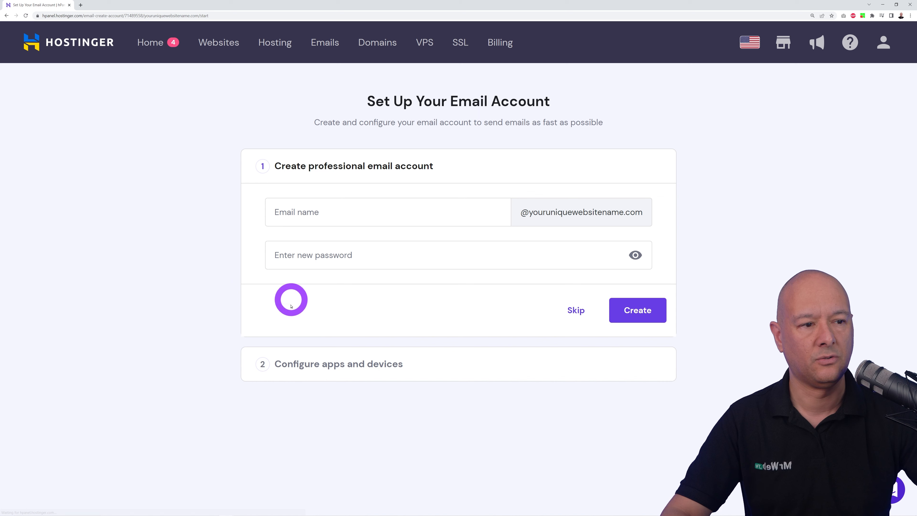
left_click(364, 218)
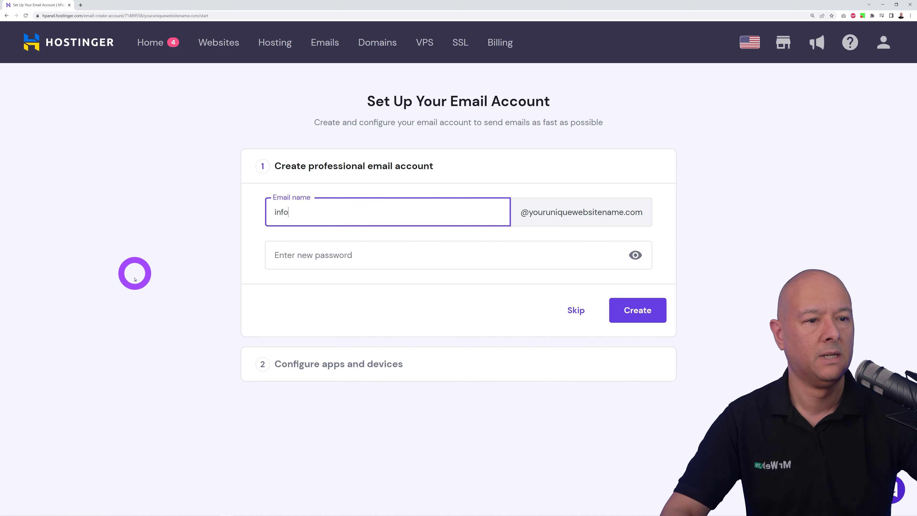
left_click(329, 259)
key("ctrl+v")
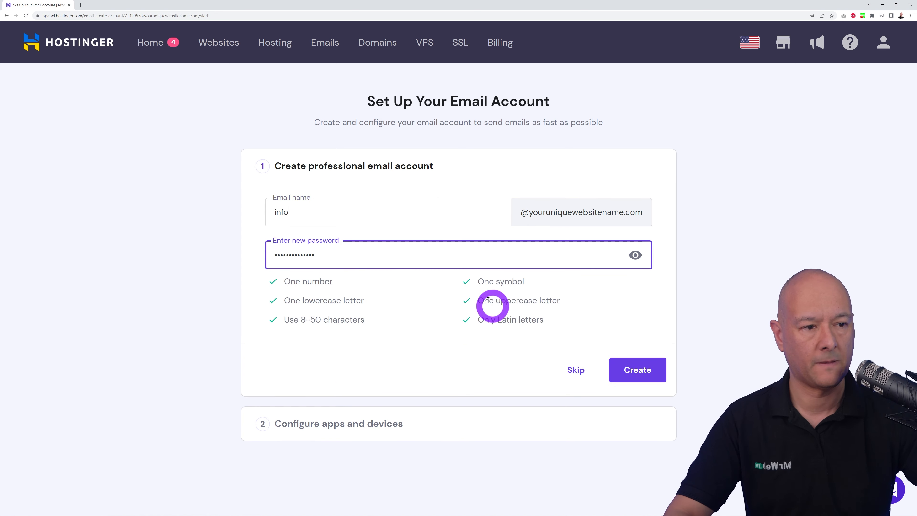
left_click(620, 371)
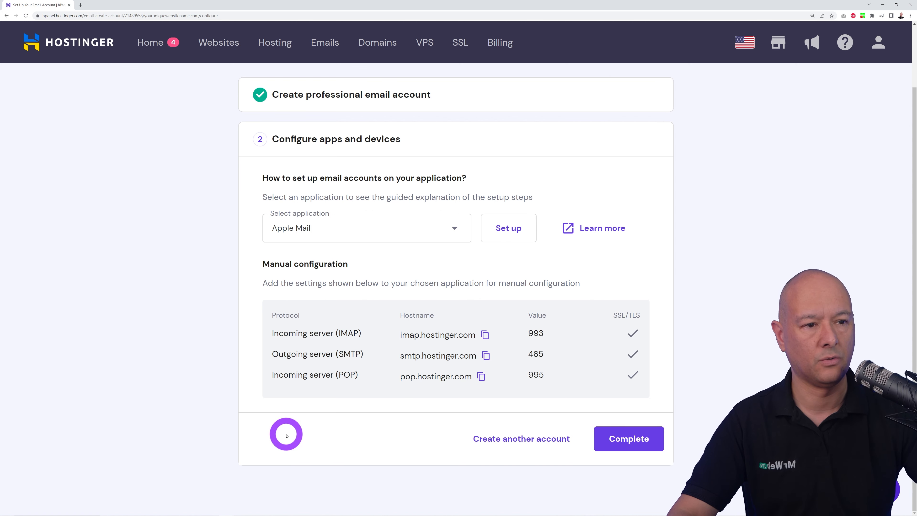
Step: Keep Apple Mail as the setup-guide app and complete the email account setup
left_click(454, 226)
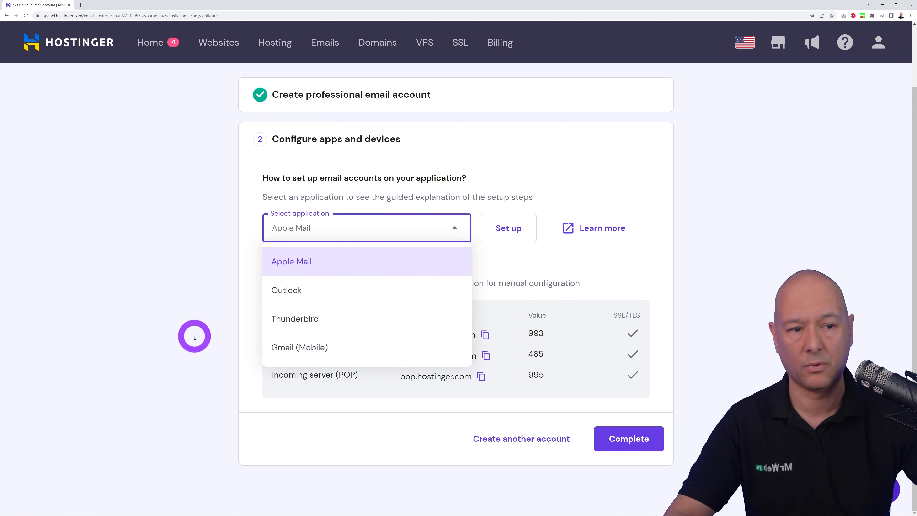
left_click(199, 336)
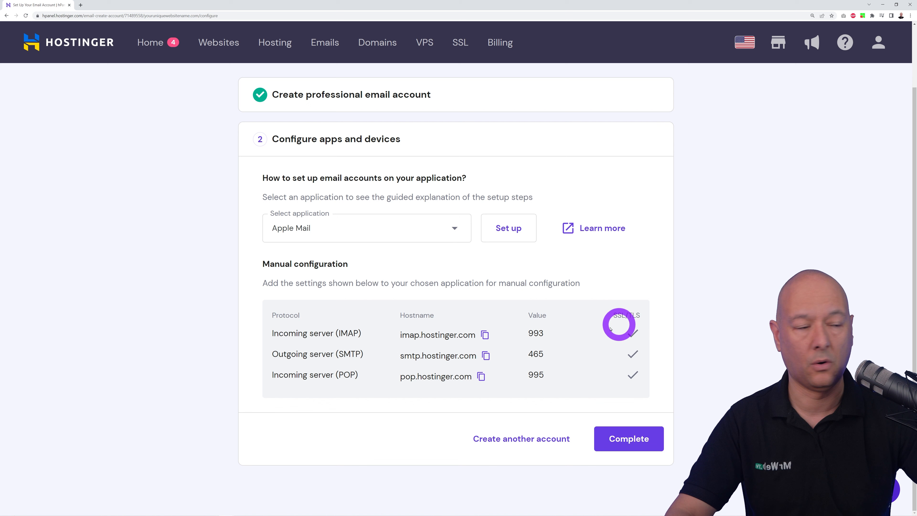
left_click(627, 439)
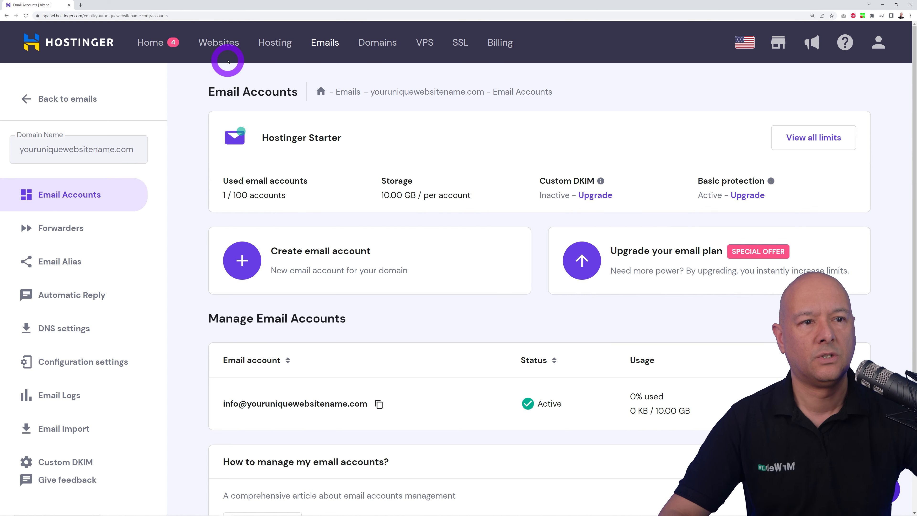
Step: Open Websites in a new tab and edit youruniquewebsitename.com in WordPress
right_click(224, 46)
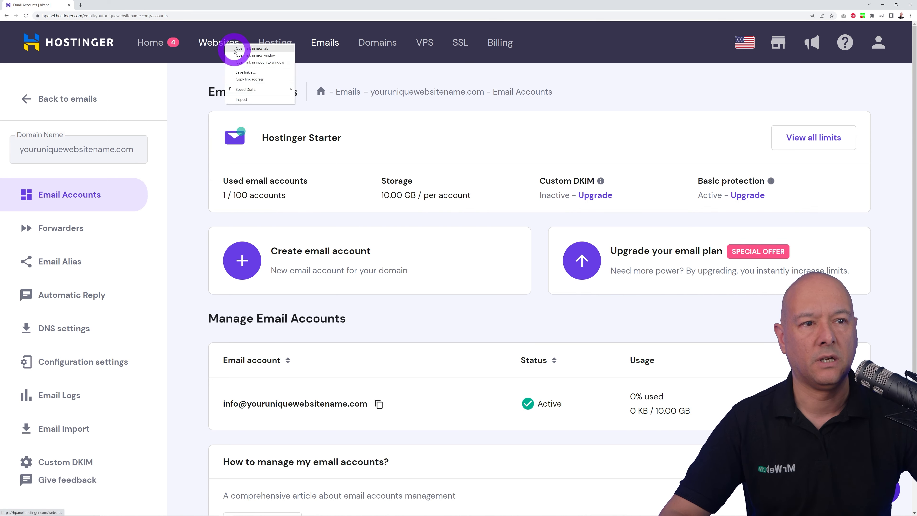
left_click(234, 48)
left_click(115, 5)
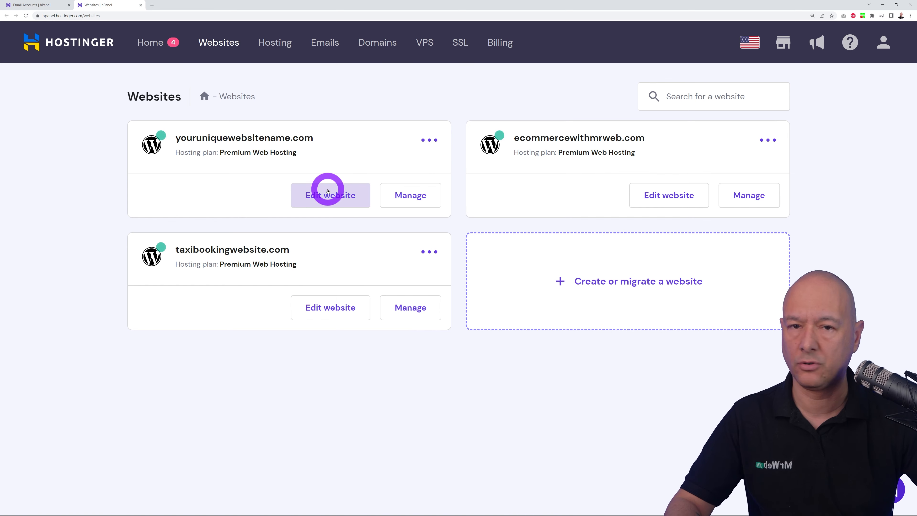
left_click(333, 201)
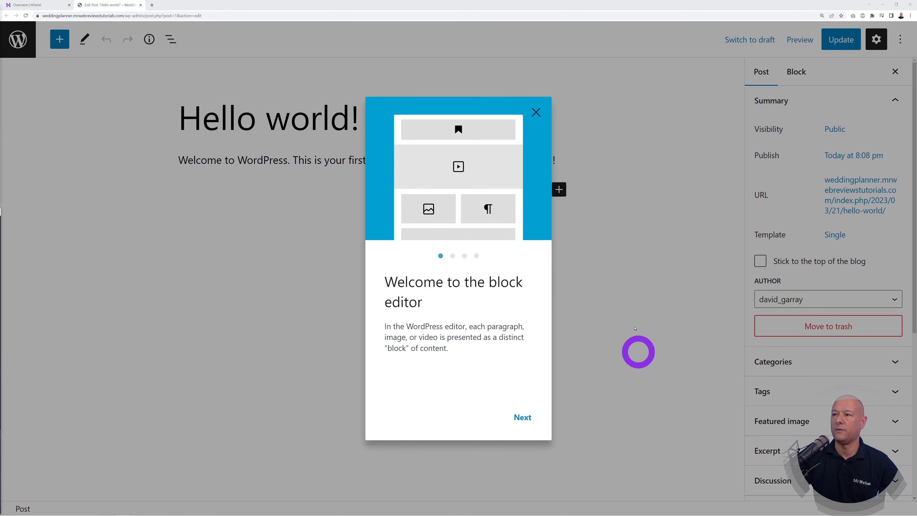
Step: Dismiss the welcome tour, go to Plugins and bulk-deactivate all six installed plugins
left_click(536, 113)
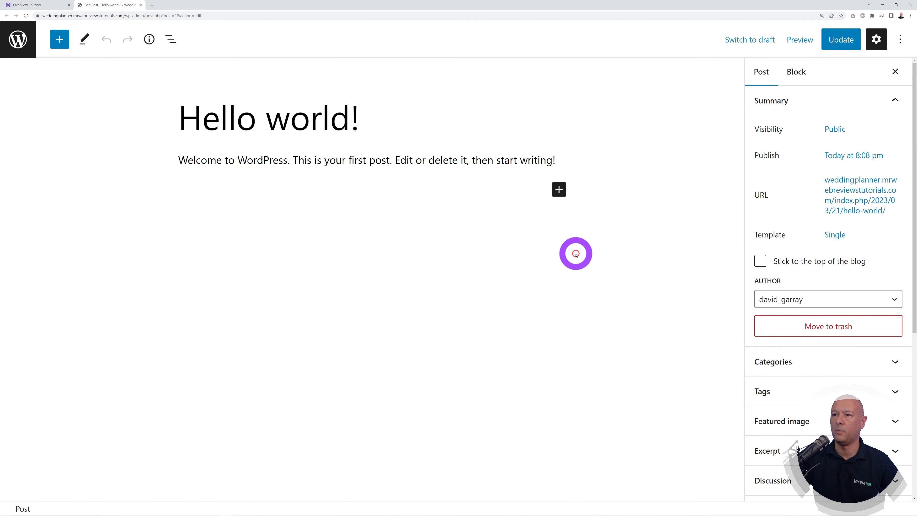
left_click(18, 40)
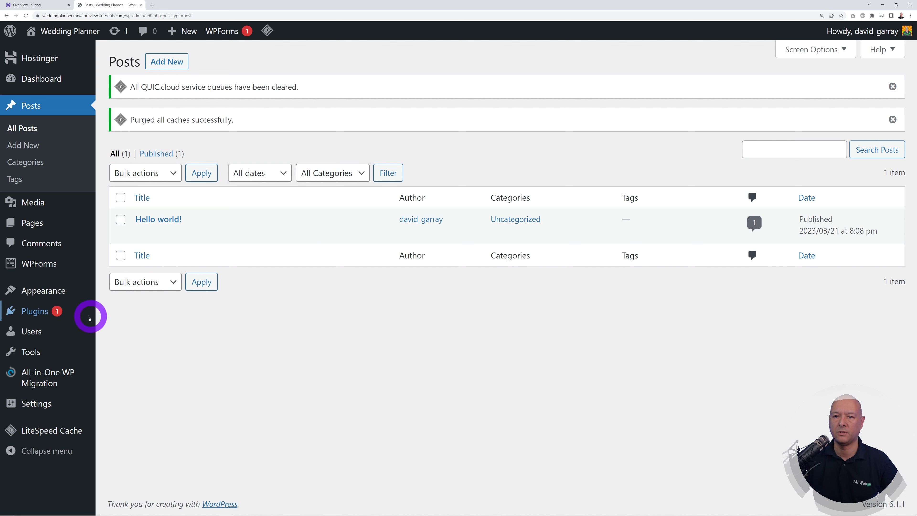
left_click(41, 316)
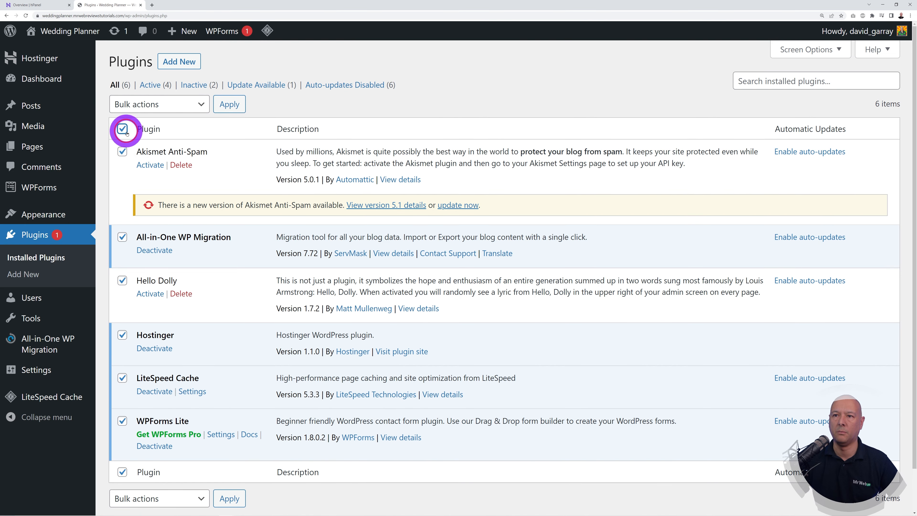
left_click(198, 105)
left_click(178, 141)
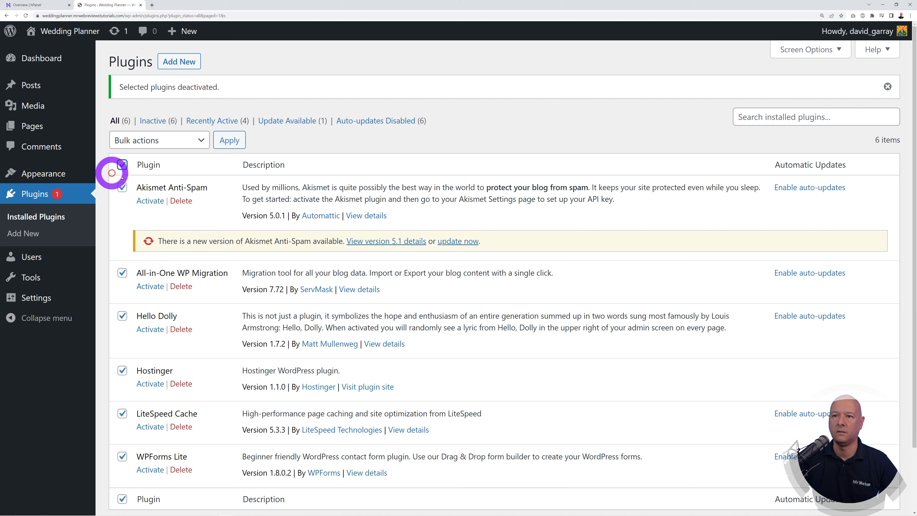
Step: Bulk-delete all the deactivated plugins and confirm the deletion
left_click(186, 141)
left_click(172, 200)
left_click(228, 140)
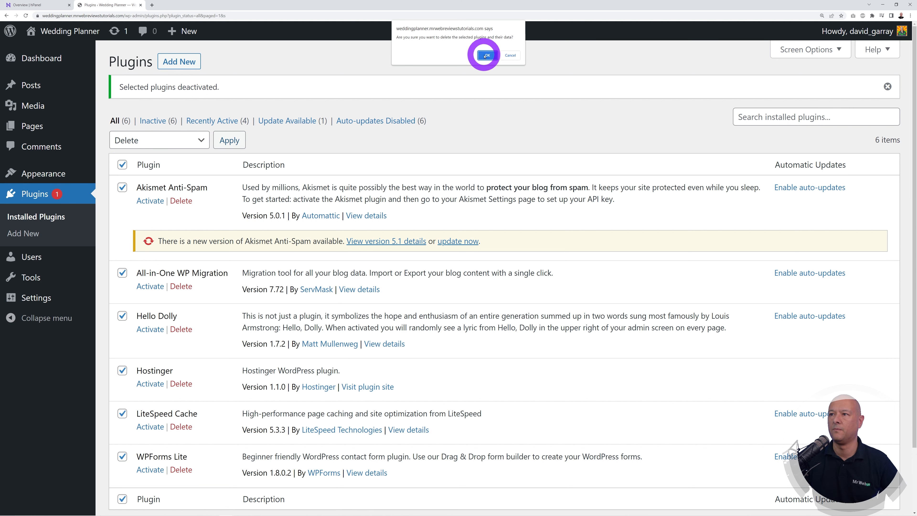
left_click(486, 55)
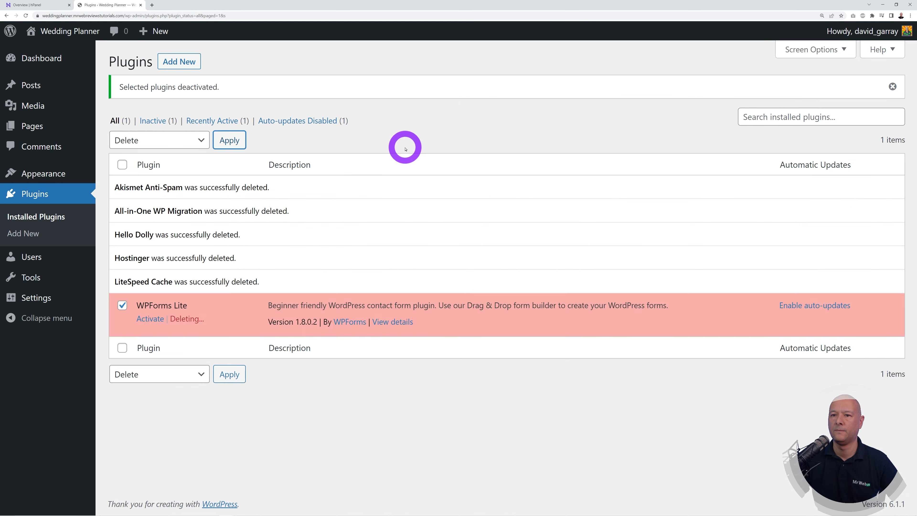
left_click(39, 299)
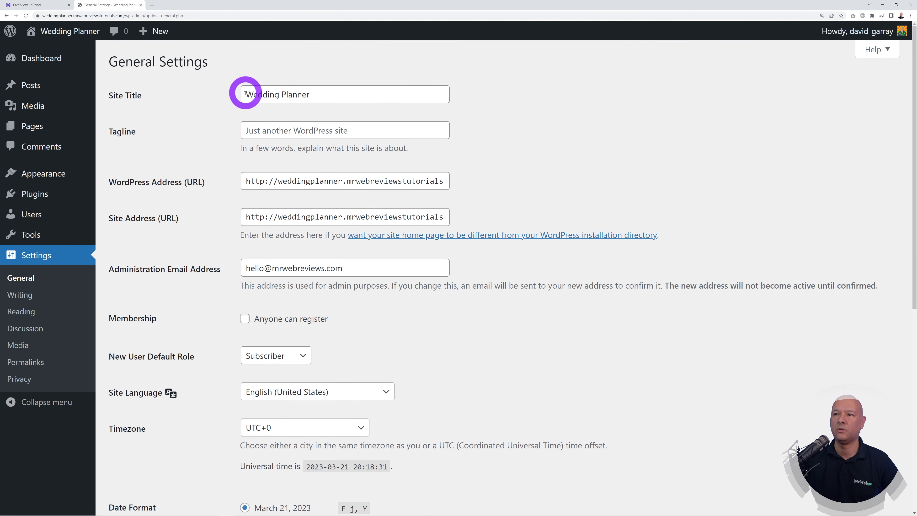
Step: Keep 'Wedding Planner' as Site Title, leave the Tagline empty, and save General Settings
left_click_drag(246, 93, 389, 96)
left_click(544, 148)
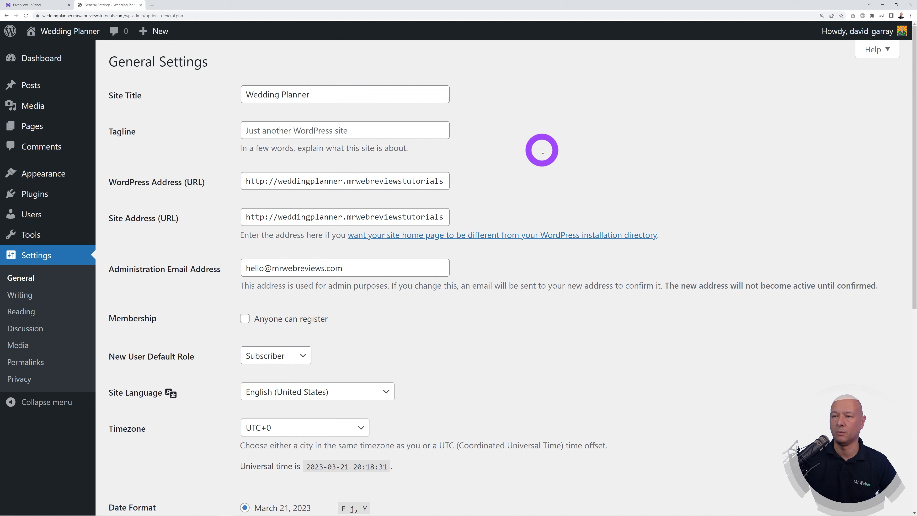
left_click(369, 131)
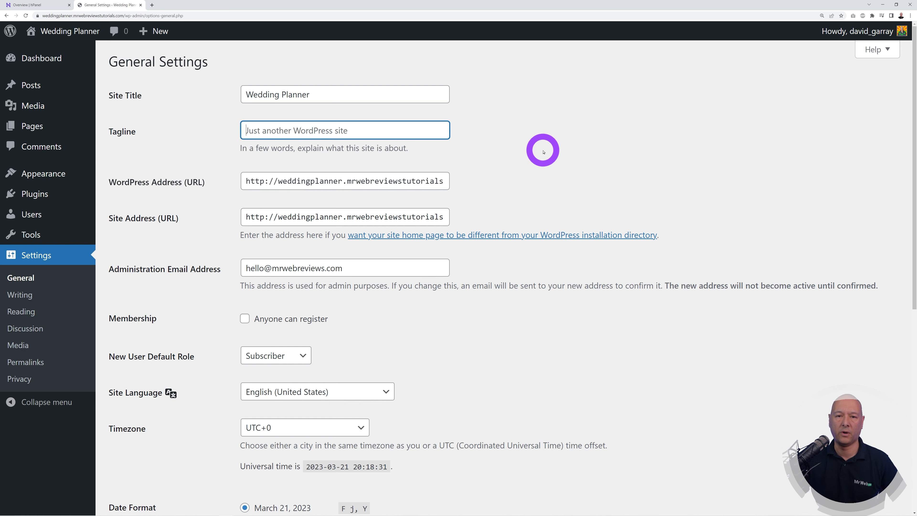
scroll(491, 275, "down", 7)
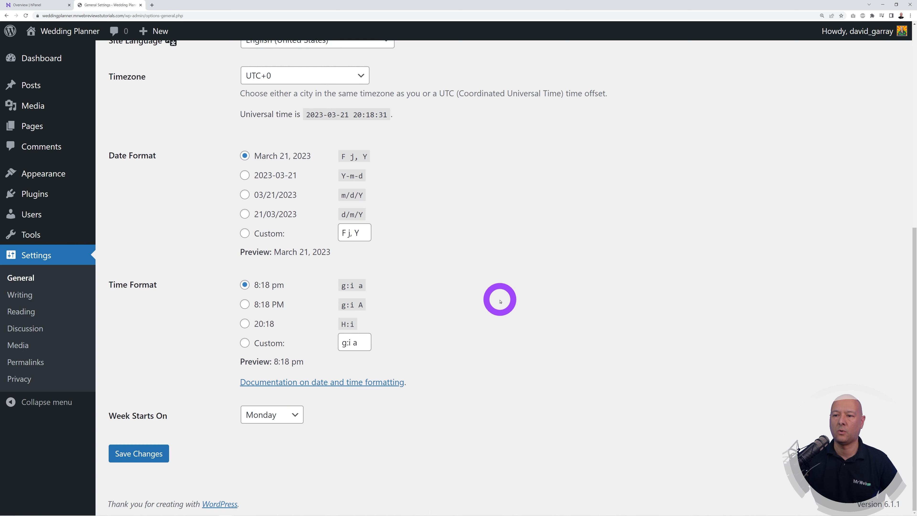
left_click(139, 453)
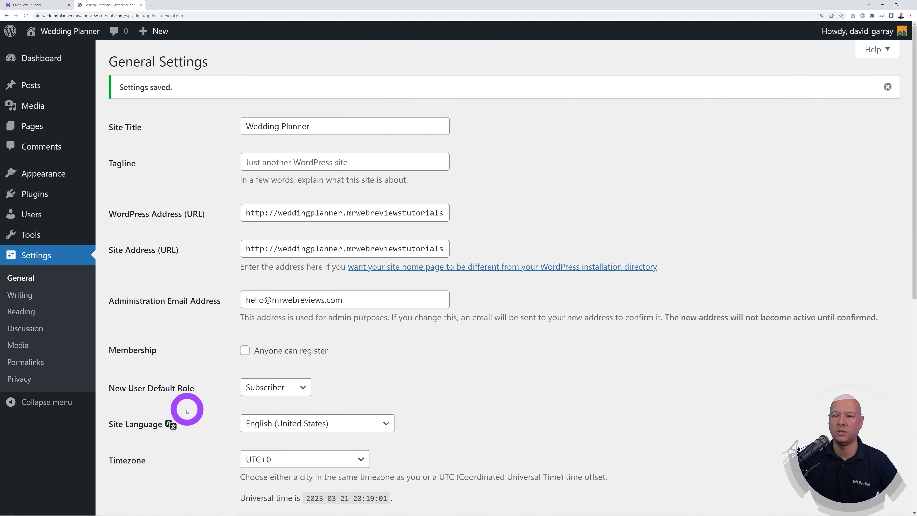
Step: Set permalinks to the Post name structure (/%postname%/) and save
left_click(42, 362)
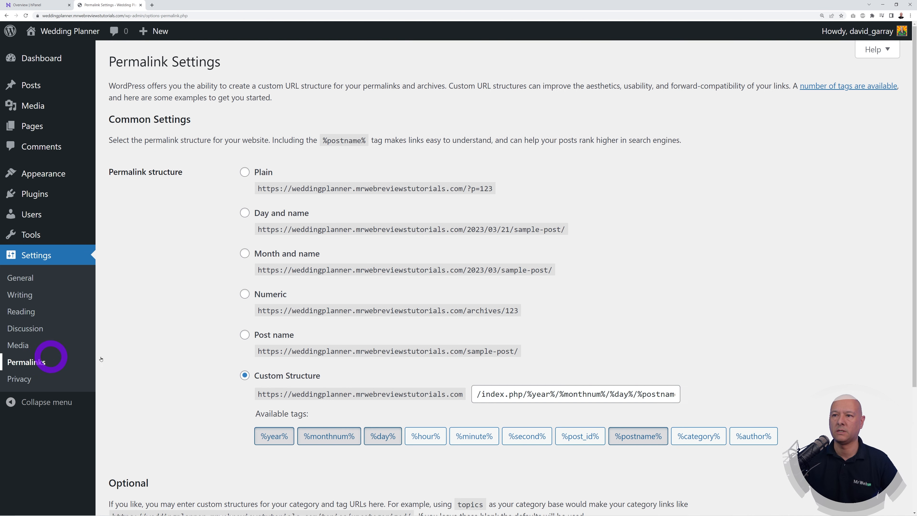
left_click(245, 335)
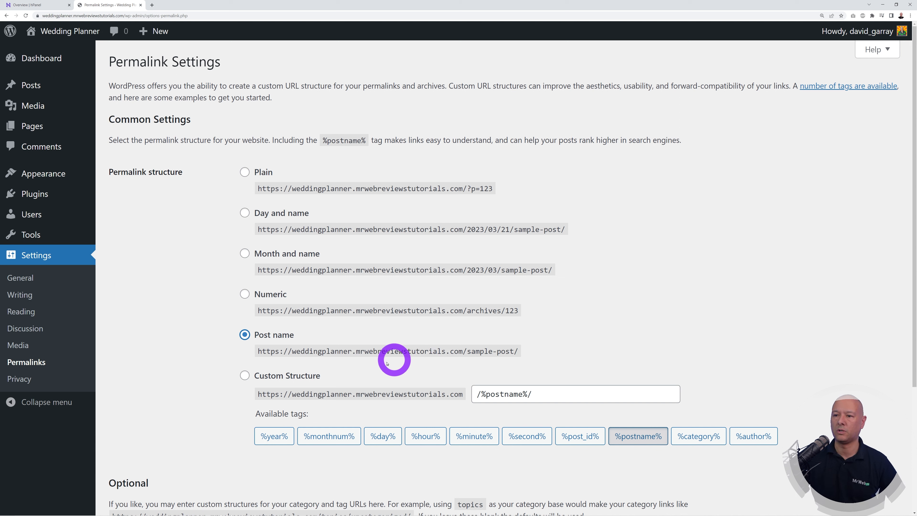
scroll(372, 350, "down", 5)
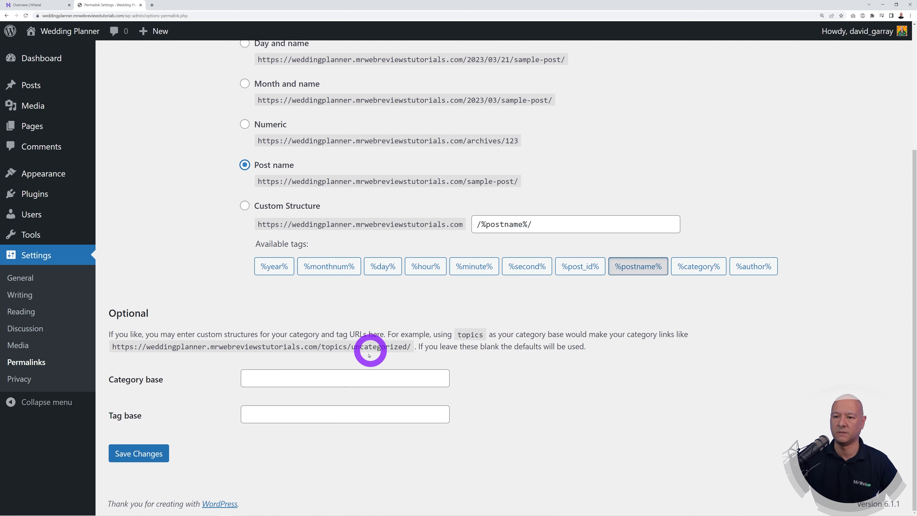
left_click(166, 458)
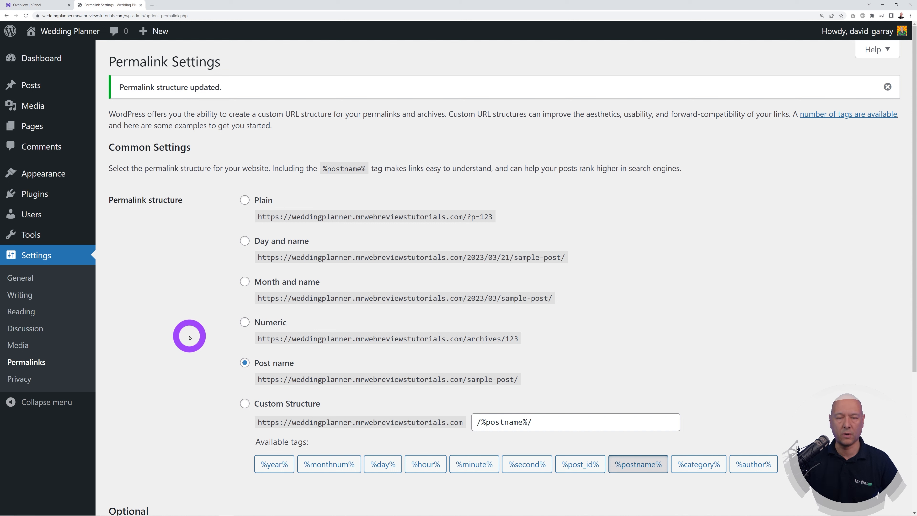
mouse_move(61, 34)
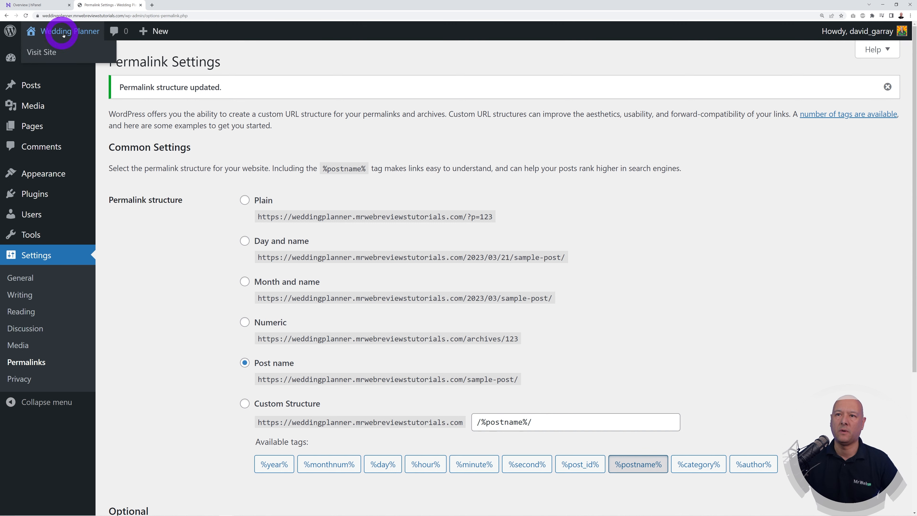
Step: Preview the live site's front page in a new tab, then return to the admin Appearance menu
right_click(48, 54)
left_click(61, 58)
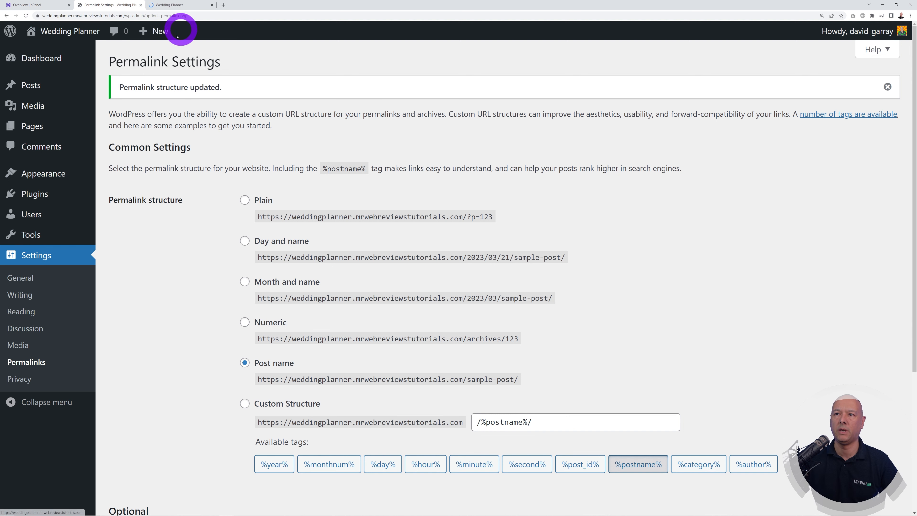
left_click(173, 7)
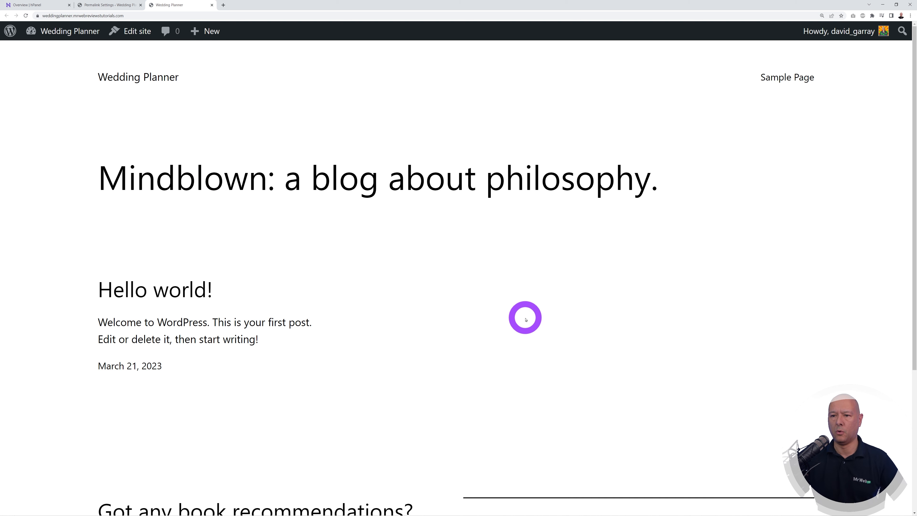
scroll(632, 342, "down", 3)
scroll(634, 344, "down", 3)
scroll(633, 344, "up", 1)
scroll(633, 343, "down", 1)
scroll(631, 344, "up", 5)
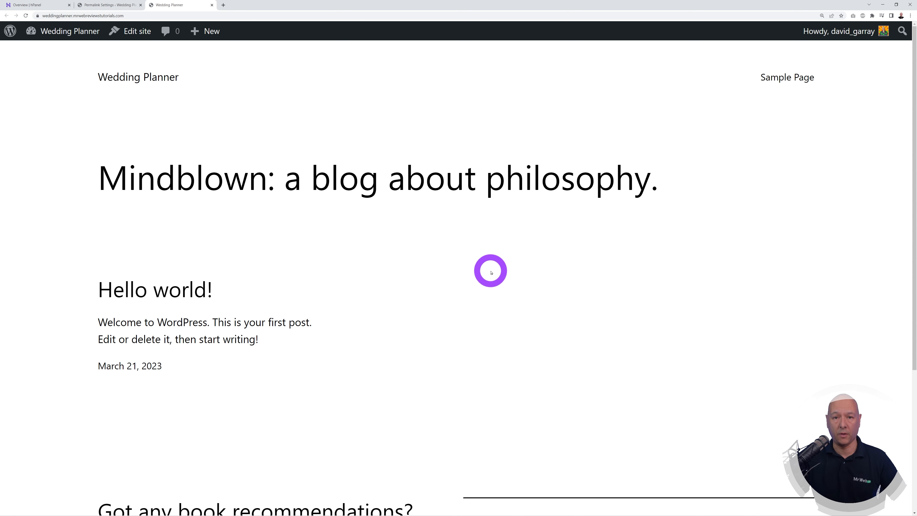
left_click(97, 6)
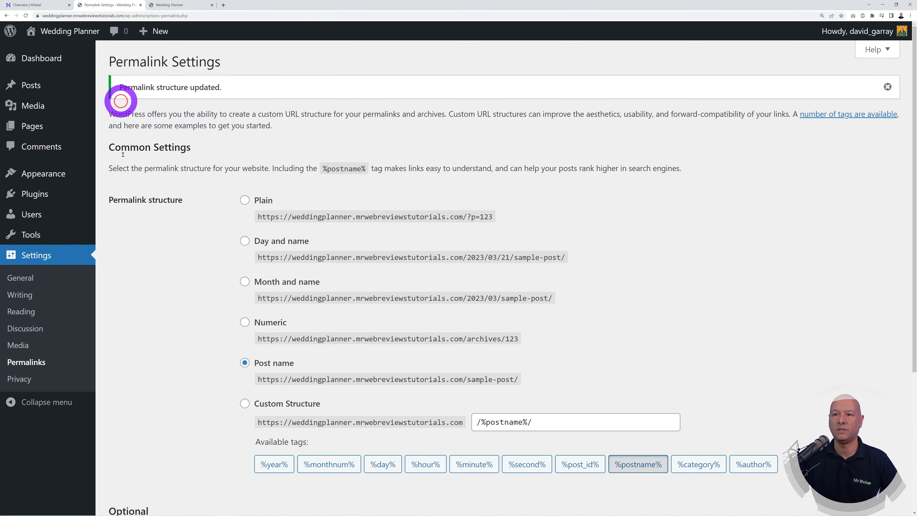
mouse_move(40, 175)
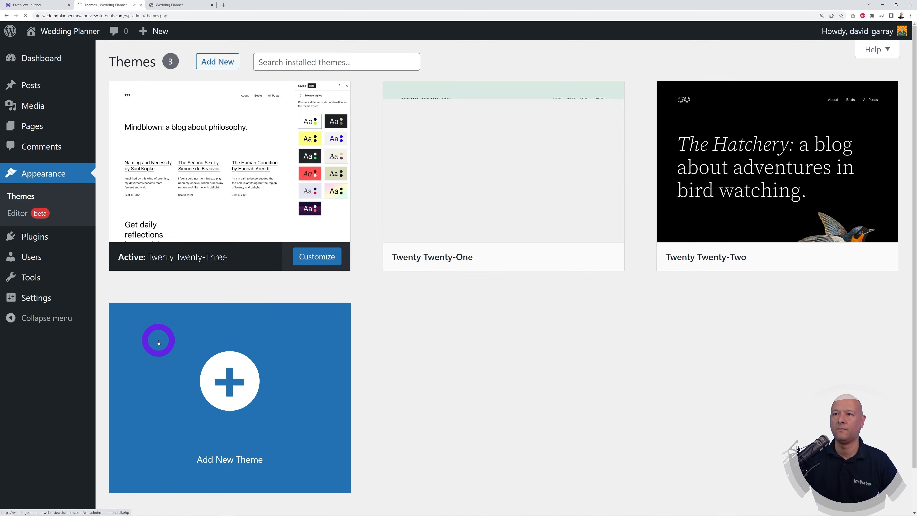
Step: Search the theme directory for 'astra', then install and activate the Astra theme
left_click(216, 55)
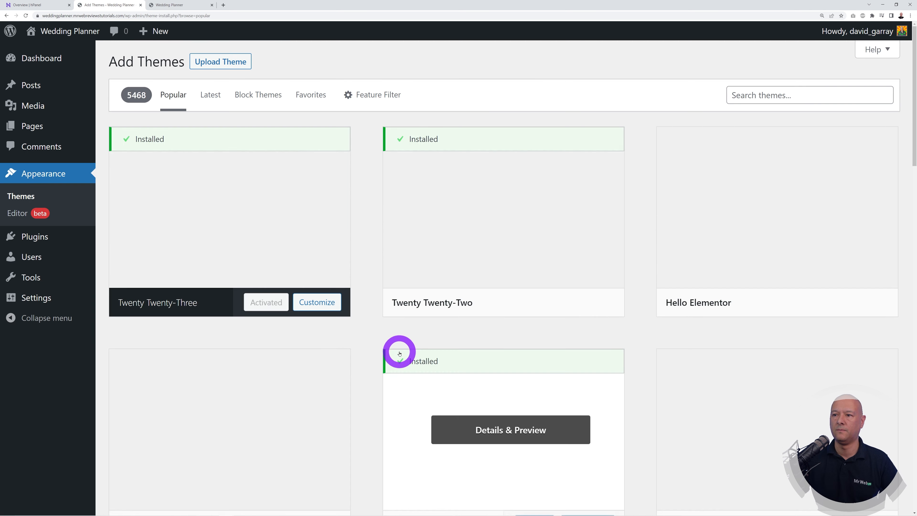
scroll(374, 328, "down", 4)
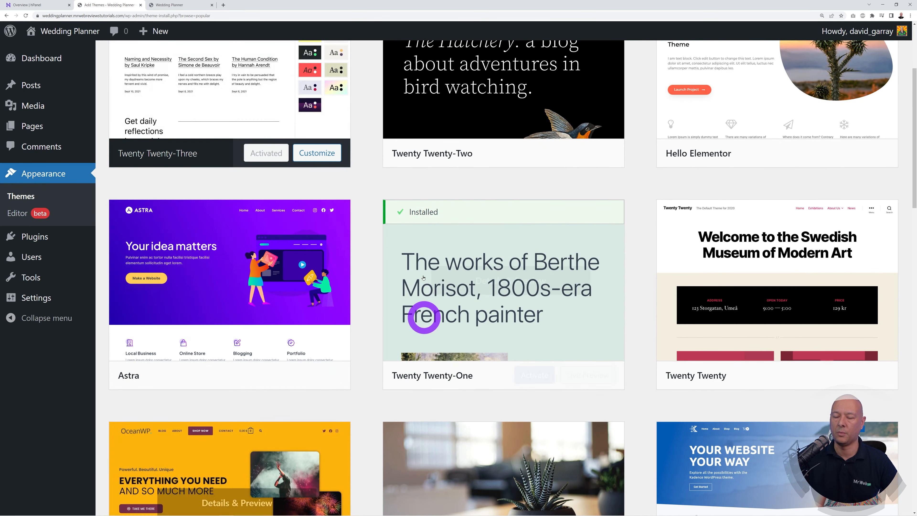
scroll(360, 341, "up", 4)
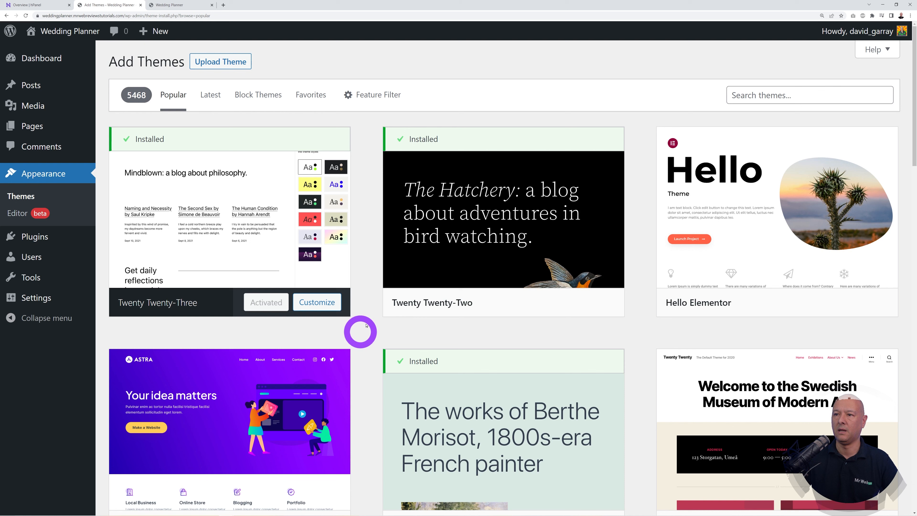
left_click(758, 95)
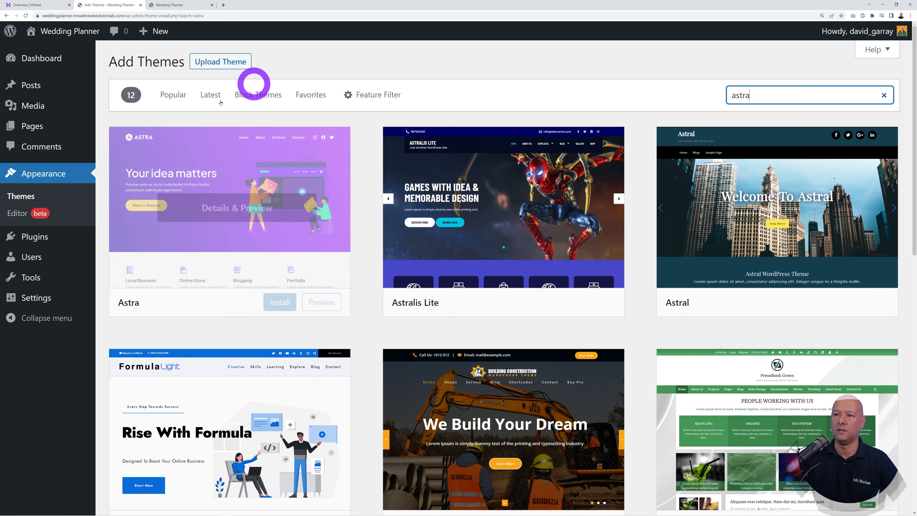
mouse_move(304, 168)
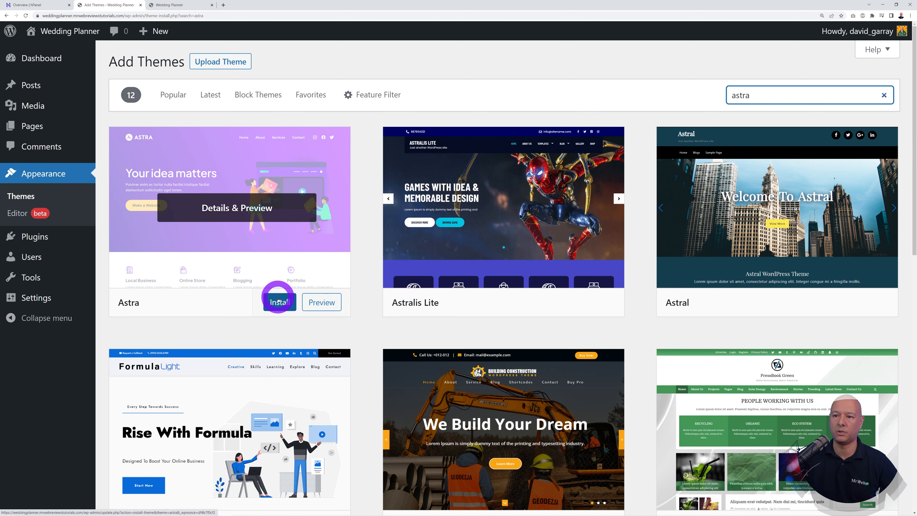
left_click(278, 305)
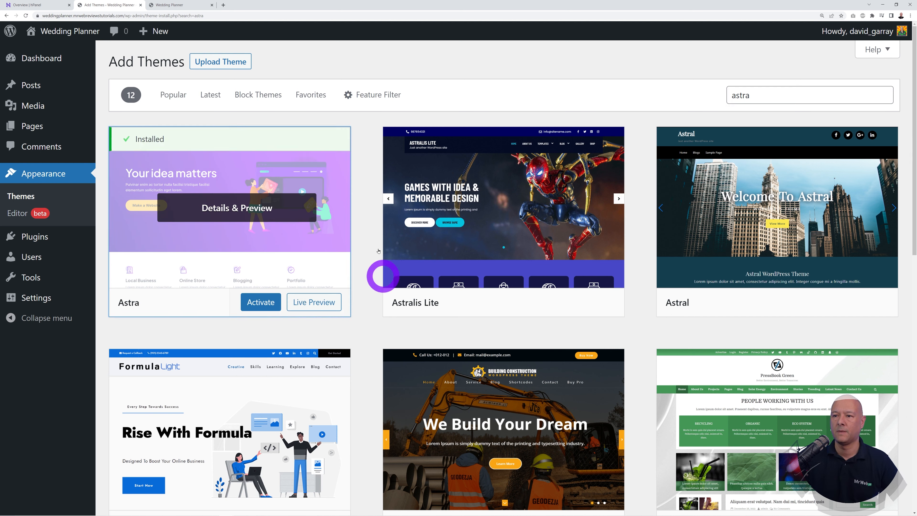
left_click(268, 303)
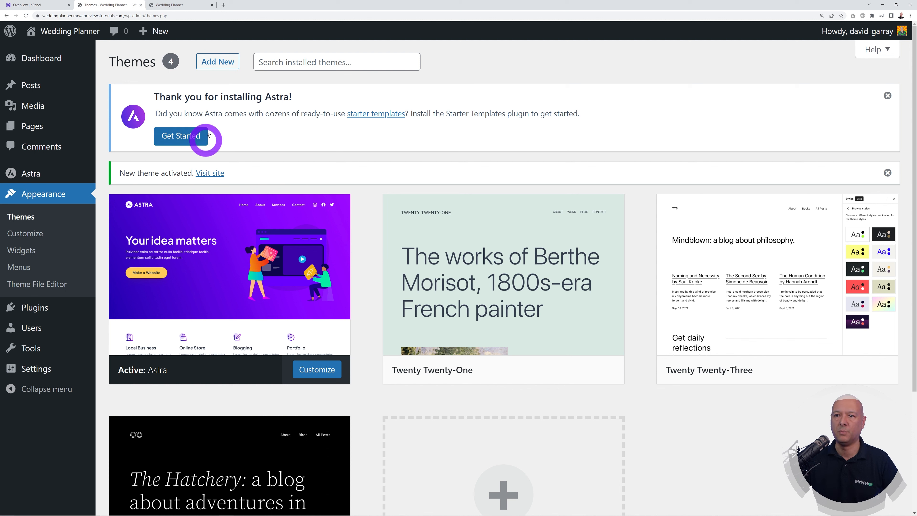
Step: Launch Astra Starter Templates via Get Started and Build Your Website Now
left_click(180, 136)
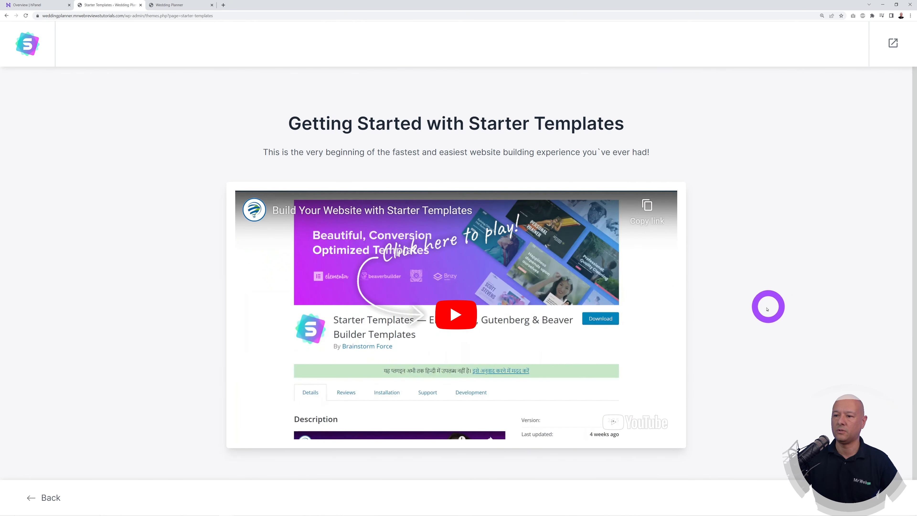
scroll(766, 307, "down", 1)
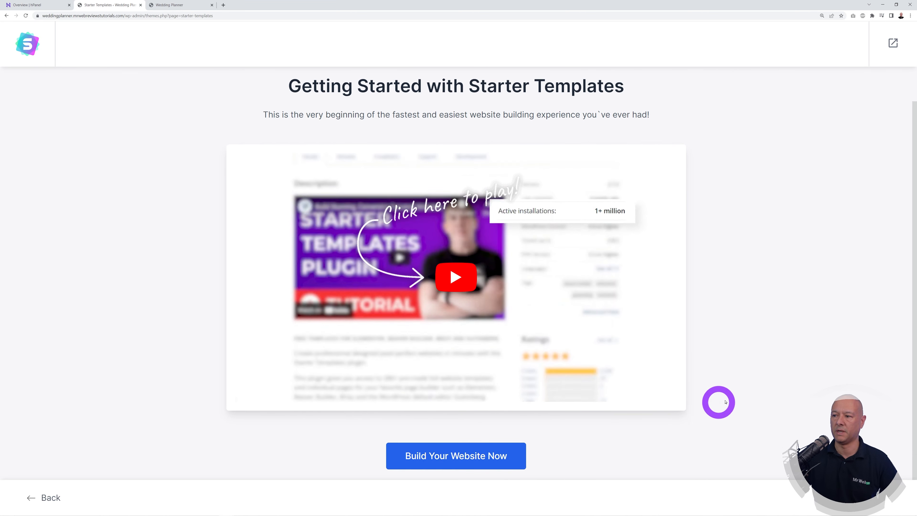
scroll(726, 397, "up", 1)
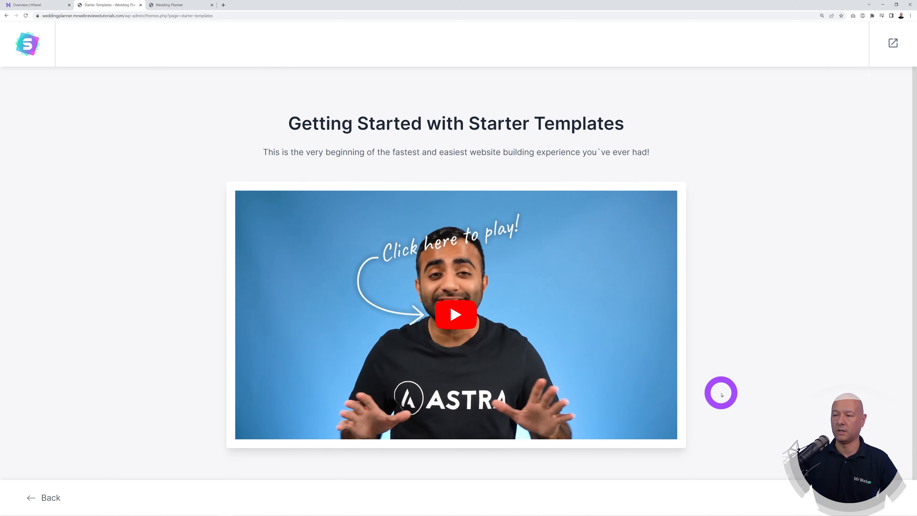
scroll(722, 383, "down", 1)
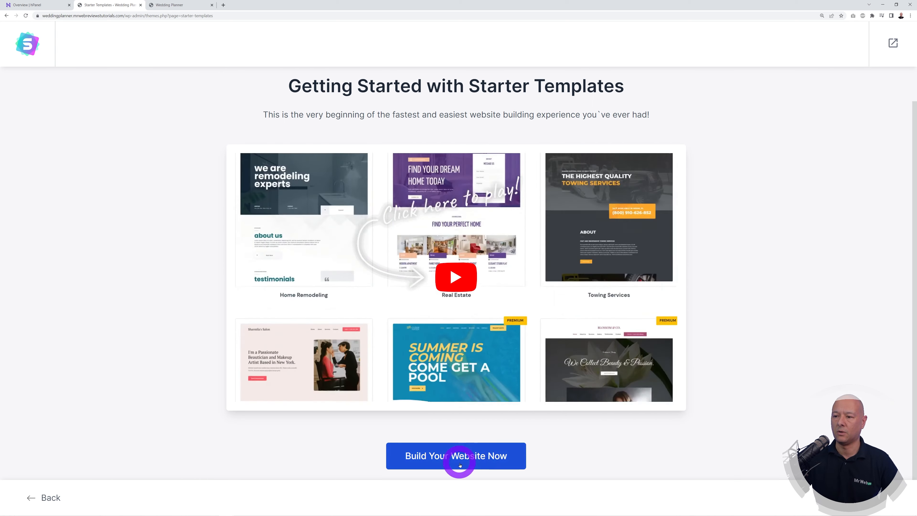
left_click(452, 459)
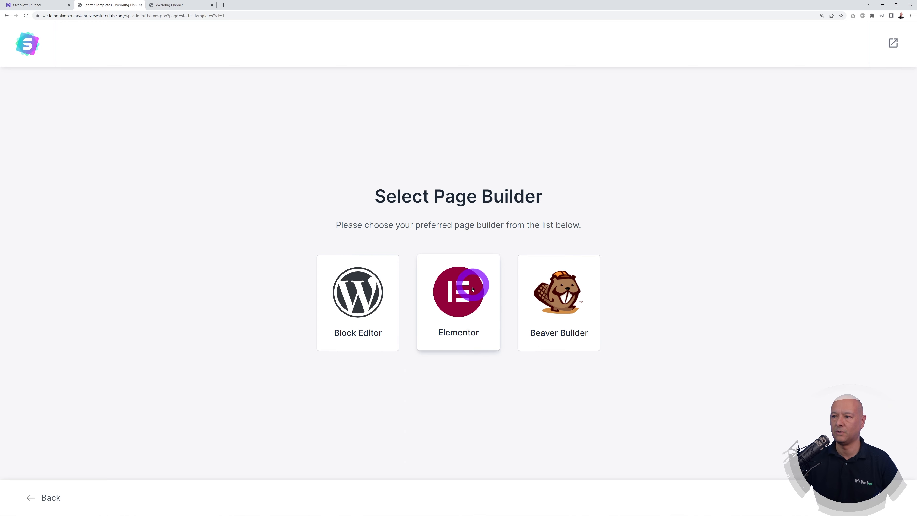
Step: Pick Elementor as the page builder and browse the starter template grid, including Love Nature and Brandstore
left_click(465, 298)
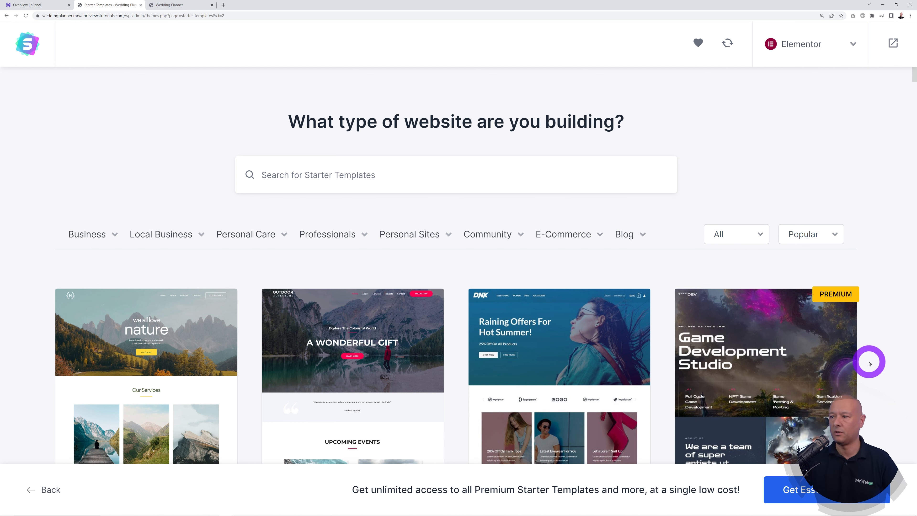
scroll(866, 365, "down", 5)
scroll(896, 350, "down", 5)
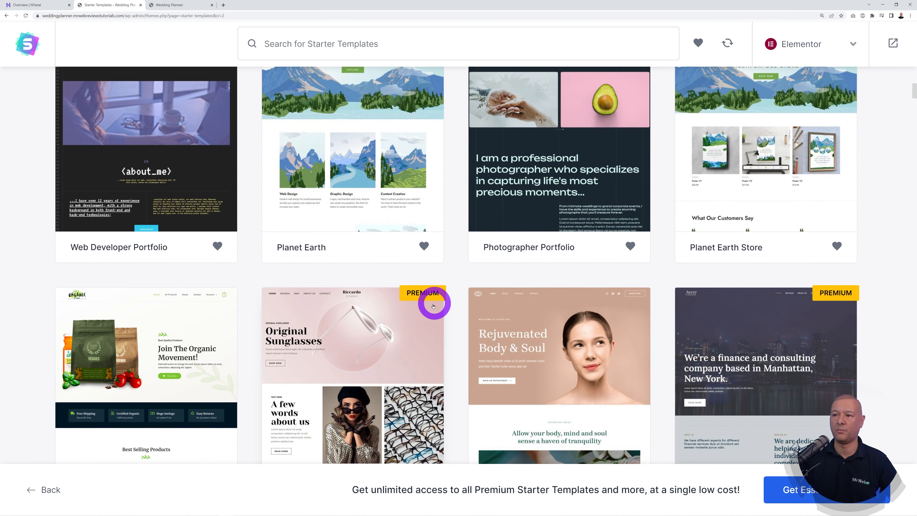
scroll(446, 318, "up", 3)
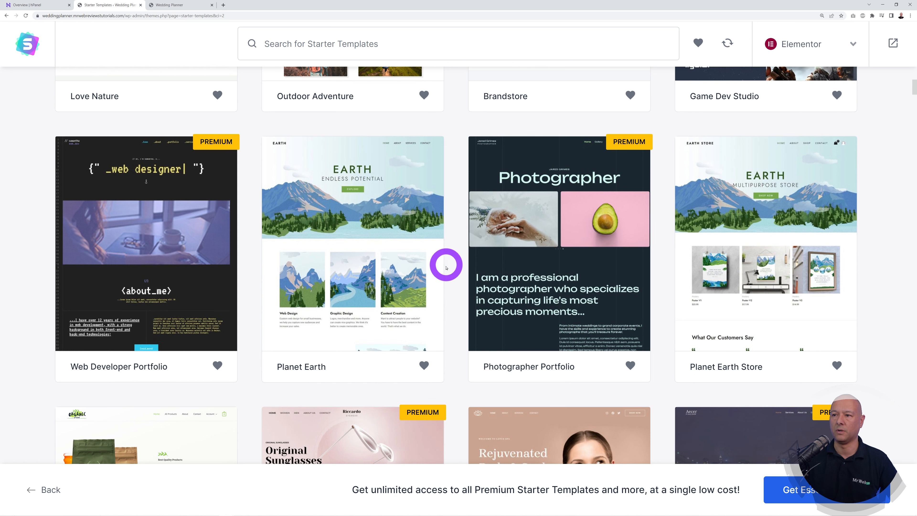
scroll(456, 288, "up", 8)
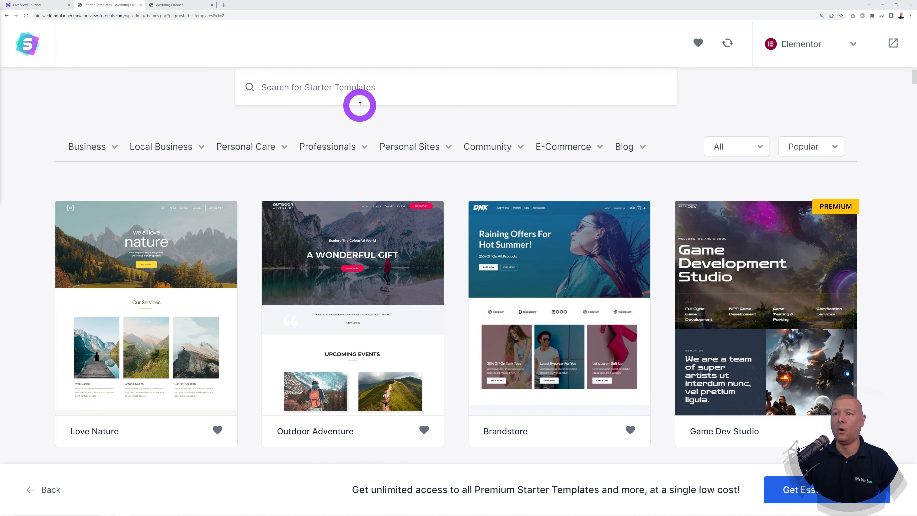
left_click(367, 90)
type("wedding")
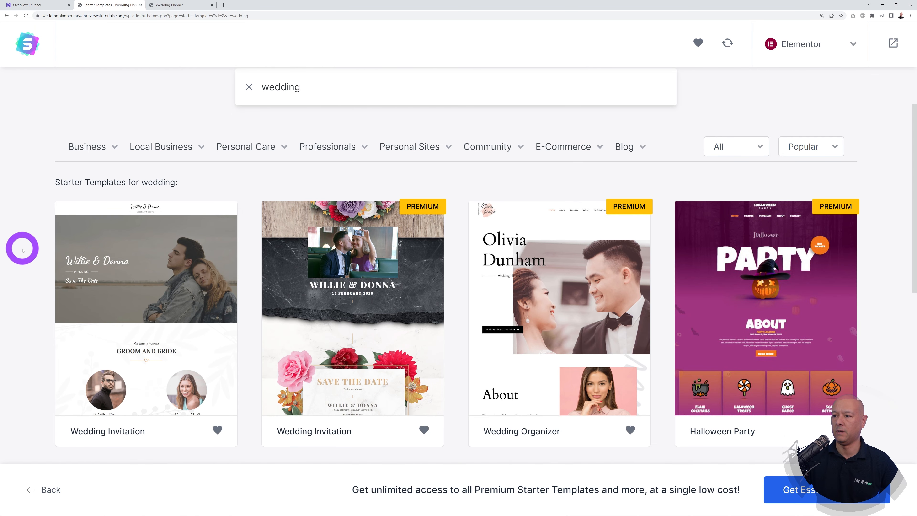
scroll(22, 249, "down", 2)
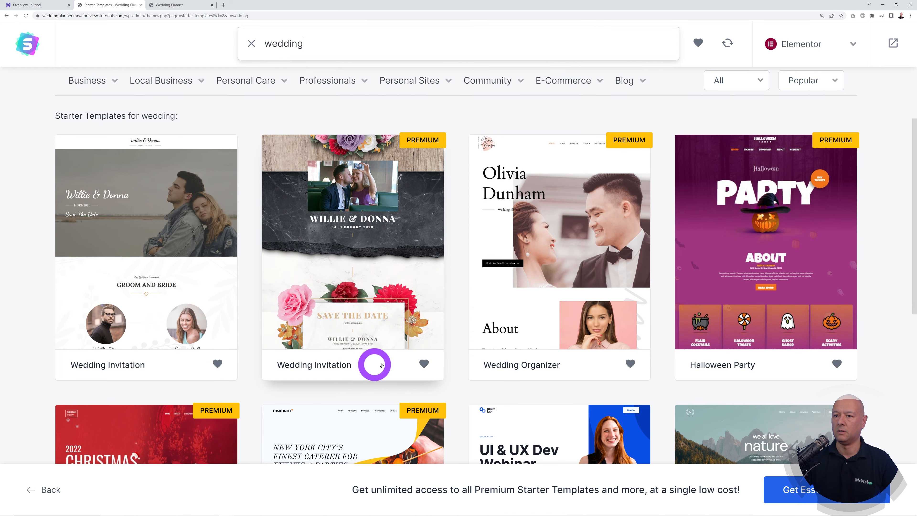
scroll(570, 309, "down", 5)
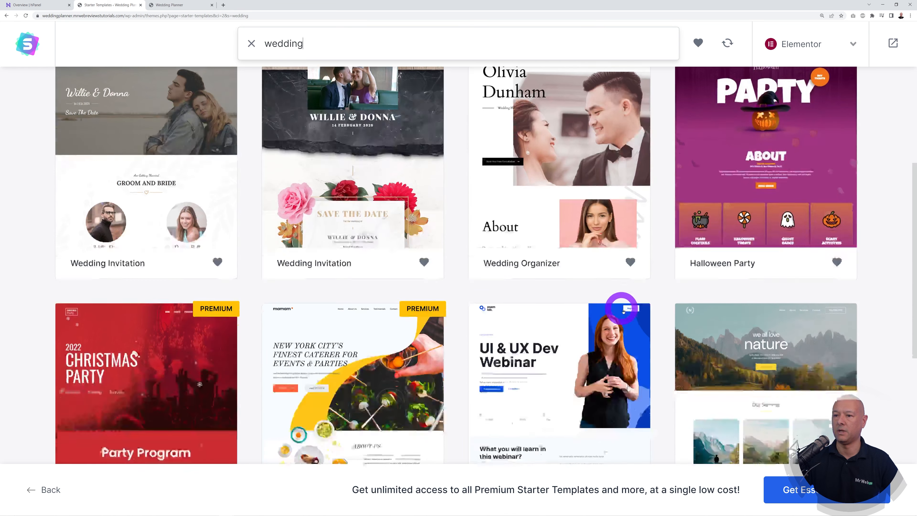
scroll(887, 352, "up", 9)
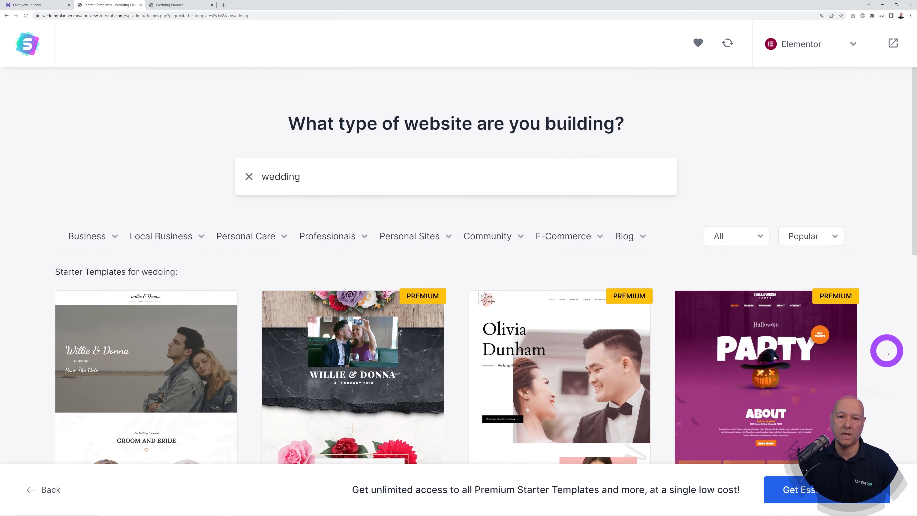
left_click(249, 176)
scroll(40, 339, "down", 4)
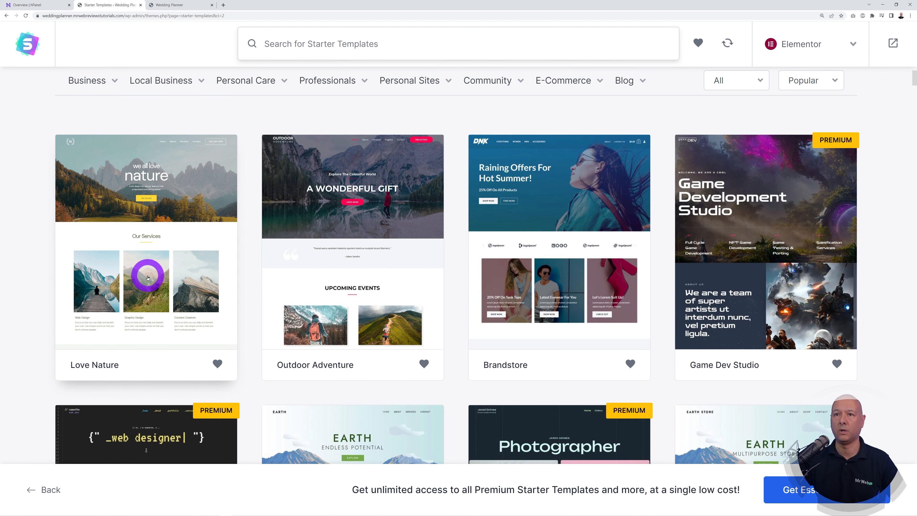
Step: Preview the Love Nature template, close the preview, then choose Love Nature again to reach its Logo step
left_click(150, 277)
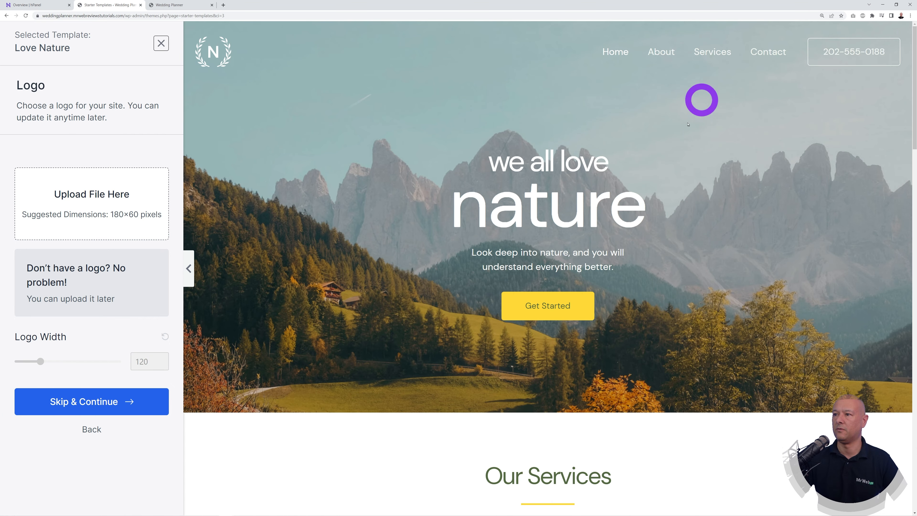
scroll(784, 325, "down", 5)
scroll(784, 325, "down", 20)
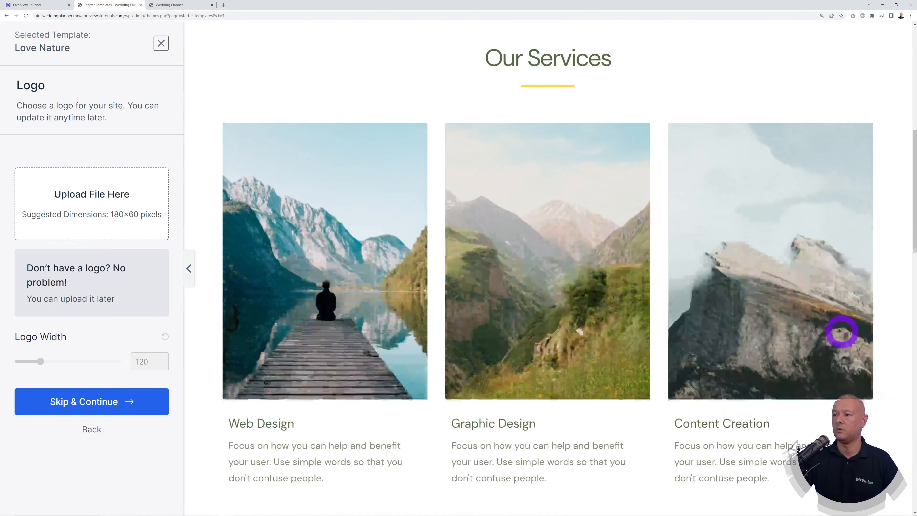
scroll(853, 337, "down", 13)
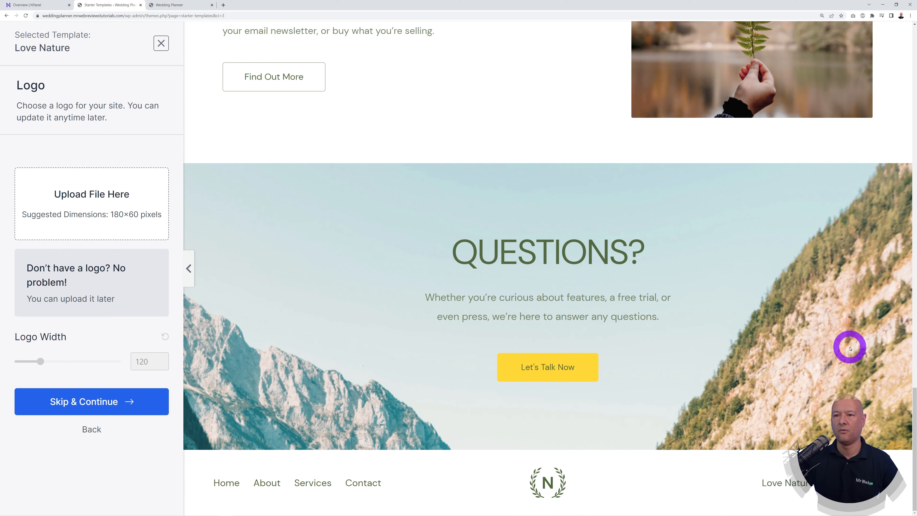
scroll(850, 348, "up", 20)
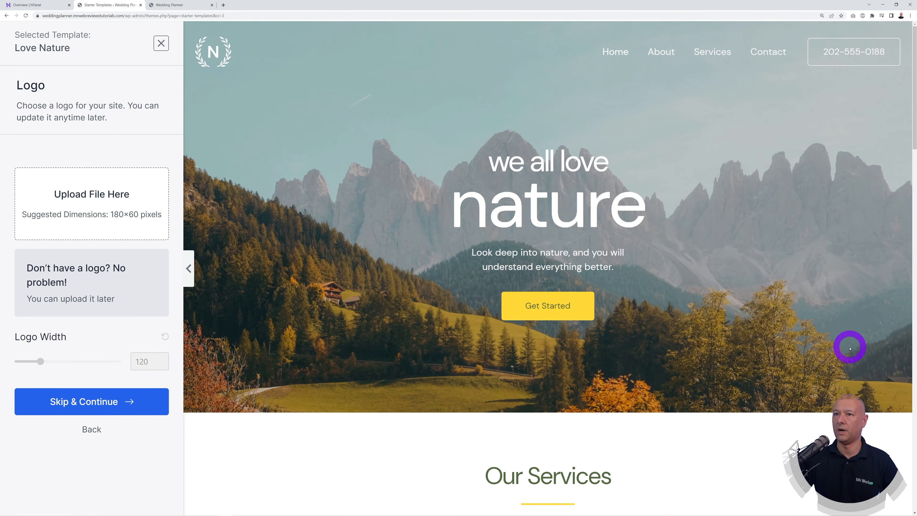
left_click(161, 46)
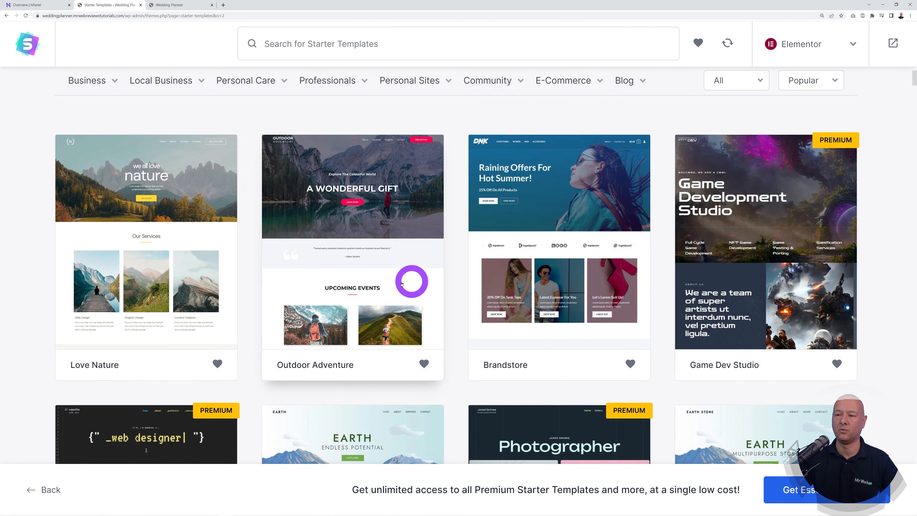
left_click(195, 307)
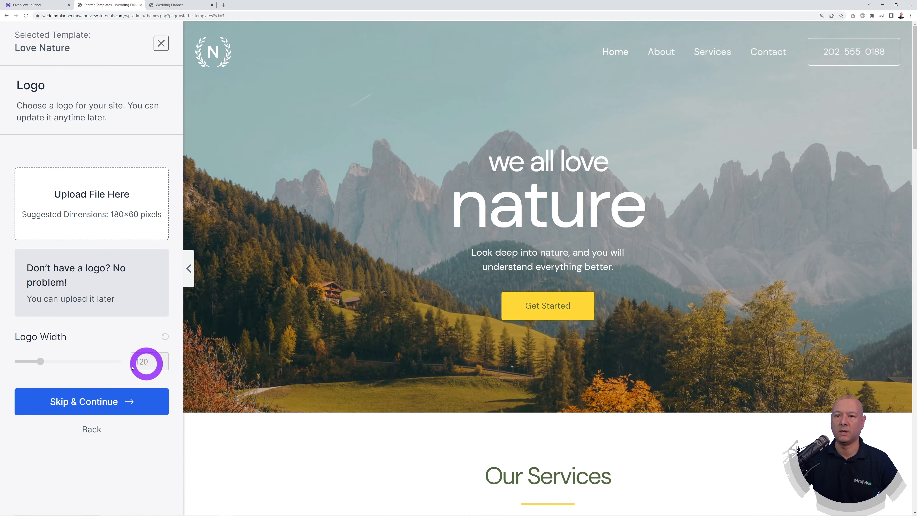
Step: Skip the logo, try the red, purple, pink and yellow palettes, then keep Default Colors
left_click(104, 404)
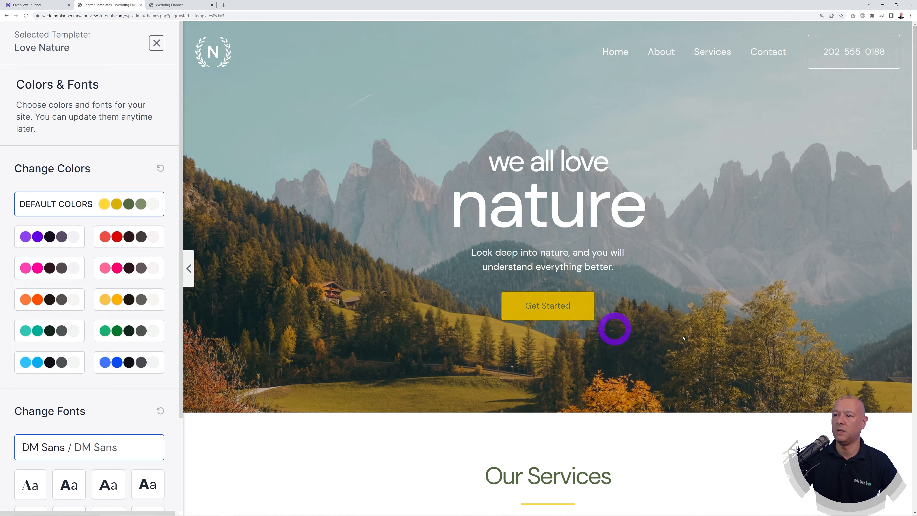
scroll(615, 324, "down", 5)
scroll(637, 306, "up", 5)
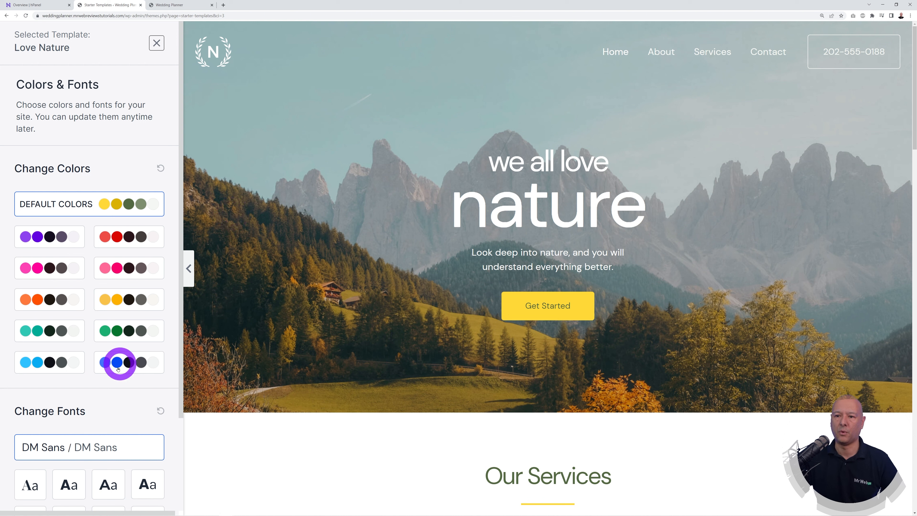
left_click(108, 237)
left_click(46, 237)
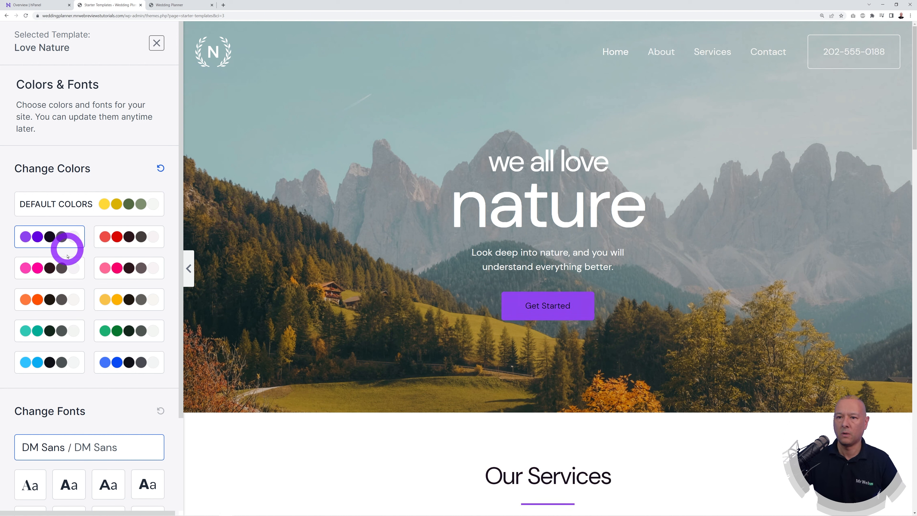
left_click(58, 266)
left_click(118, 303)
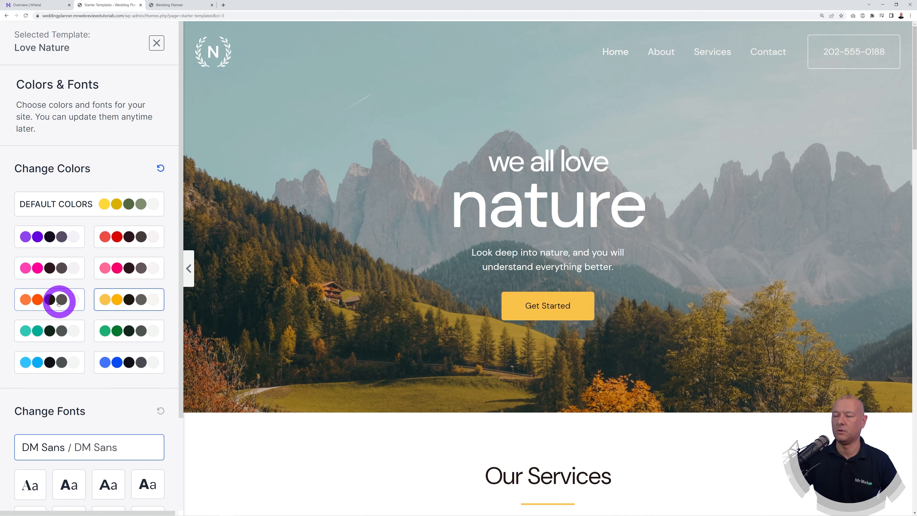
left_click(122, 199)
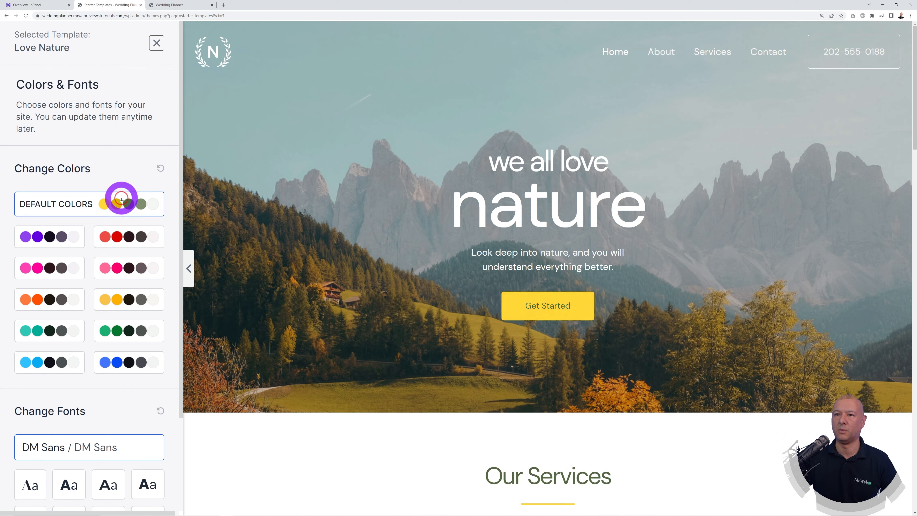
Step: Try font pairs such as Montserrat / Lato and Merriweather / Inter, then restore DM Sans / DM Sans
scroll(128, 328, "down", 3)
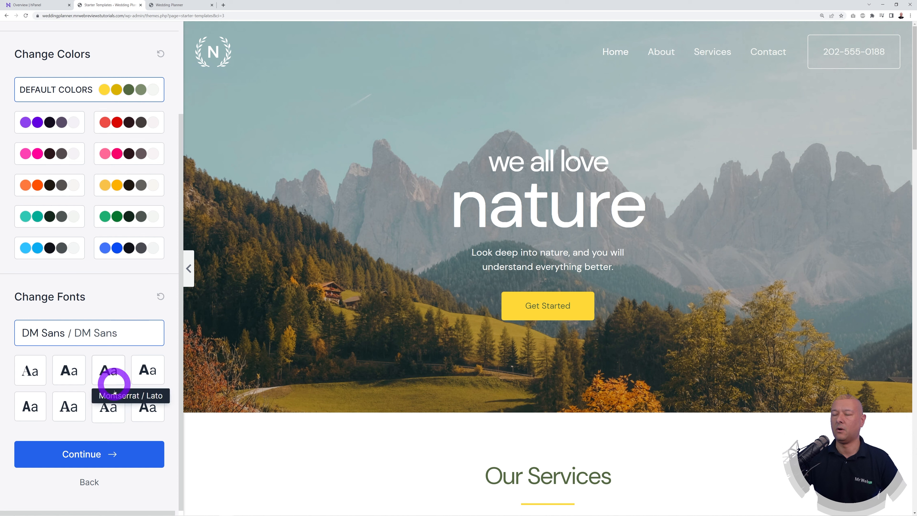
scroll(352, 372, "down", 10)
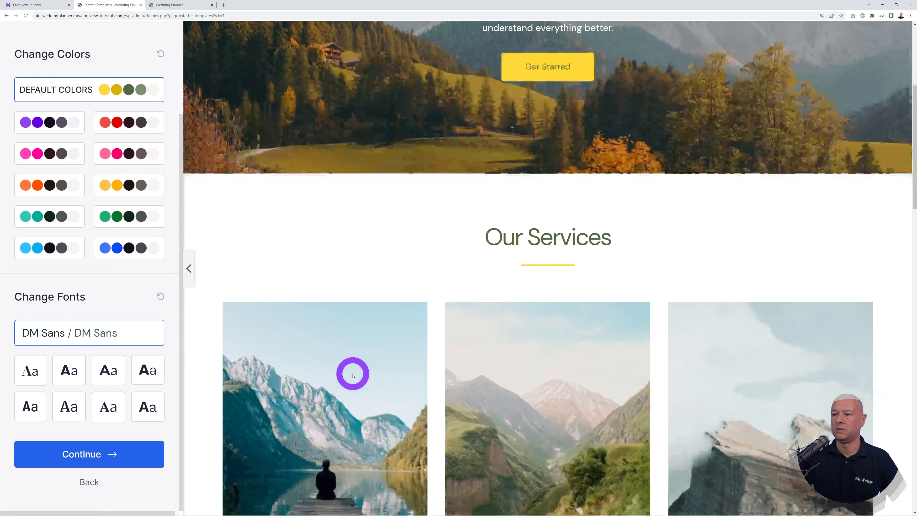
scroll(353, 378, "down", 1)
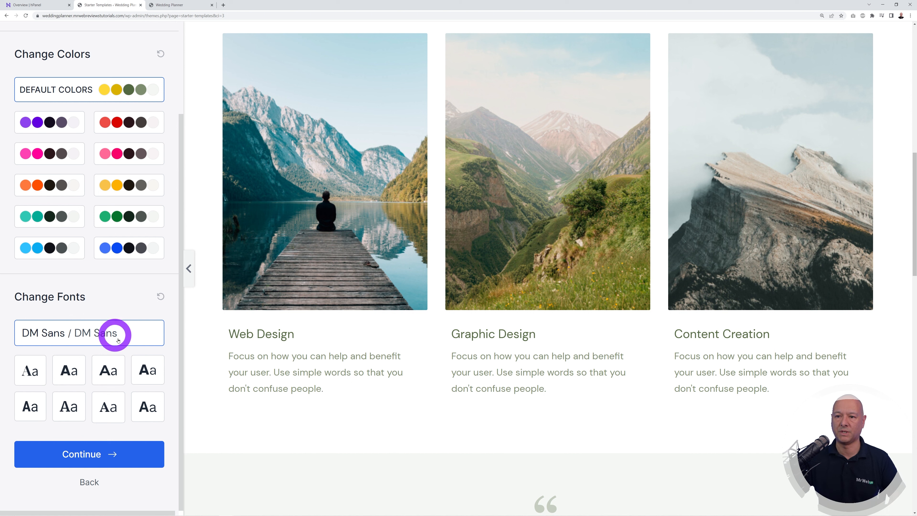
left_click(35, 376)
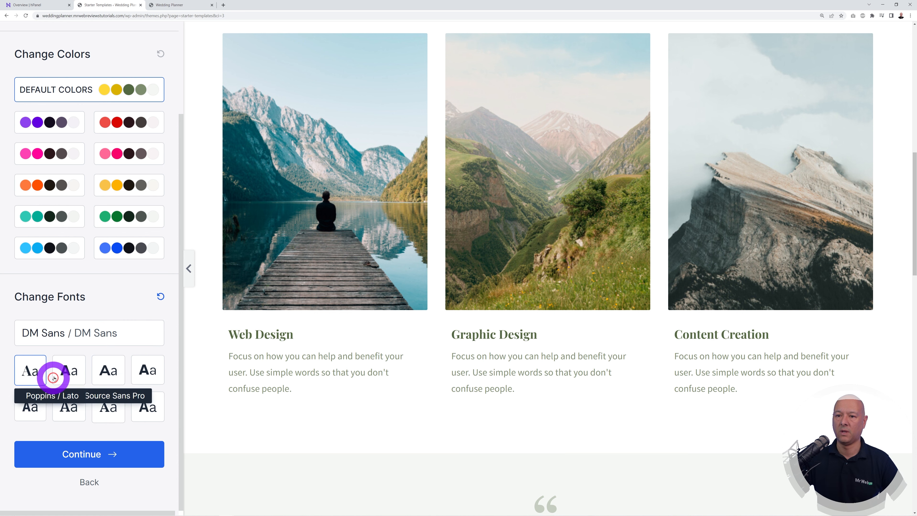
left_click(121, 377)
scroll(361, 389, "up", 10)
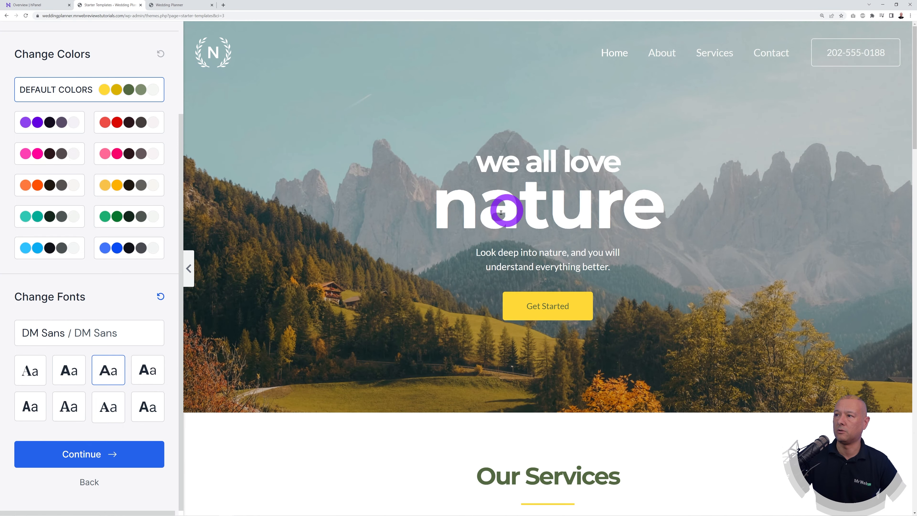
left_click(151, 371)
left_click(153, 411)
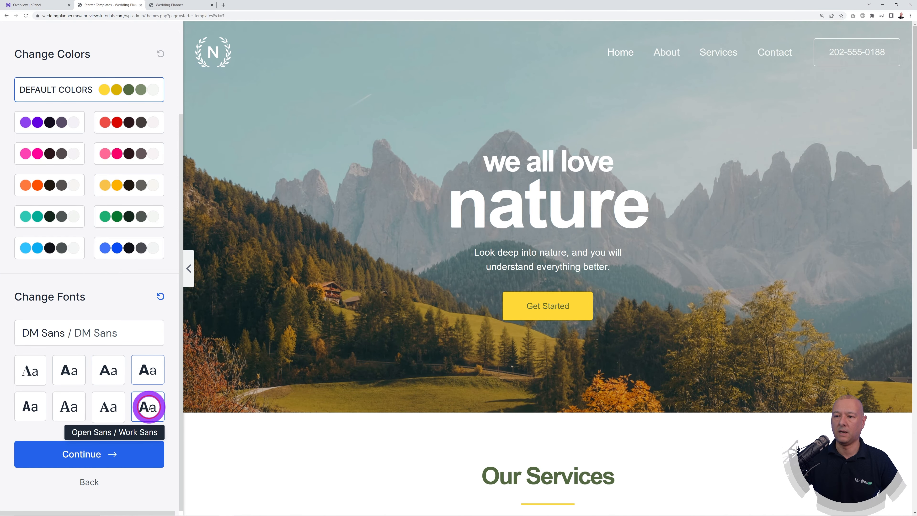
left_click(113, 412)
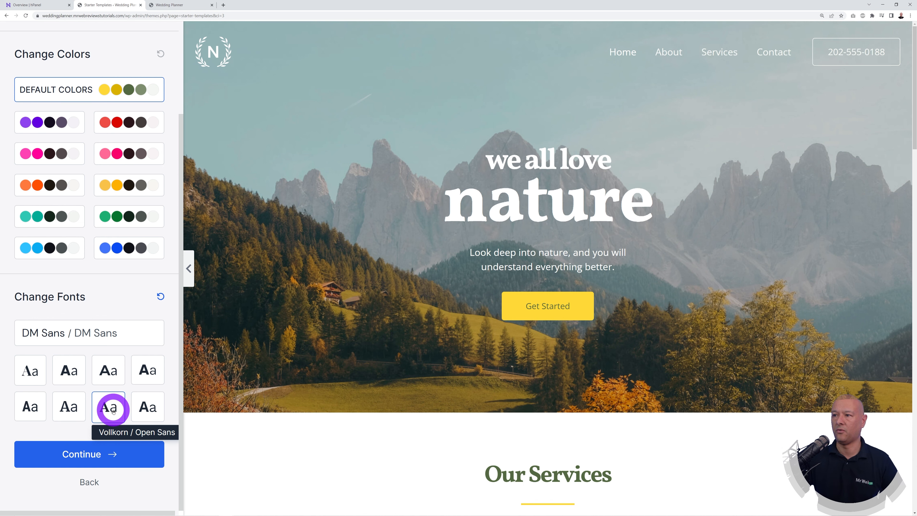
left_click(80, 408)
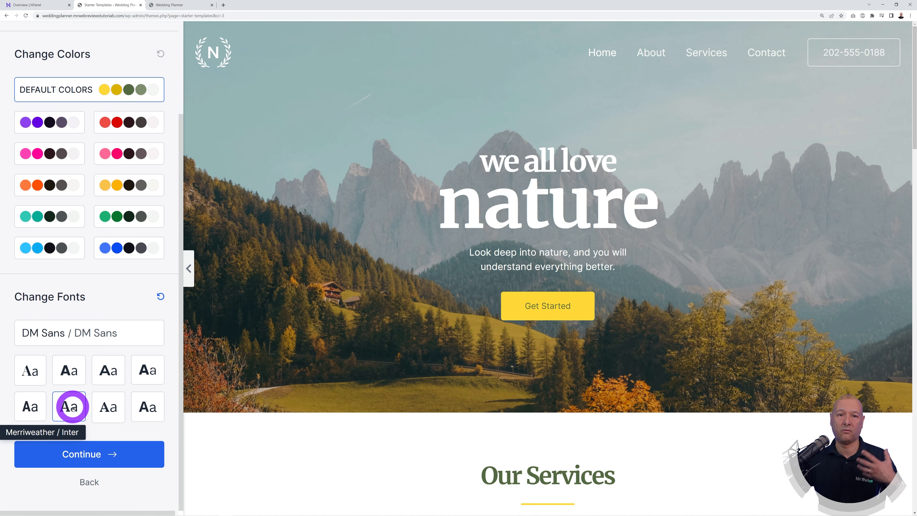
left_click(29, 412)
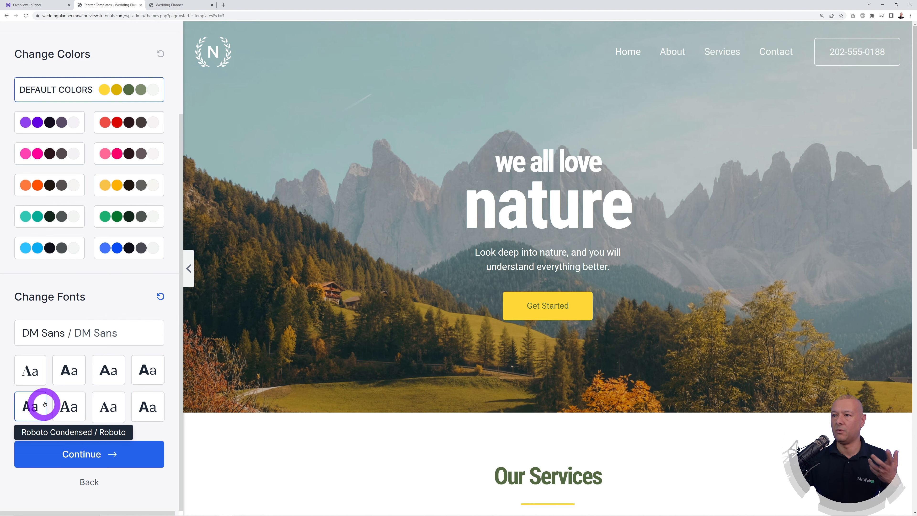
left_click(32, 371)
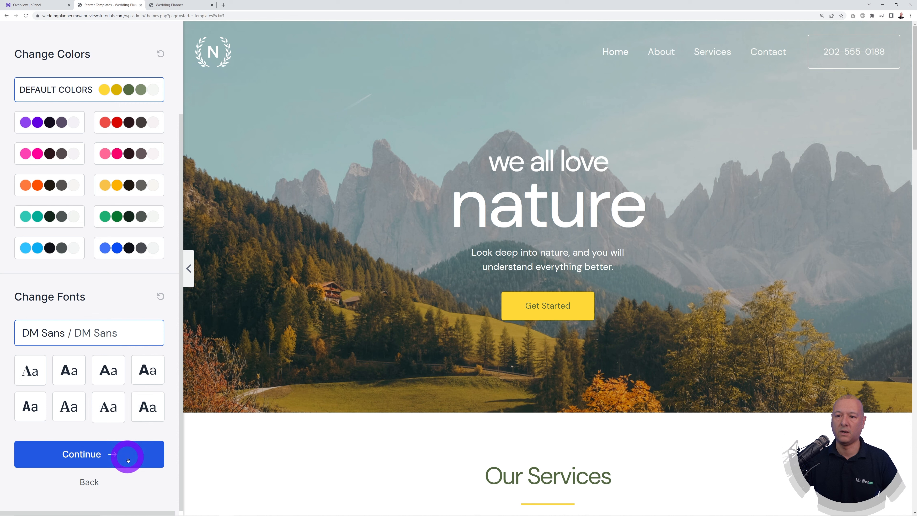
Step: Keep every Advanced import option ticked and submit to build the Love Nature website
left_click(113, 455)
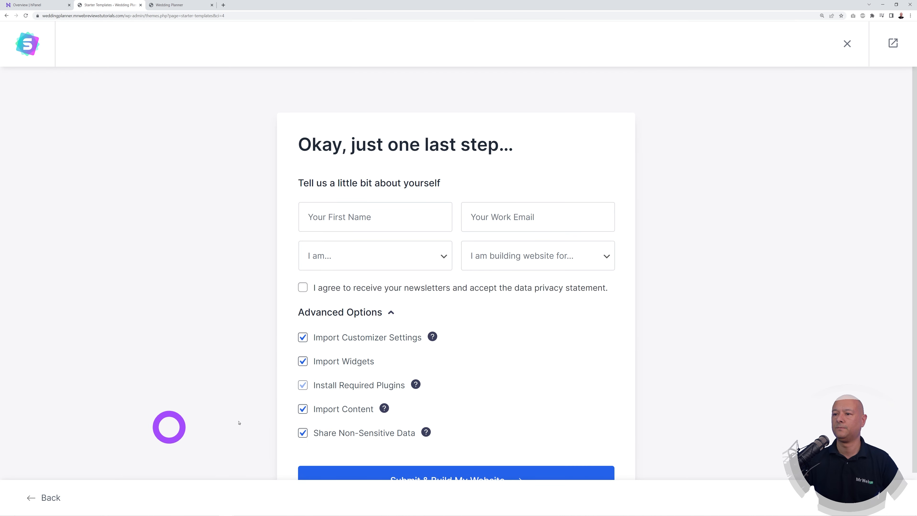
scroll(620, 315, "down", 1)
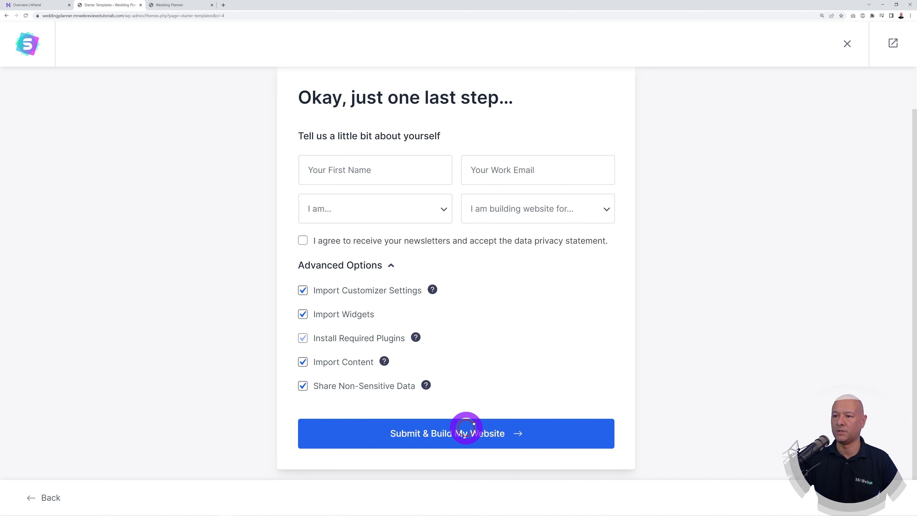
left_click(465, 433)
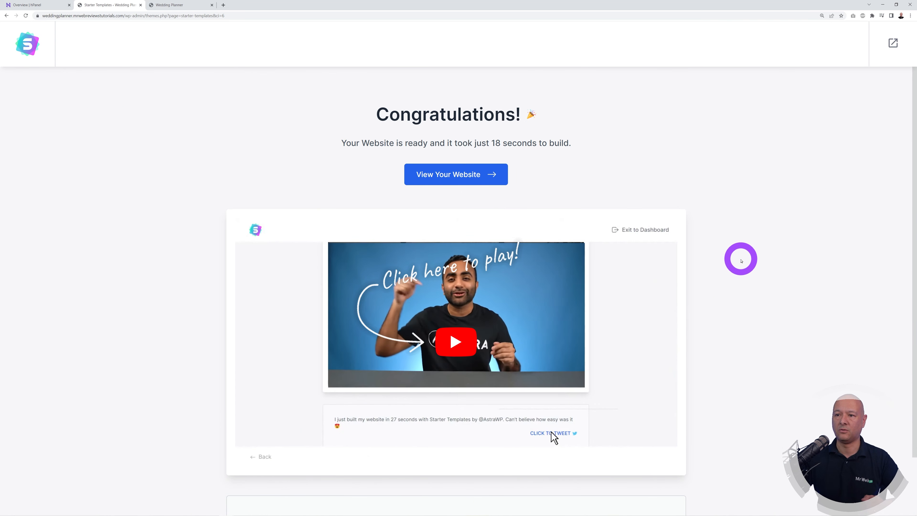
Step: Exit to the dashboard, dismiss the Welcome panel and Starter Templates notice, then view the live site
left_click(894, 44)
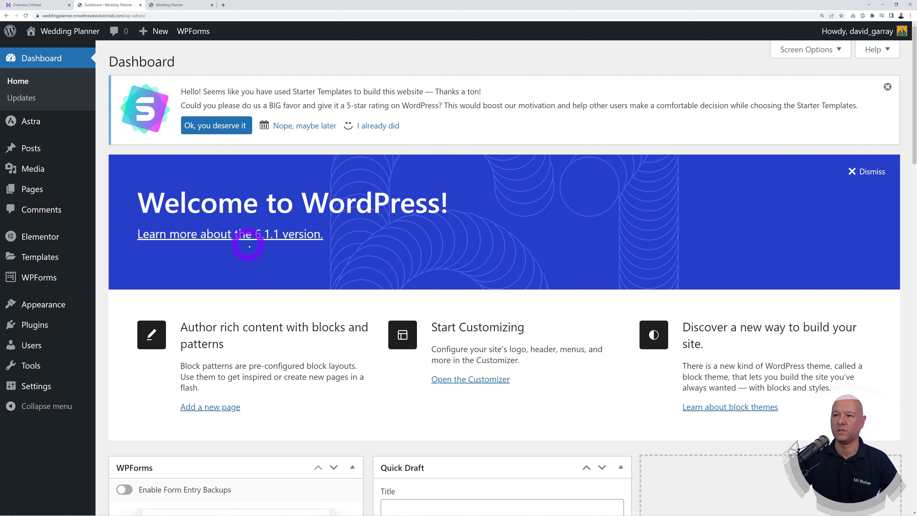
left_click(871, 171)
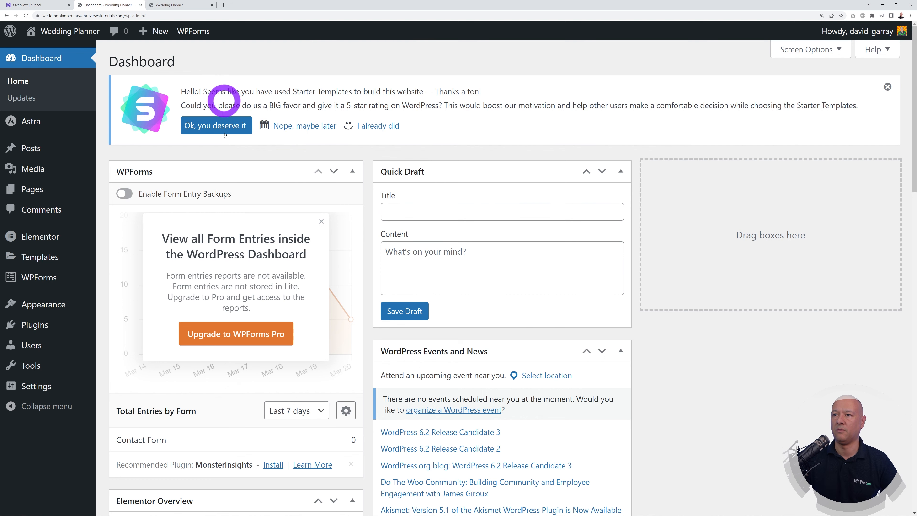
left_click(887, 86)
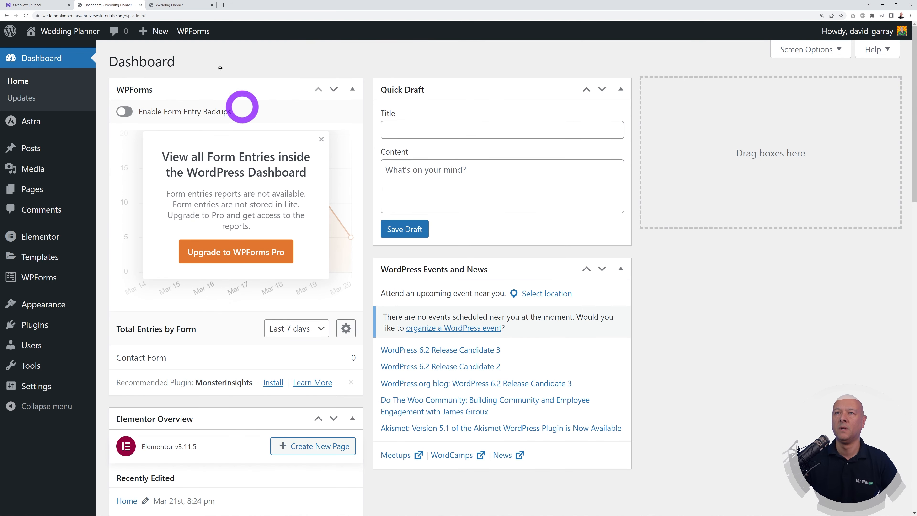
left_click(180, 5)
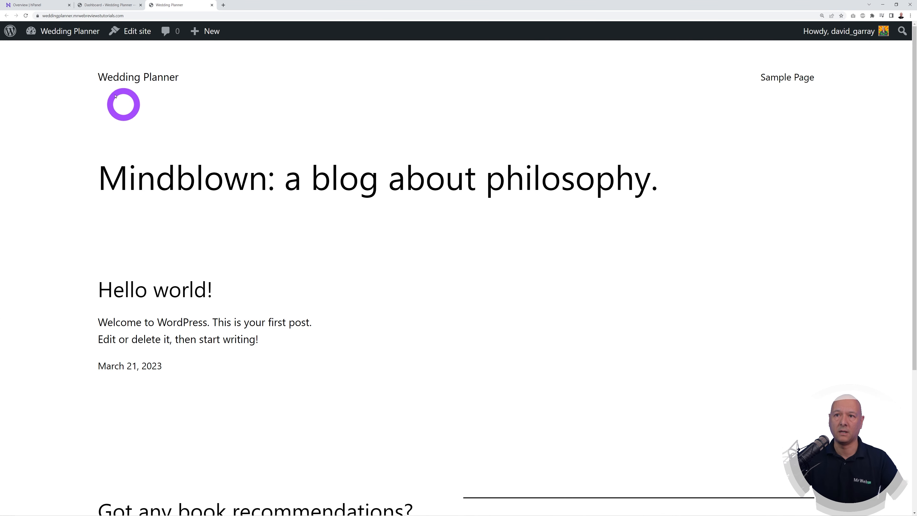
Step: Reload the live site, scroll through the imported Love Nature homepage, then return to the Dashboard
left_click(26, 16)
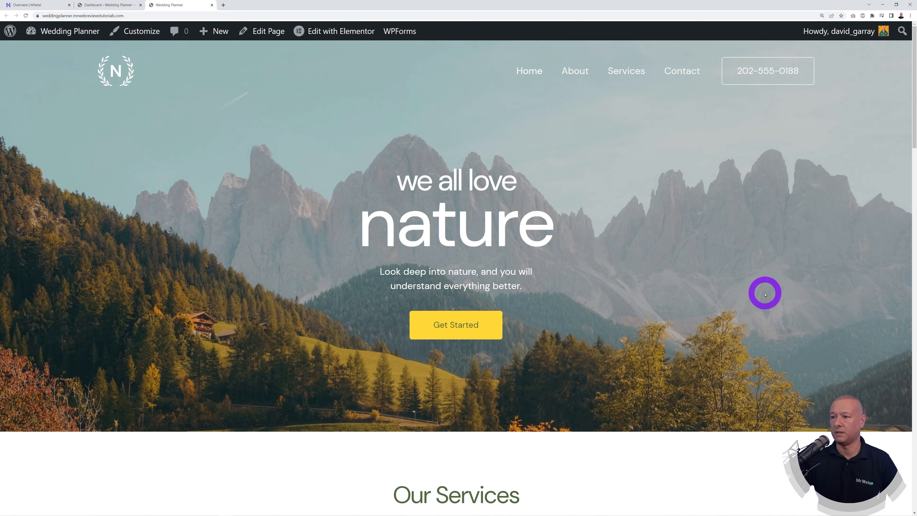
scroll(768, 297, "down", 10)
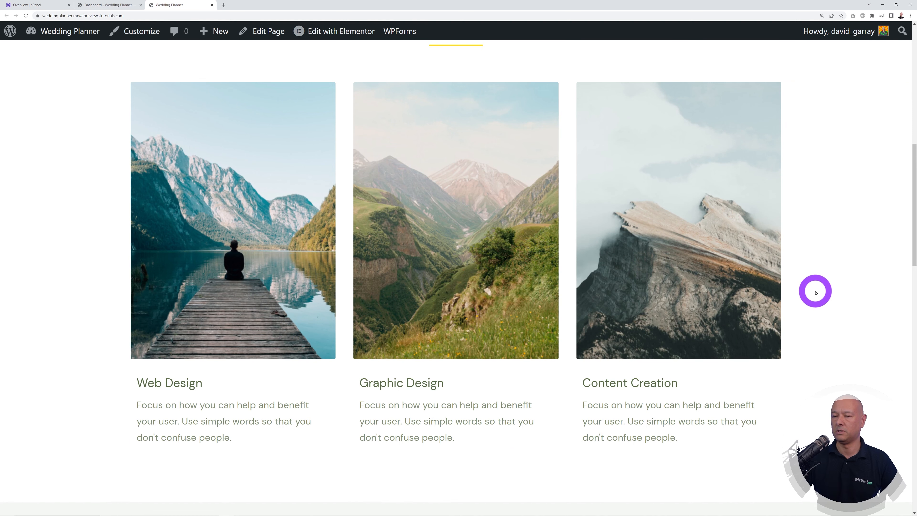
scroll(815, 292, "down", 15)
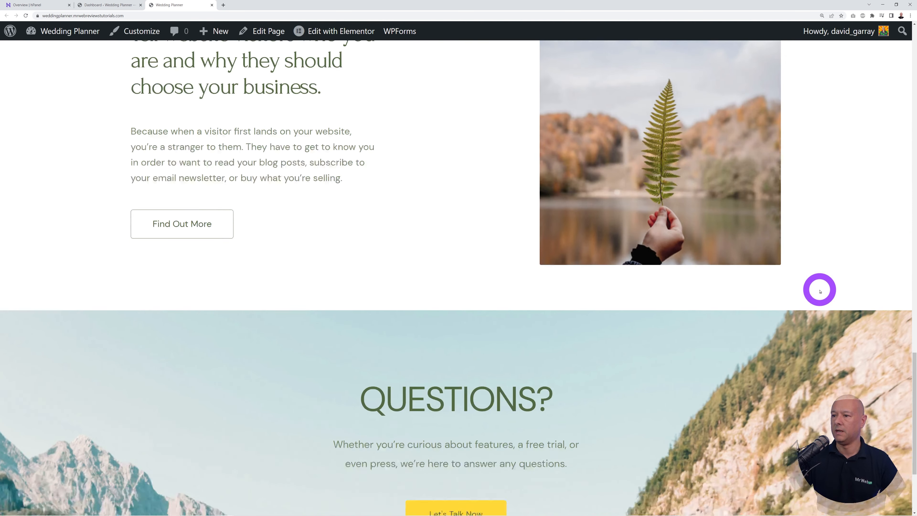
scroll(819, 291, "down", 4)
scroll(820, 291, "up", 18)
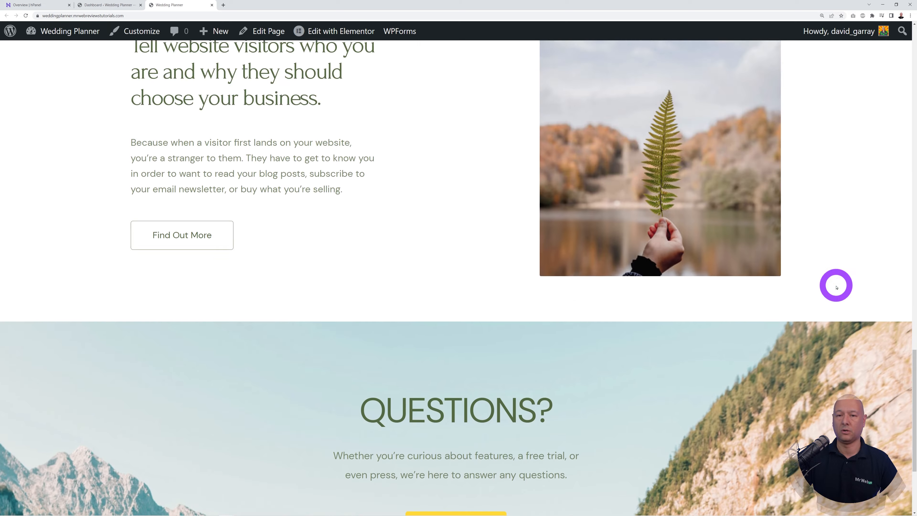
scroll(833, 285, "up", 10)
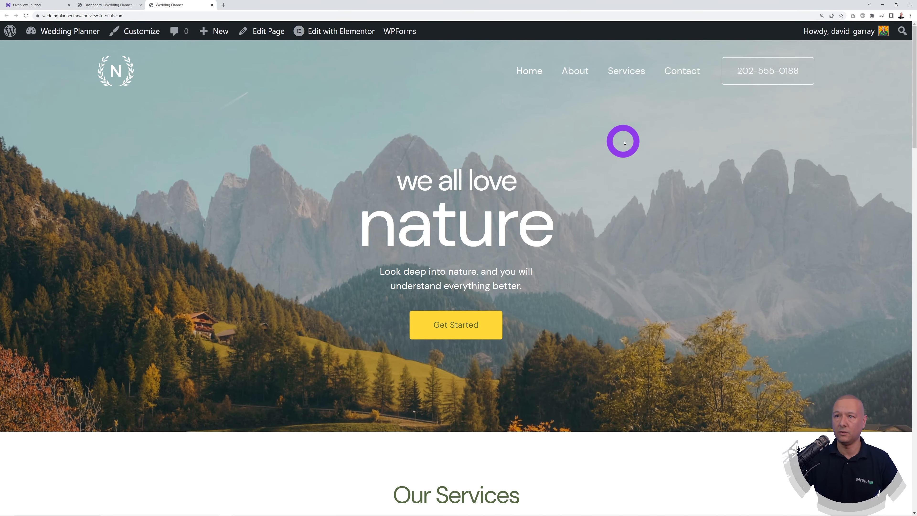
left_click(116, 6)
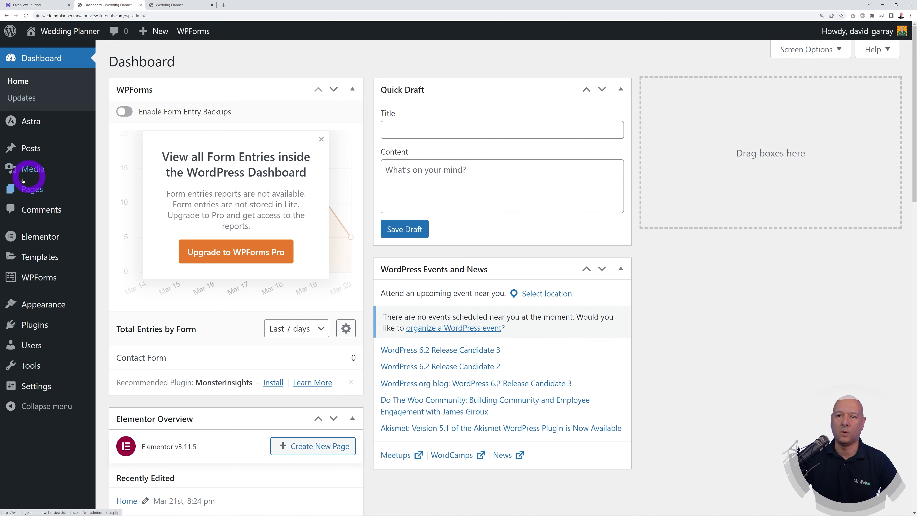
mouse_move(37, 191)
left_click(33, 190)
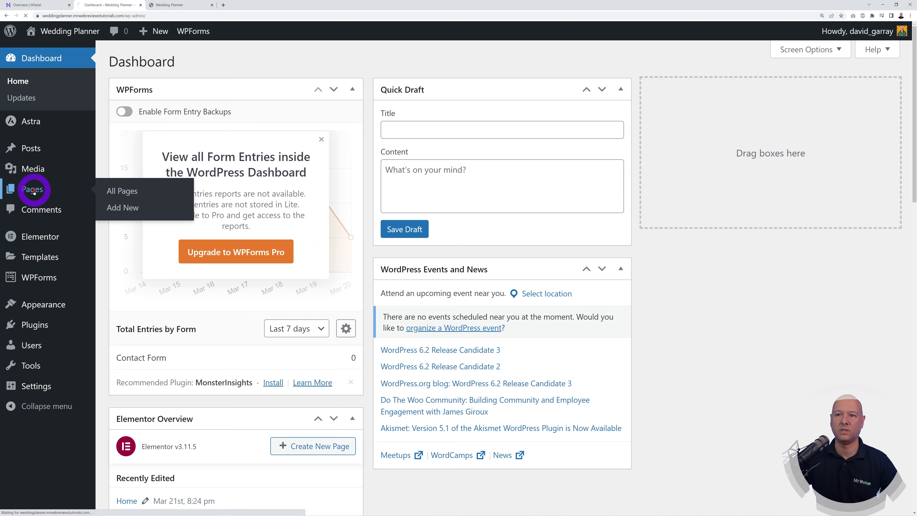
left_click(178, 5)
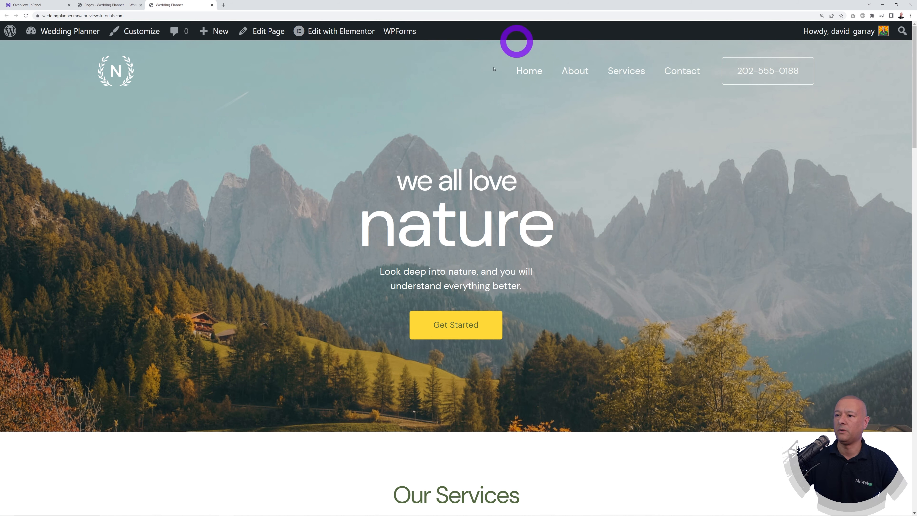
left_click(575, 72)
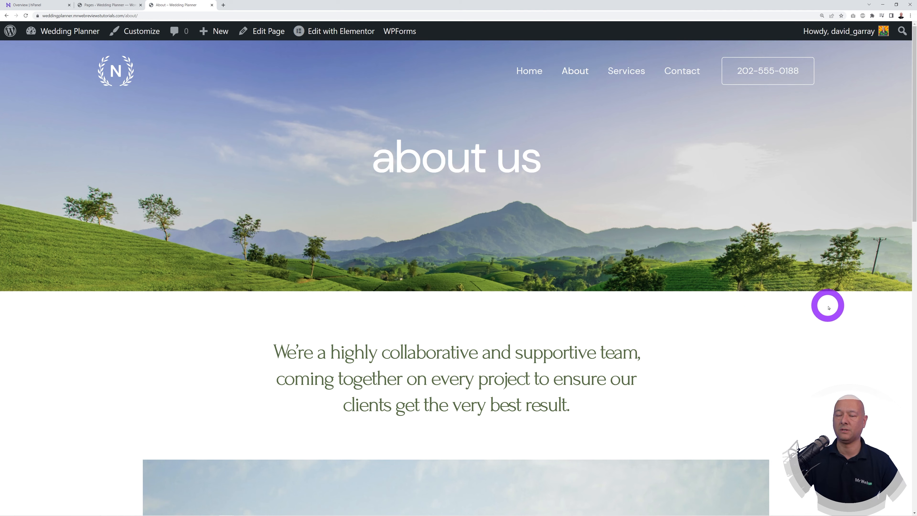
scroll(829, 307, "down", 15)
scroll(844, 320, "up", 15)
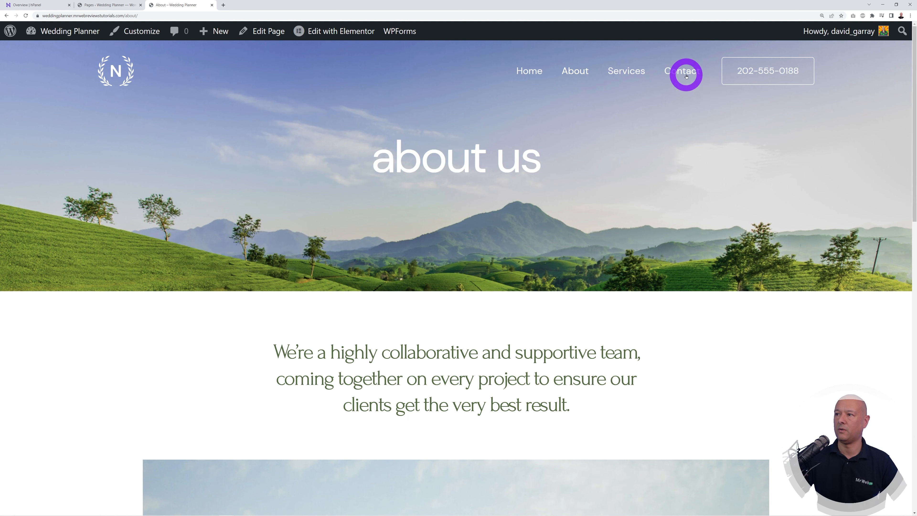
left_click(686, 72)
scroll(794, 297, "down", 5)
scroll(803, 394, "up", 5)
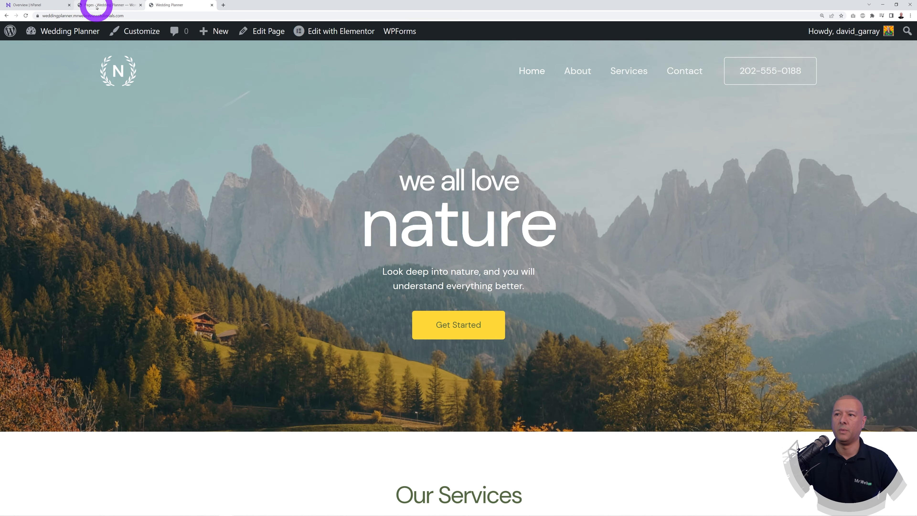
Step: From the Pages list, open Home's 'Edit with Elementor' link in a new browser tab
left_click(96, 7)
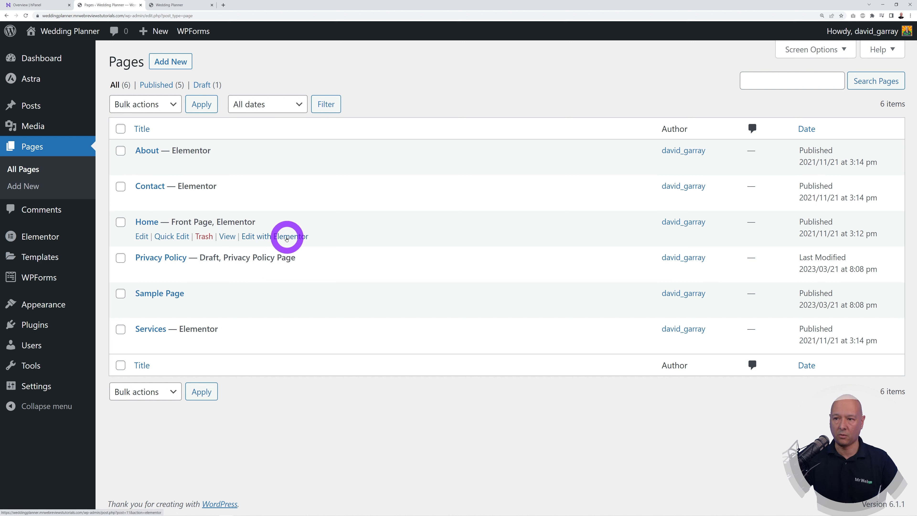
right_click(274, 237)
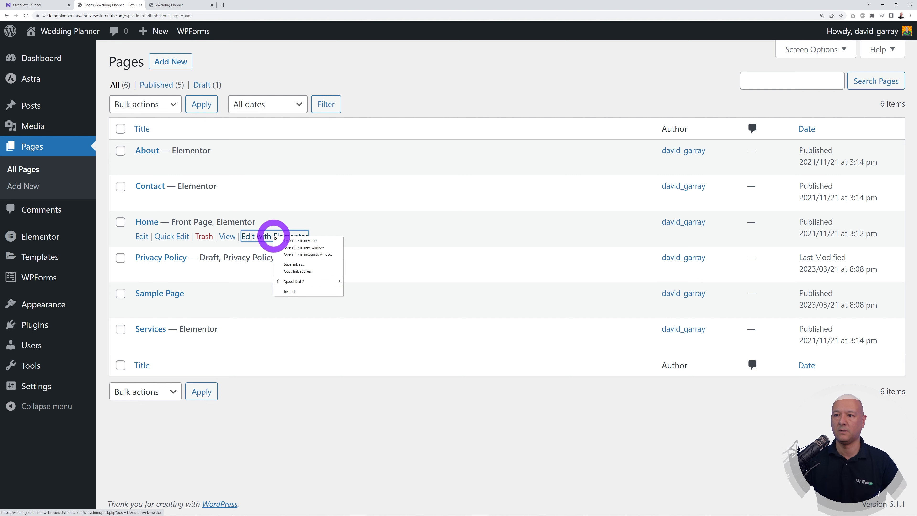
left_click(297, 240)
left_click(253, 5)
Step: Move the Elementor editor tab ahead of the live site tab, glance at the other tabs, and return
left_click_drag(253, 5, 181, 5)
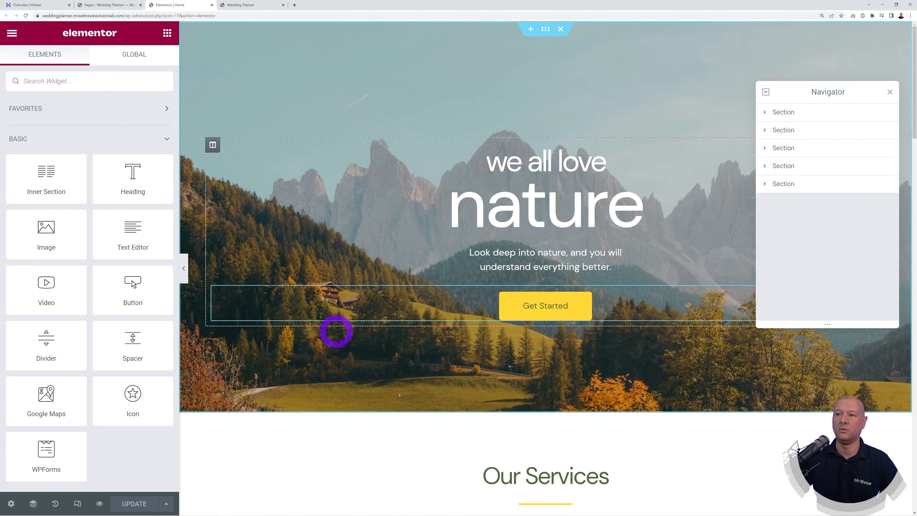
left_click(249, 5)
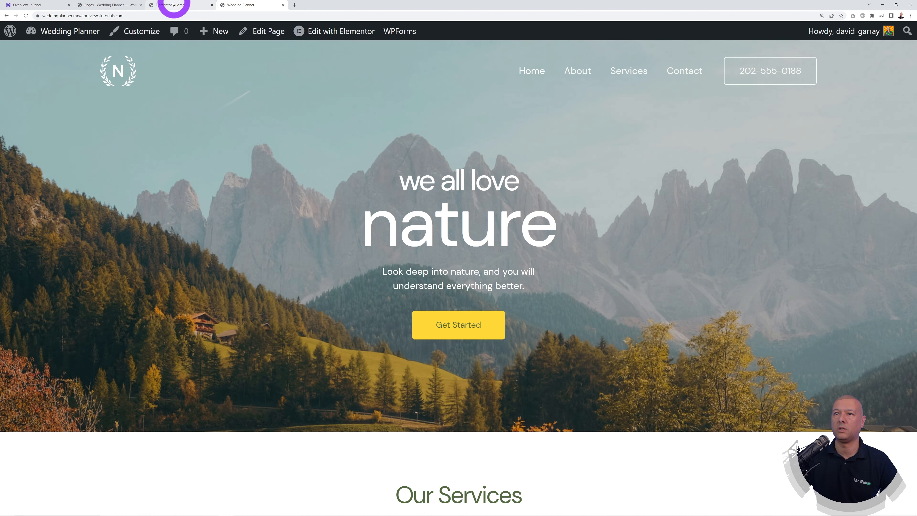
left_click(110, 5)
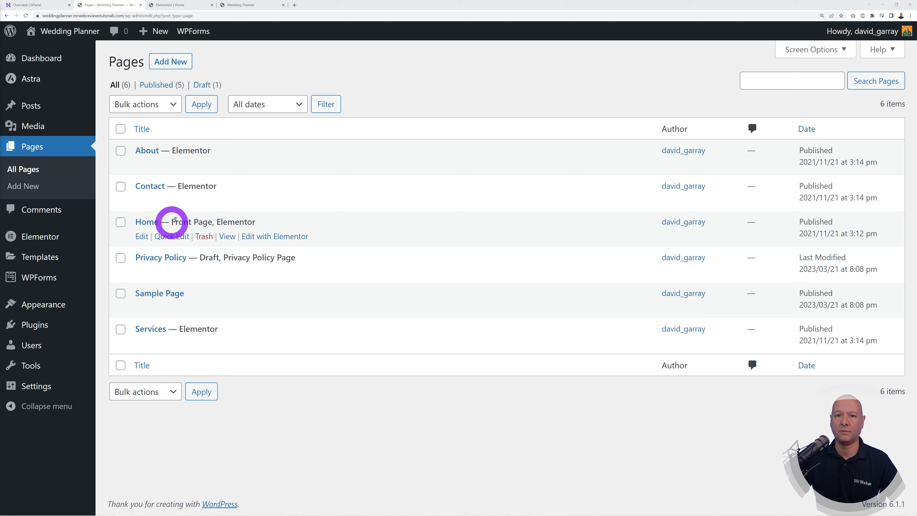
left_click(180, 5)
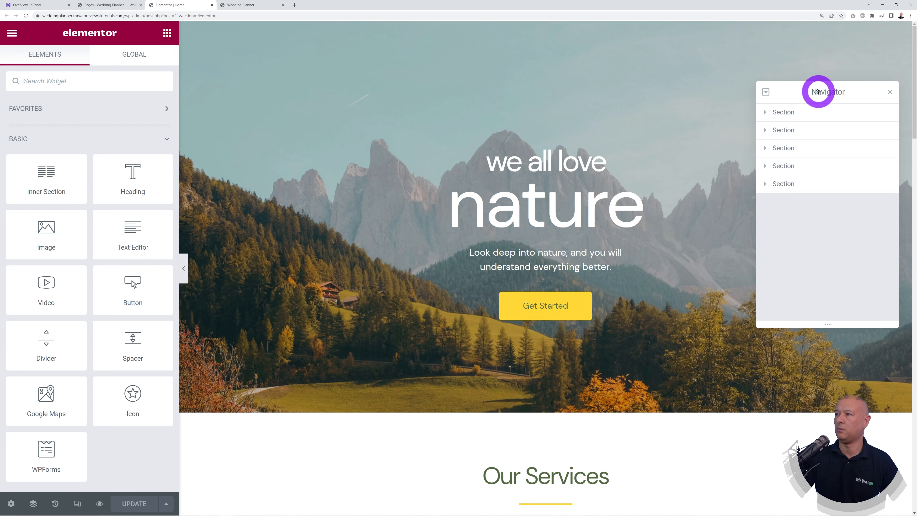
Step: Close the Navigator and inspect the hero's section, column, nature heading and Get Started button settings
left_click(890, 93)
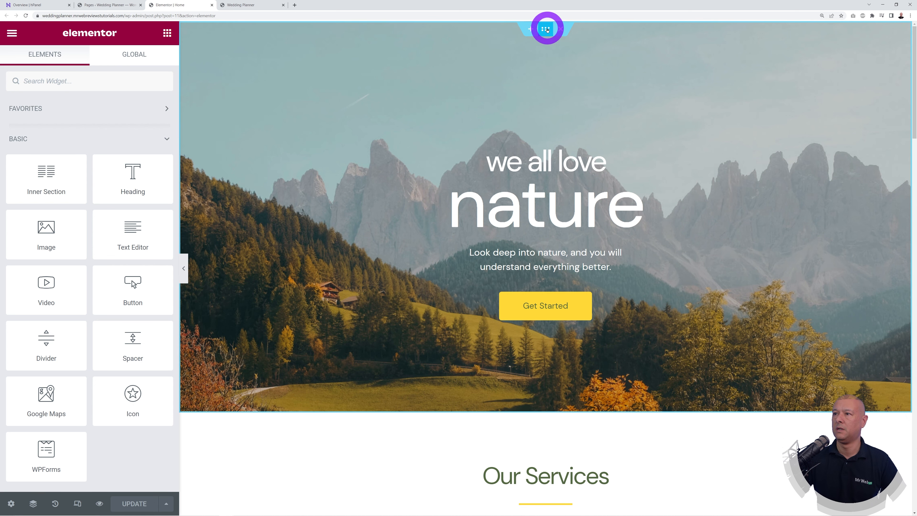
left_click(545, 29)
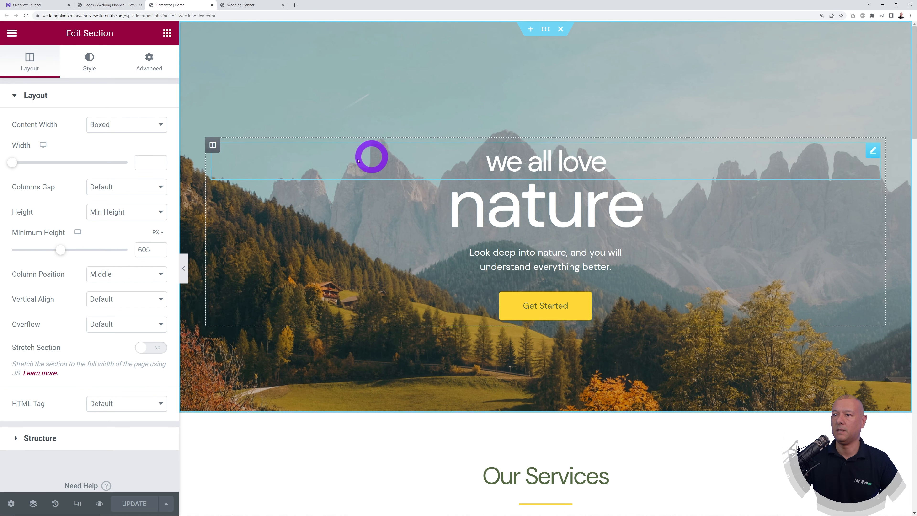
left_click(212, 146)
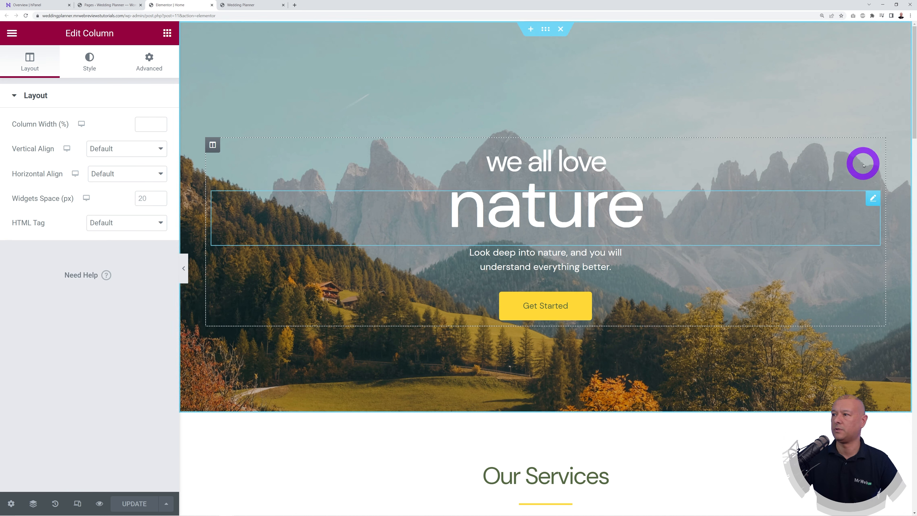
left_click(871, 199)
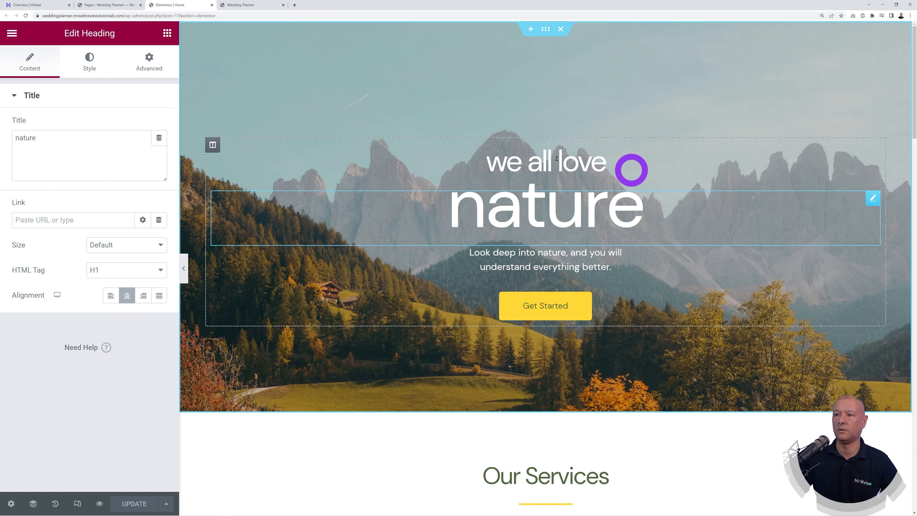
left_click(872, 292)
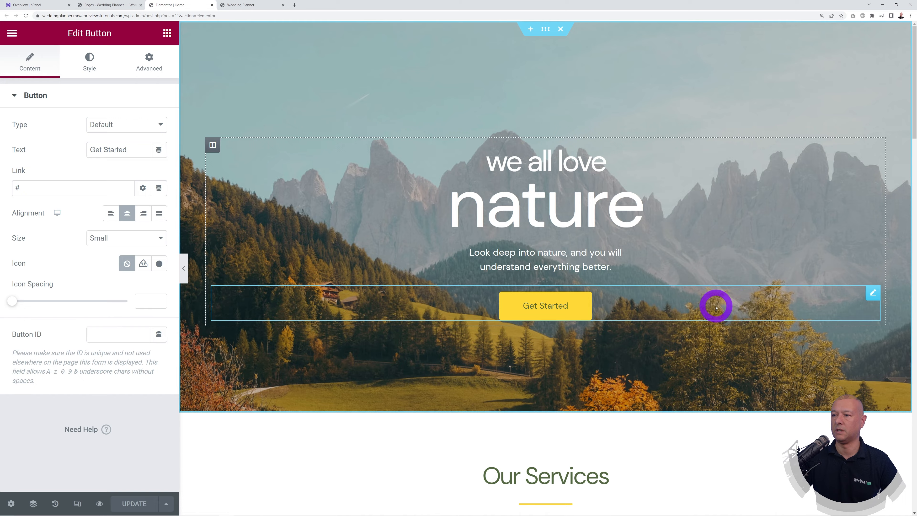
Step: Select the Our Services section, its first column, and the first service photo
scroll(771, 305, "down", 6)
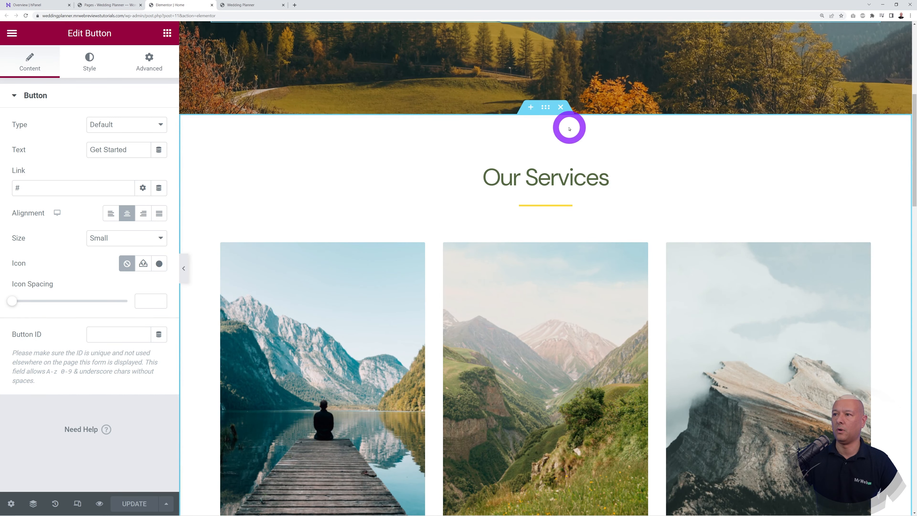
left_click(545, 109)
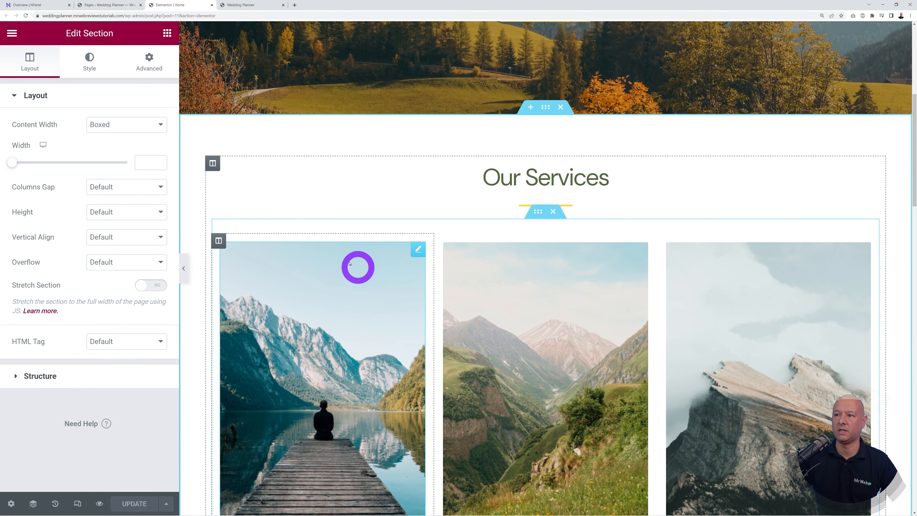
left_click(218, 242)
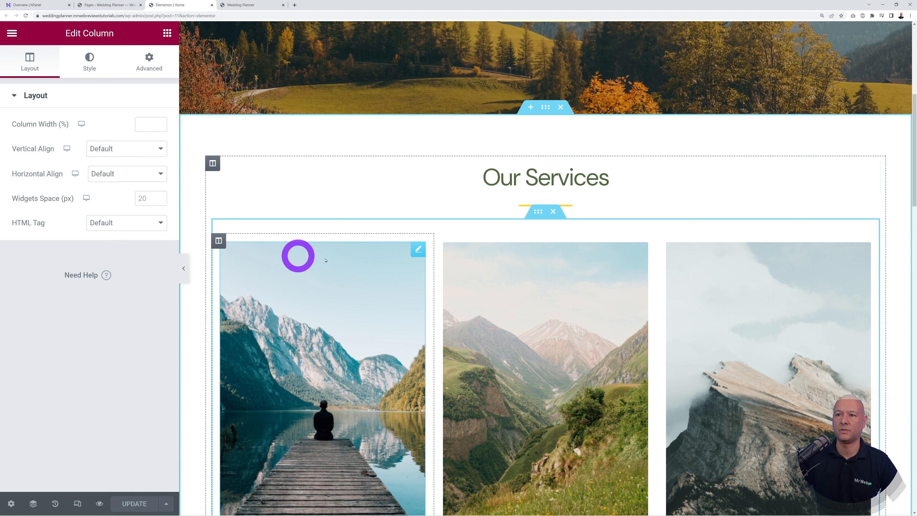
left_click(419, 251)
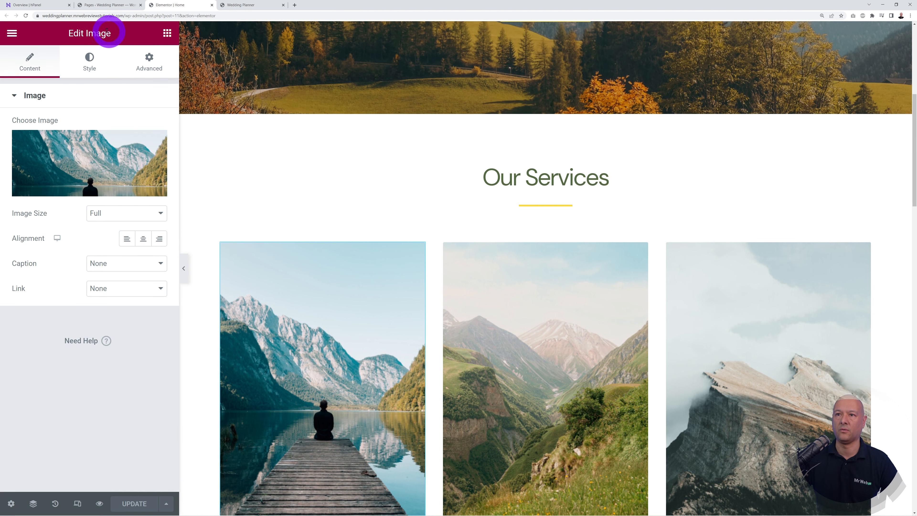
Step: Add a Heading widget above the Web Design box, then delete it again
scroll(424, 342, "down", 5)
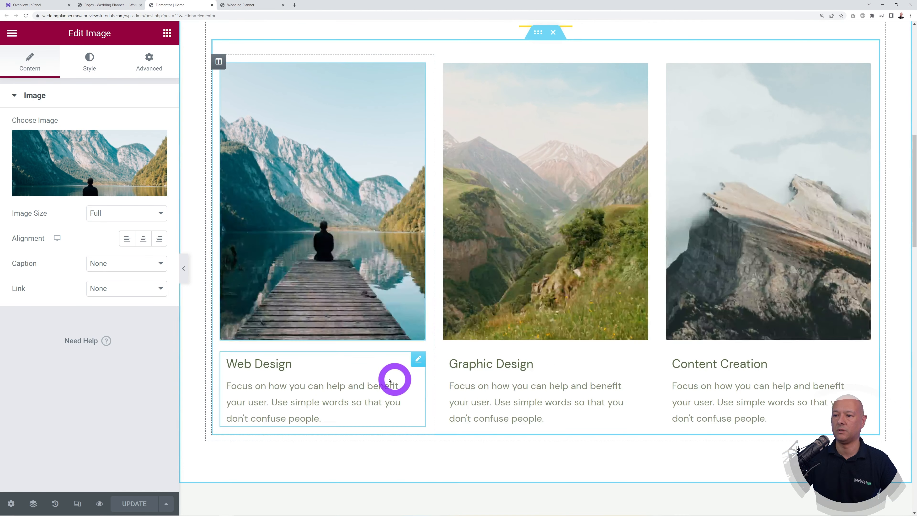
left_click(417, 358)
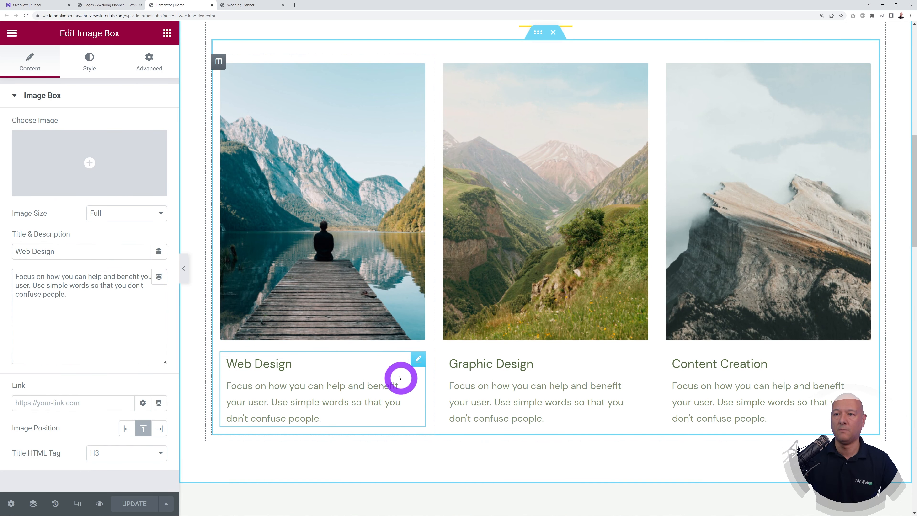
left_click(167, 34)
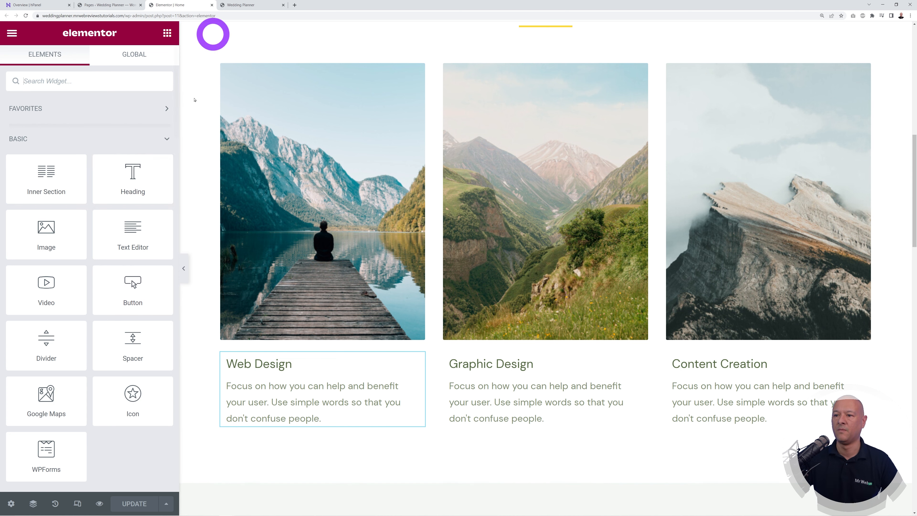
left_click_drag(135, 181, 303, 334)
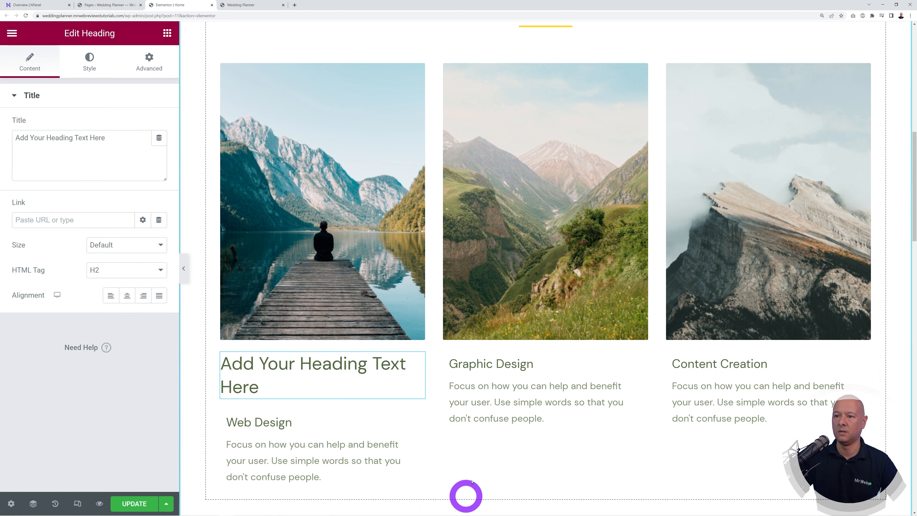
scroll(465, 498, "down", 2)
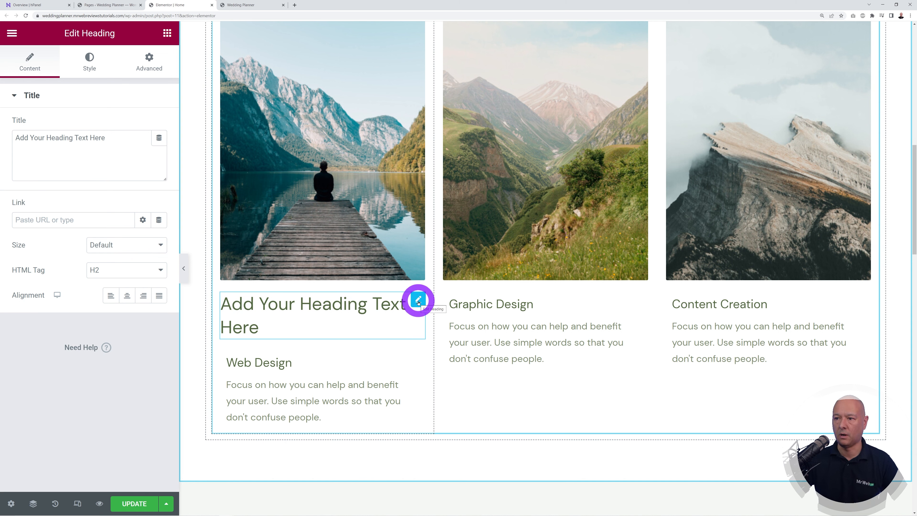
right_click(418, 302)
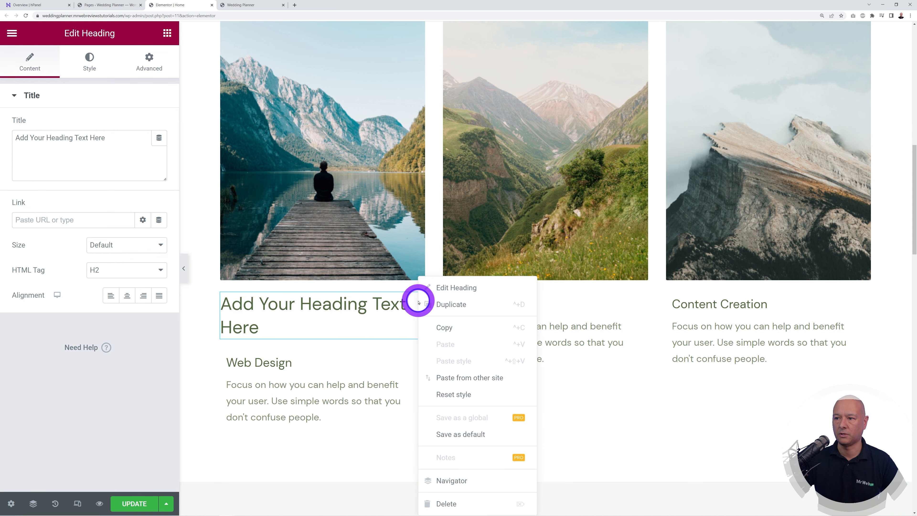
left_click(463, 503)
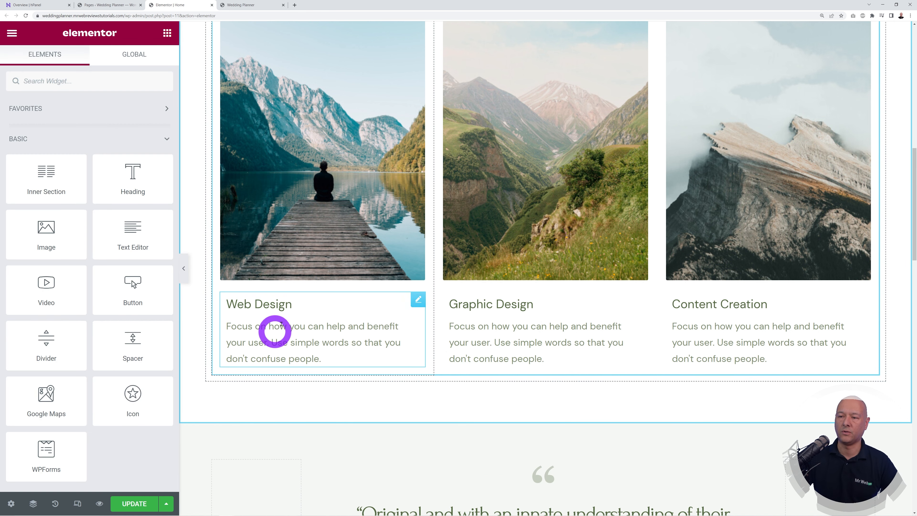
Step: Drag the Graphic Design box into the first column and Web Design into the middle column
left_click_drag(637, 296, 338, 298)
left_click_drag(415, 382, 547, 321)
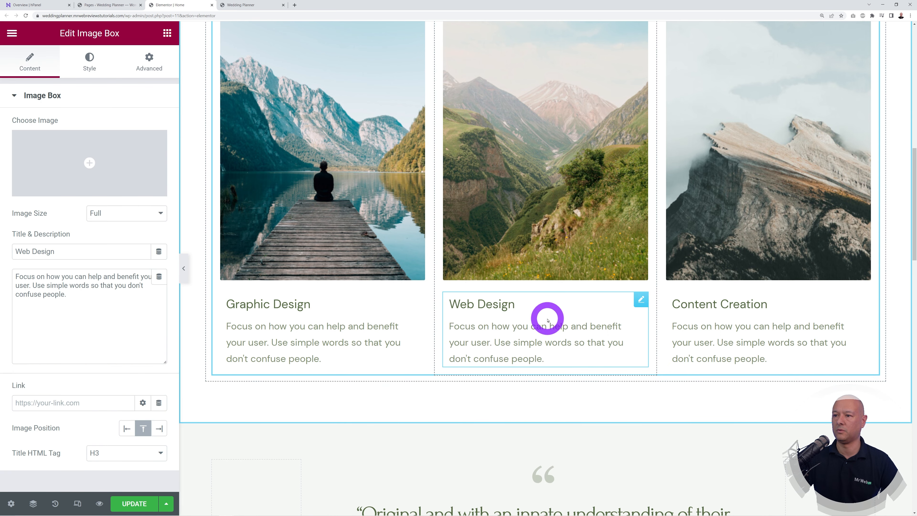
scroll(532, 306, "up", 3)
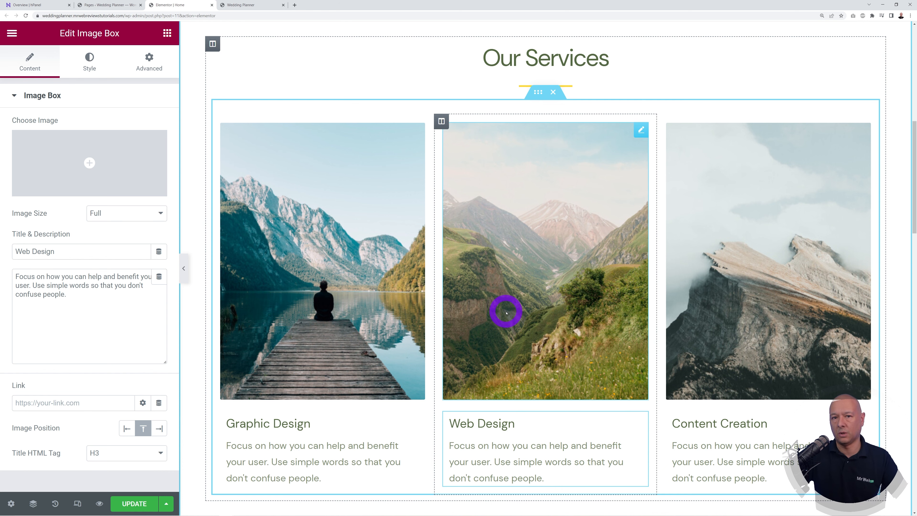
scroll(506, 313, "up", 10)
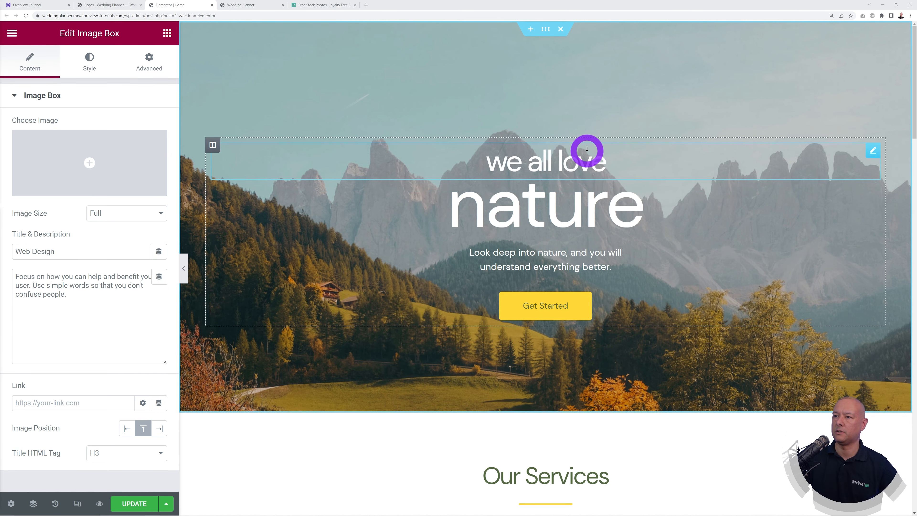
Step: Paste 'Wedding Planner' over 'we all love' and 'Dublin, Ireland' over 'nature' in the hero headings
left_click(872, 152)
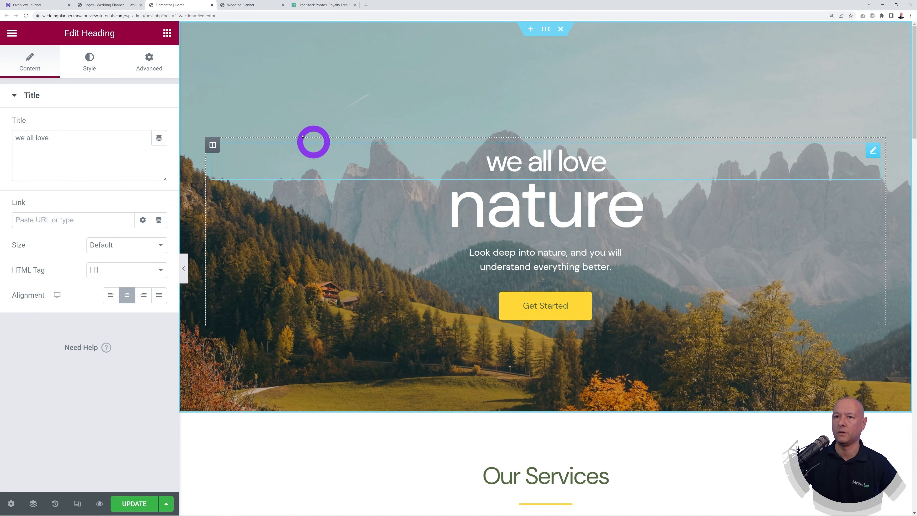
triple_click(76, 147)
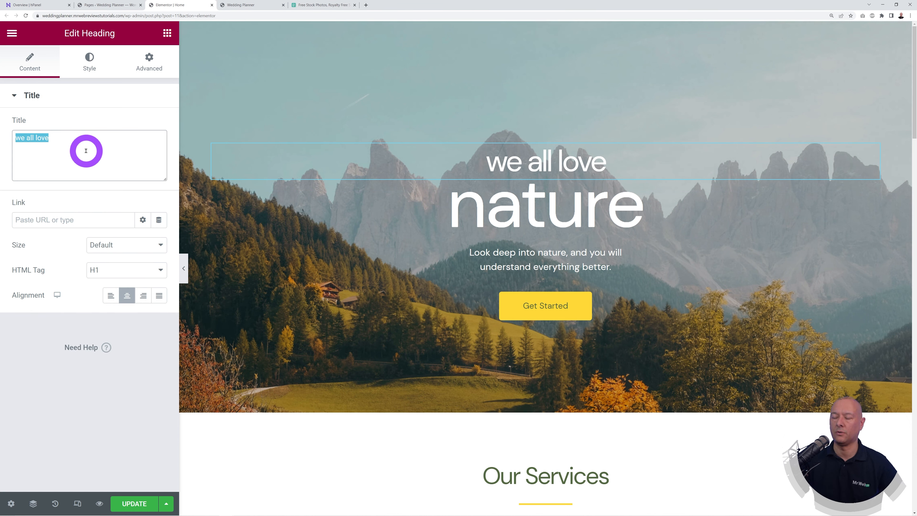
type("Wedding Planner")
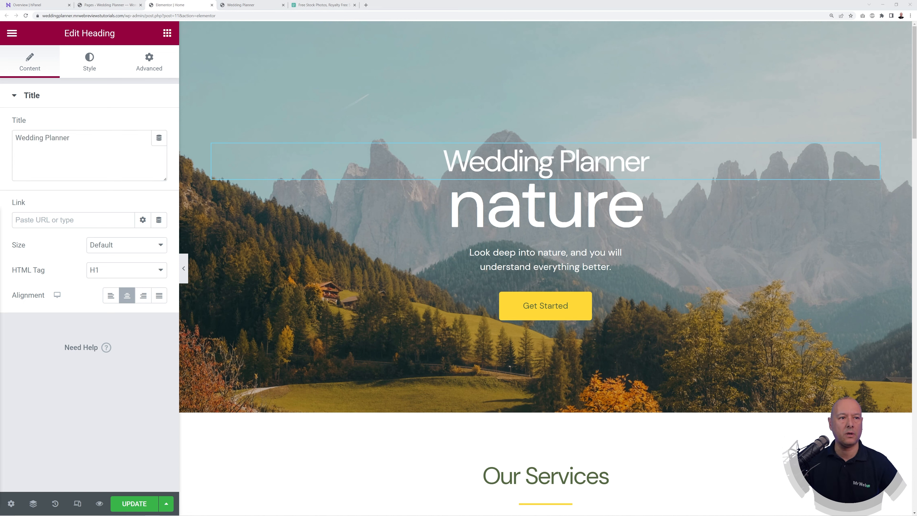
left_click(877, 202)
triple_click(131, 135)
type("Dublin, Ireland")
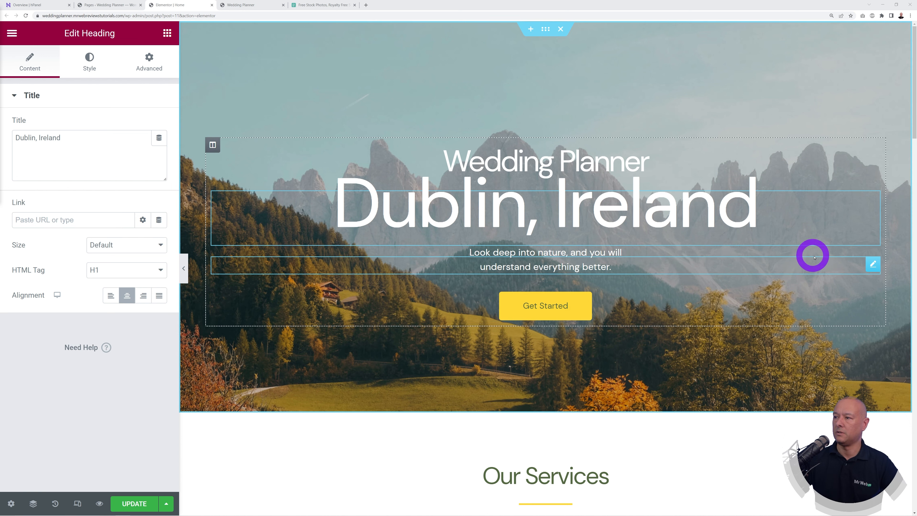
left_click(869, 267)
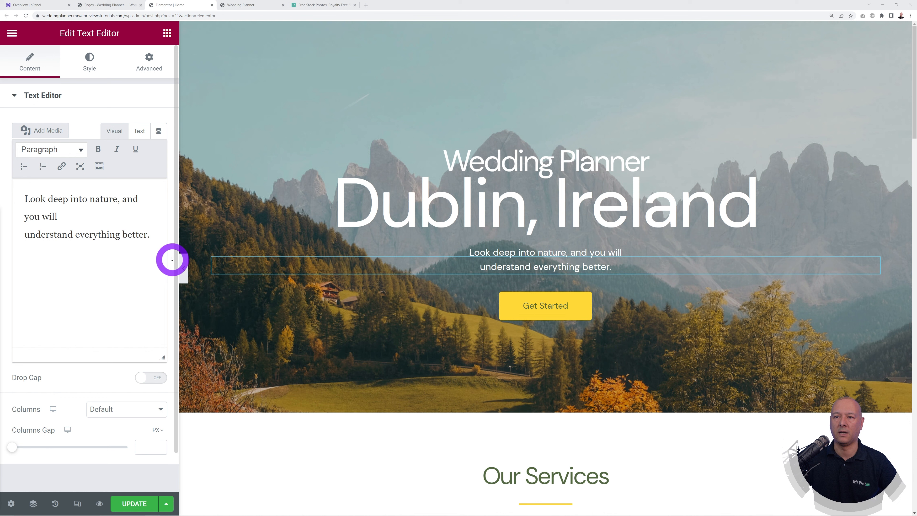
Step: Replace the 'Look deep into nature' subtitle with the new wedding love-story sentence
left_click_drag(150, 235, 25, 199)
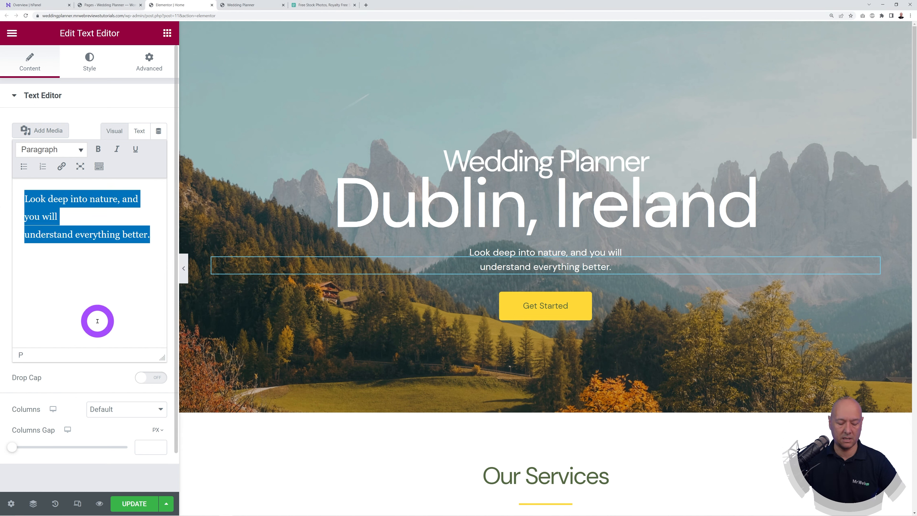
type("Creating unforgettable wedding experiences that capture the essence of your love story...")
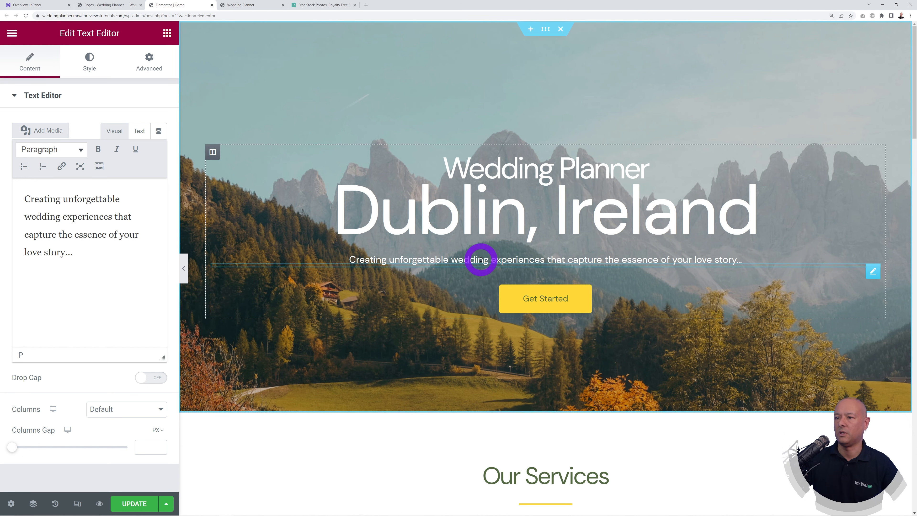
Step: Shrink the Dublin, Ireland heading's font size to 102
left_click(126, 247)
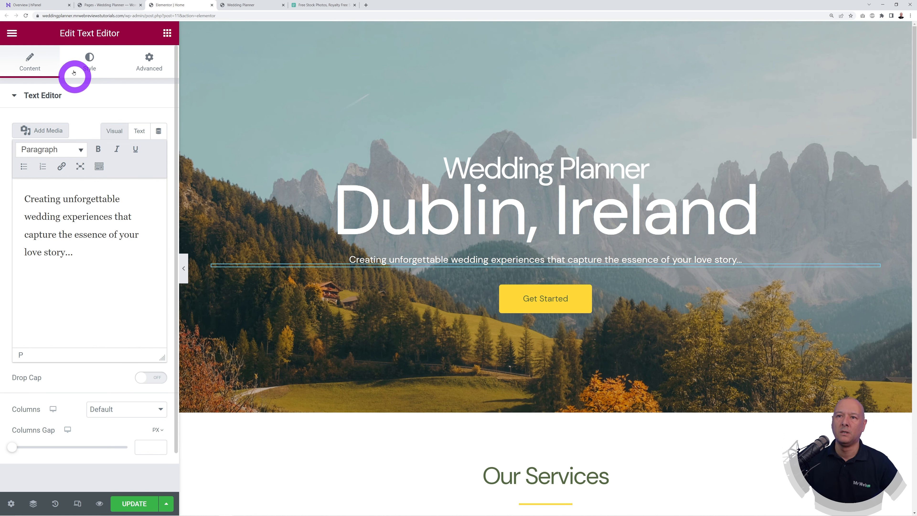
left_click(89, 68)
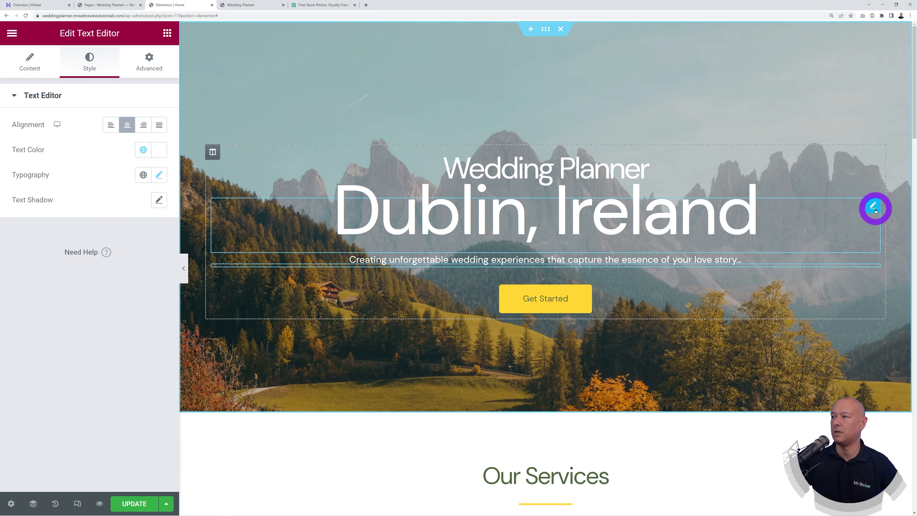
left_click(873, 206)
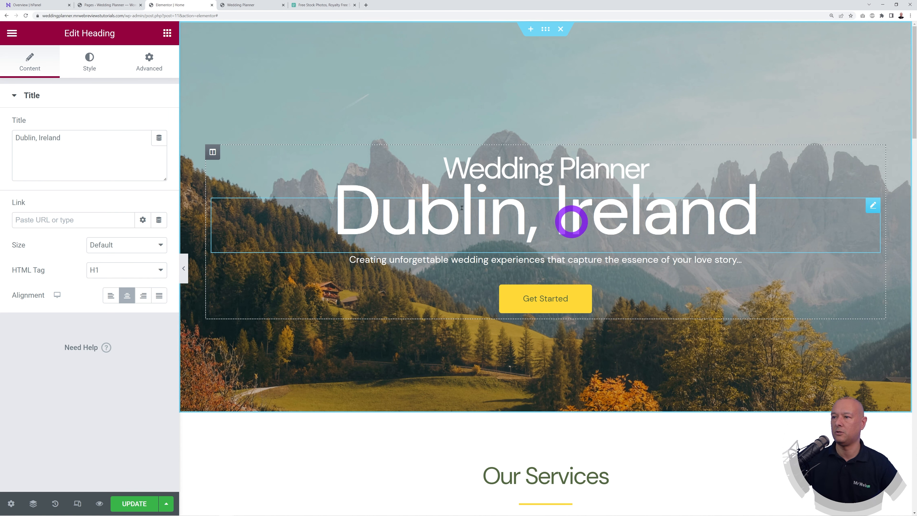
left_click(89, 60)
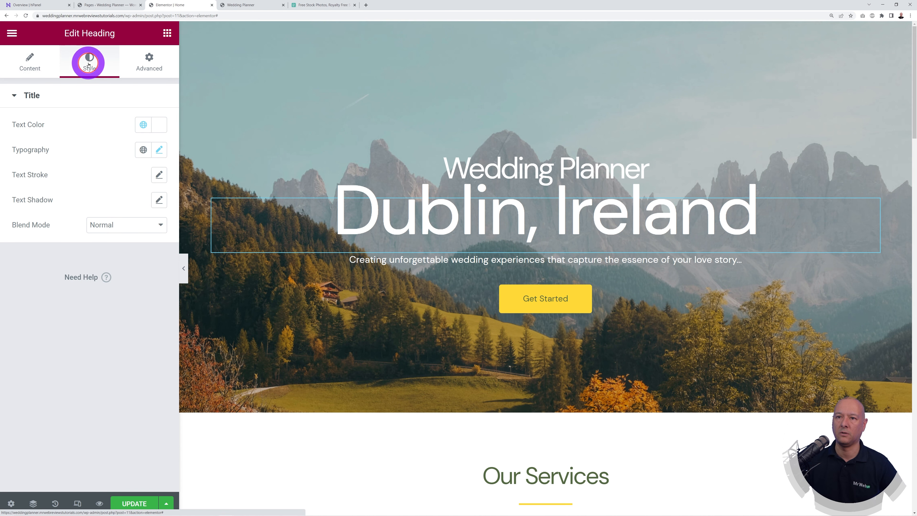
left_click(157, 153)
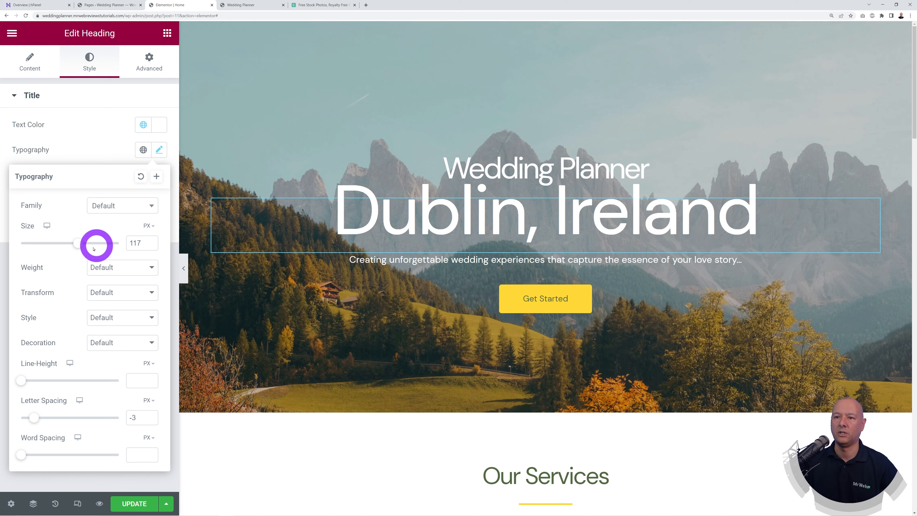
left_click_drag(82, 247, 72, 248)
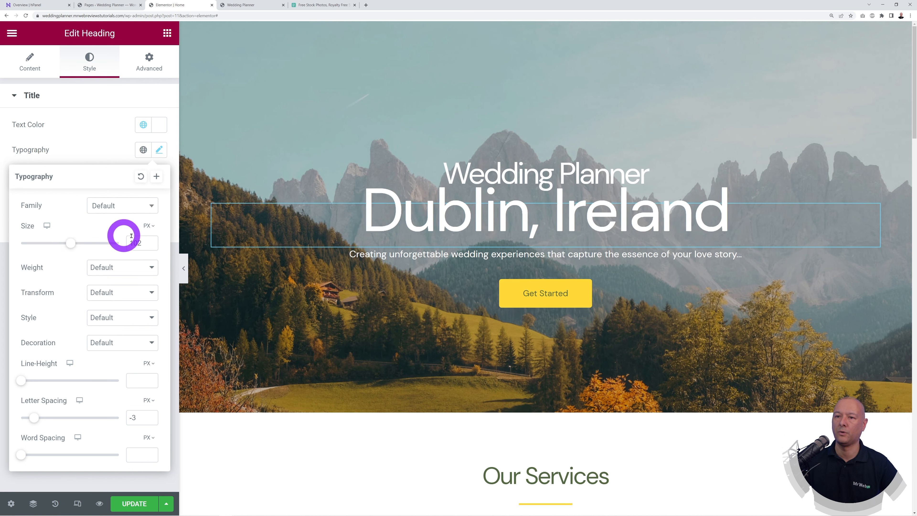
Step: Set the heading's font weight to 700 Bold after trying 900, 300 and 100
left_click(148, 270)
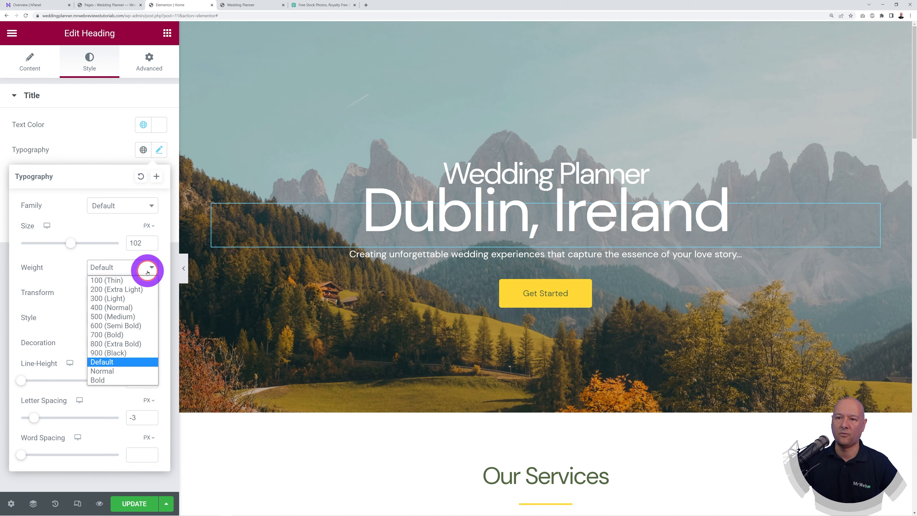
left_click(137, 352)
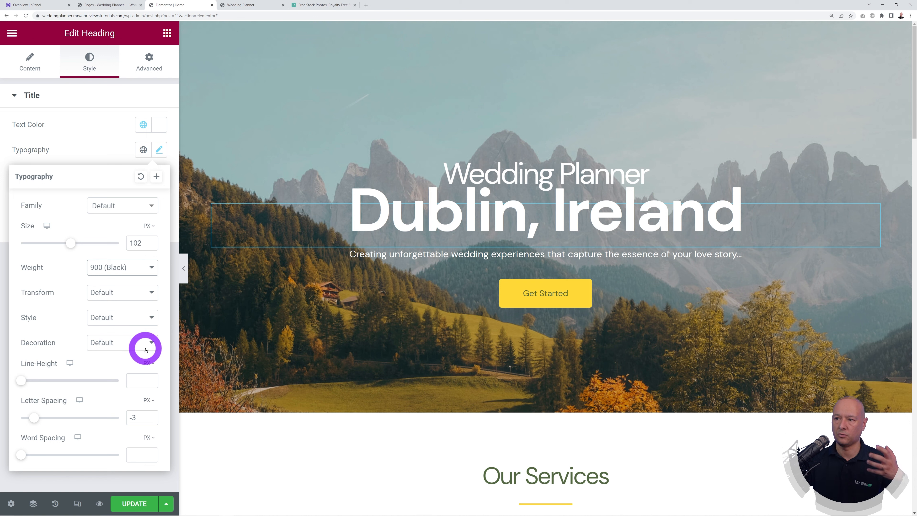
left_click(146, 272)
left_click(142, 299)
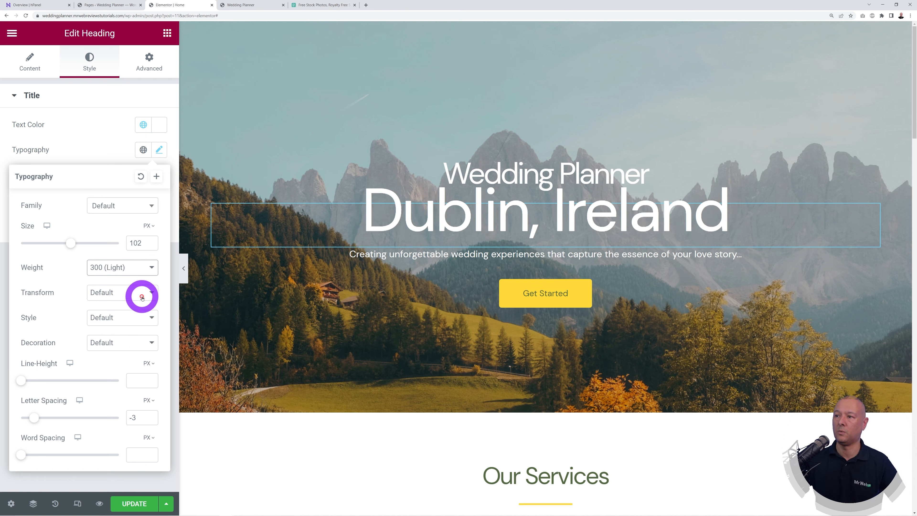
left_click(150, 267)
left_click(141, 281)
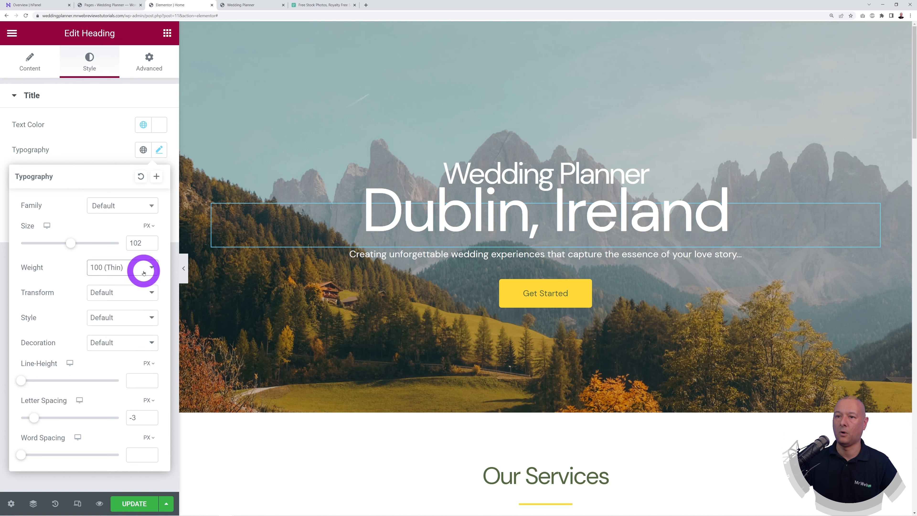
left_click(143, 271)
left_click(135, 341)
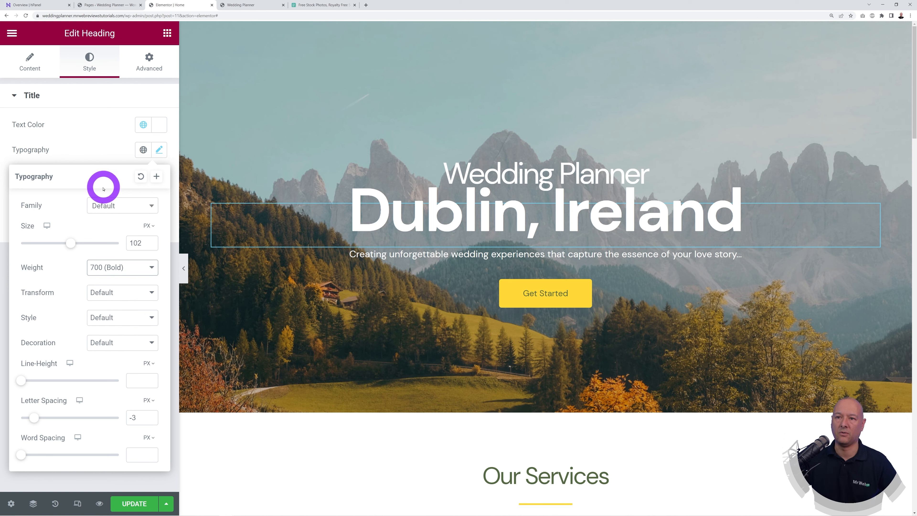
left_click(84, 150)
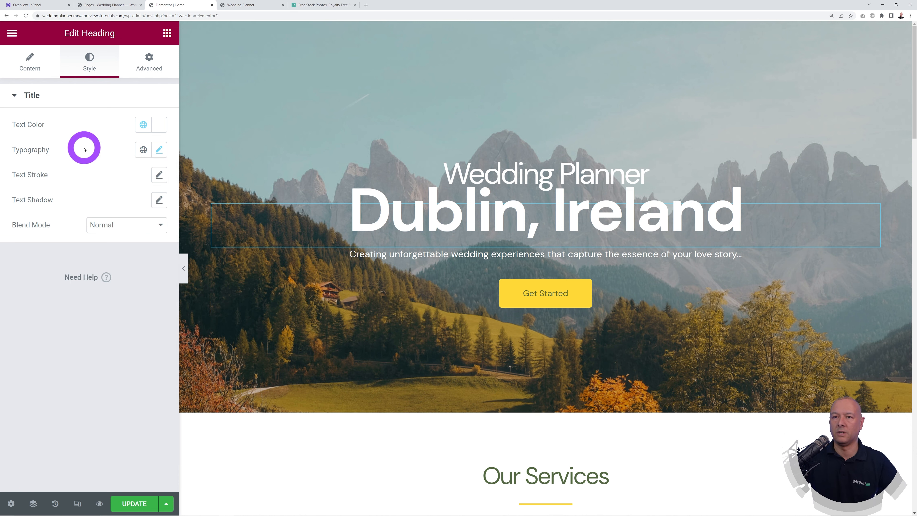
Step: Set the Dublin, Ireland heading's top margin to -29 px
left_click(148, 68)
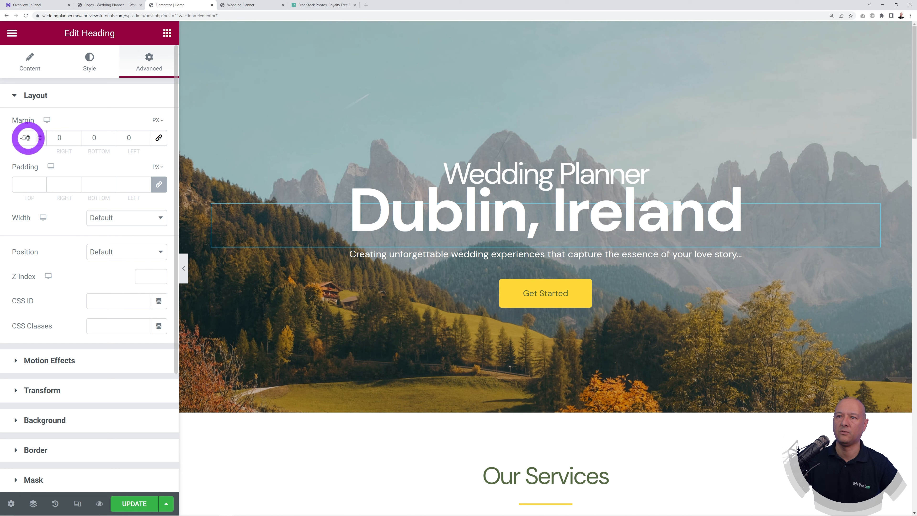
left_click(40, 135)
left_click(40, 136)
left_click(40, 136)
left_click(39, 136)
left_click(39, 136)
left_click(40, 136)
left_click(40, 136)
left_click(40, 136)
left_click(40, 136)
left_click(39, 135)
left_click(40, 140)
left_click(41, 140)
left_click(40, 140)
left_click(40, 140)
left_click(40, 141)
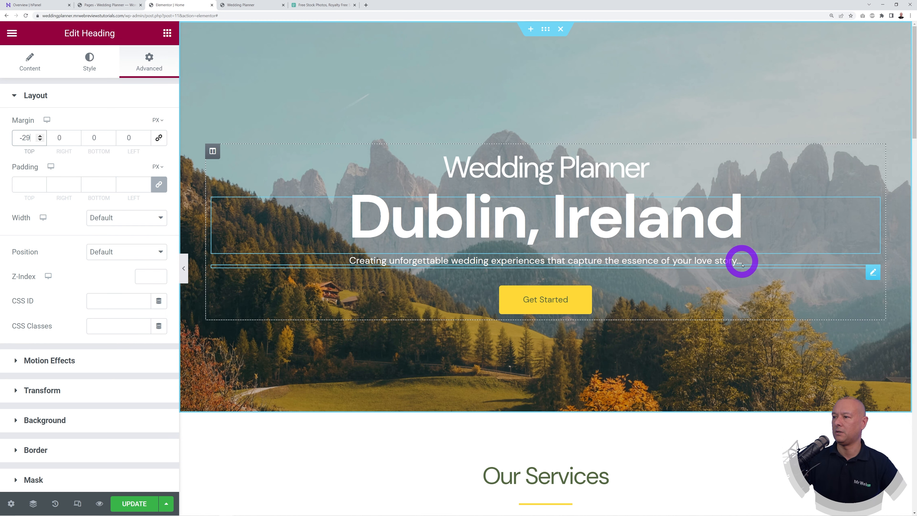
left_click(873, 271)
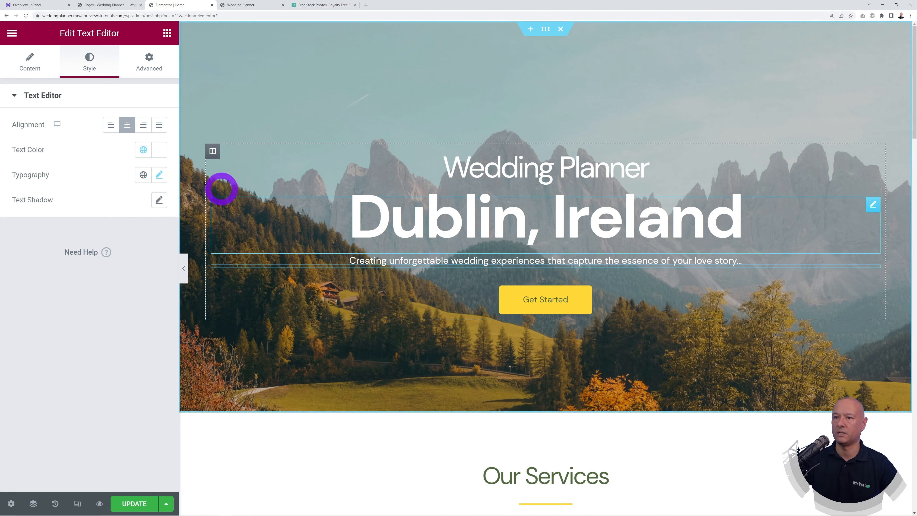
Step: Enlarge the hero subtitle's font size to 24
left_click(159, 174)
left_click_drag(30, 268, 32, 268)
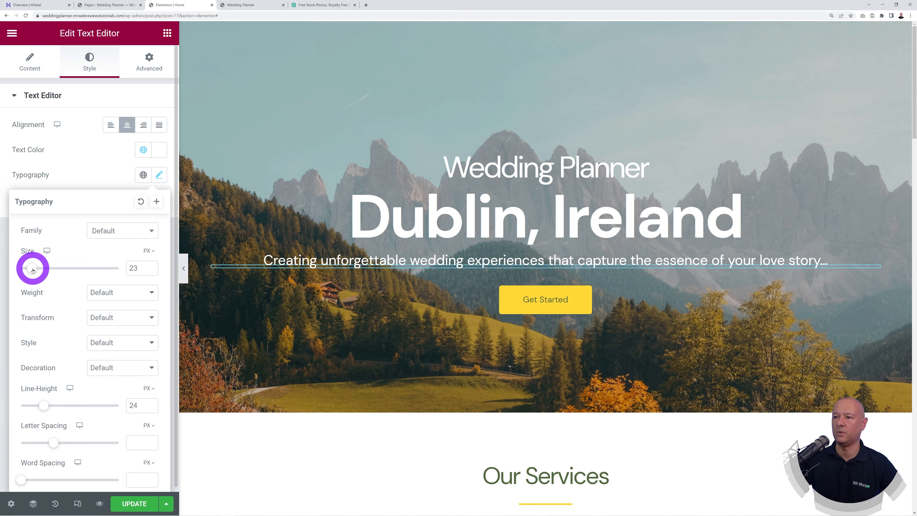
left_click(151, 267)
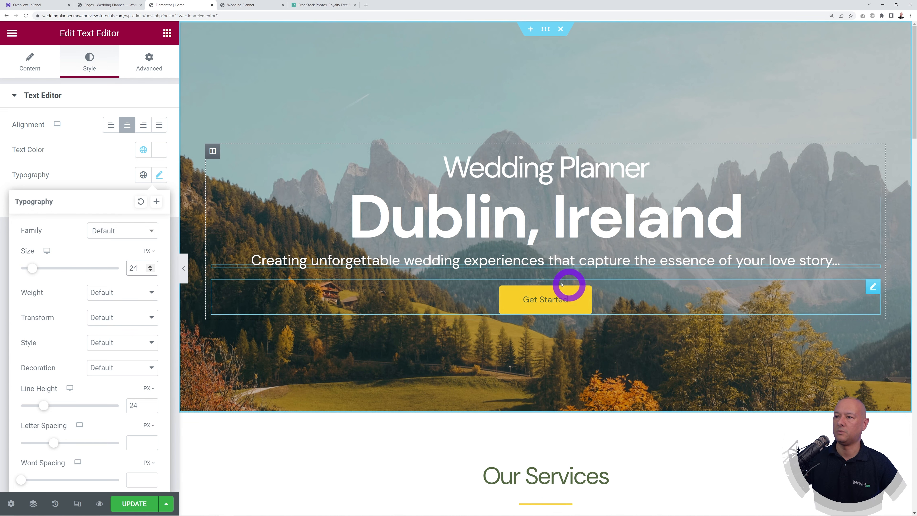
left_click(108, 174)
Step: Give the subtitle 20% right and left padding so it wraps onto two lines
left_click(149, 62)
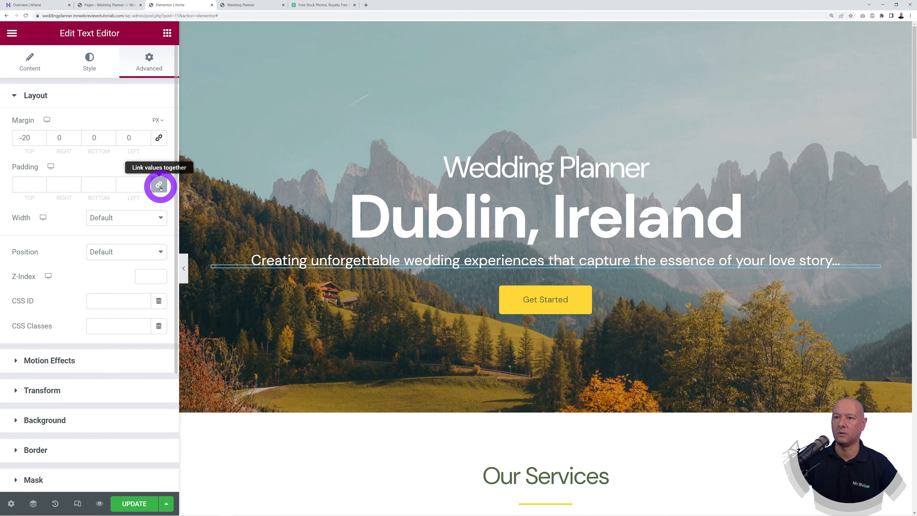
left_click(59, 184)
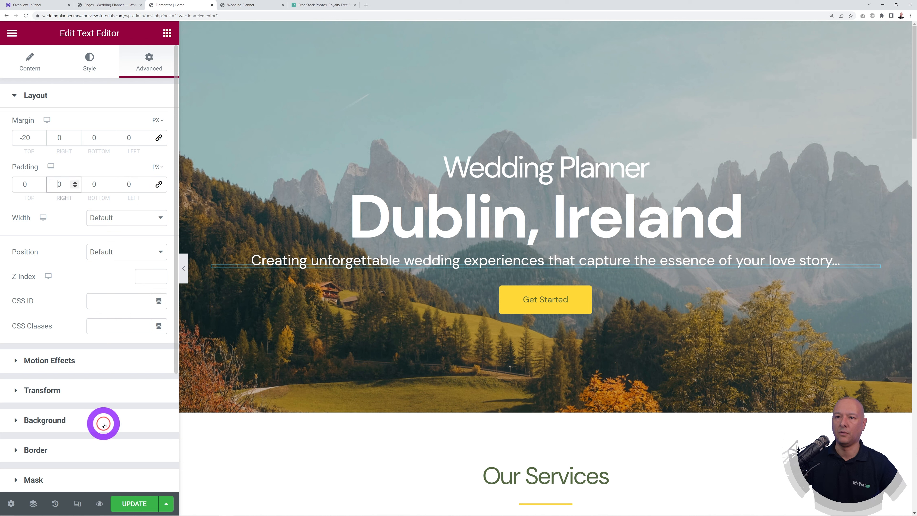
type("5")
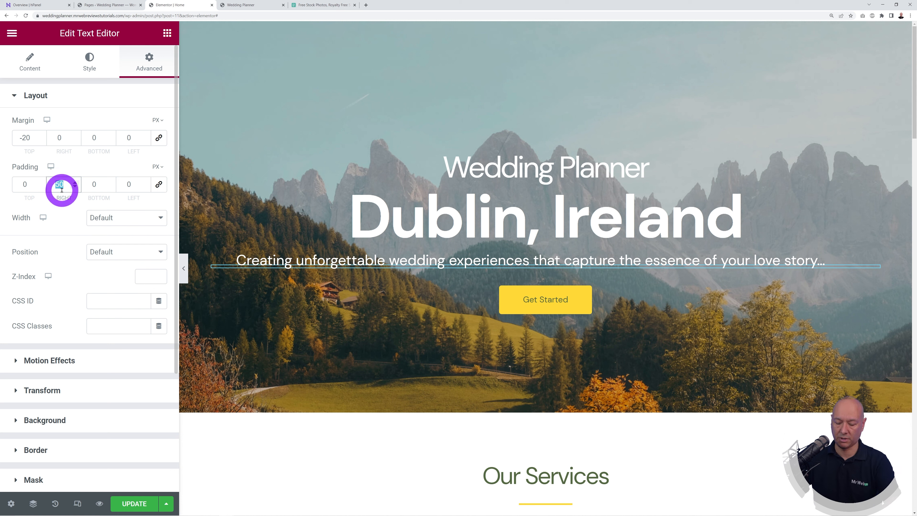
type("0")
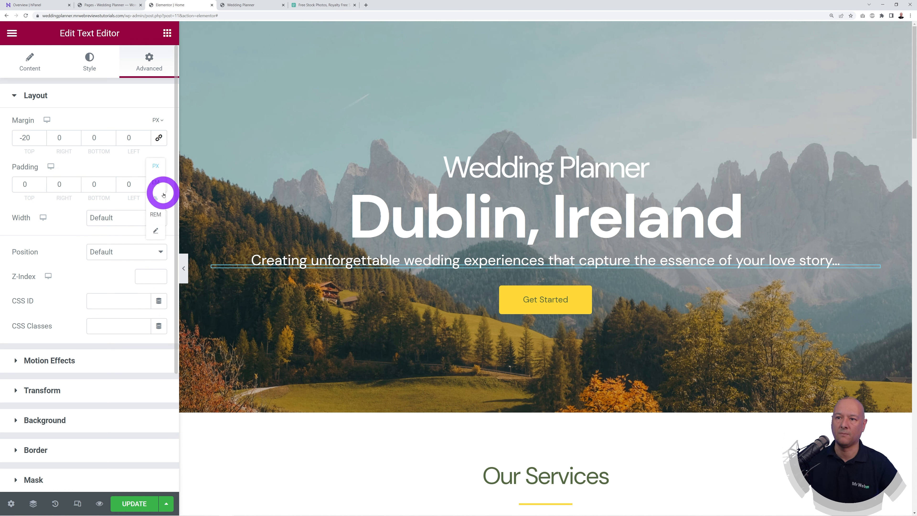
left_click(60, 184)
type("20")
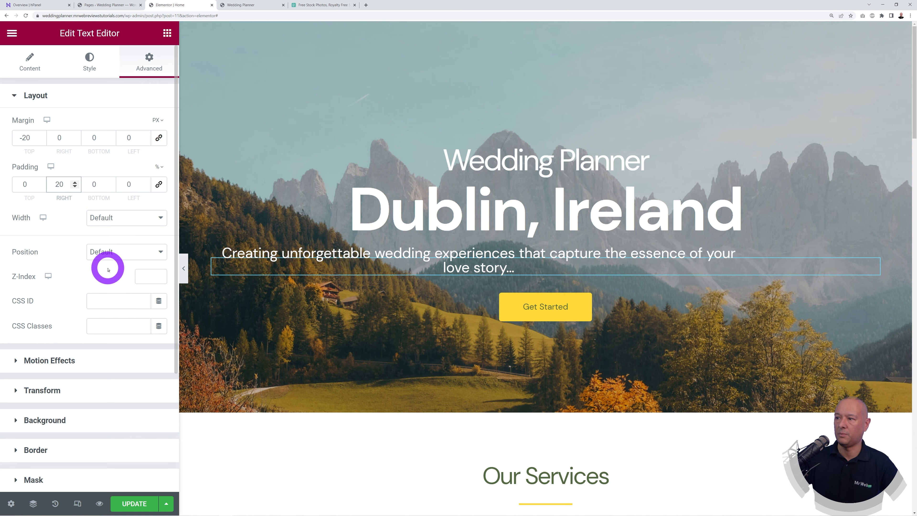
left_click(126, 184)
type("2")
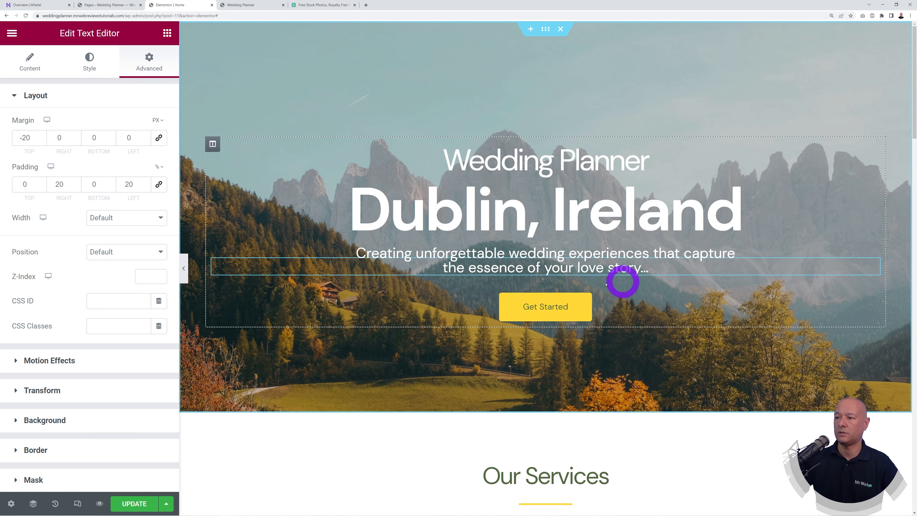
Step: Open the Get Started button and start retyping its label as 'Request a Quote'
left_click(872, 293)
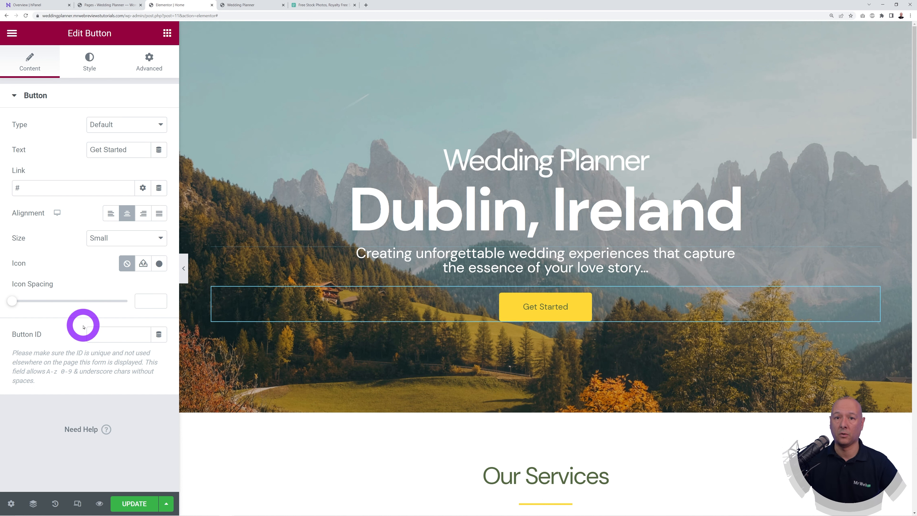
left_click_drag(144, 150, 76, 152)
type("Reques")
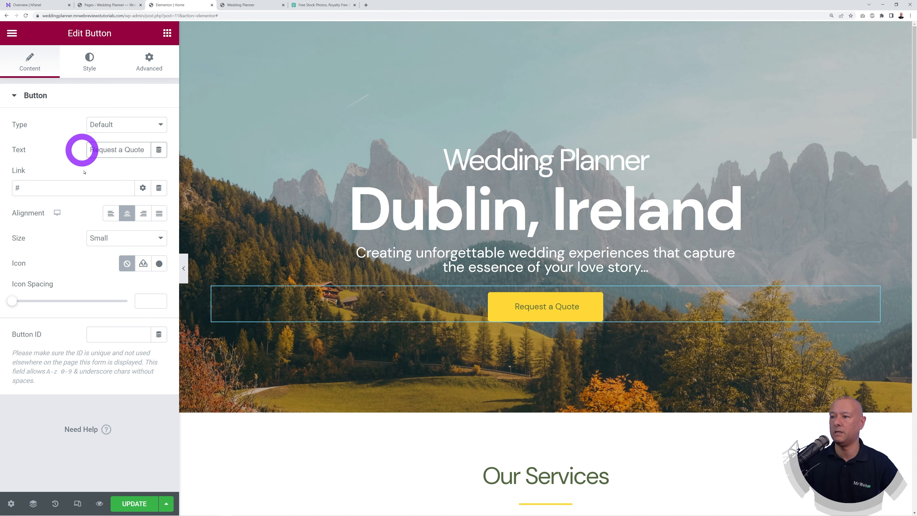
Step: Copy the Contact page address from the live wedding planner site
left_click(17, 188)
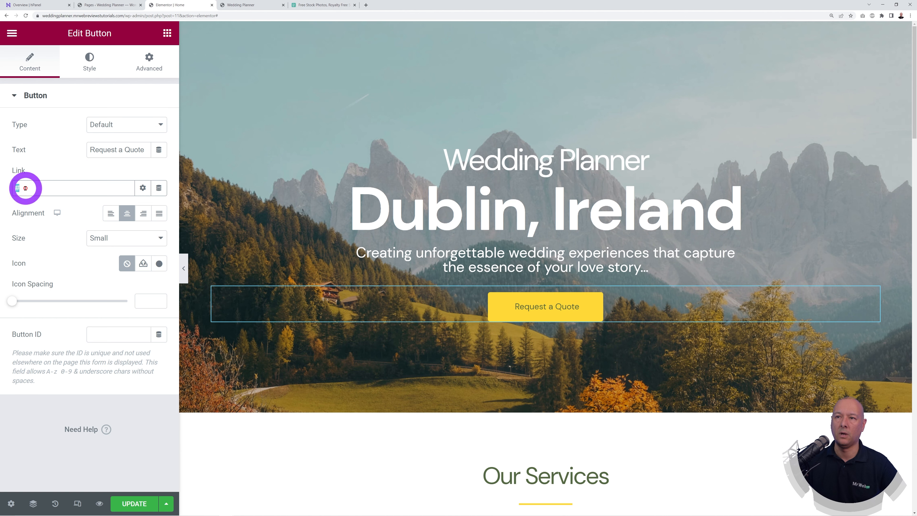
left_click(236, 5)
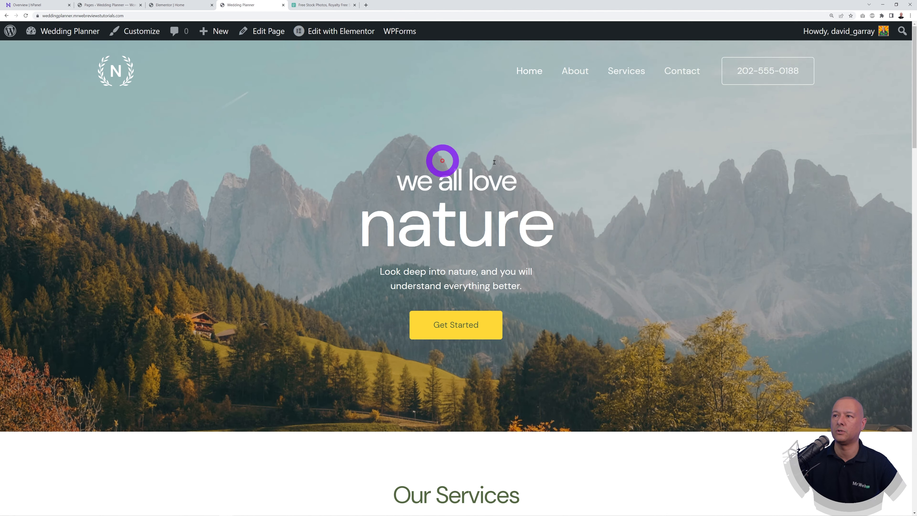
left_click(682, 71)
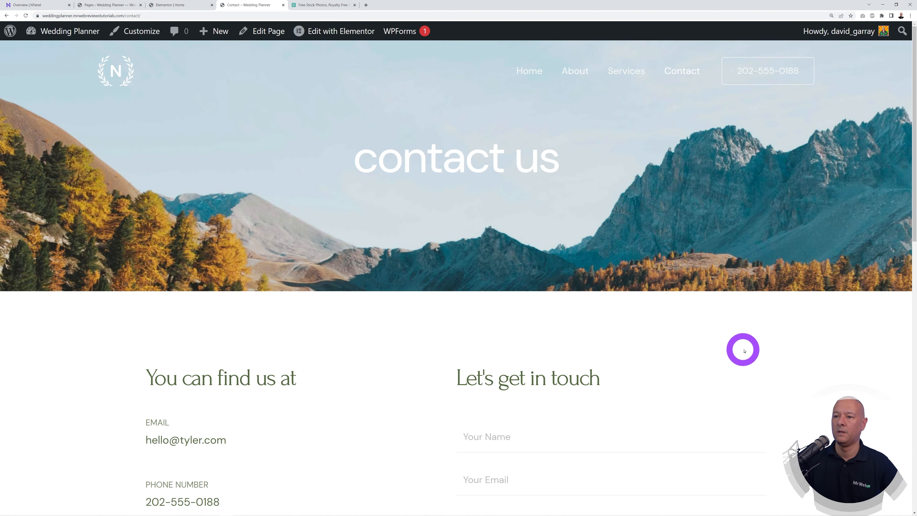
scroll(744, 350, "down", 6)
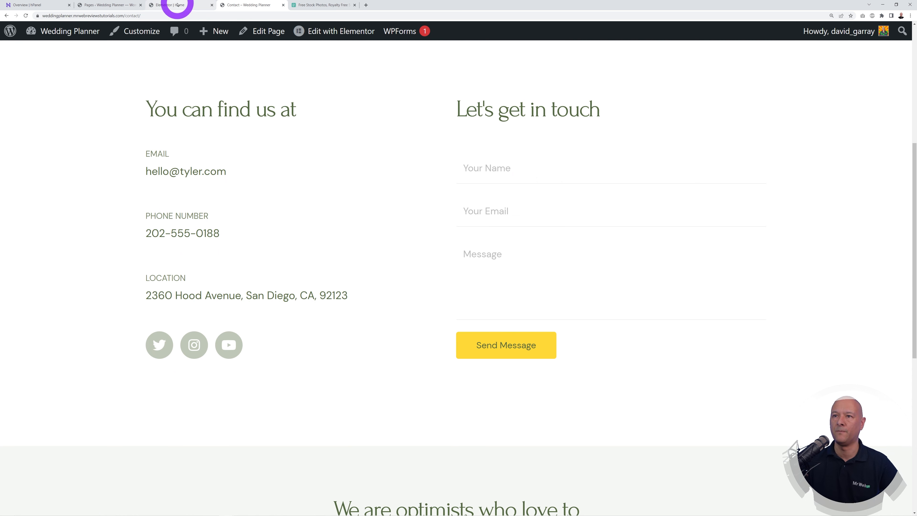
scroll(344, 144, "up", 2)
left_click(78, 17)
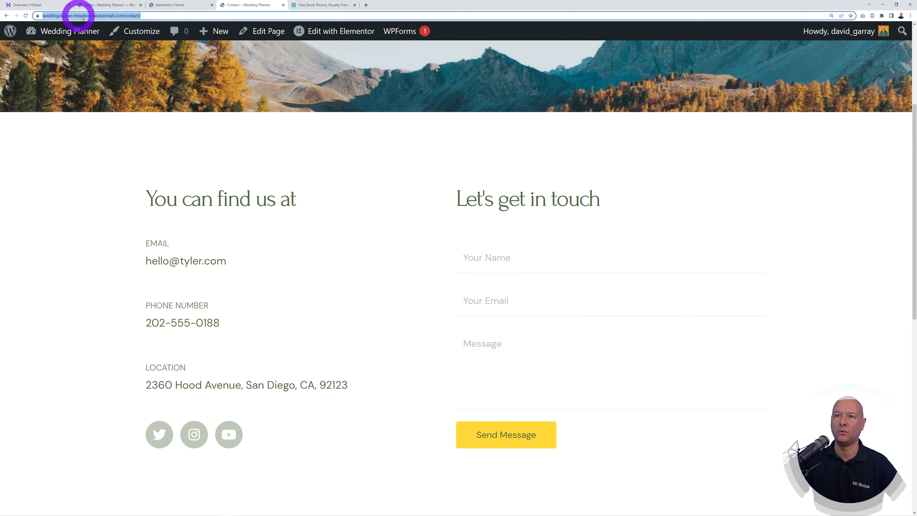
Step: Paste the Contact URL over the button's # link and update the homepage
left_click(176, 5)
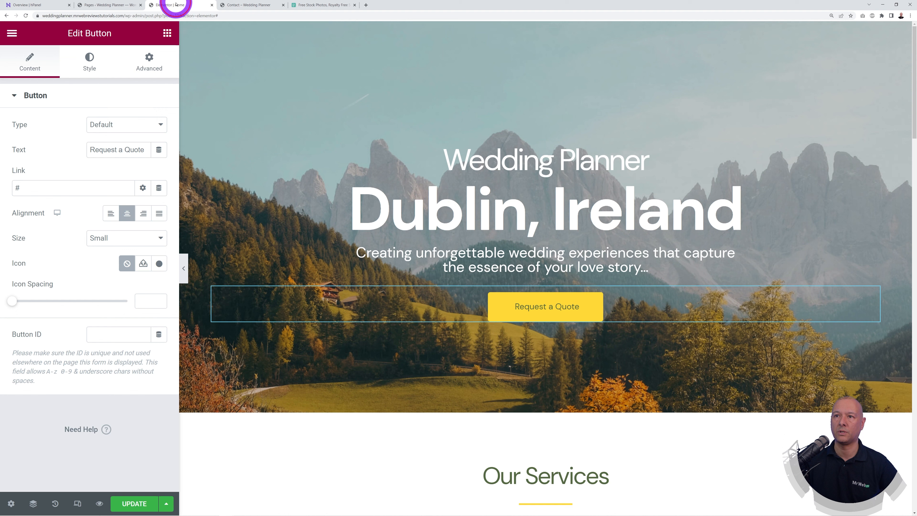
double_click(31, 187)
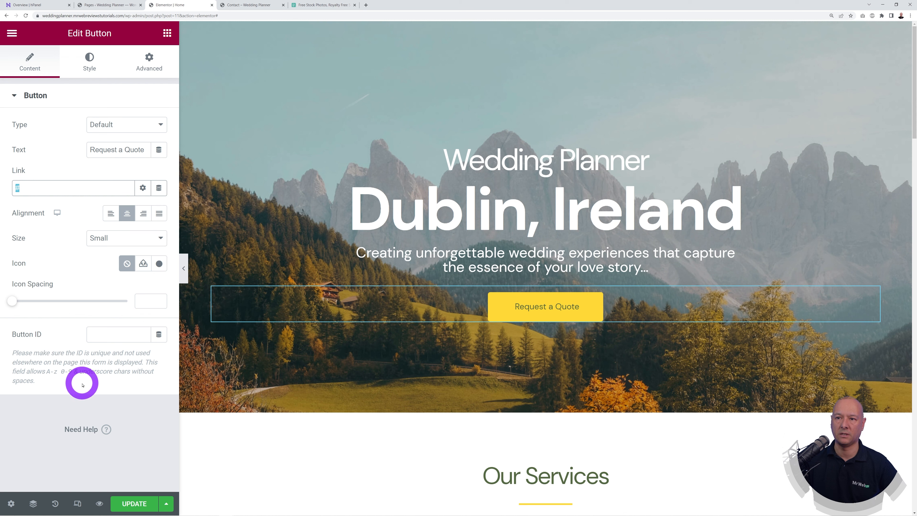
left_click(129, 502)
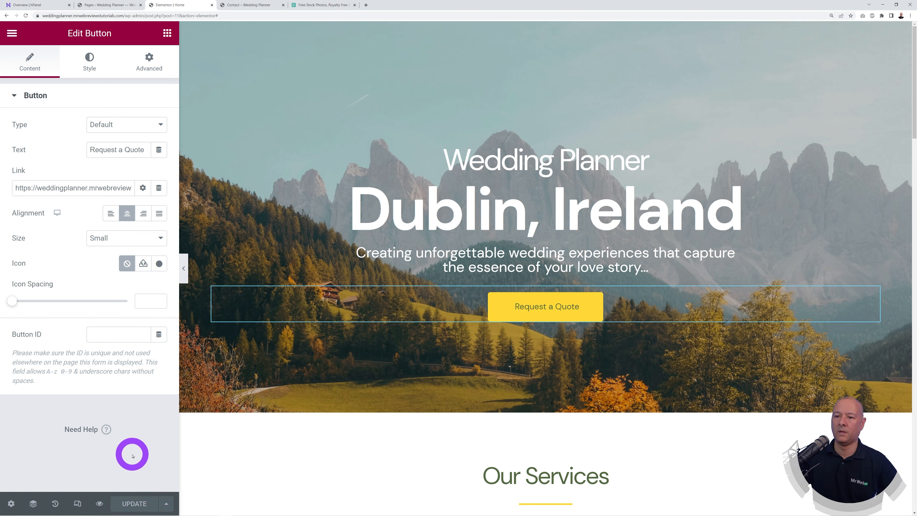
Step: Try red and maroon button backgrounds, then reset Request a Quote to its default yellow
left_click(88, 66)
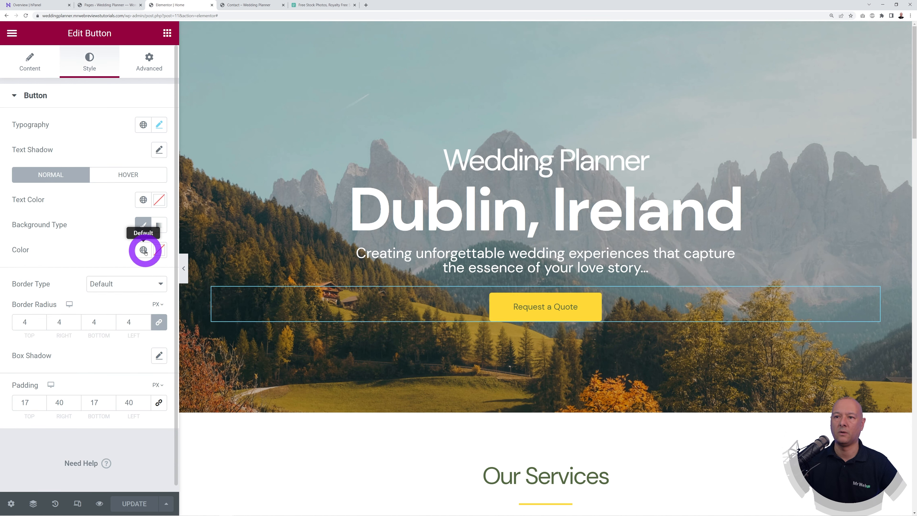
left_click(157, 252)
left_click_drag(127, 307, 143, 313)
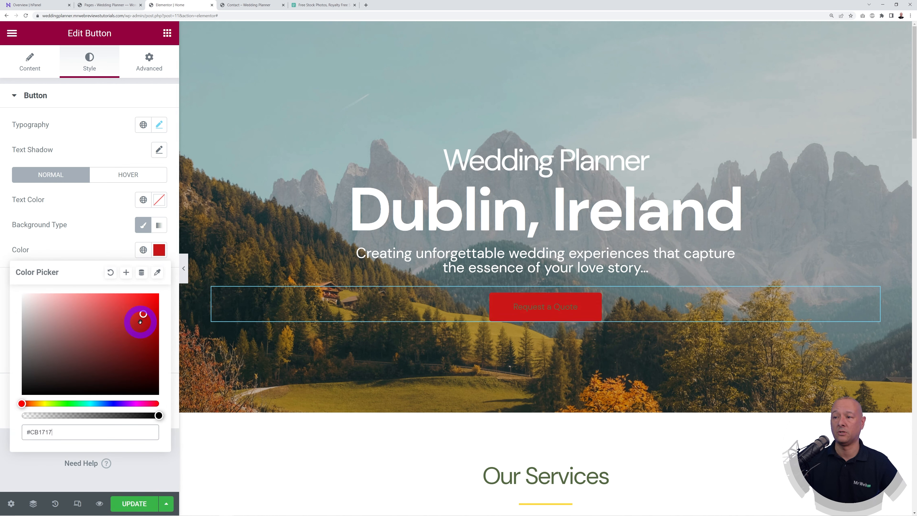
left_click_drag(116, 338, 79, 366)
left_click(94, 250)
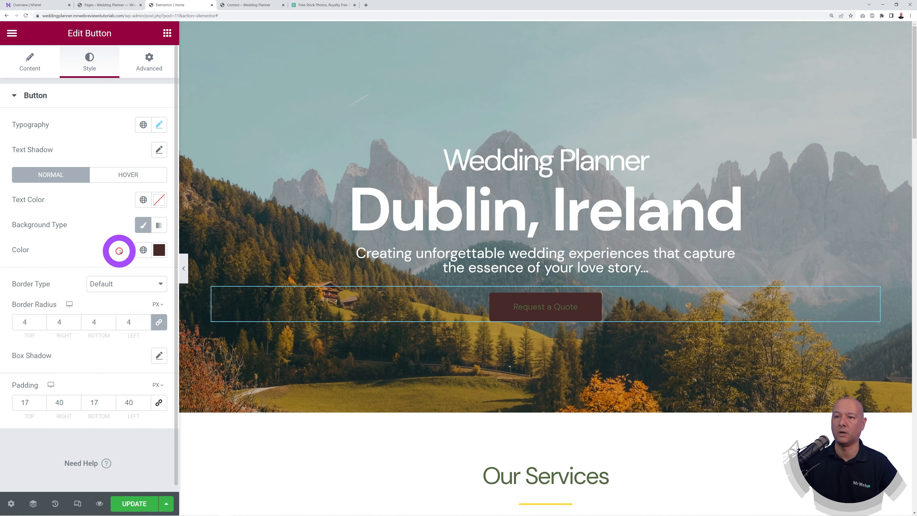
left_click(159, 250)
left_click(111, 273)
left_click(113, 250)
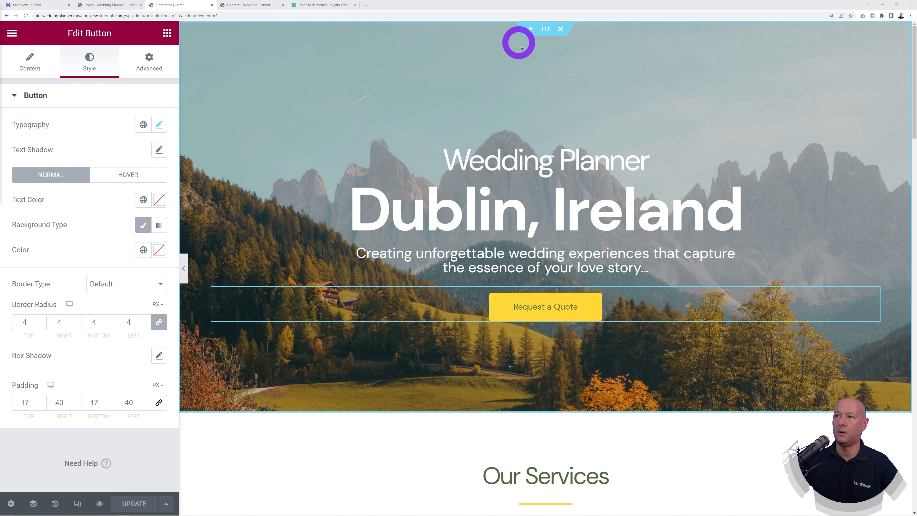
Step: Select the hero section to view its Background style settings, then go to Pexels
left_click(547, 30)
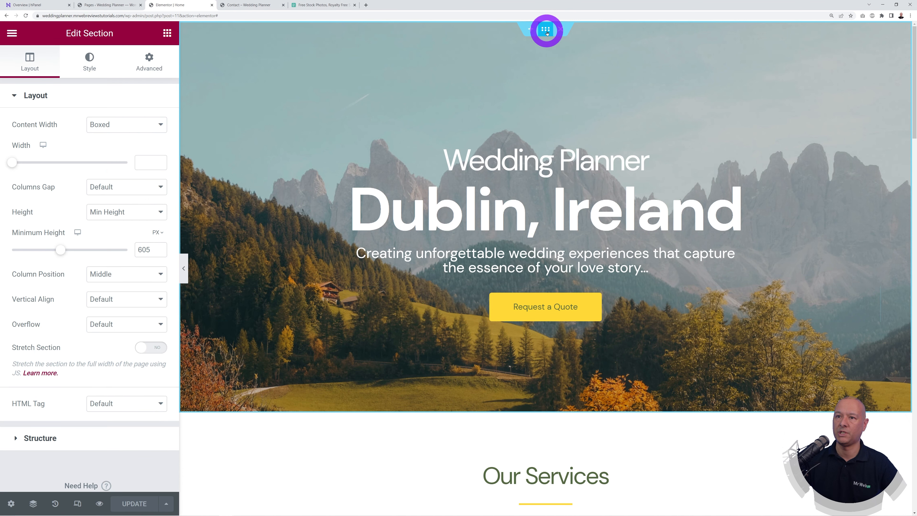
left_click(89, 61)
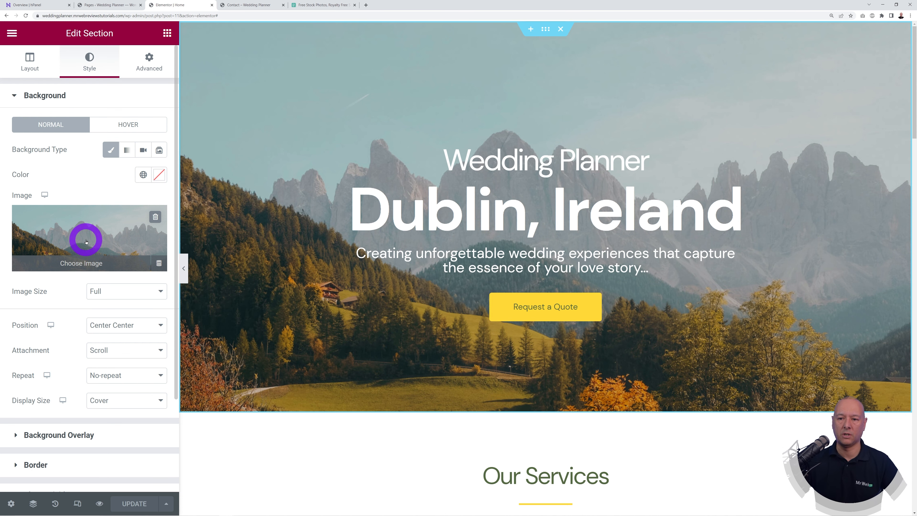
left_click(322, 4)
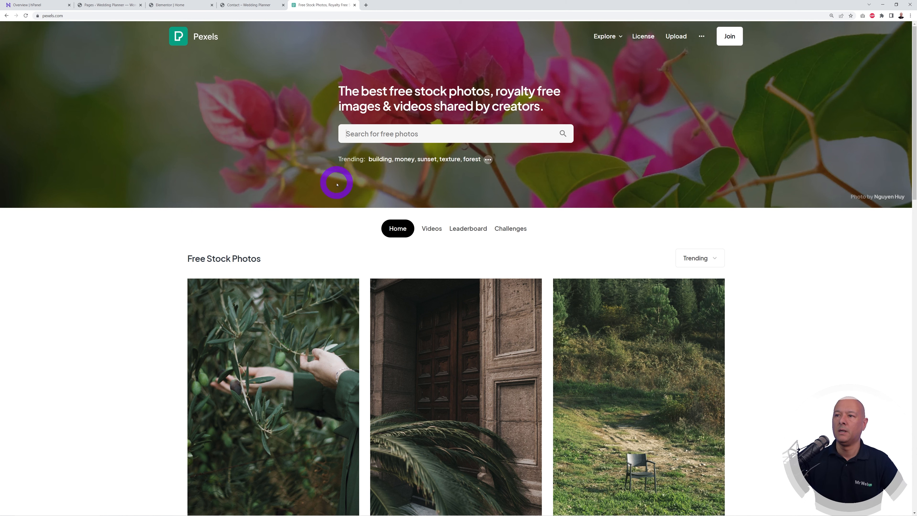
Step: Search Pexels for 'wedding' and open the couple-with-candles photo
type("wedding")
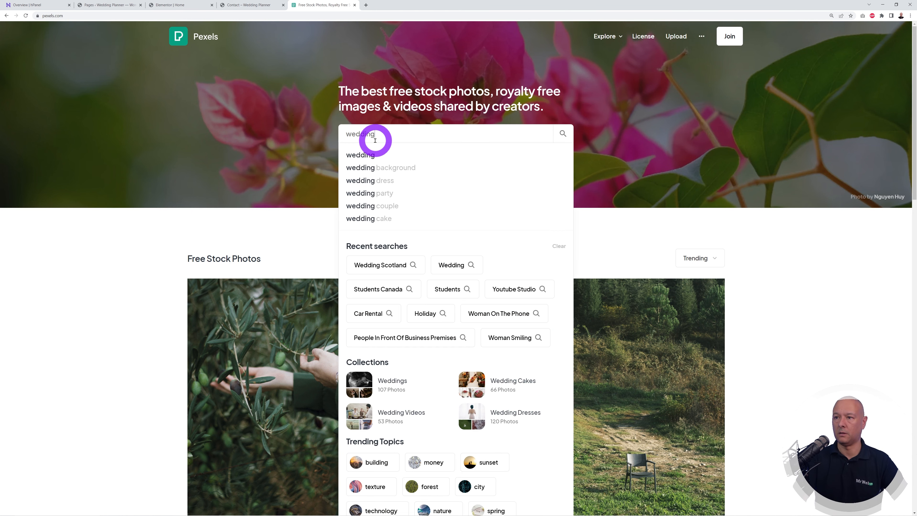
key("Return")
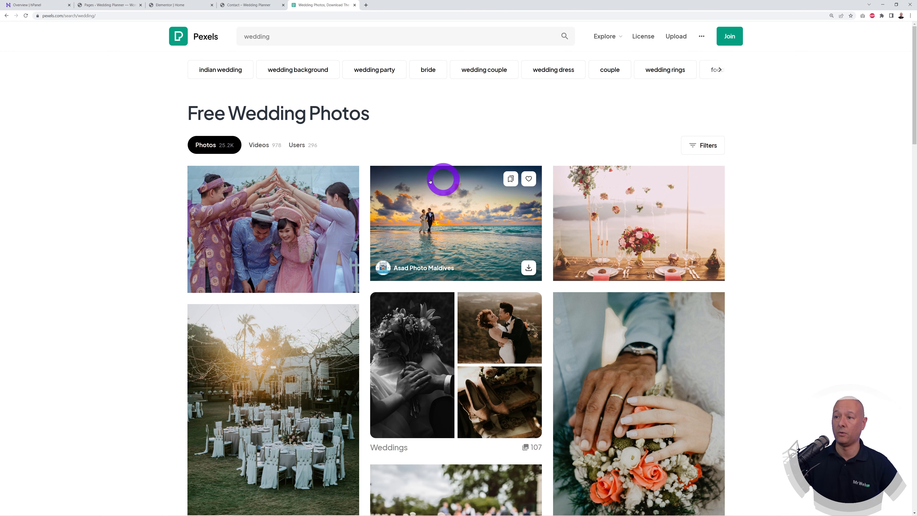
scroll(840, 361, "down", 4)
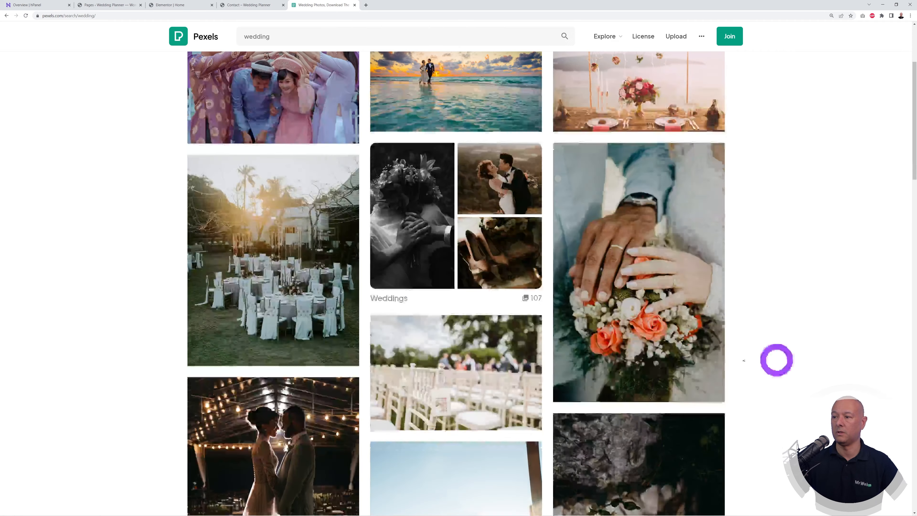
scroll(819, 334, "down", 6)
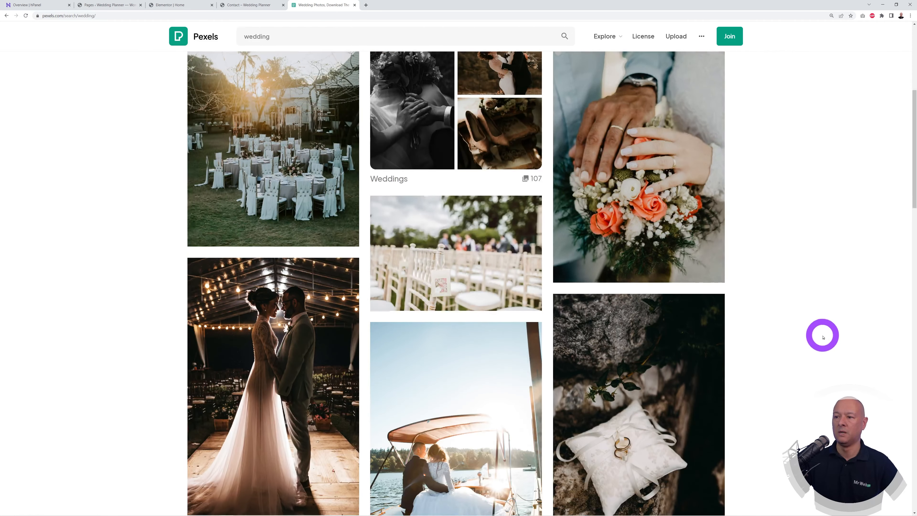
scroll(823, 337, "up", 3)
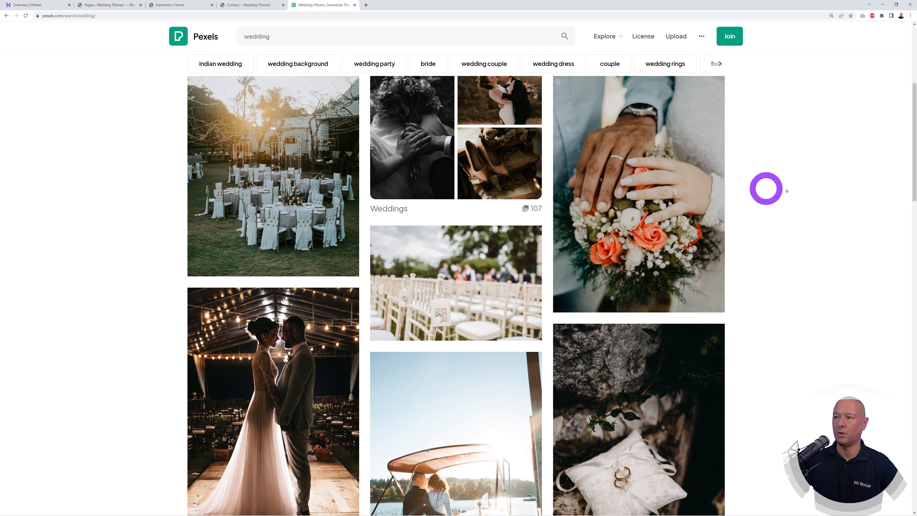
scroll(570, 124, "down", 10)
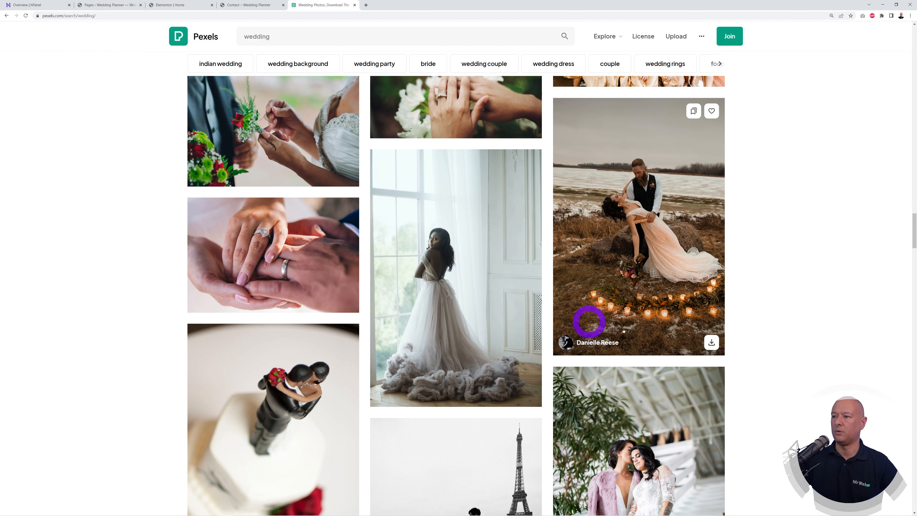
left_click(635, 239)
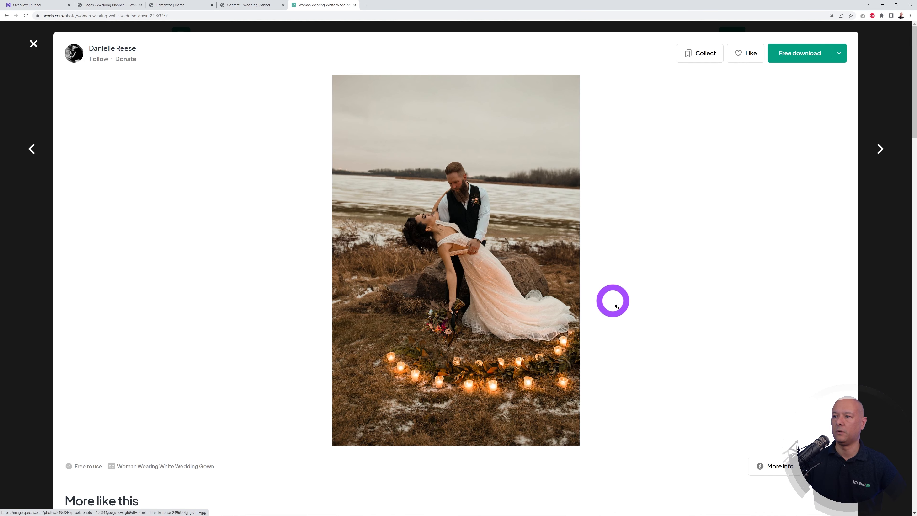
Step: Download and save the photo at Large 1920×2880 size
left_click(840, 55)
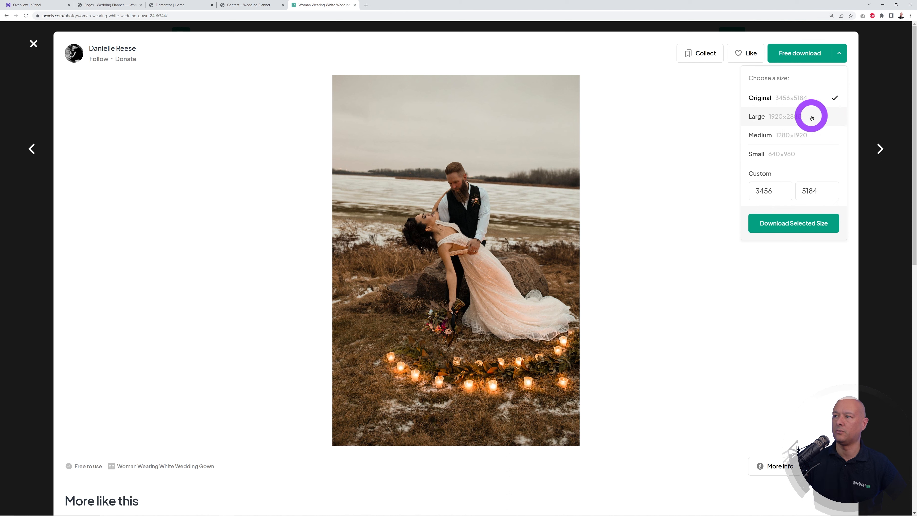
left_click(796, 116)
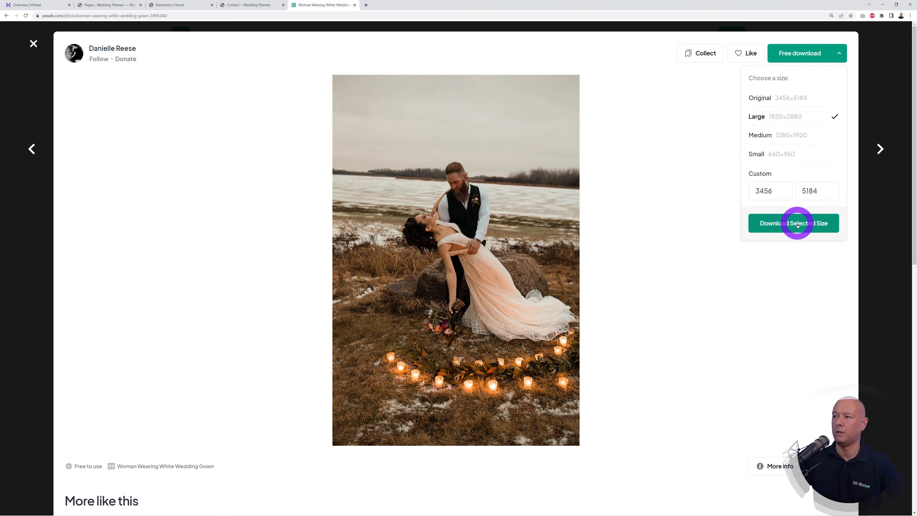
left_click(798, 224)
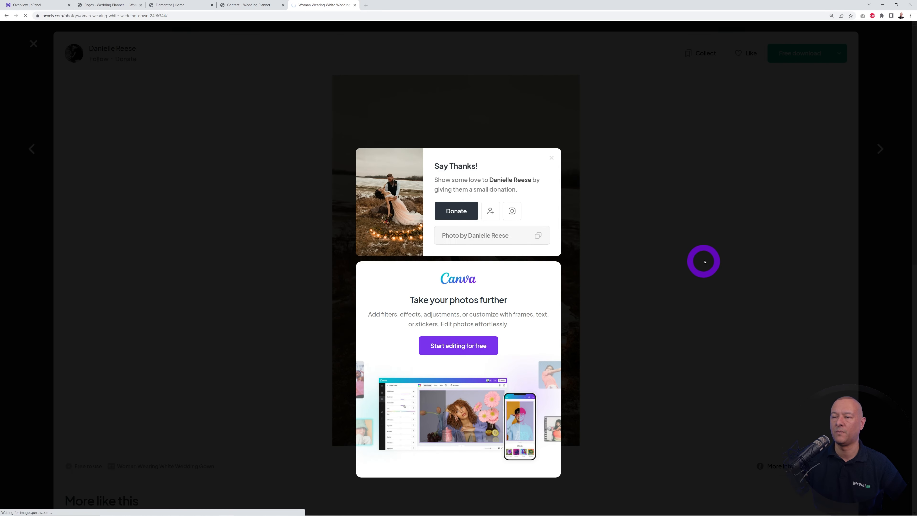
left_click(328, 240)
left_click(169, 4)
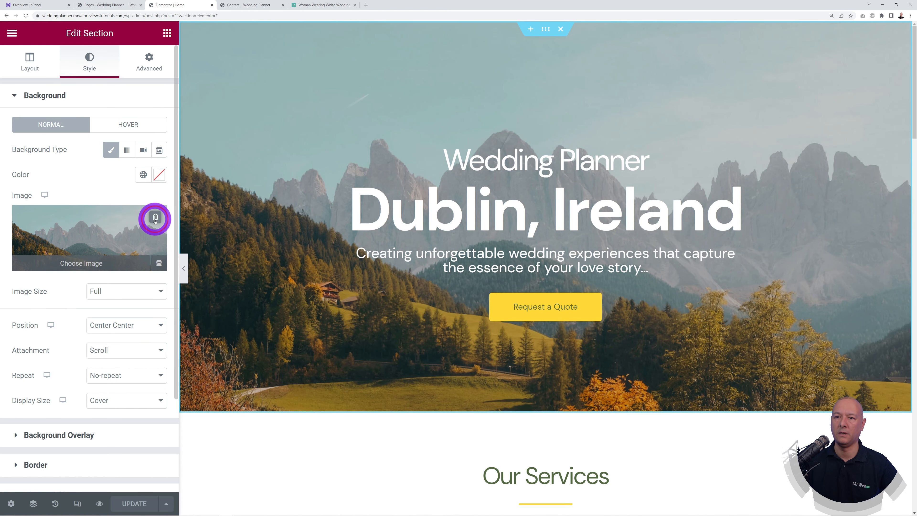
Step: Swap the hero's mountain background for the uploaded wedding couple JPEG
left_click(155, 217)
left_click(90, 239)
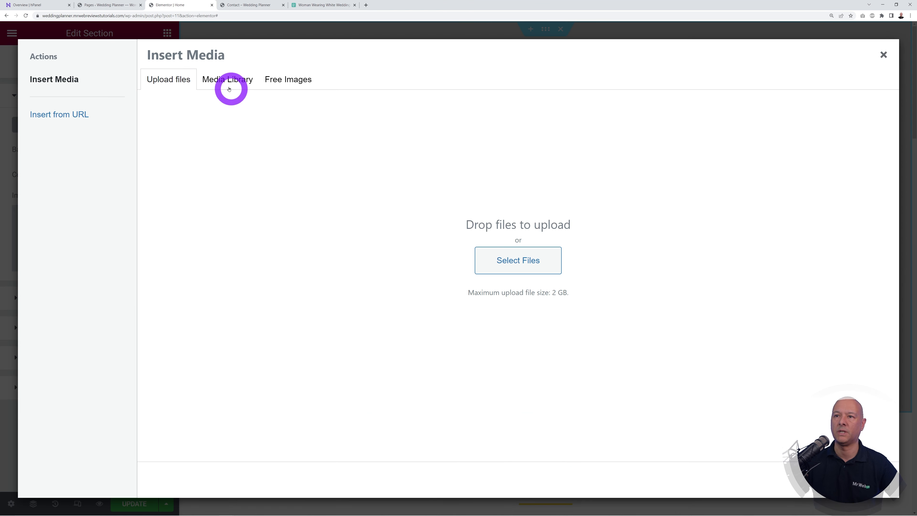
left_click(528, 261)
left_click(84, 46)
left_click(321, 238)
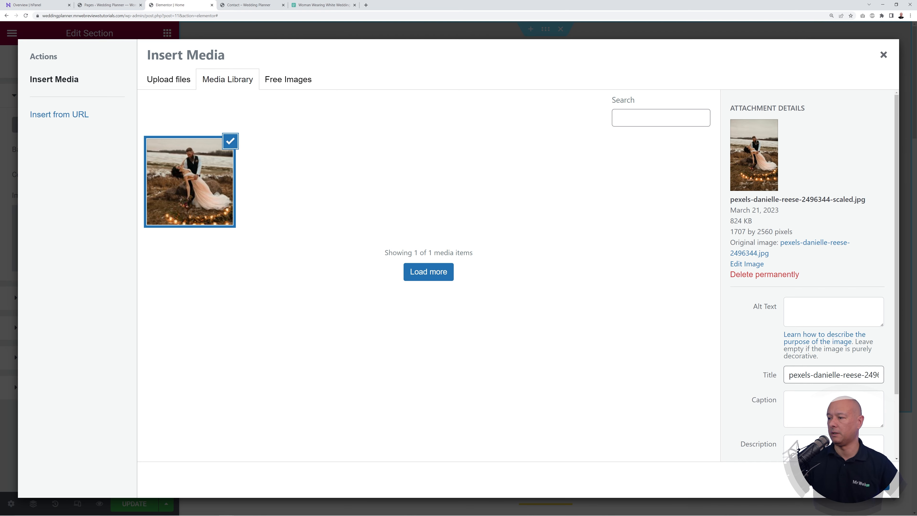
left_click(871, 481)
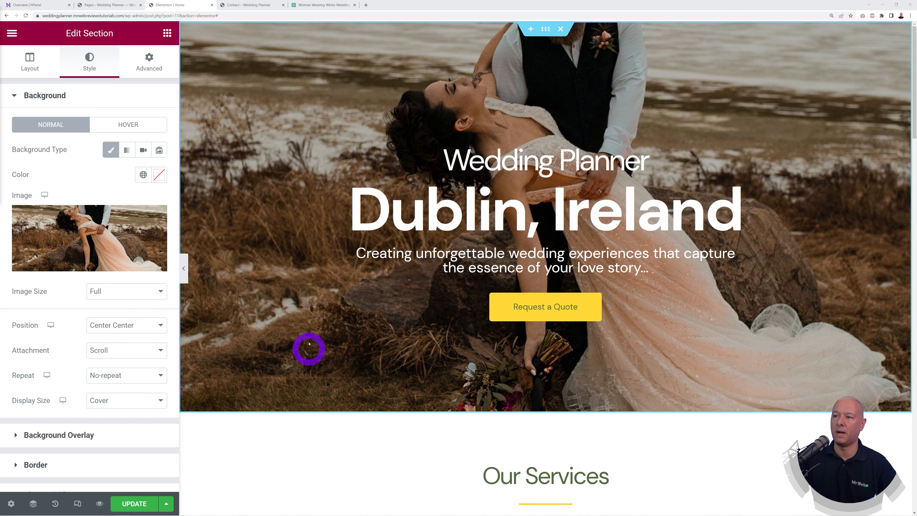
left_click(63, 435)
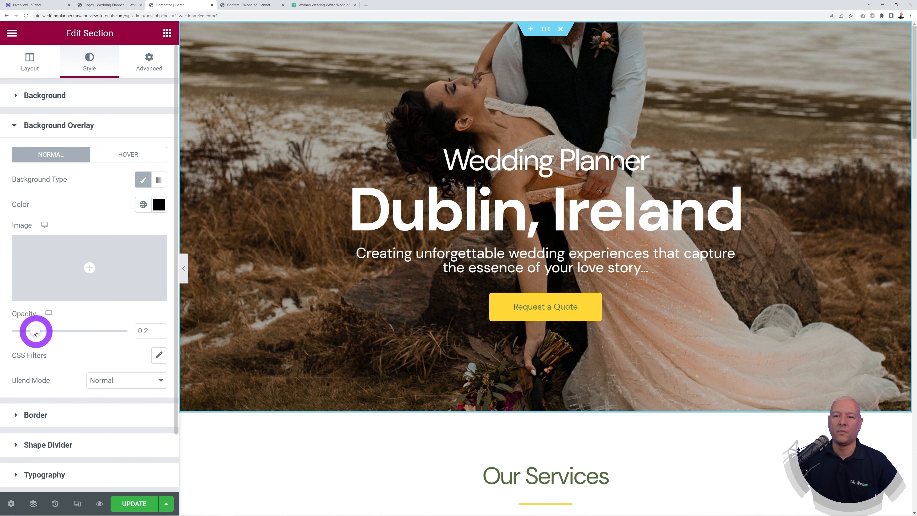
Step: Try other overlay opacities and blue and magenta tints, settle on black at 0.2, then update the page
mouse_move(36, 333)
left_mouse_down()
mouse_move(10, 329)
mouse_move(159, 329)
mouse_move(35, 330)
left_mouse_up()
left_click(137, 333)
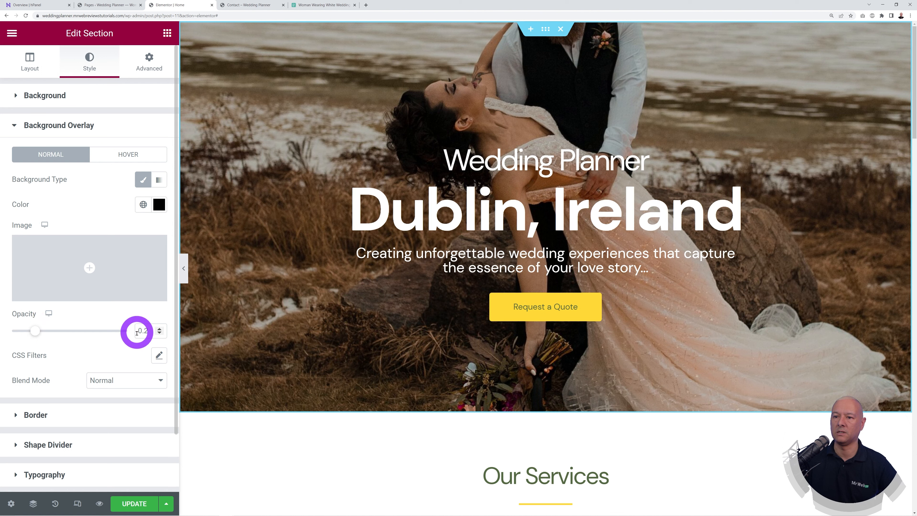
left_click(159, 204)
left_click_drag(106, 356, 159, 263)
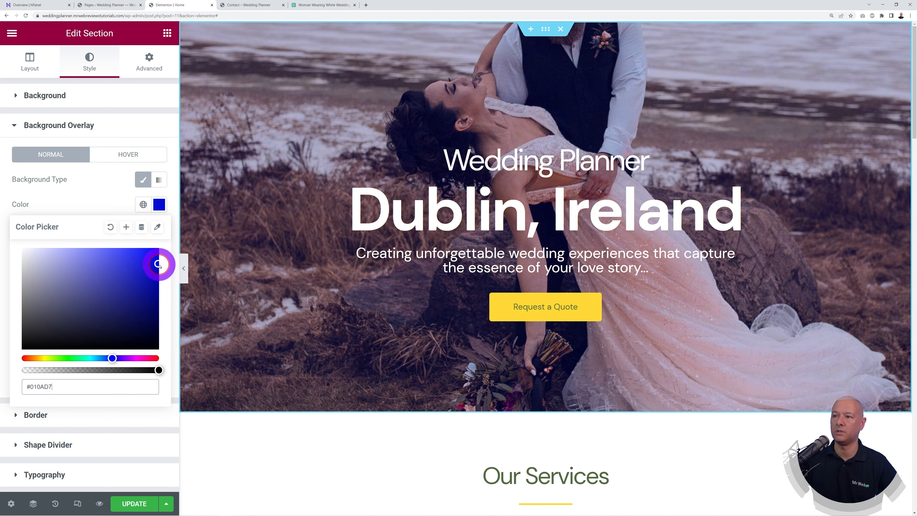
left_click(143, 357)
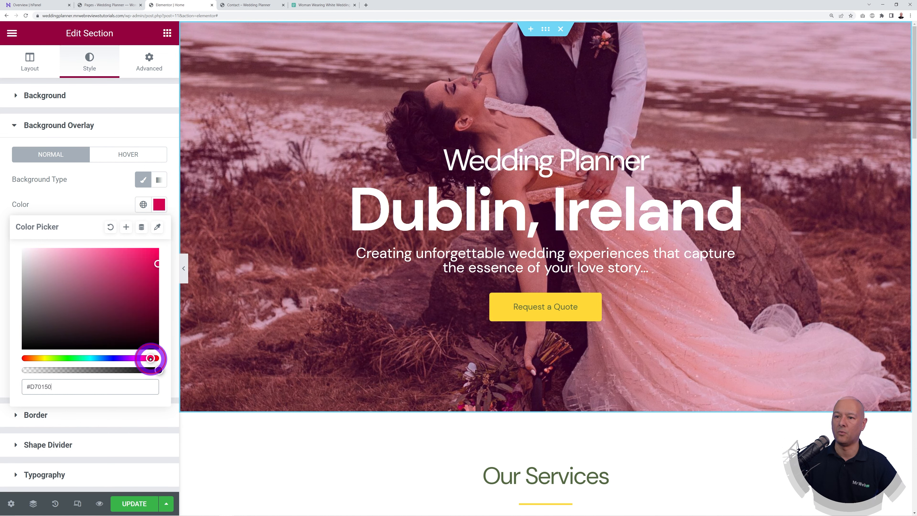
left_click_drag(143, 359, 28, 358)
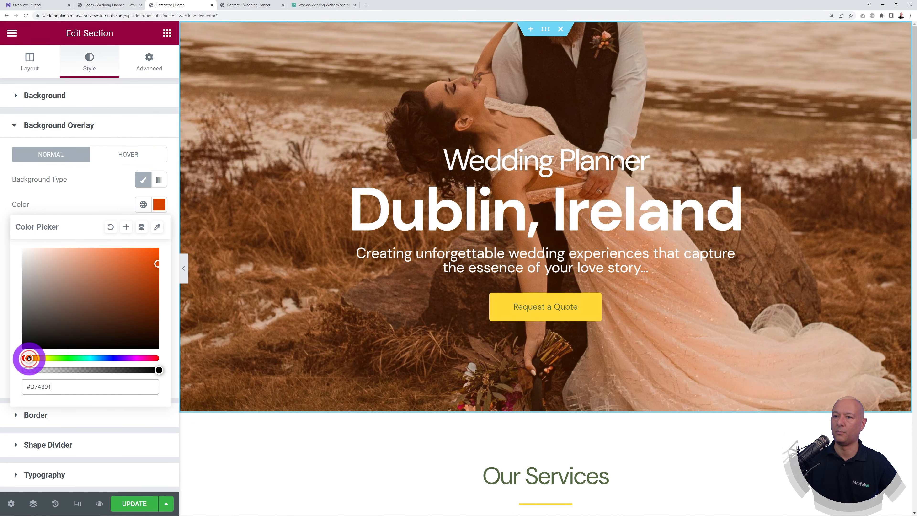
left_click(23, 348)
left_click(94, 201)
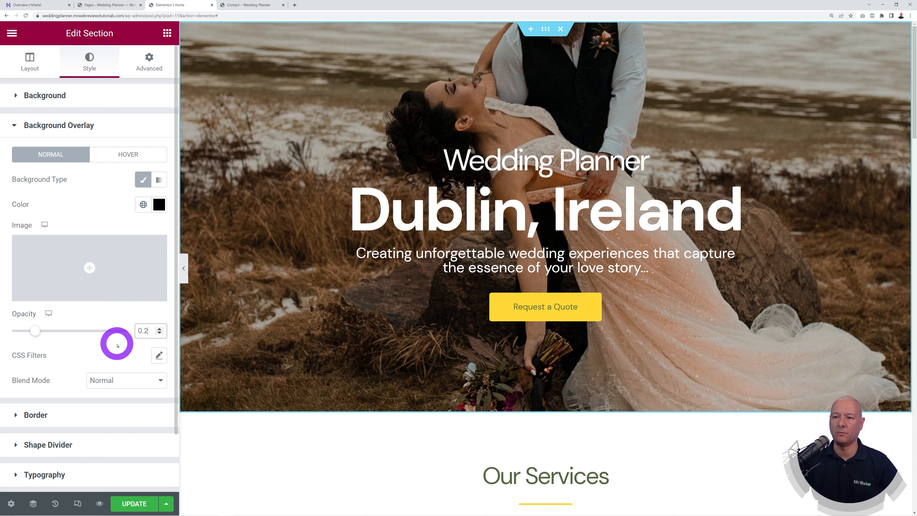
left_click(135, 503)
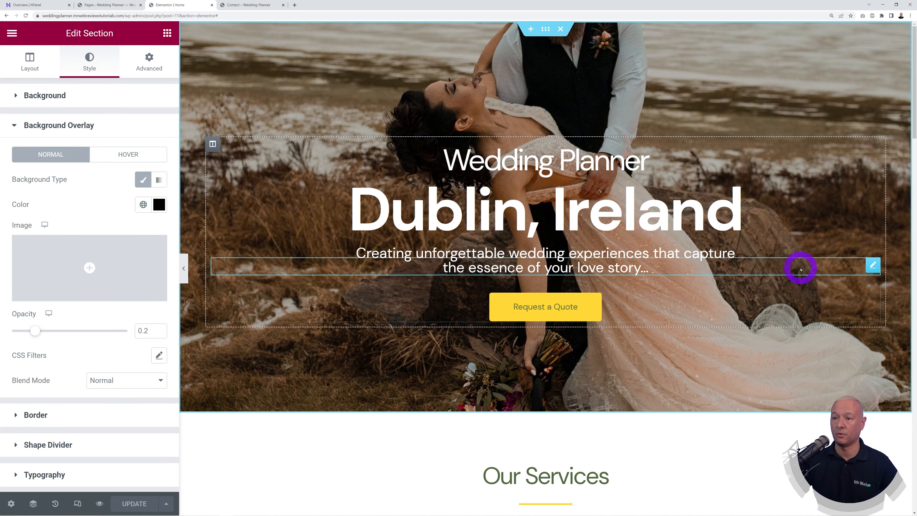
Step: Scroll to Our Services and open the Web Design card's lakeside photo in Edit Image
scroll(800, 269, "down", 8)
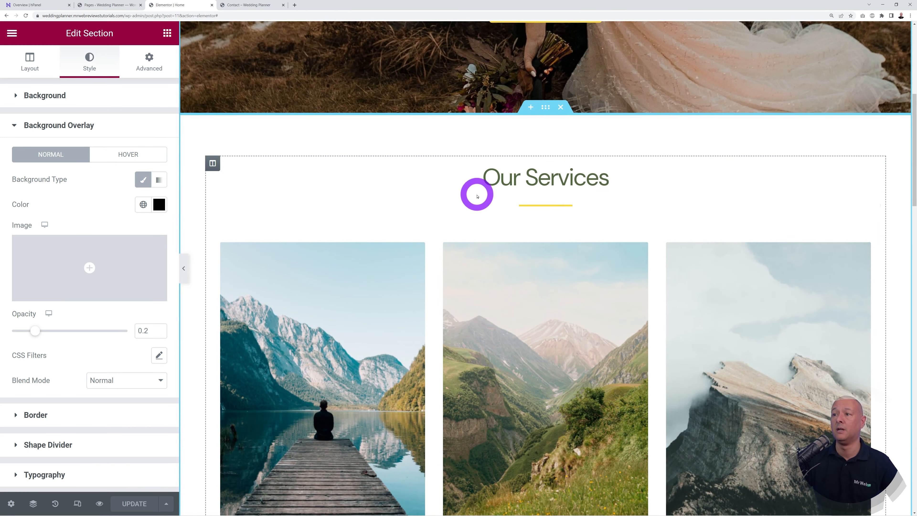
scroll(889, 309, "down", 2)
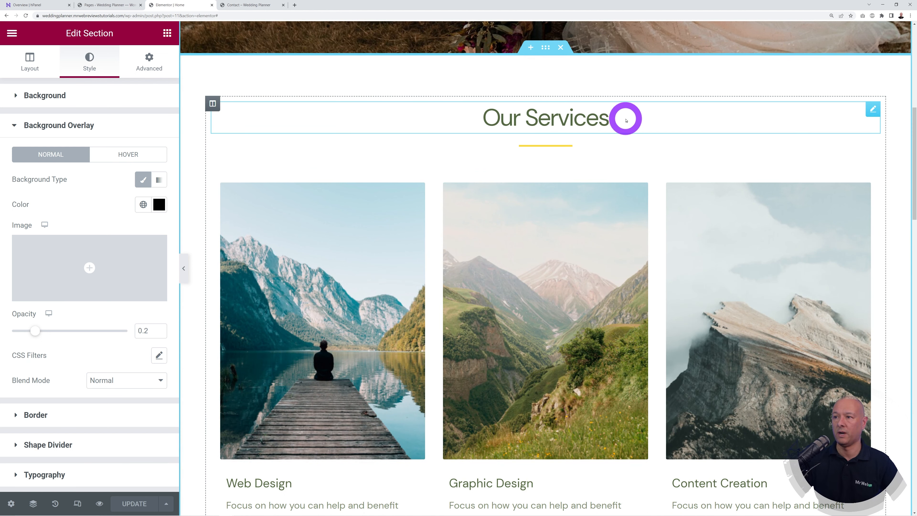
left_click(869, 110)
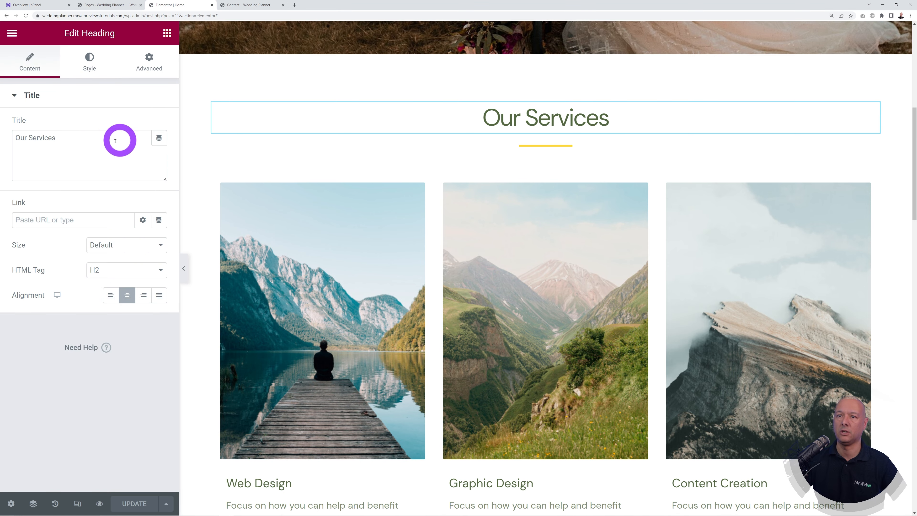
scroll(667, 313, "down", 2)
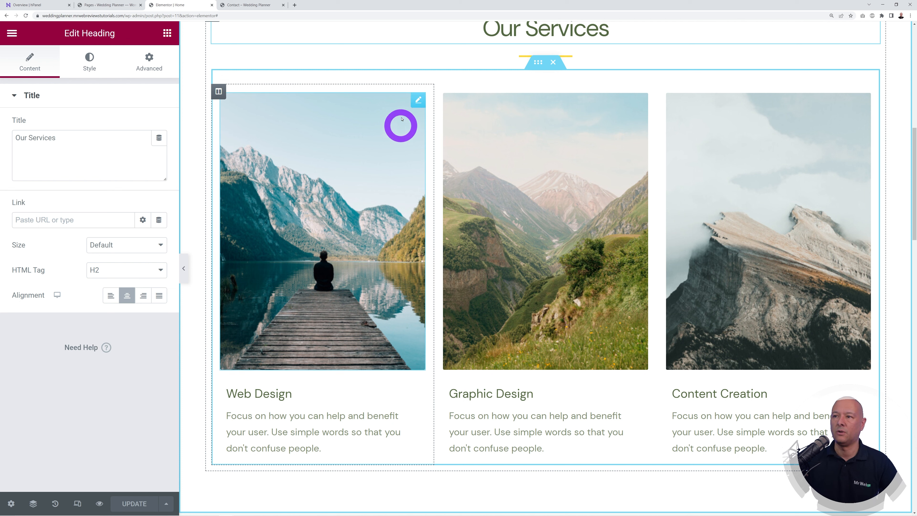
left_click(418, 103)
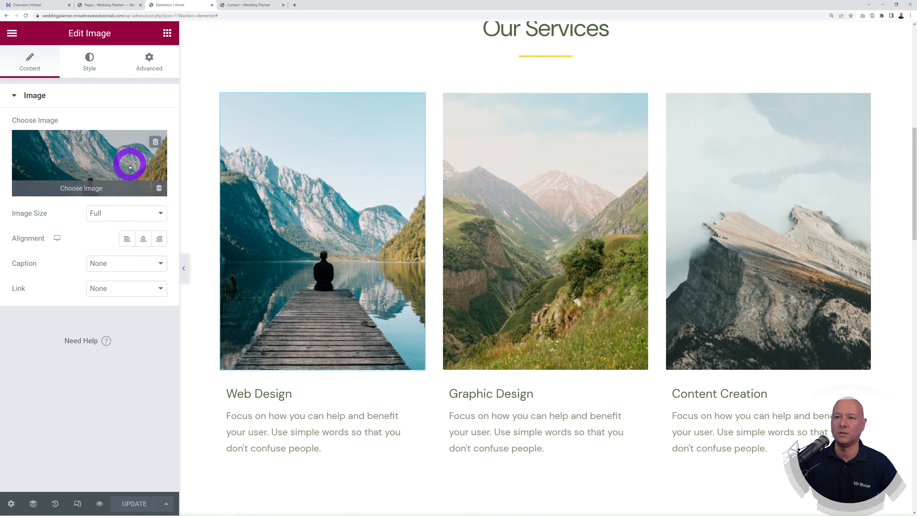
left_click(418, 391)
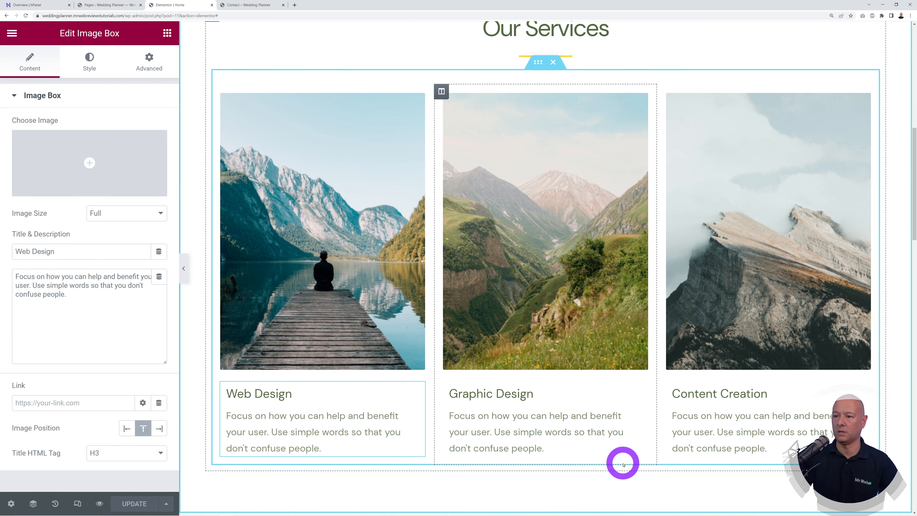
left_click(418, 100)
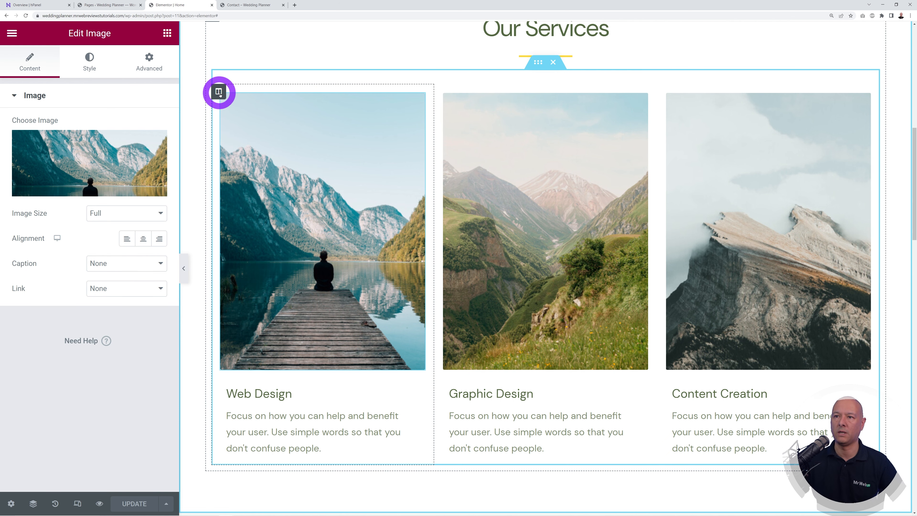
right_click(219, 93)
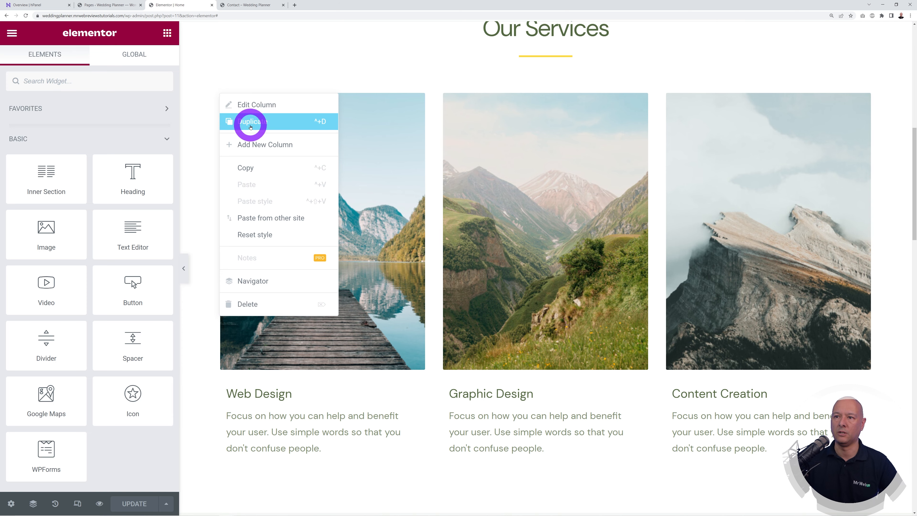
left_click(250, 125)
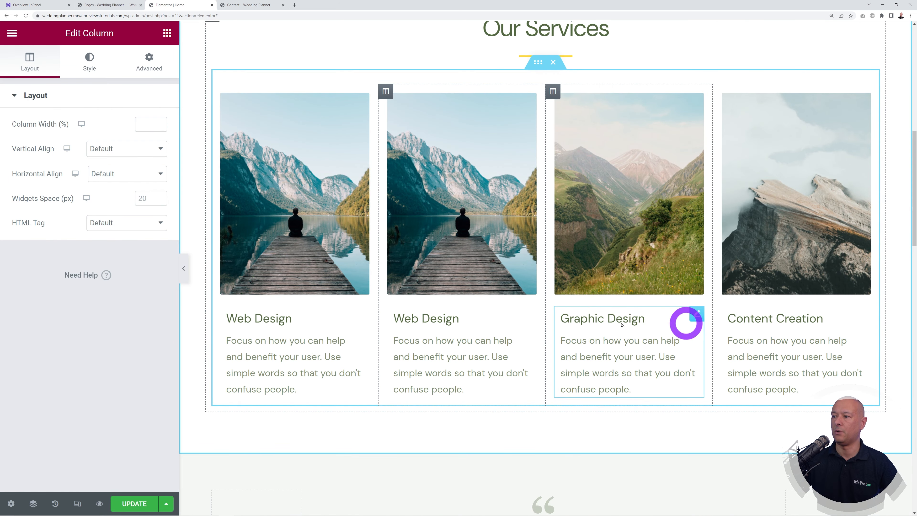
scroll(702, 359, "up", 1)
scroll(701, 358, "down", 2)
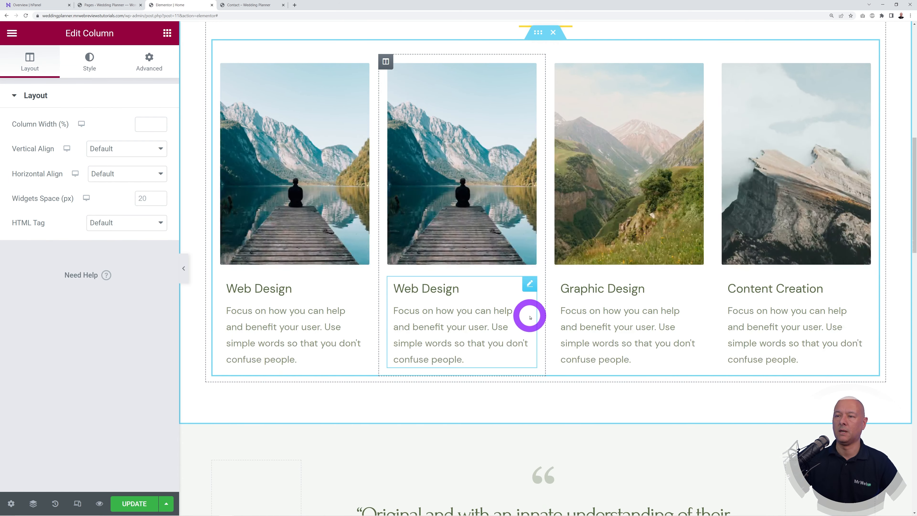
scroll(521, 327, "up", 1)
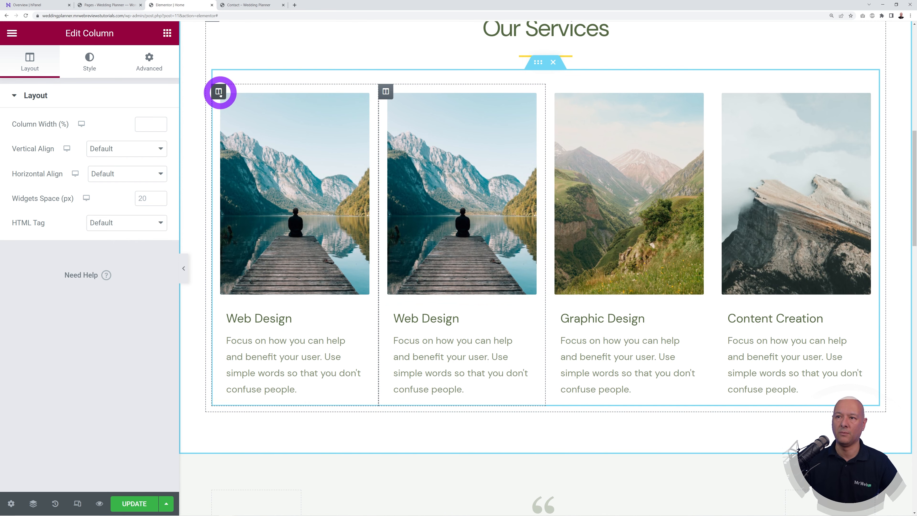
right_click(220, 92)
left_click(254, 303)
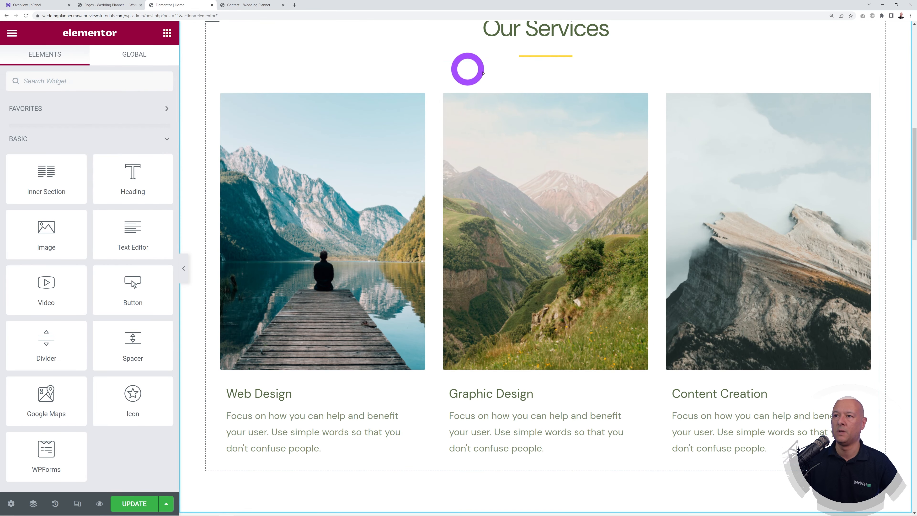
right_click(539, 67)
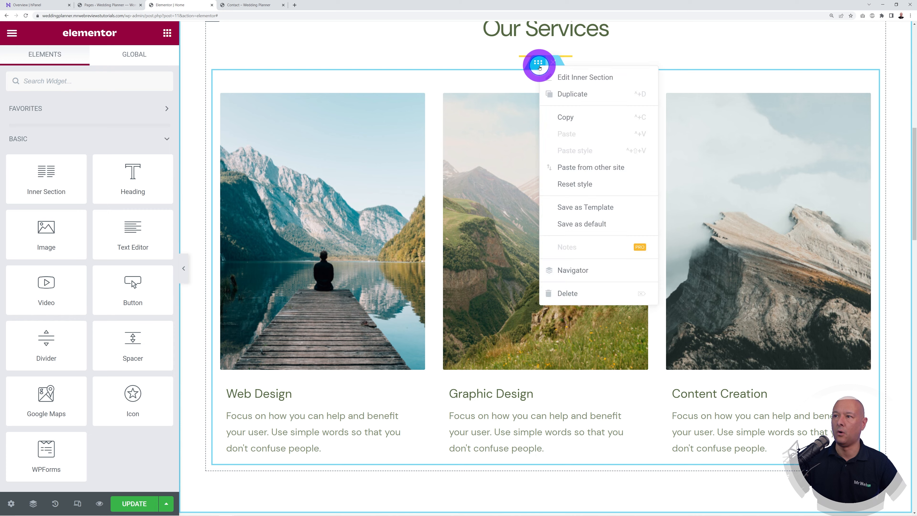
left_click(552, 92)
scroll(661, 305, "down", 10)
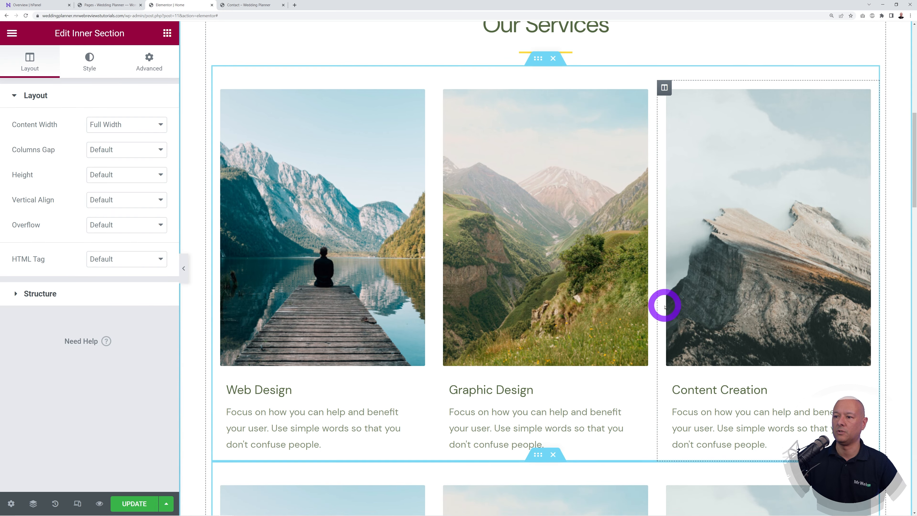
scroll(656, 390, "up", 12)
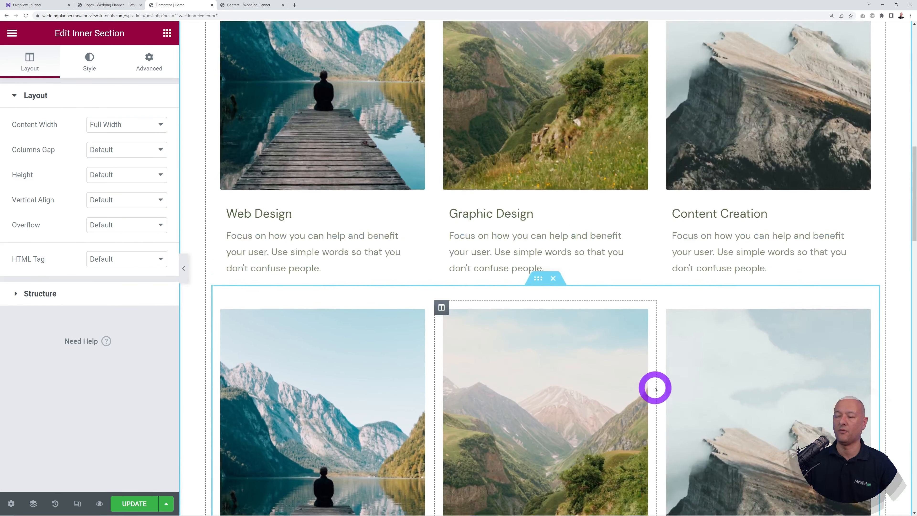
scroll(648, 386, "down", 7)
scroll(642, 385, "up", 6)
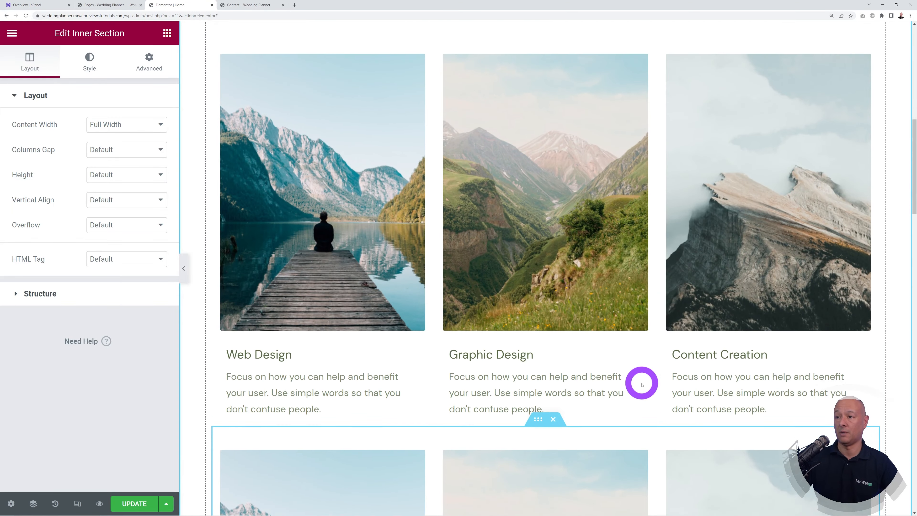
scroll(675, 199, "down", 8)
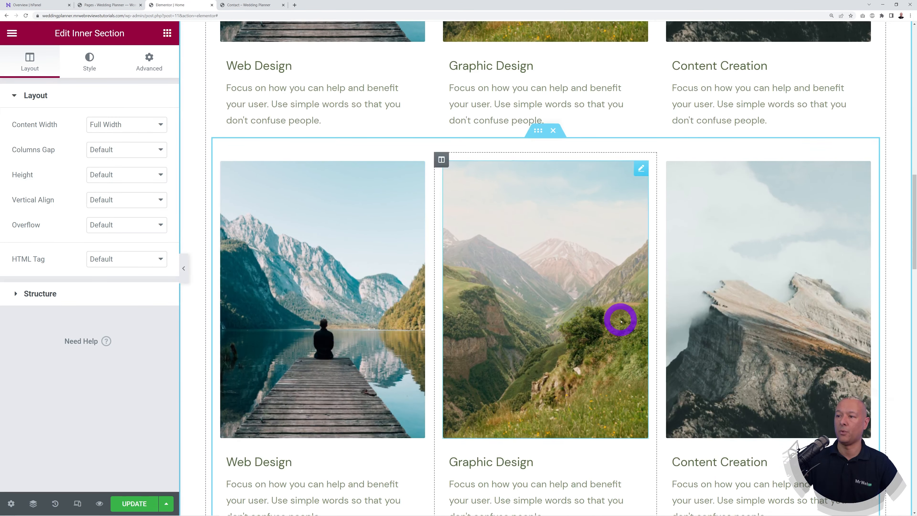
scroll(617, 318, "down", 3)
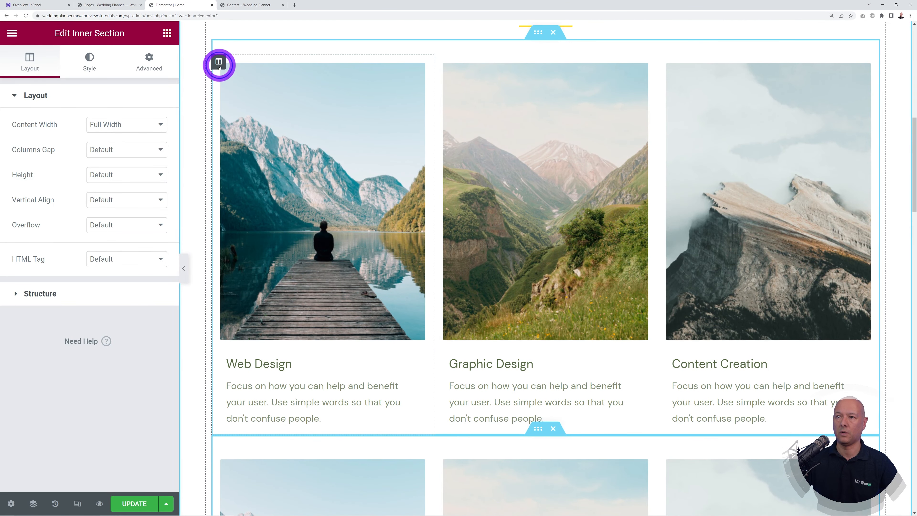
right_click(220, 67)
left_click(260, 272)
key("ctrl+z")
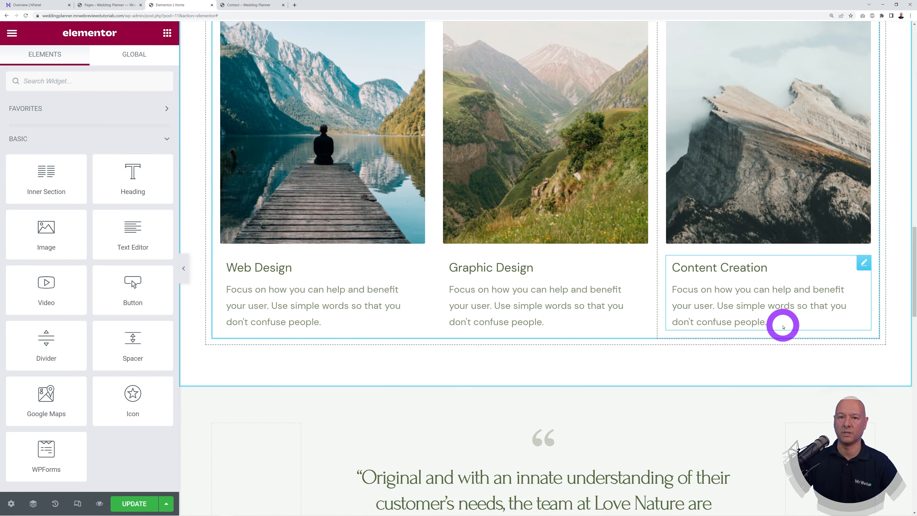
scroll(783, 326, "up", 15)
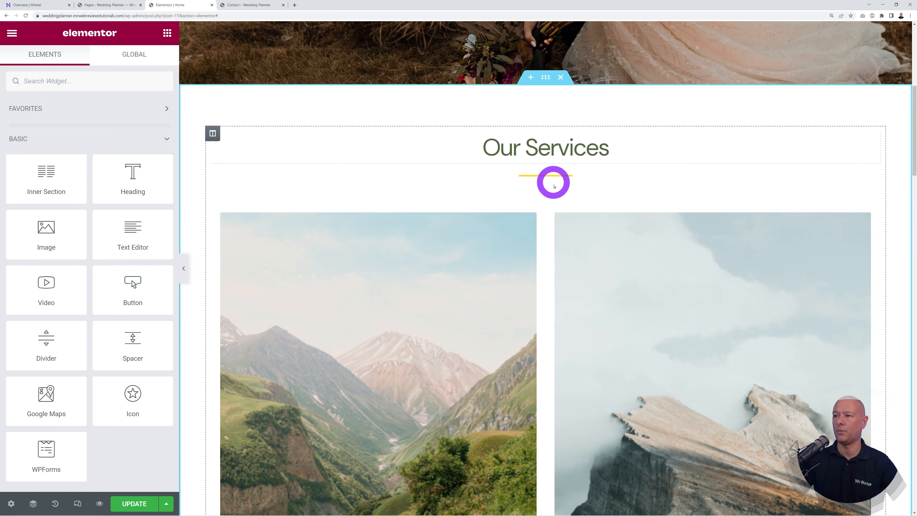
left_click(553, 183)
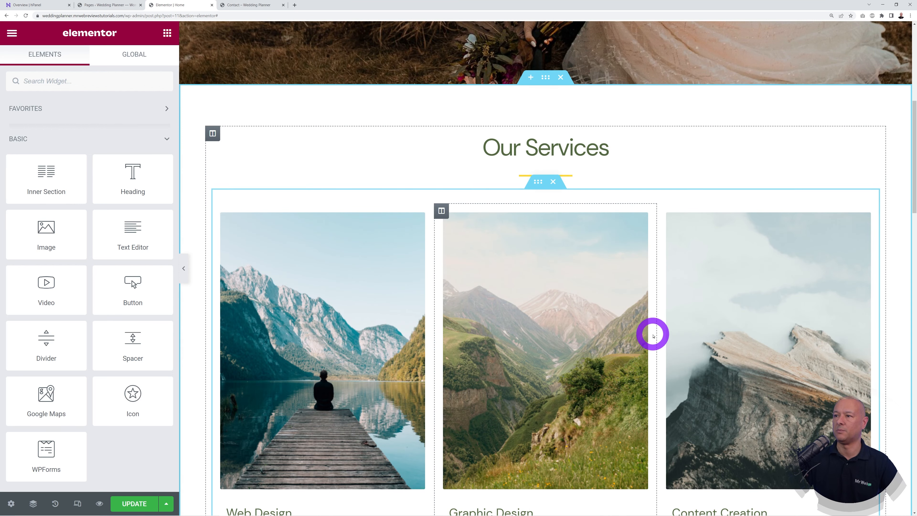
scroll(758, 316, "down", 3)
scroll(763, 312, "down", 2)
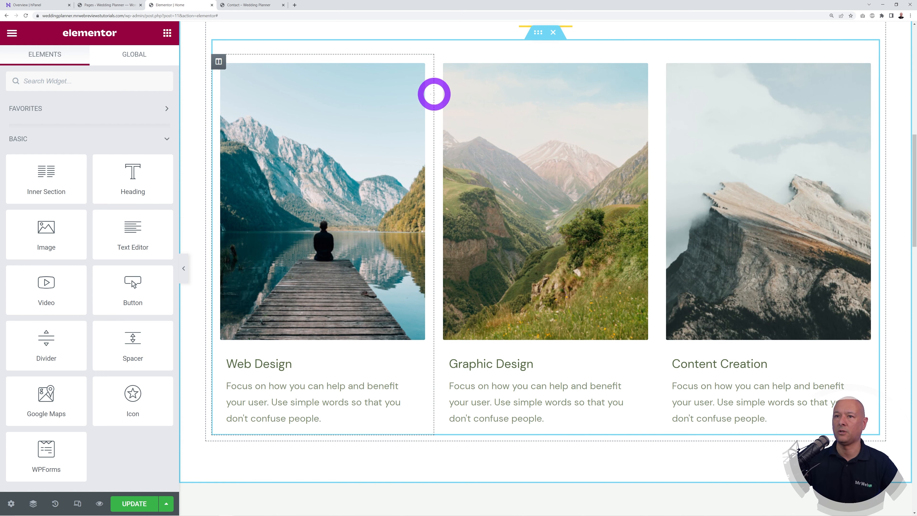
left_click(415, 71)
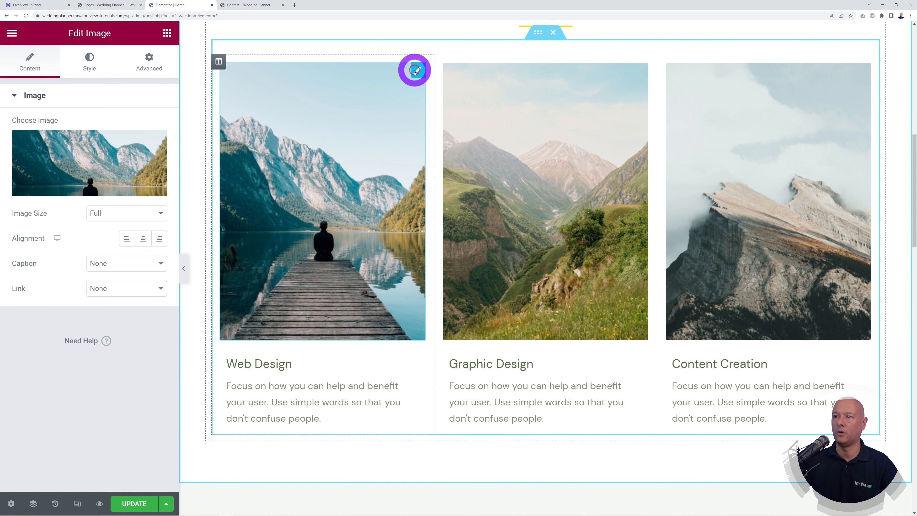
Step: Upload four wedding photos to the media library
left_click(114, 157)
left_click(170, 79)
left_click(528, 259)
left_click(92, 47)
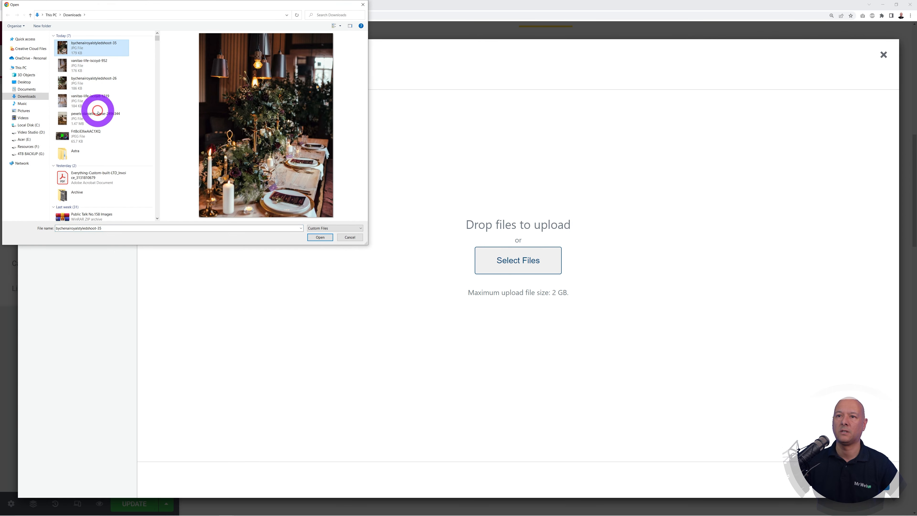
left_click(95, 102, "shift")
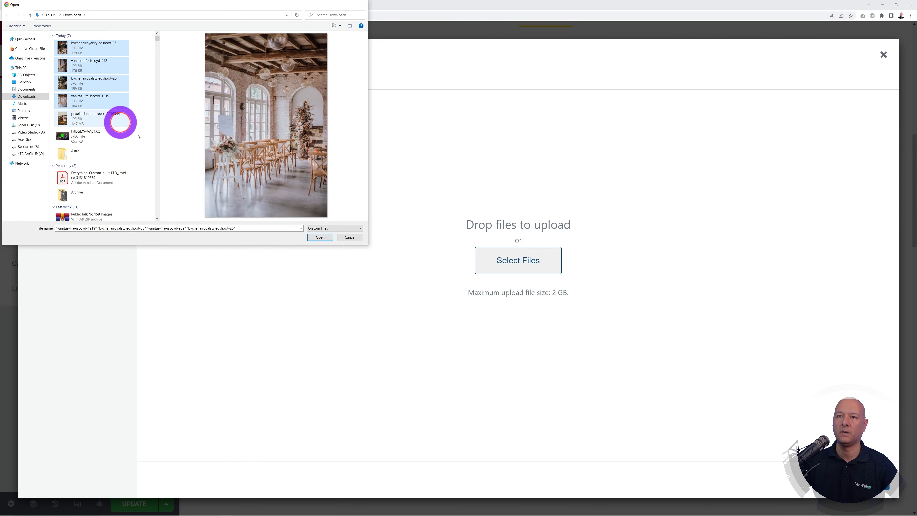
left_click(316, 236)
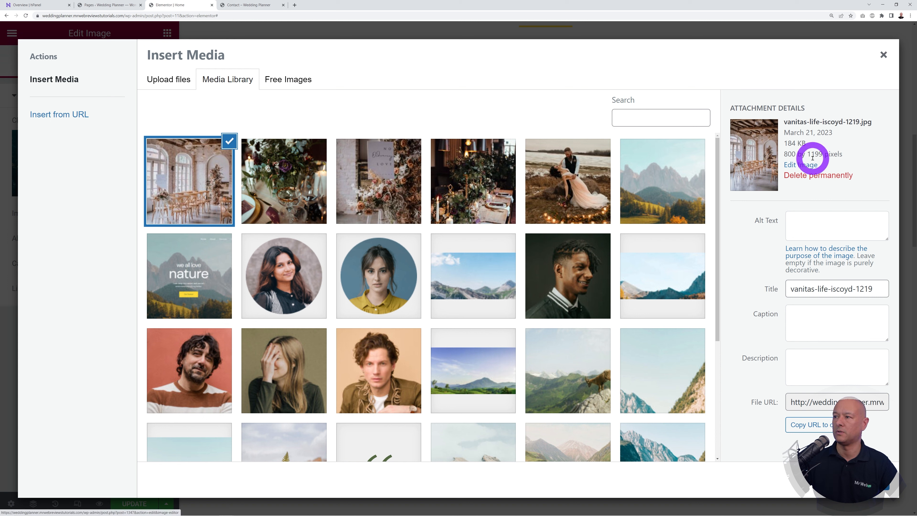
Step: Put the venue interior photo into the Web Design card
left_click(299, 192)
left_click(374, 192)
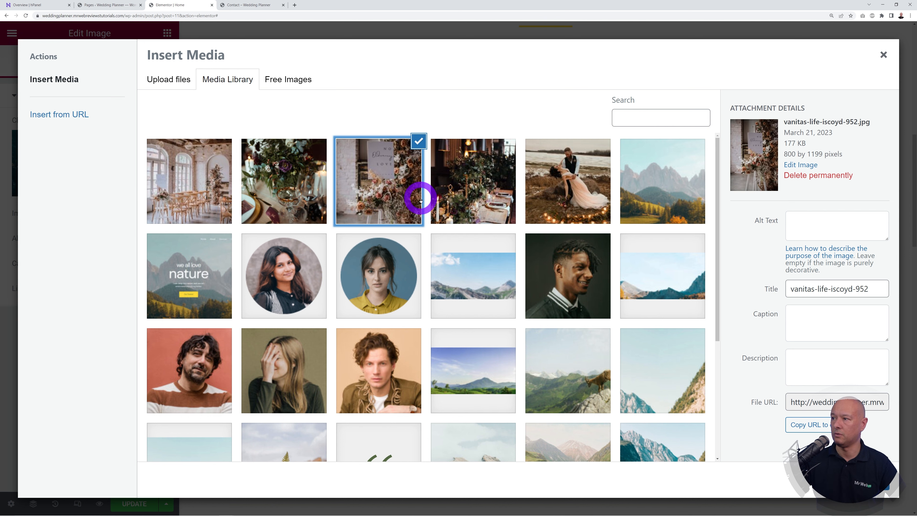
left_click(462, 197)
left_click(379, 191)
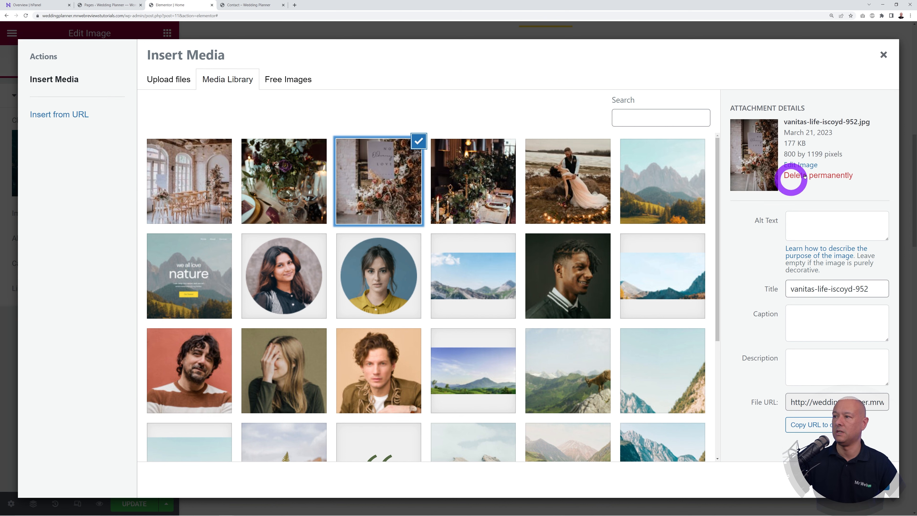
left_click(208, 183)
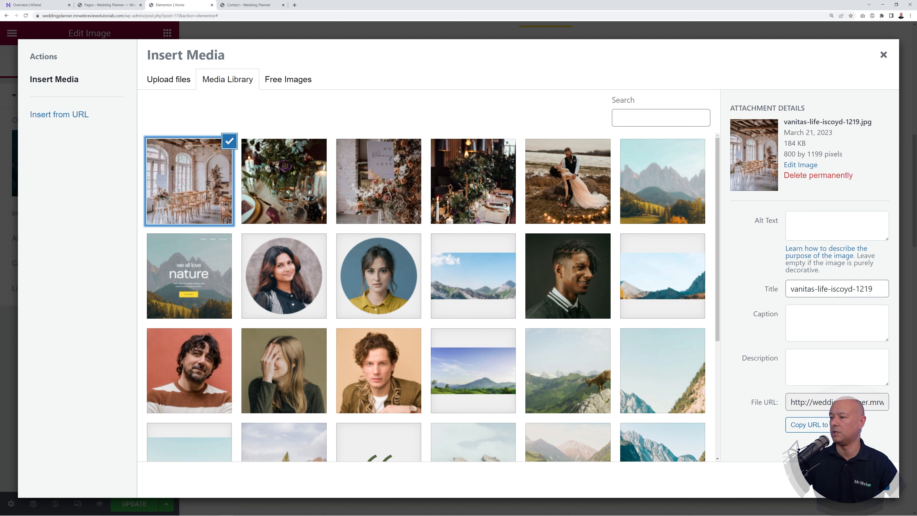
left_click(870, 486)
Step: Replace the Graphic Design card's image with the floral sign photo
scroll(399, 394, "up", 1)
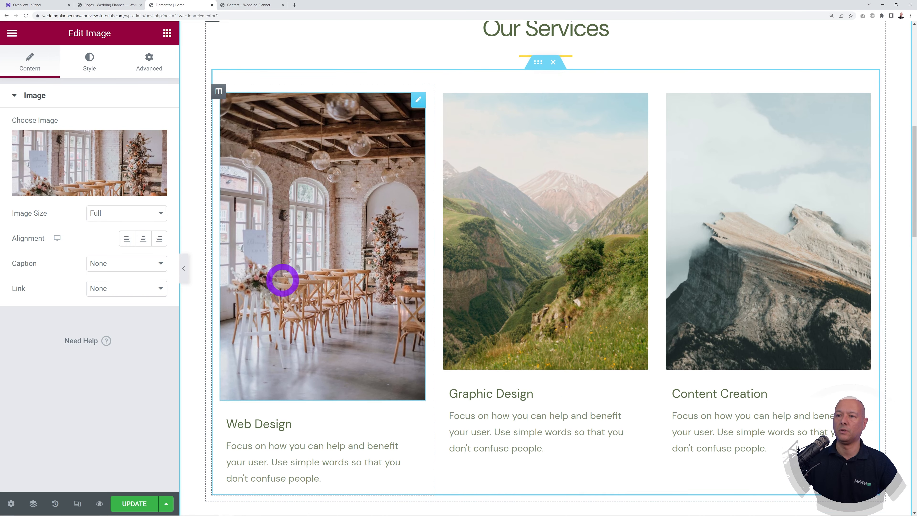
left_click(569, 200)
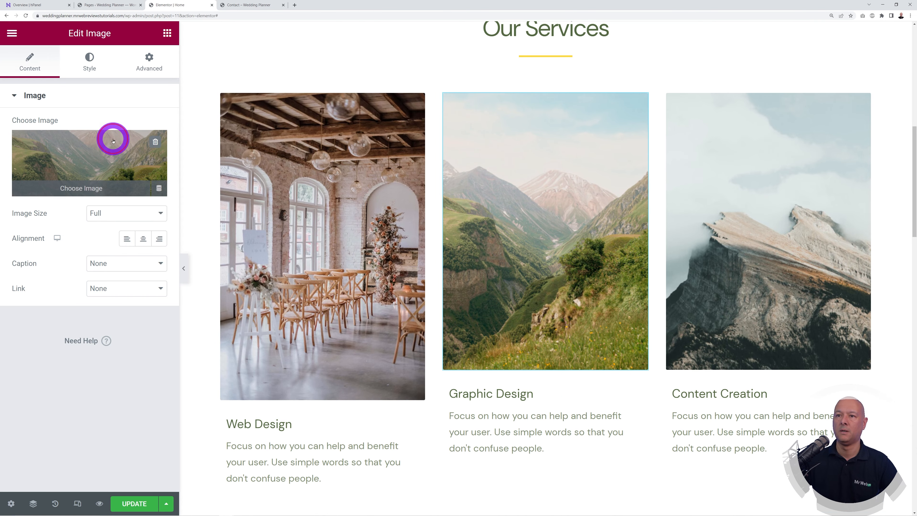
left_click(112, 139)
left_click(173, 80)
left_click(234, 85)
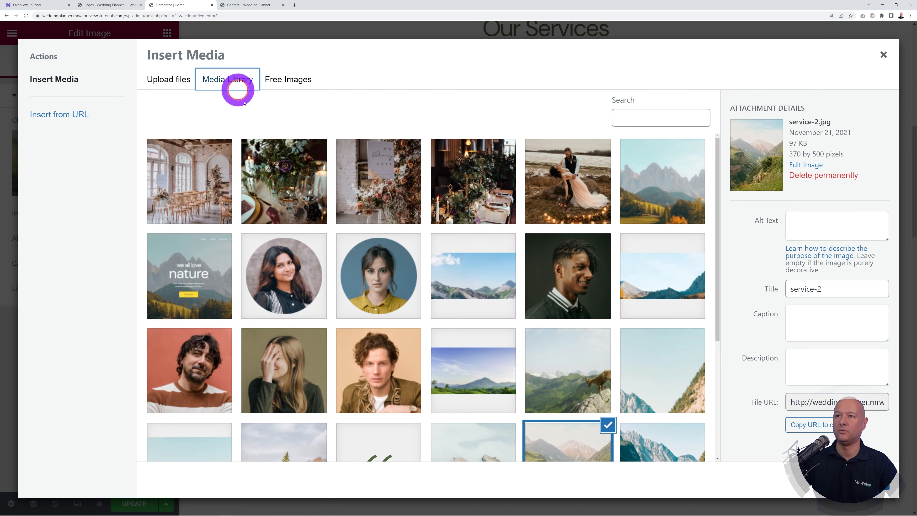
left_click(391, 196)
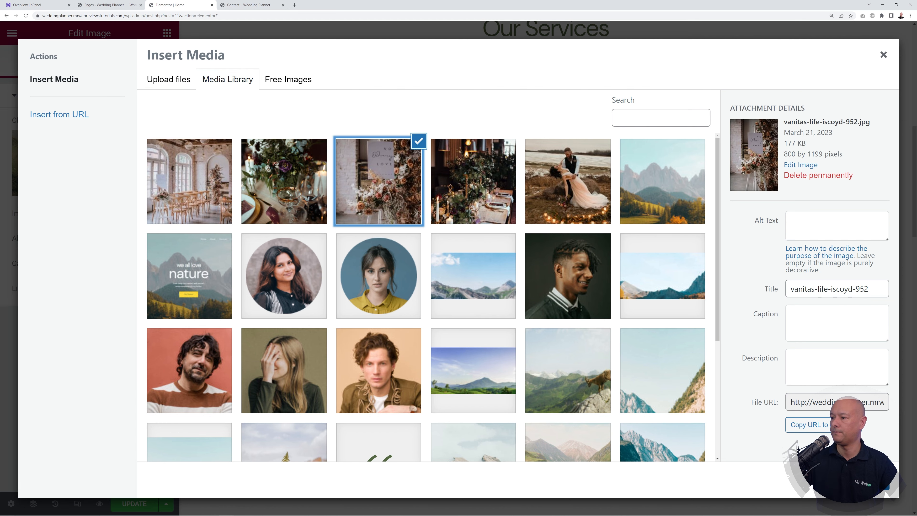
left_click(874, 481)
Step: Replace the Content Creation card's image with the table centrepiece photo
left_click(794, 307)
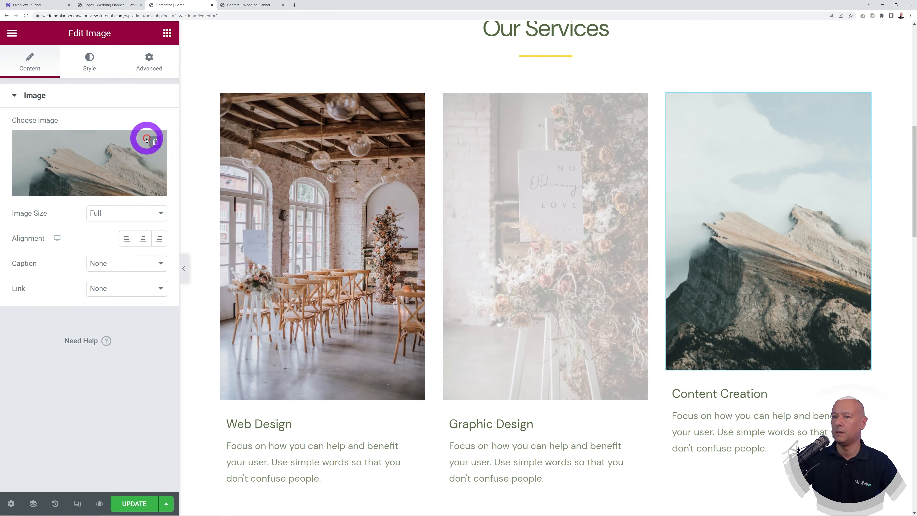
left_click(146, 138)
left_click(287, 186)
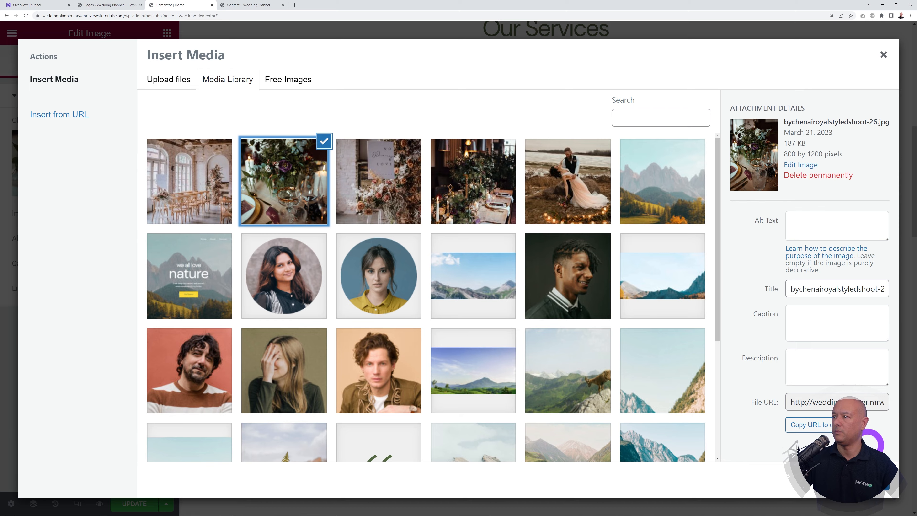
left_click(873, 481)
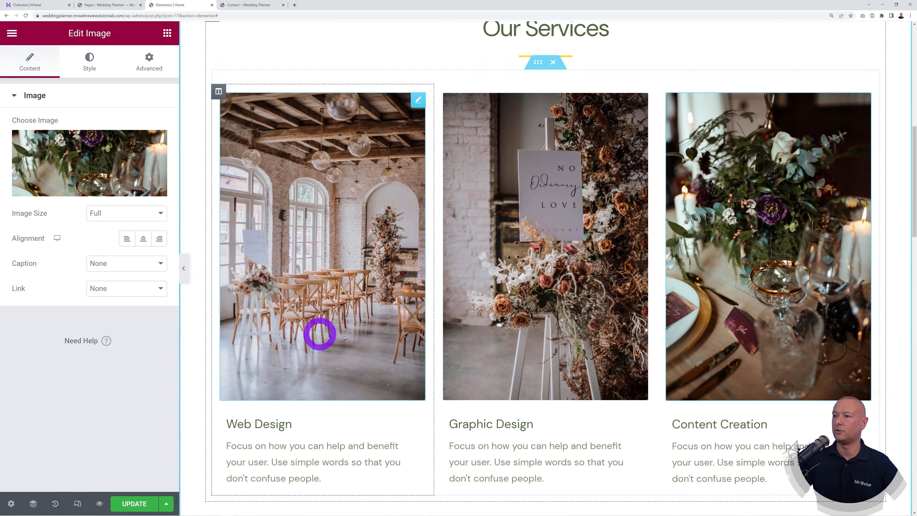
scroll(868, 344, "up", 10)
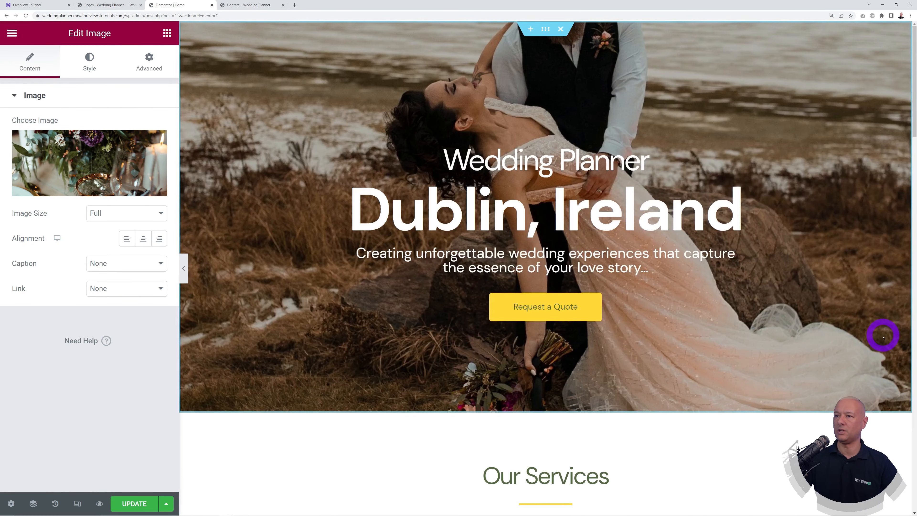
scroll(875, 325, "down", 3)
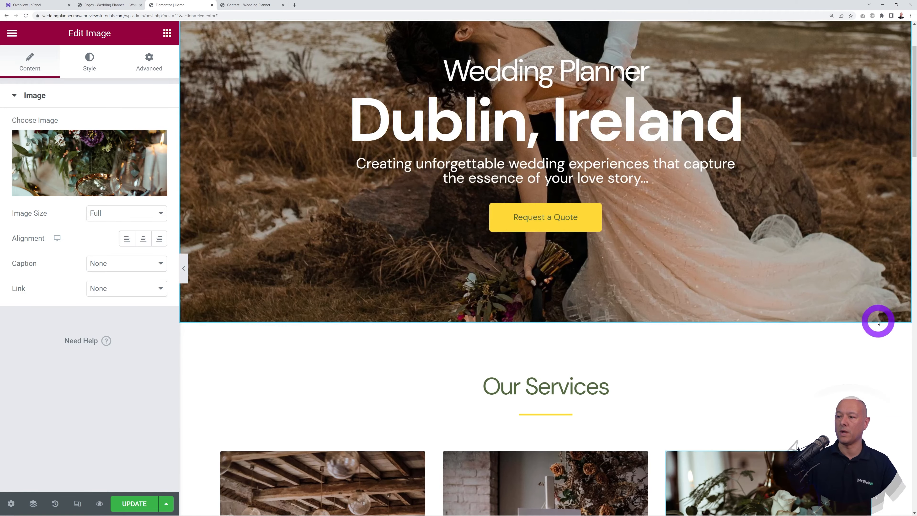
scroll(894, 323, "down", 3)
scroll(897, 327, "down", 8)
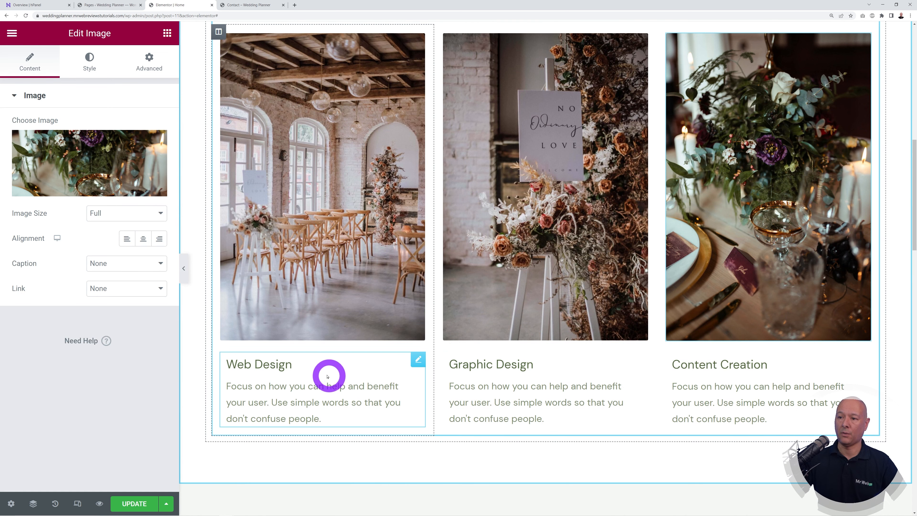
Step: Retitle Web Design, Graphic Design and Content Creation to Booking the Venue, Sending the Invitations, Getting the Food Ready
left_click(419, 363)
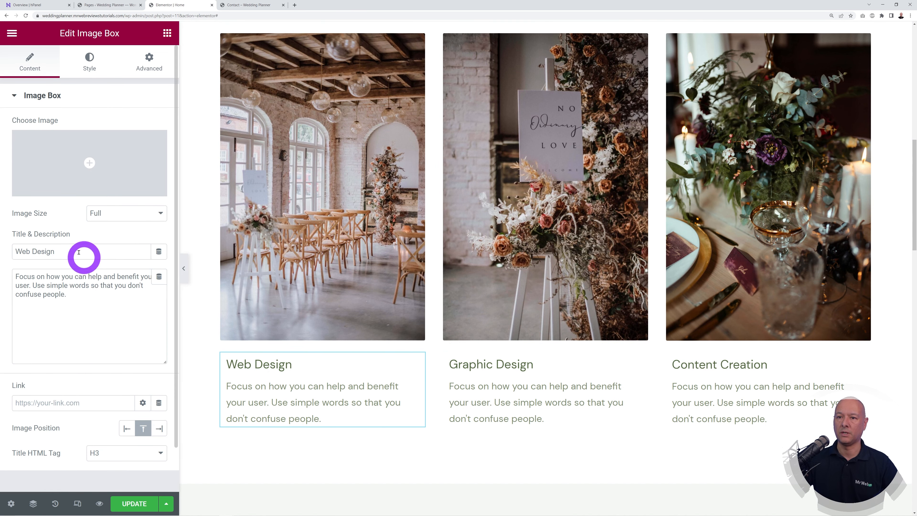
left_click_drag(72, 251, 16, 251)
type("Booking the Venu")
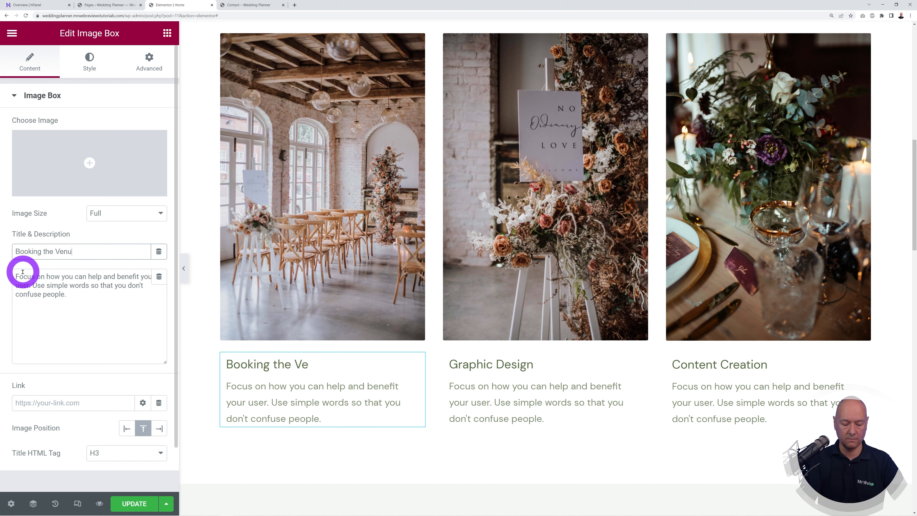
type("e")
left_click(641, 361)
left_click(97, 255)
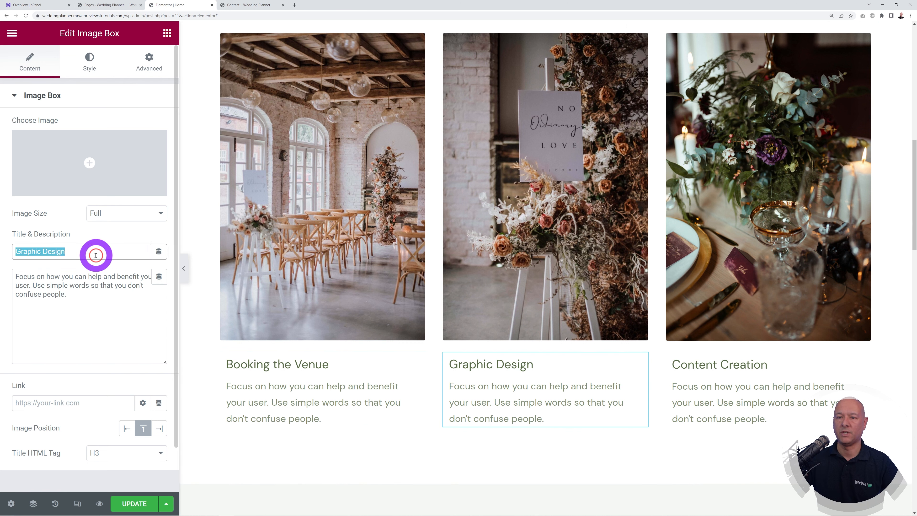
type("Sending the Invitations")
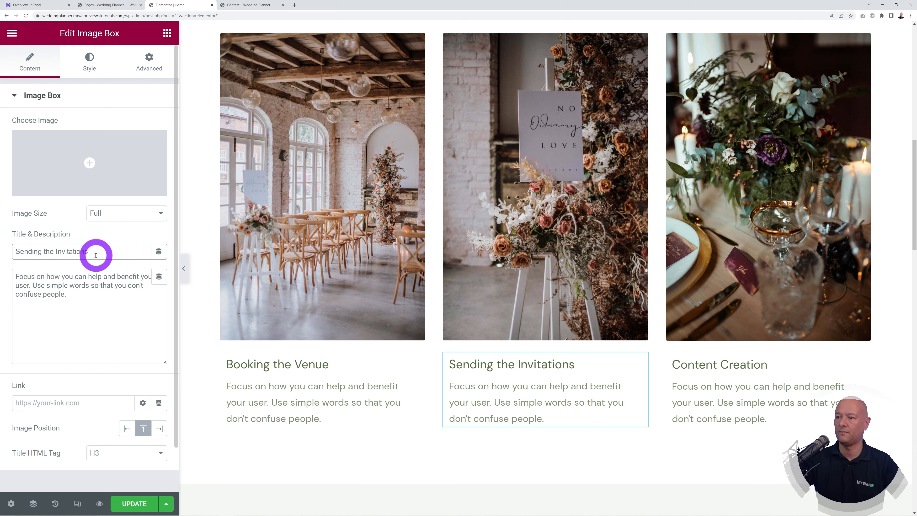
left_click(862, 363)
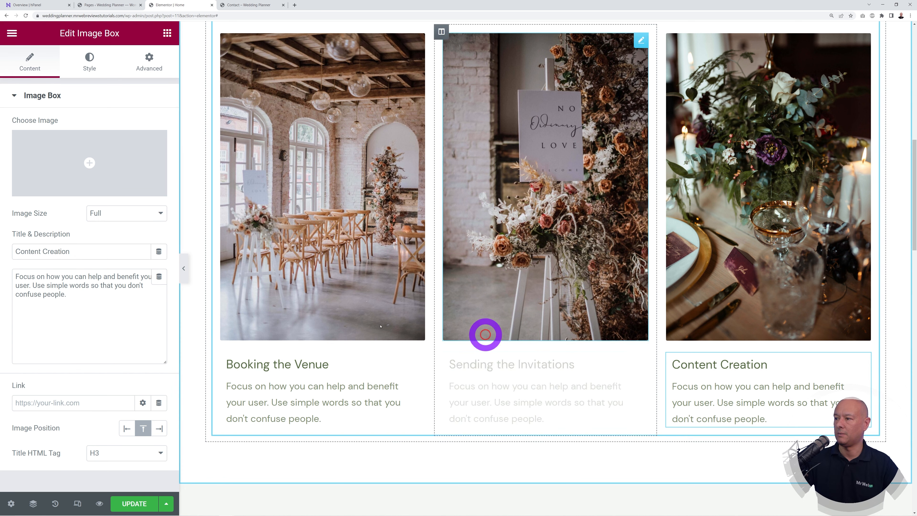
triple_click(113, 257)
type("Getting the Food Ready")
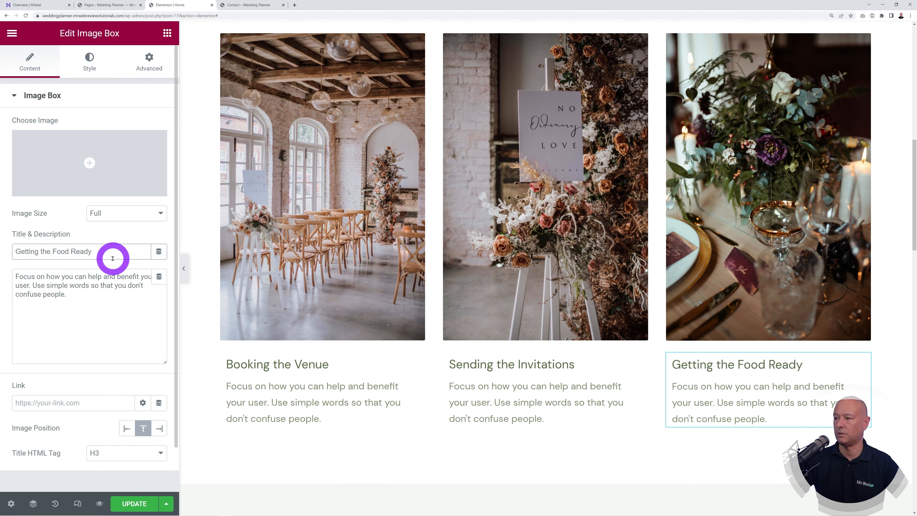
left_click(84, 321)
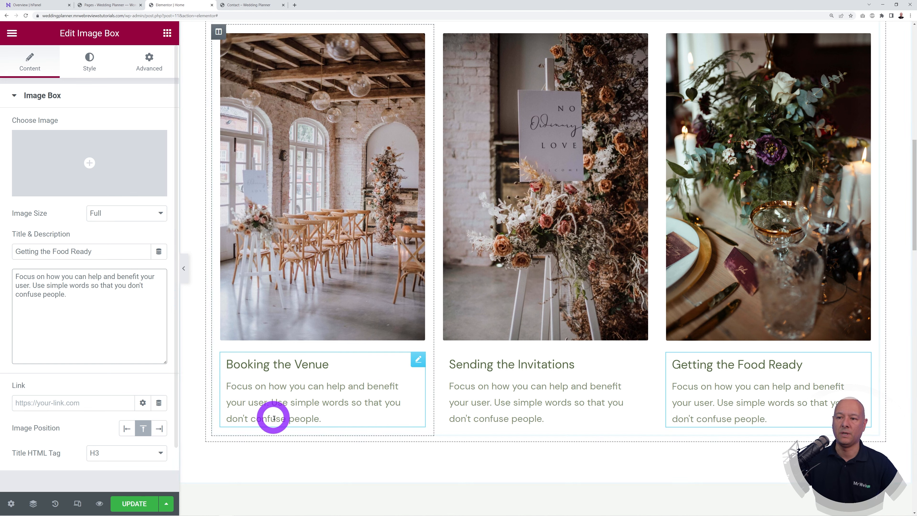
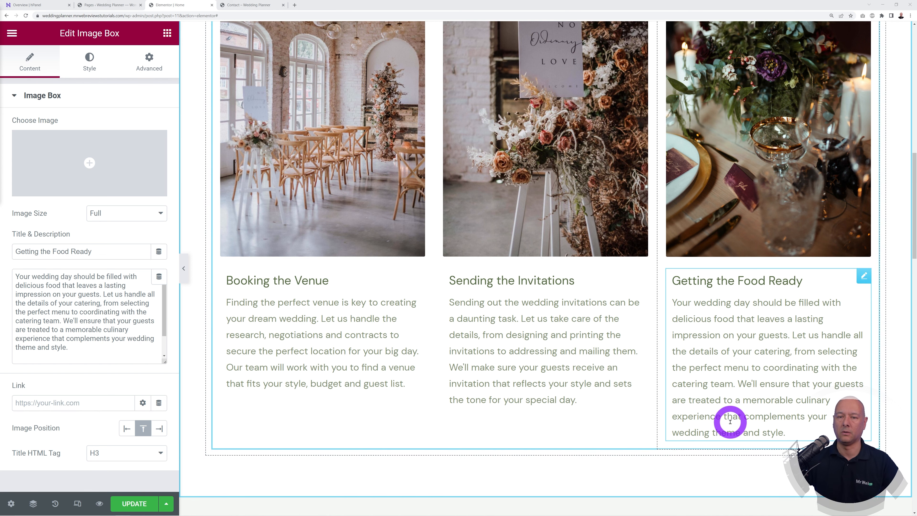
Step: Scroll the canvas past the three image boxes to the customer quote and reviewer photo
scroll(873, 366, "down", 10)
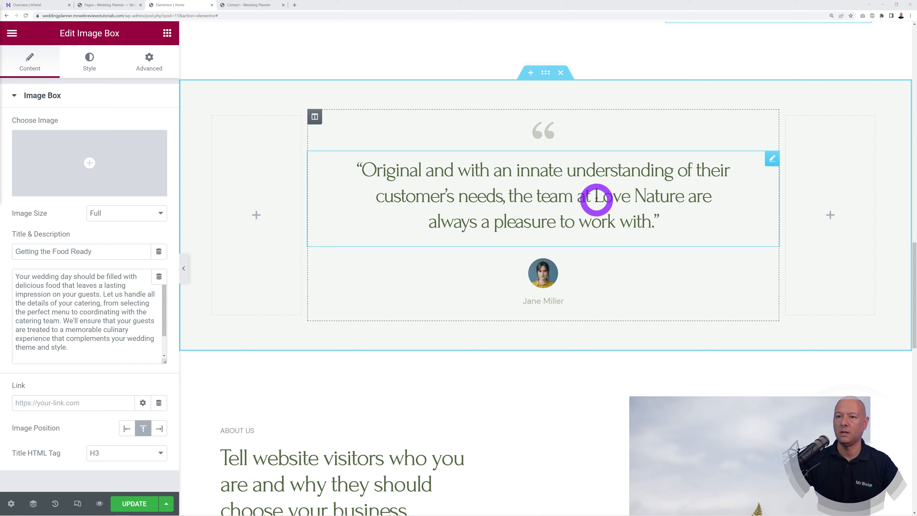
Step: Paste a new testimonial saying the wedding planning team made it stress-free and enjoyable
left_click(771, 159)
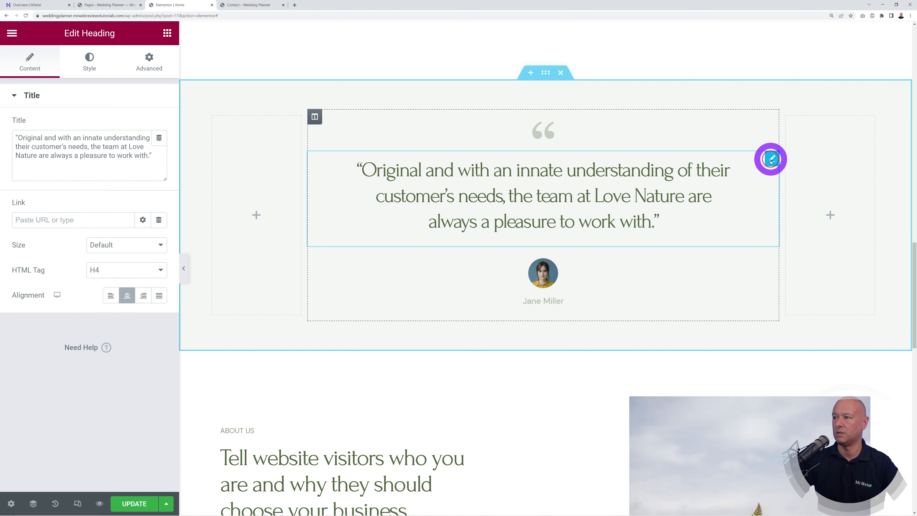
mouse_move(16, 136)
left_mouse_down()
mouse_move(149, 150)
mouse_move(26, 139)
left_mouse_up()
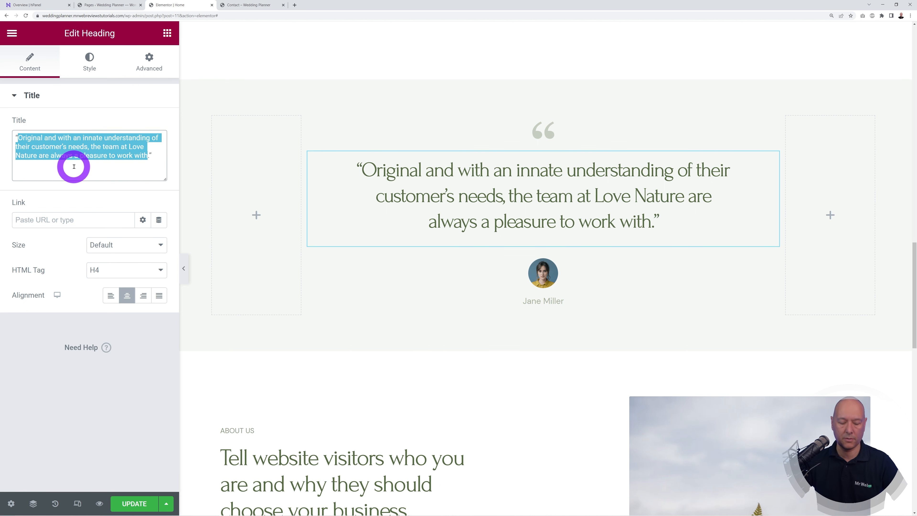
type("I cannot recommend this wedding planning team enough! From start to finish, they made our wedding planning experience stress-free and enjoyable.")
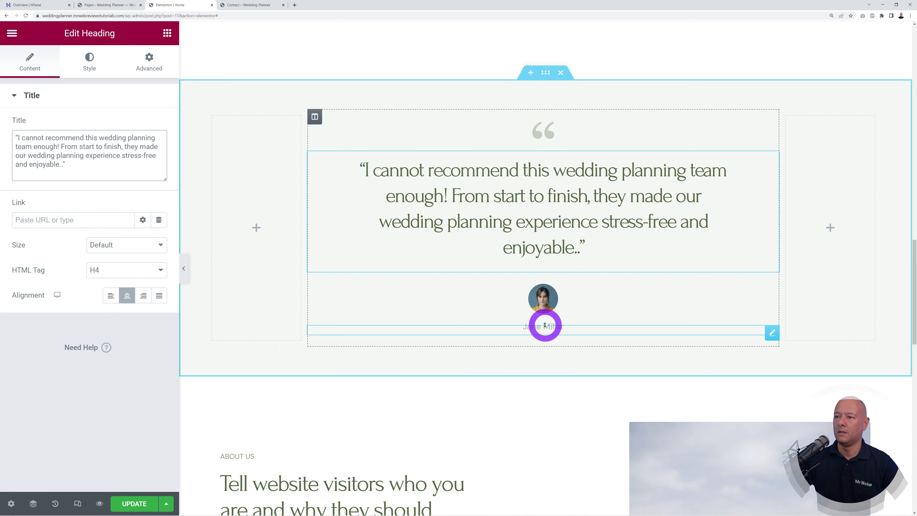
Step: Replace the testimonial avatar with an uploaded beach wedding couple photo
left_click(770, 294)
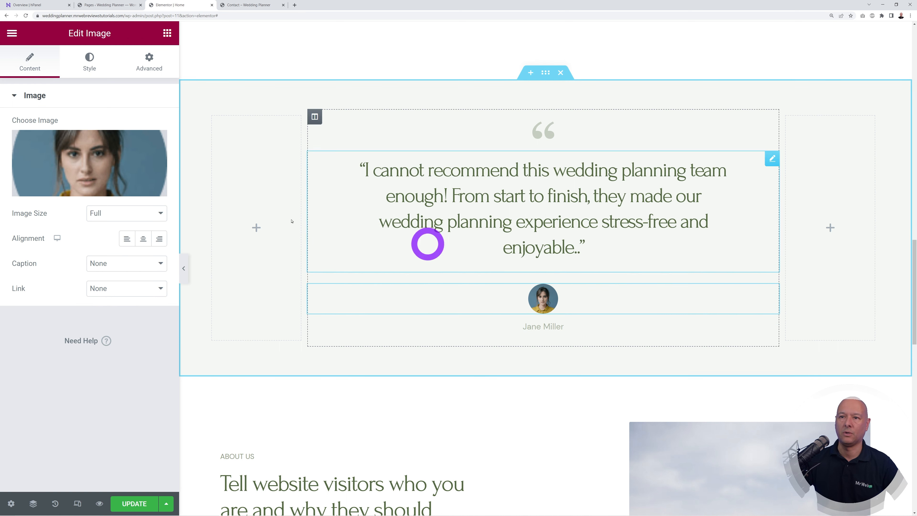
left_click(122, 153)
left_click(180, 81)
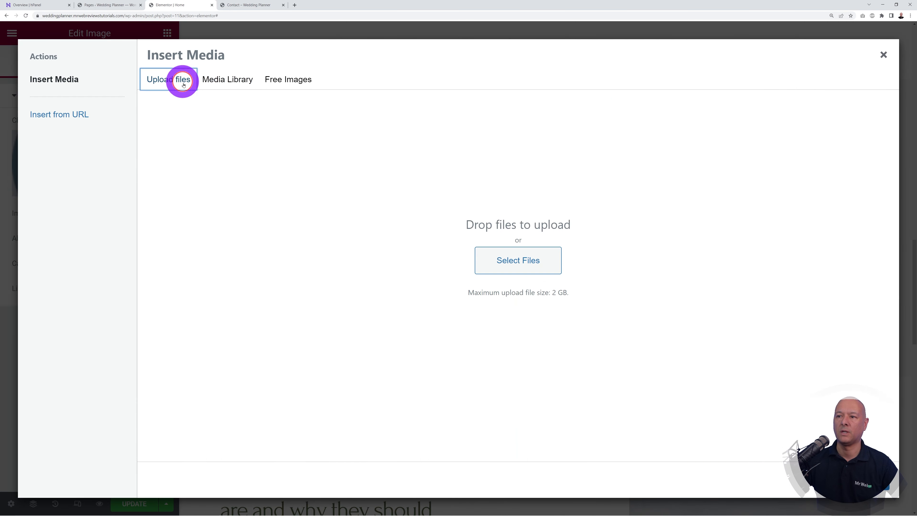
left_click(503, 259)
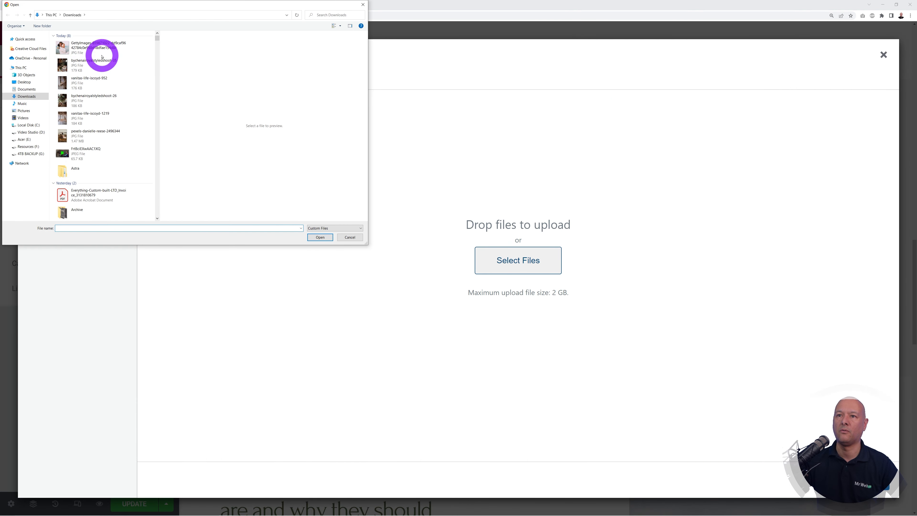
left_click(96, 50)
left_click(319, 236)
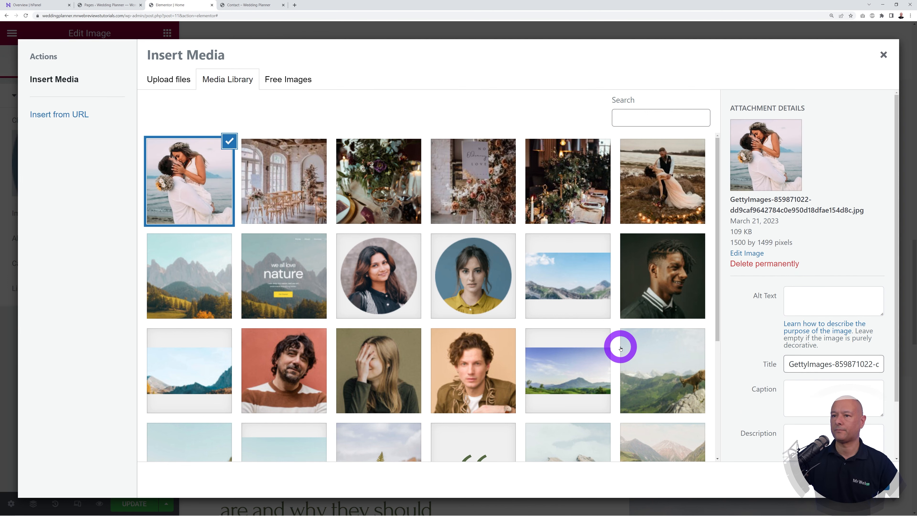
left_click(868, 479)
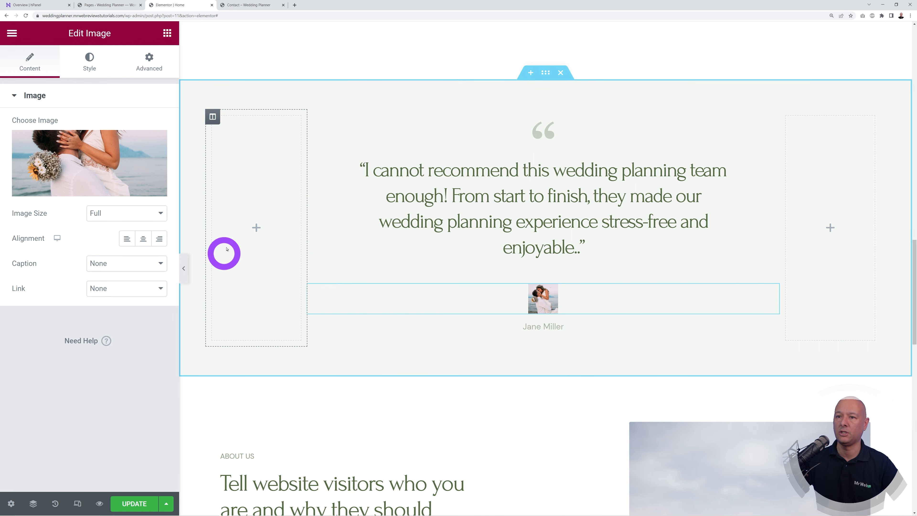
Step: Set the avatar width to 153 px and border radius to 100
left_click(90, 67)
left_click(33, 141)
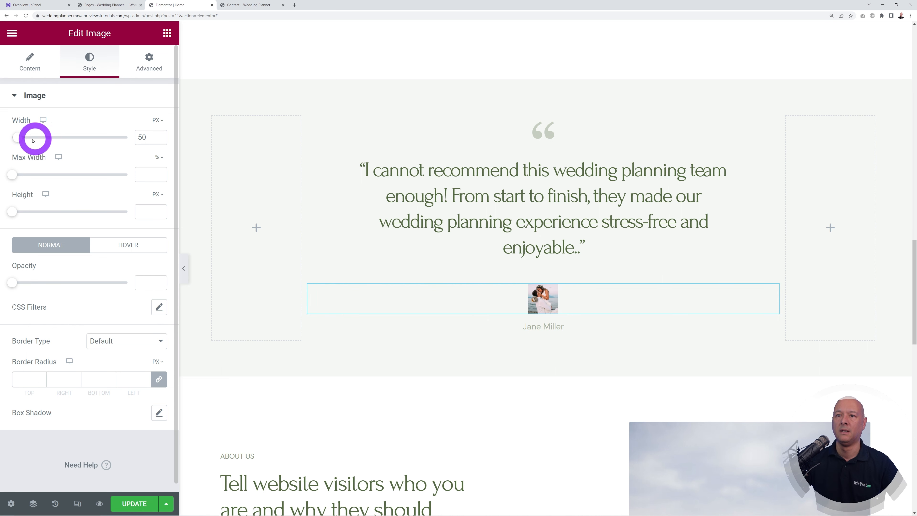
left_click_drag(22, 140, 34, 144)
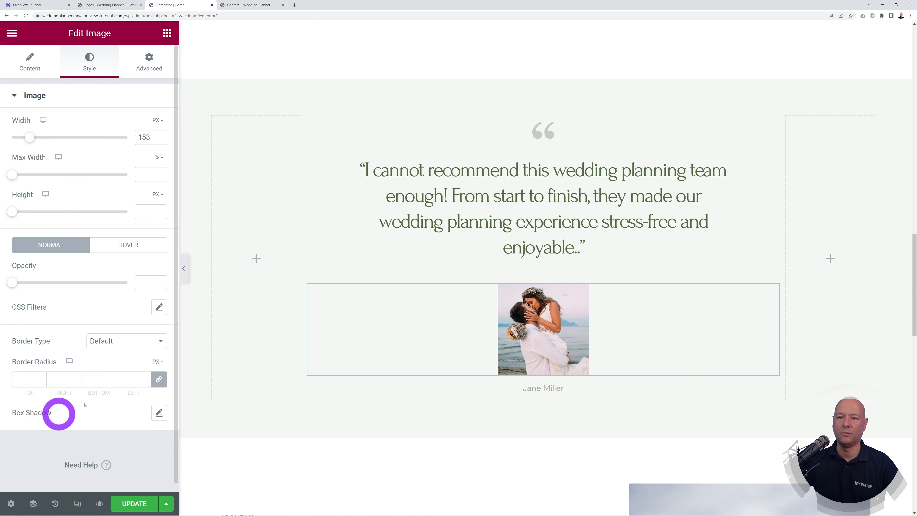
left_click(25, 379)
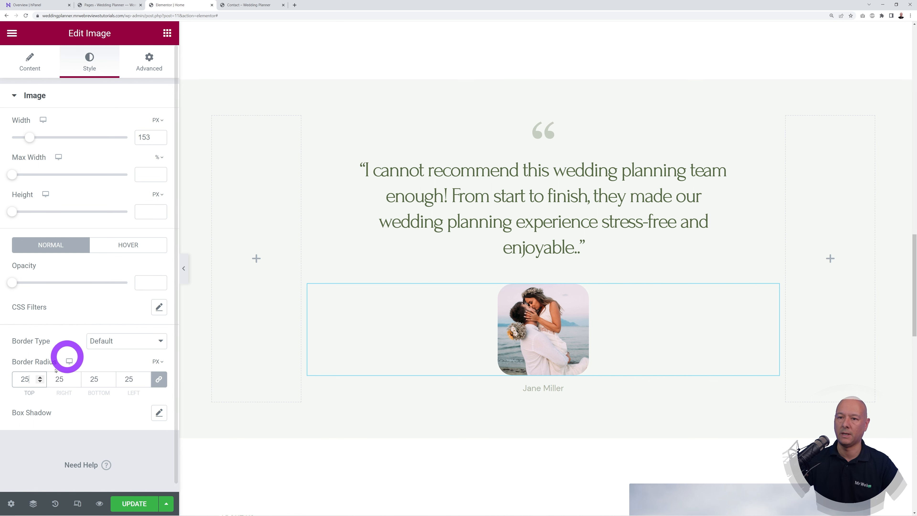
type("1")
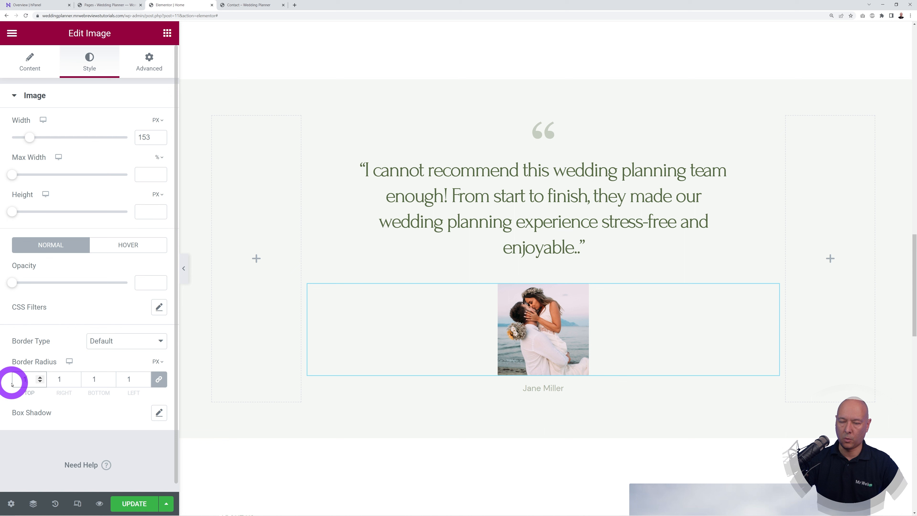
type("00")
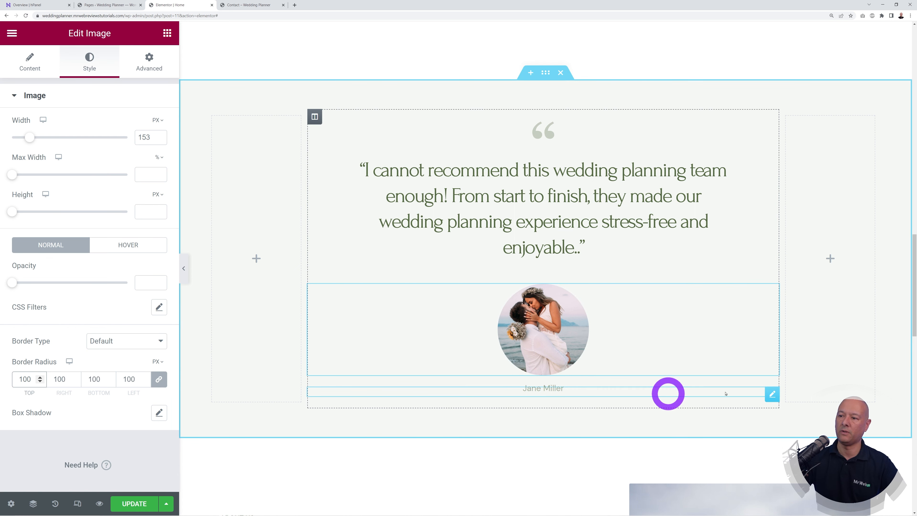
Step: Add the reviewer's town and county after their name in the attribution text
left_click(770, 395)
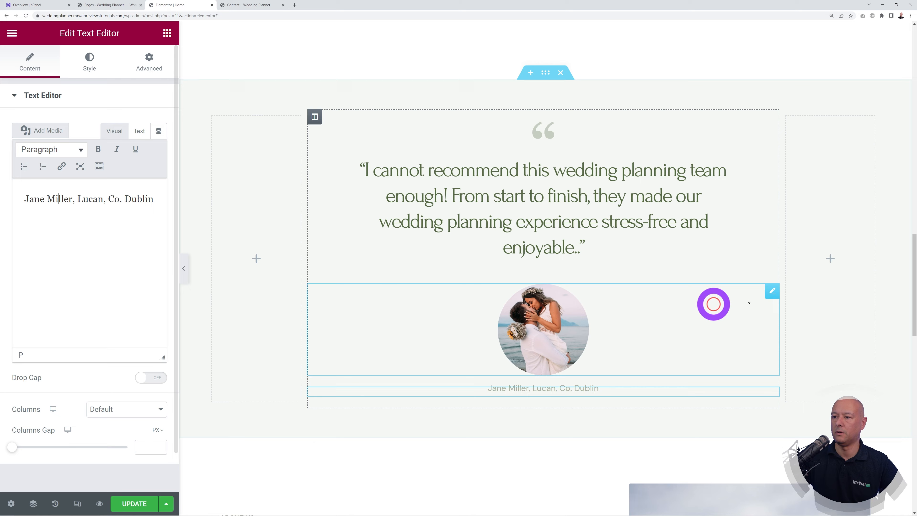
scroll(755, 296, "down", 8)
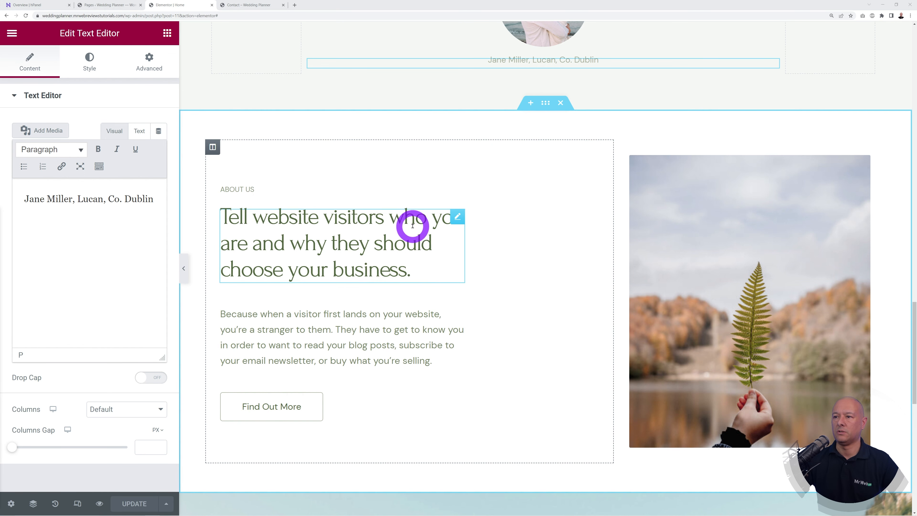
Step: Change the About Us heading to 'Creating Unforgettable Wedding Experiences'
left_click(452, 219)
left_click_drag(119, 164, 5, 136)
type("Creating Unforgettable Wedding Experiences")
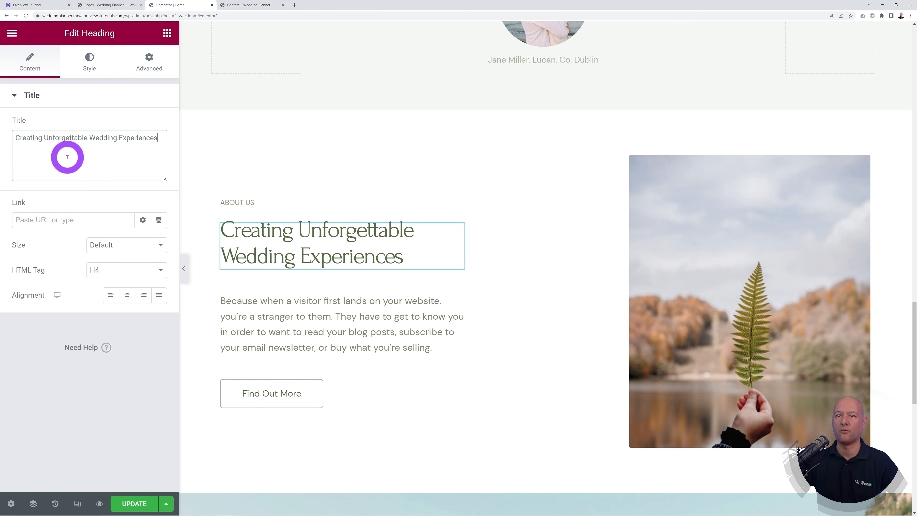
Step: Replace the About Us placeholder paragraph with new text about personalised weddings
key("alt+Tab")
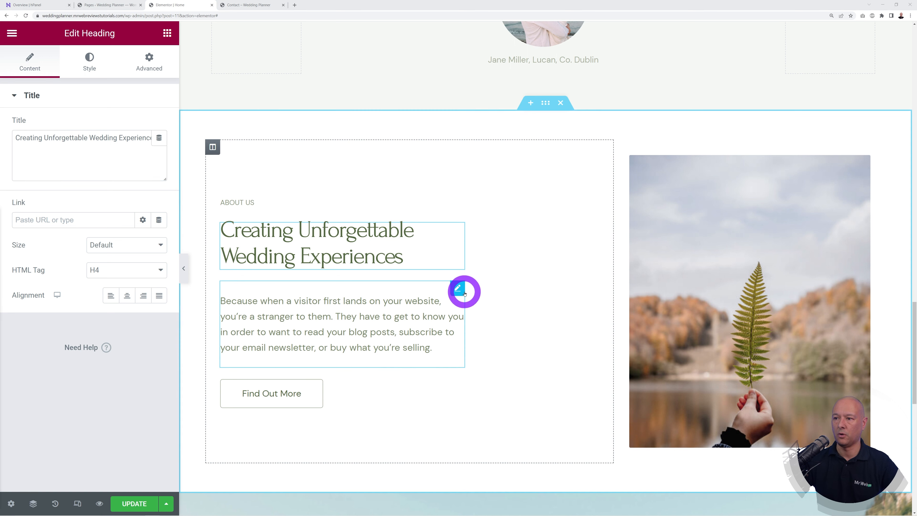
left_click(463, 292)
left_click_drag(113, 325, 21, 196)
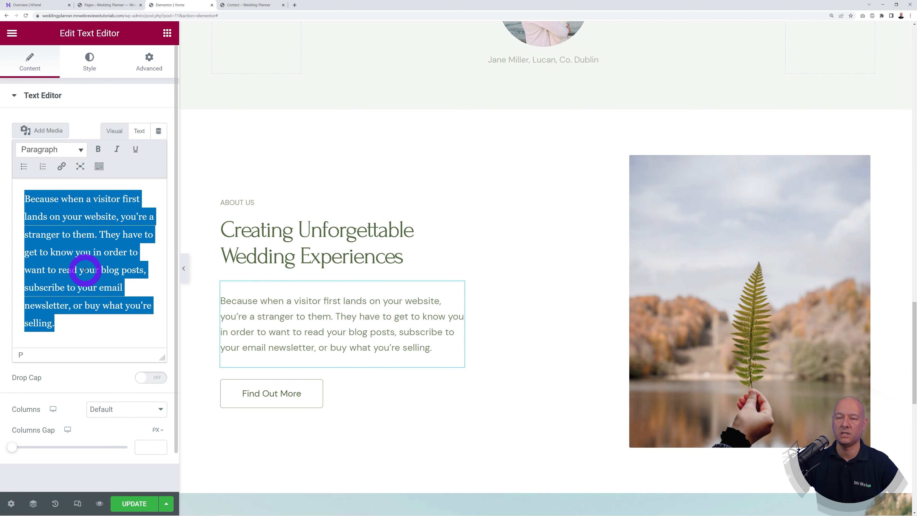
type("We believe that your wedding day should be a reflection of your unique love story. That's why we're passionate about creating personalized, unforgettable wedding experiences that exceed your expectations. Our team of expert planners is dedicated to taking care of every detail, so you can relax and enjoy your special day.")
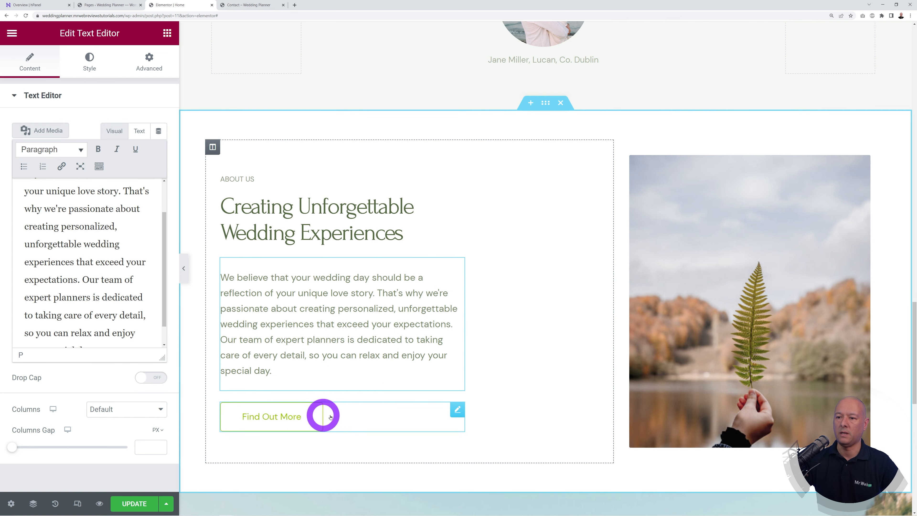
Step: Link the Find Out More button to the site's /about/ page URL
left_click(455, 411)
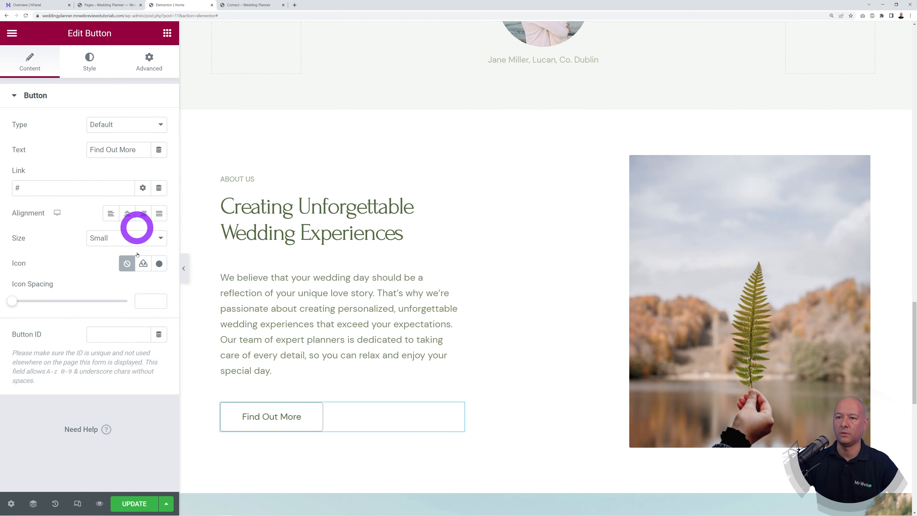
left_click(256, 6)
scroll(363, 235, "up", 5)
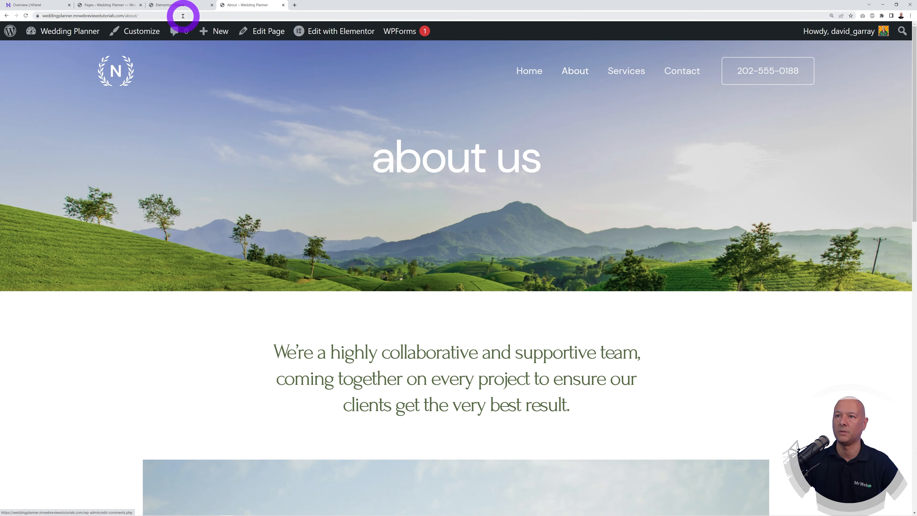
left_click(109, 16)
key("ctrl+c")
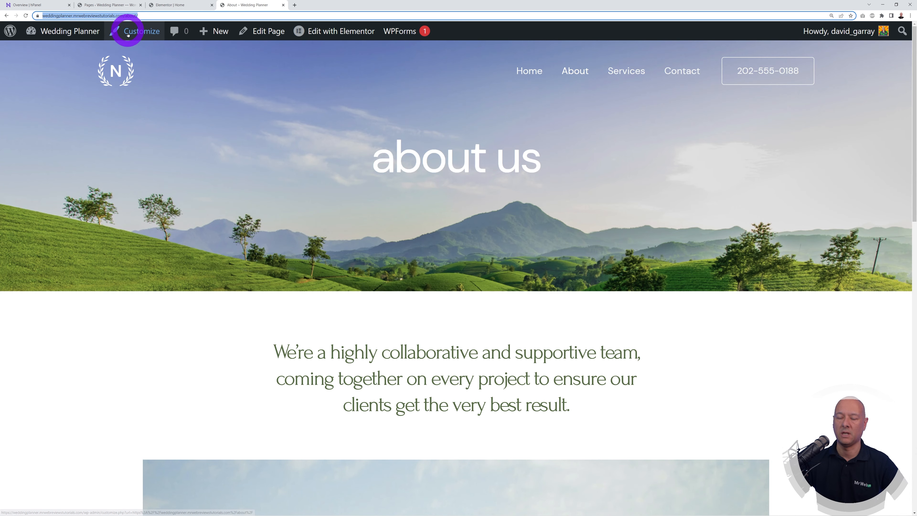
left_click(170, 5)
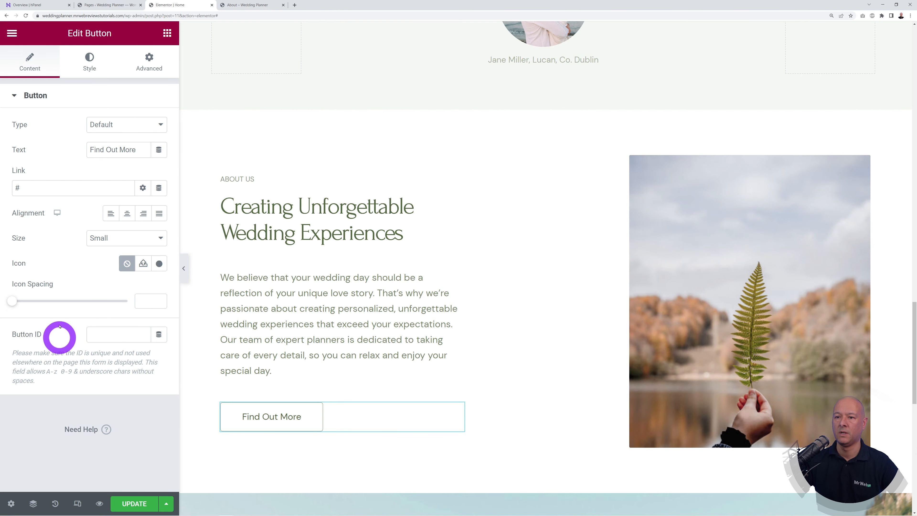
key("ctrl+v")
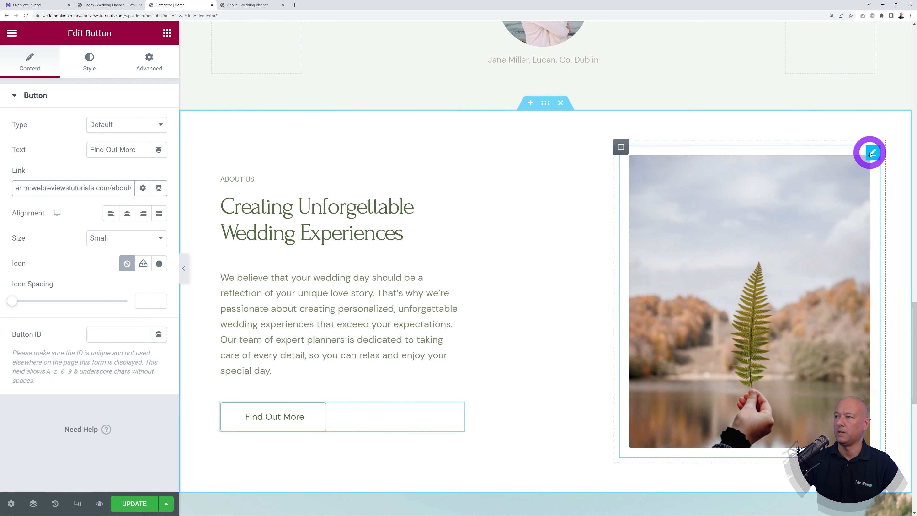
Step: Swap the fern image for the uploaded pexels-wendel-moretti-1730877 hands-and-bouquet photo
left_click(871, 154)
left_click(101, 144)
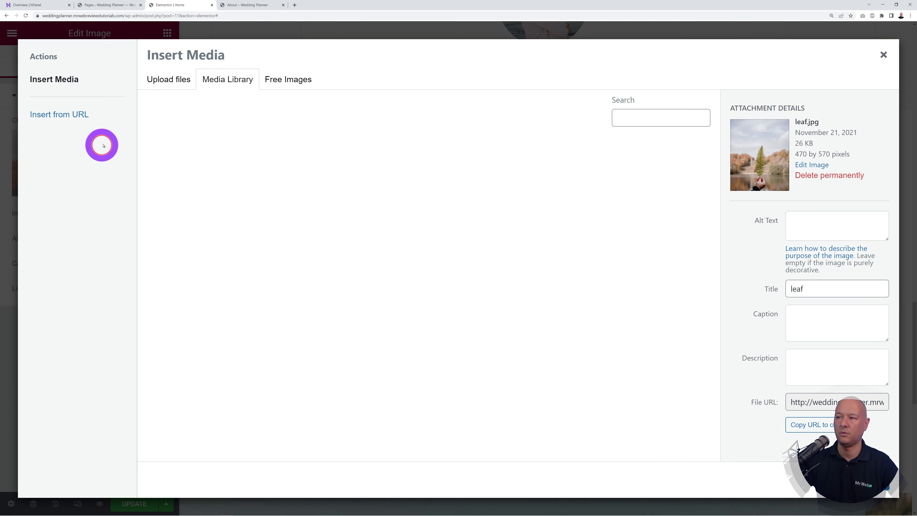
left_click(169, 81)
left_click(497, 262)
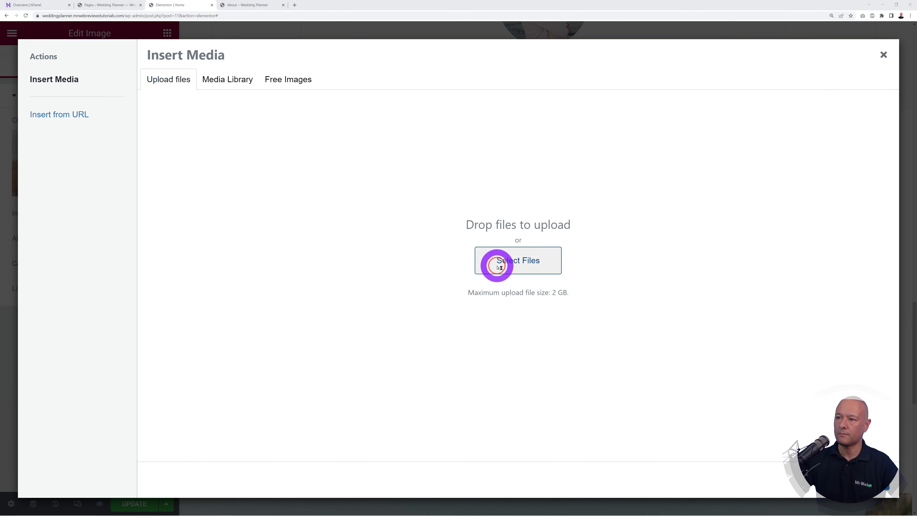
left_click(72, 45)
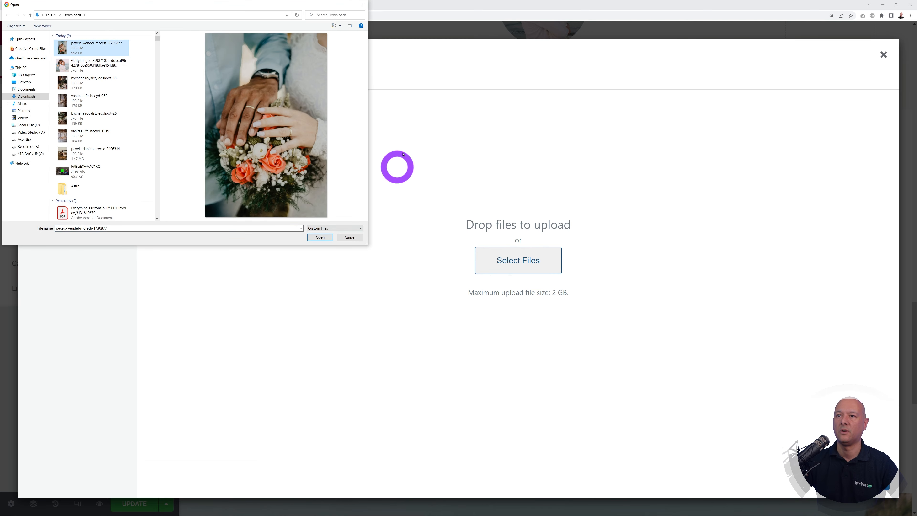
left_click(320, 238)
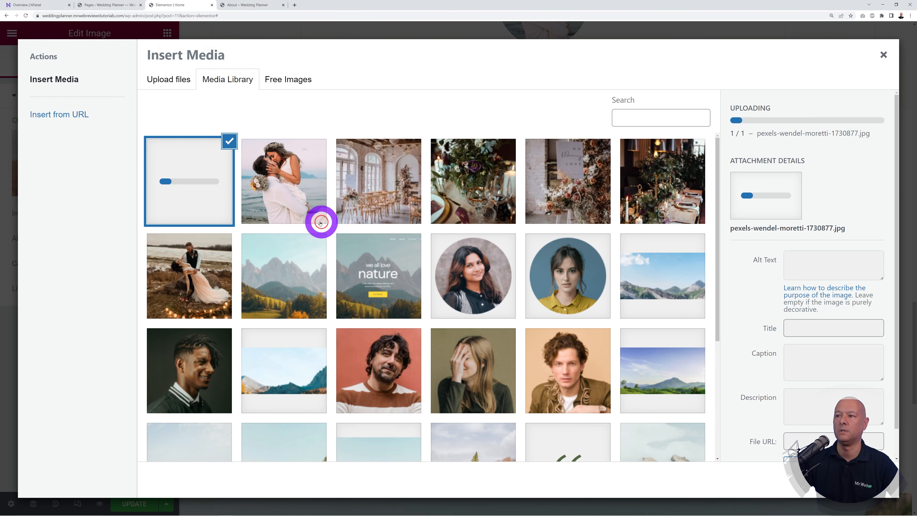
left_click(861, 480)
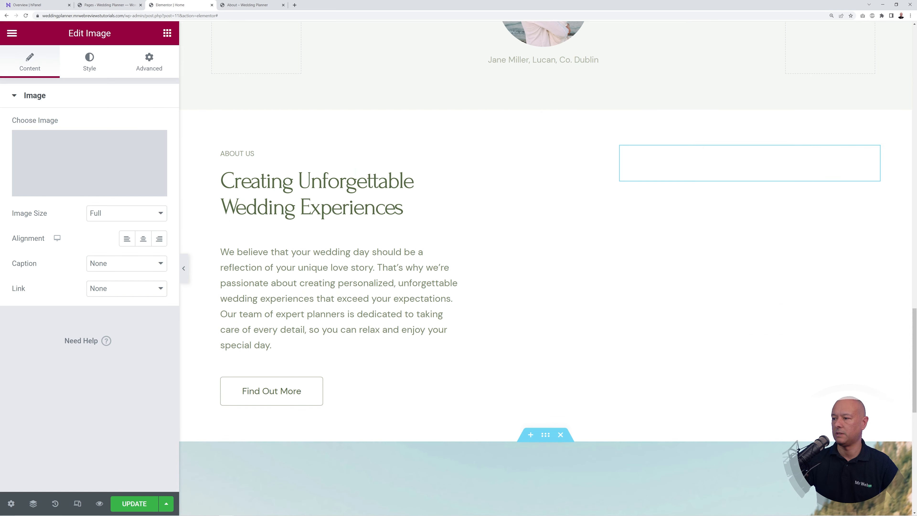
scroll(531, 402, "down", 3)
scroll(532, 399, "up", 2)
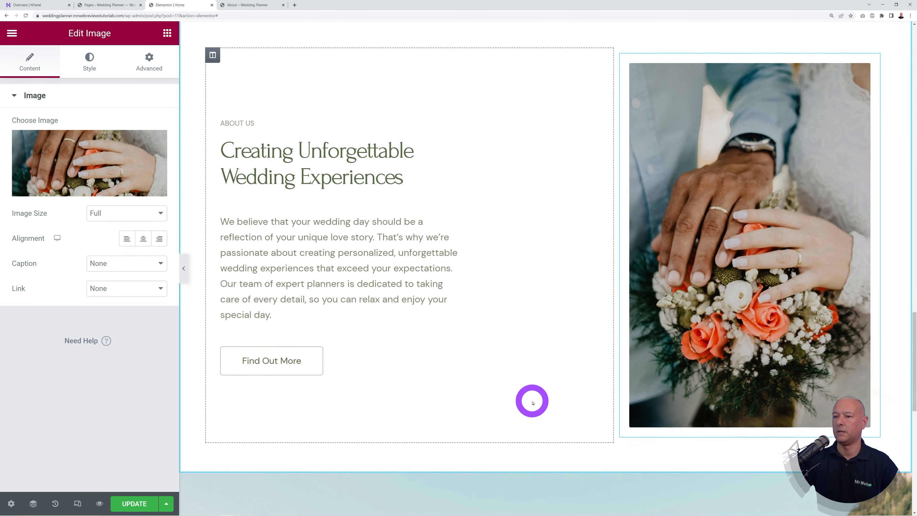
scroll(542, 404, "down", 1)
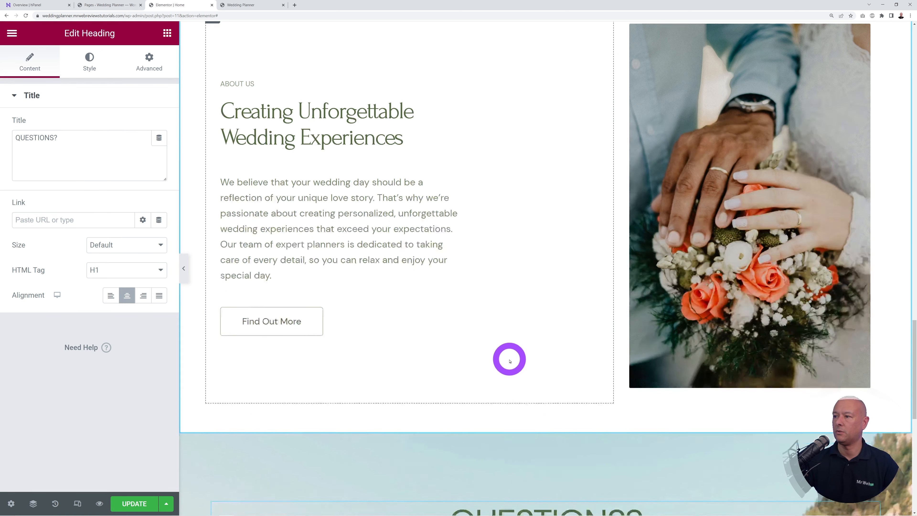
scroll(509, 359, "down", 6)
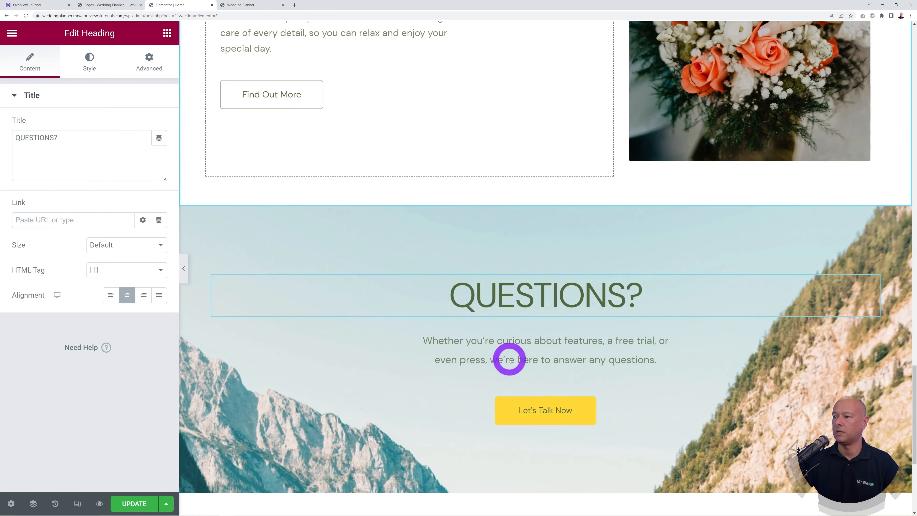
scroll(591, 365, "down", 1)
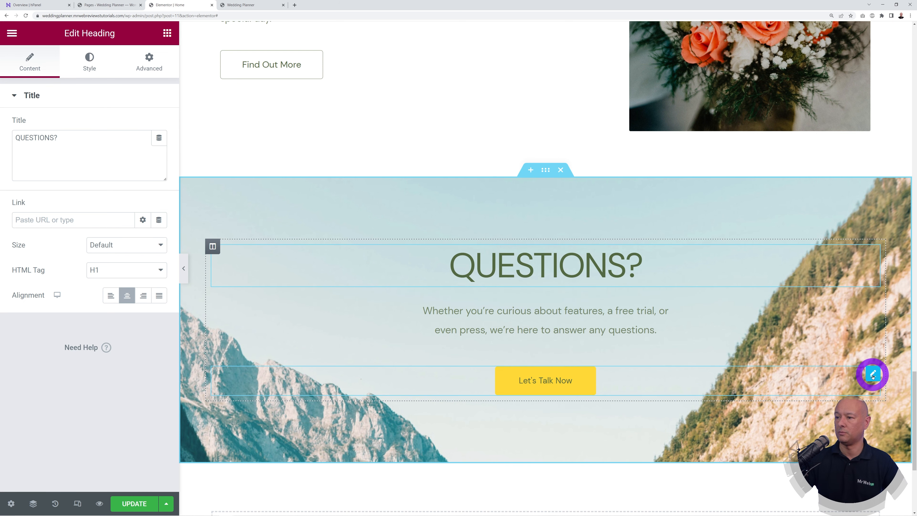
Step: Paste the Contact page URL from the live site into the Let's Talk Now button's link
left_click(873, 375)
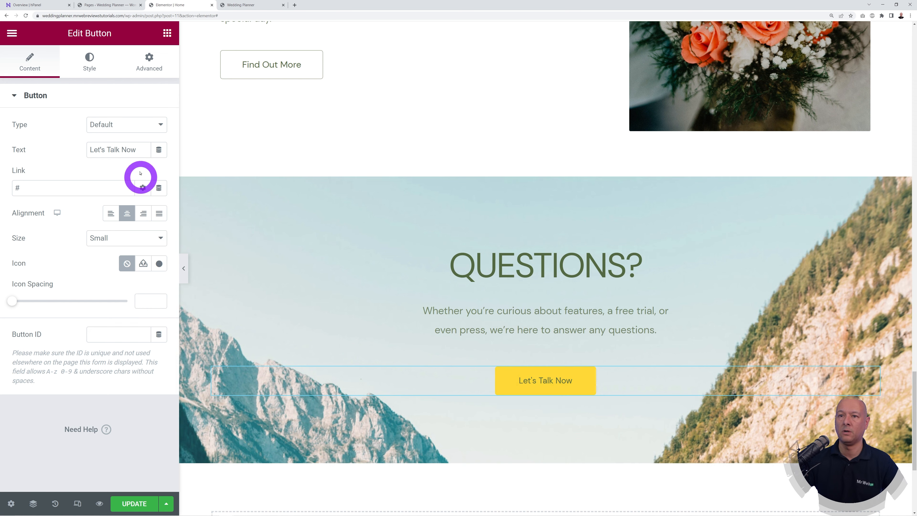
left_click(246, 4)
left_click(682, 74)
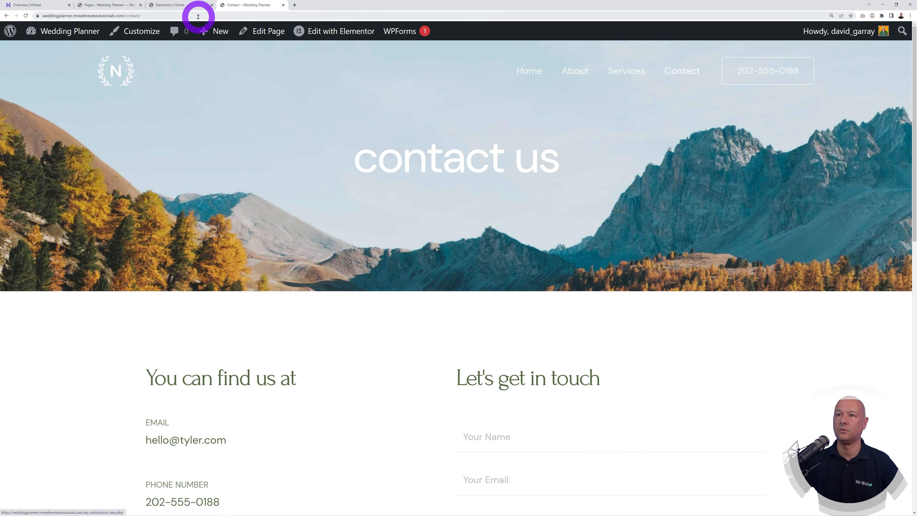
left_click(198, 17)
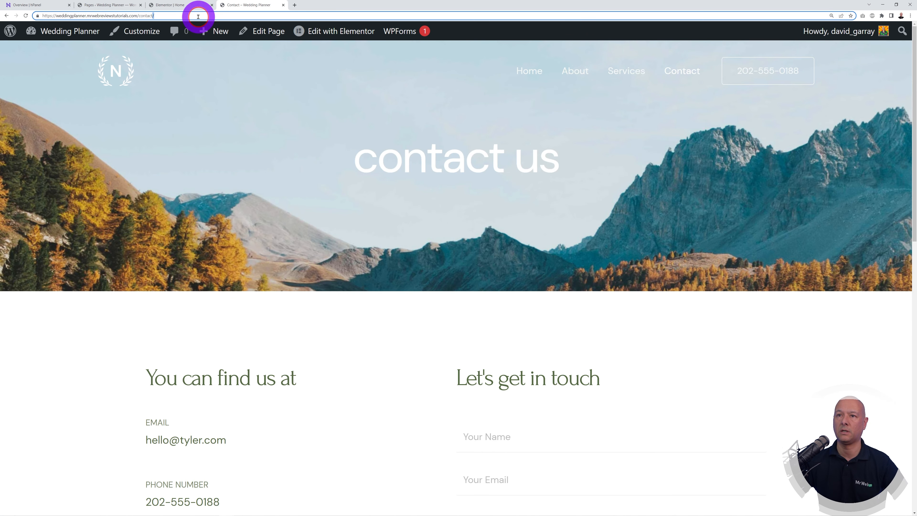
left_click(179, 5)
left_click(70, 187)
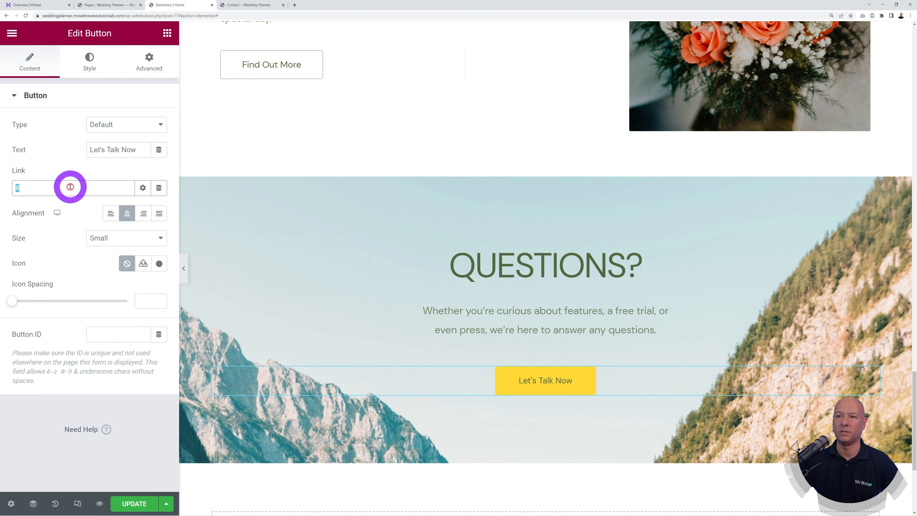
type("https://weddingplanner.mrwebreviewstutorials.com/contact/")
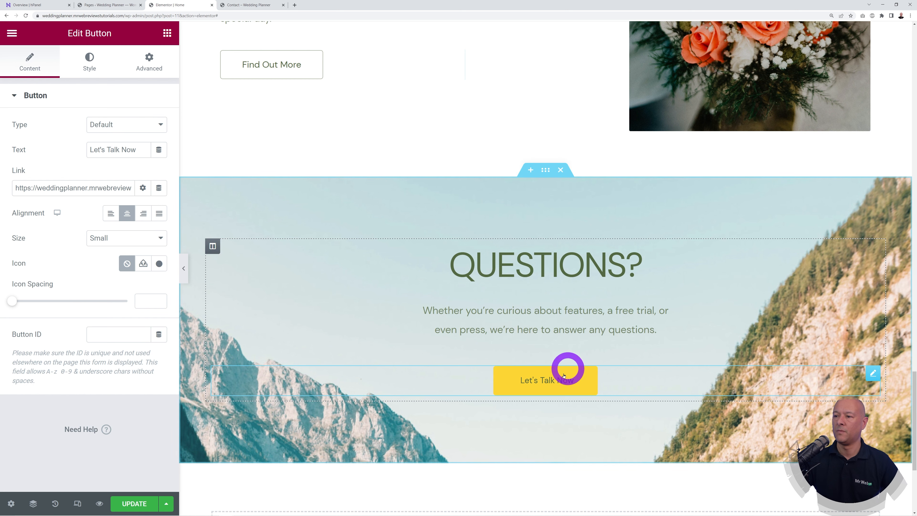
Step: Replace the mountain background with the uploaded pexels-jeremy-wong-1082024 wedding-chair photo
left_click(544, 176)
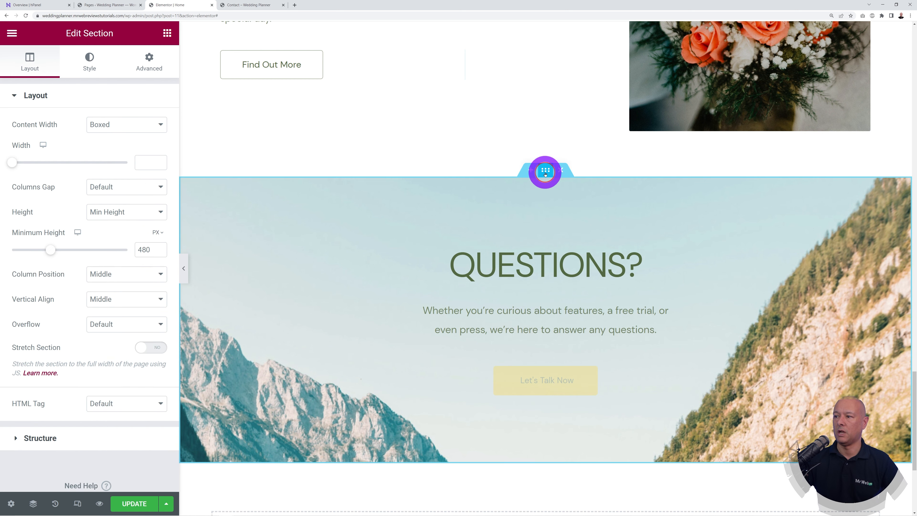
left_click(85, 65)
left_click(158, 215)
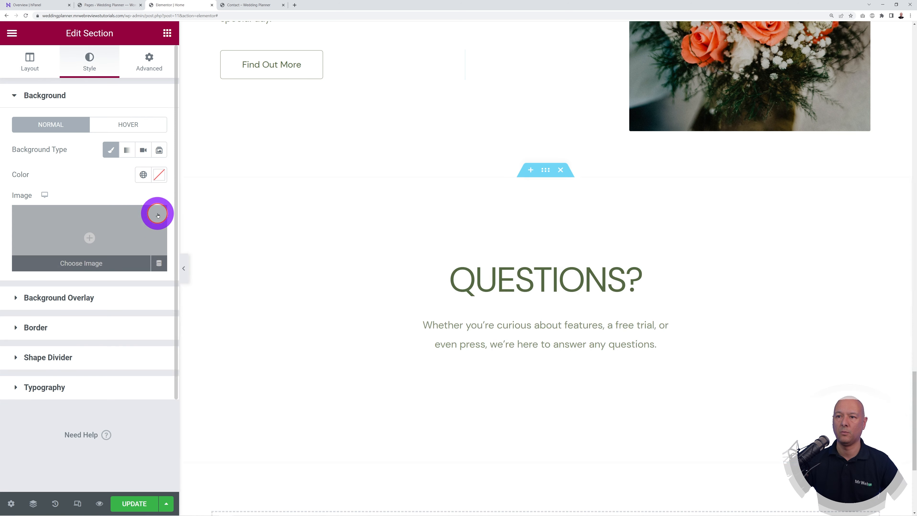
left_click(94, 236)
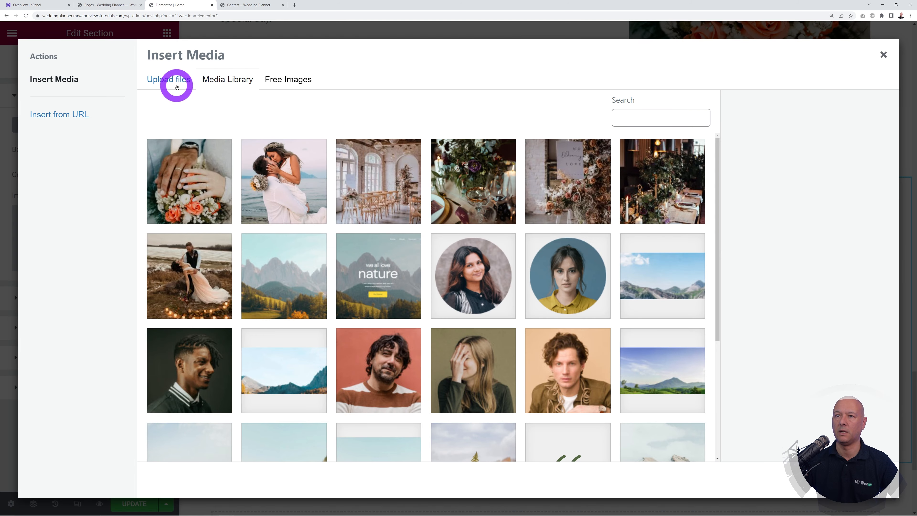
left_click(177, 89)
left_click(484, 260)
left_click(92, 46)
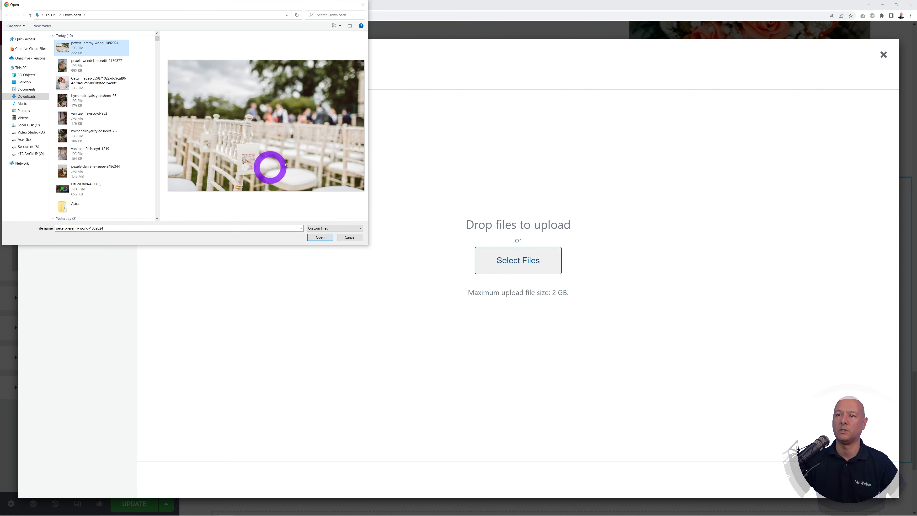
left_click(319, 237)
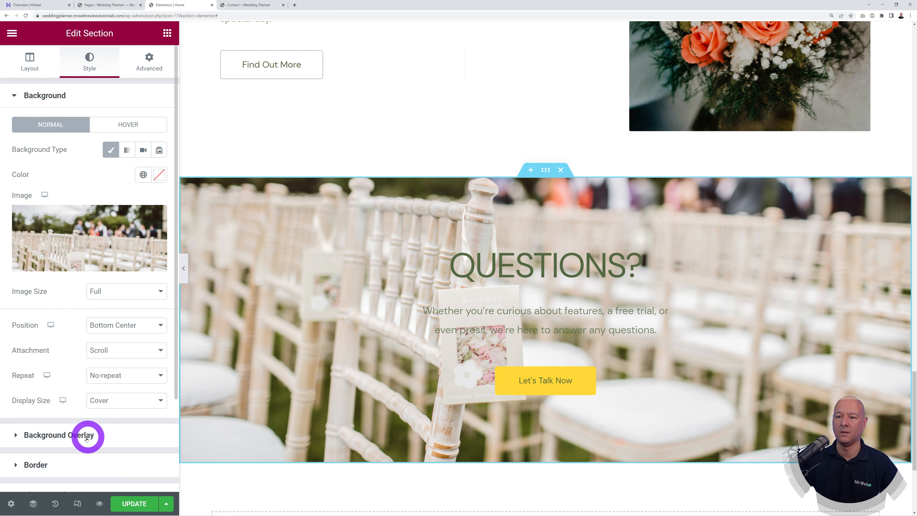
Step: Add a classic #000000 background overlay at about 0.36 opacity to the section
left_click(72, 437)
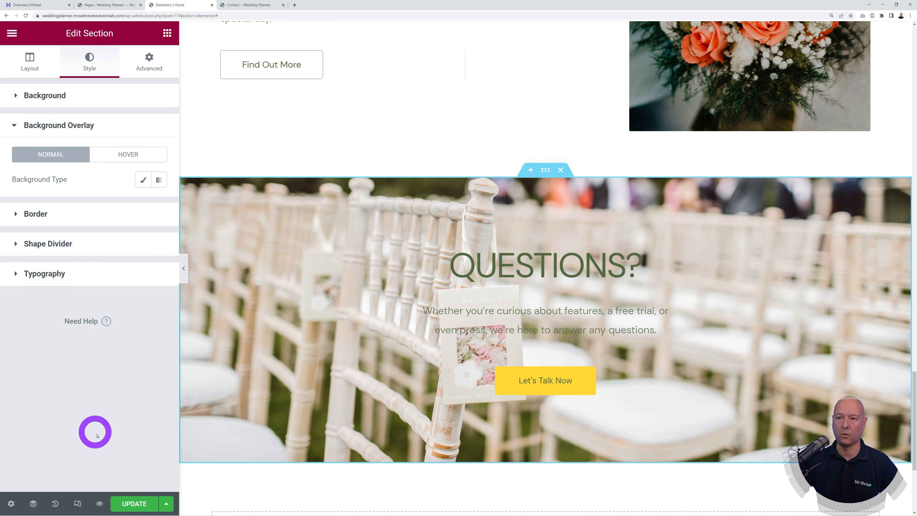
left_click(137, 183)
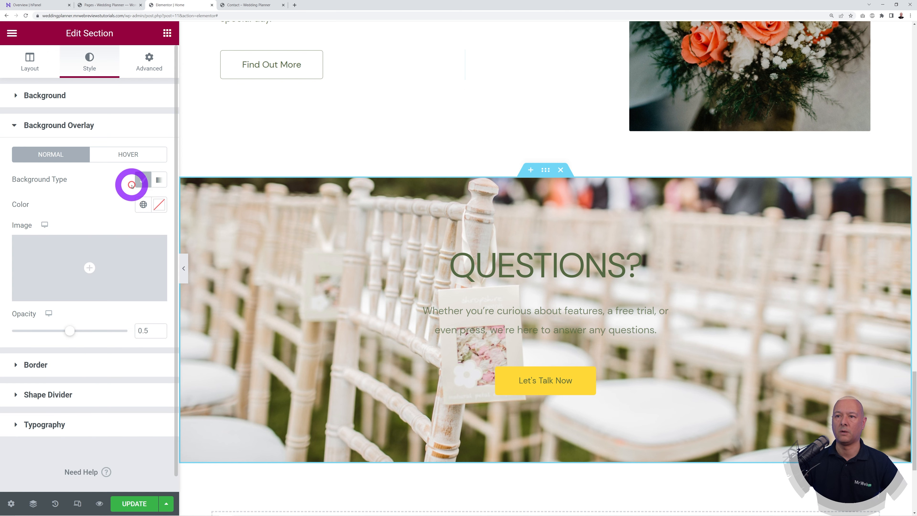
left_click(161, 203)
left_click_drag(72, 301, 14, 360)
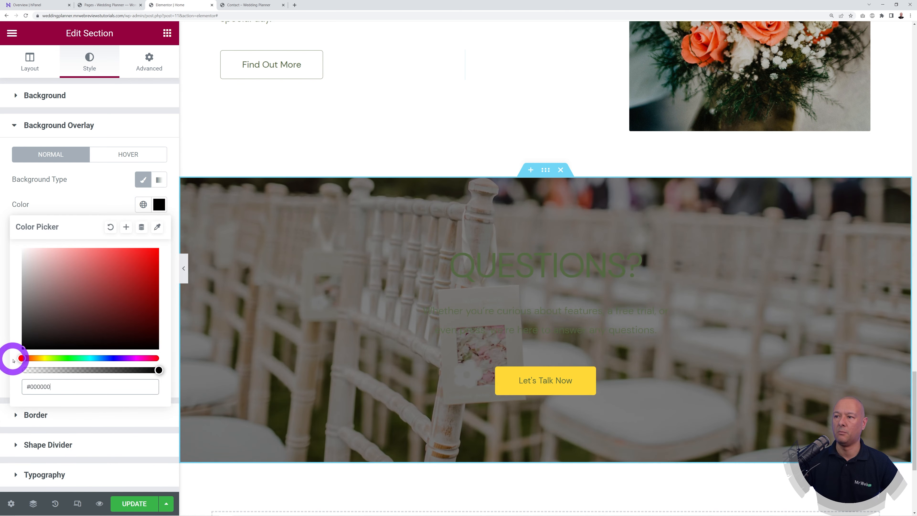
left_click(88, 193)
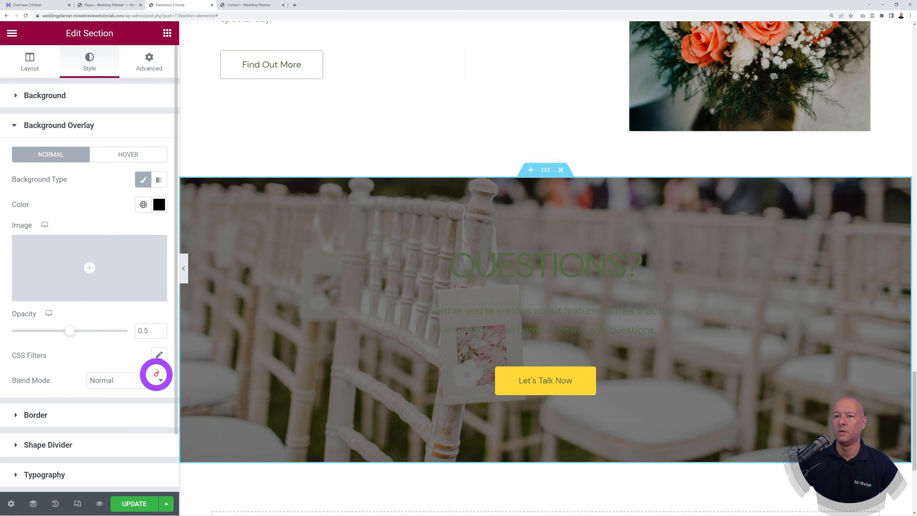
left_click_drag(71, 332, 50, 339)
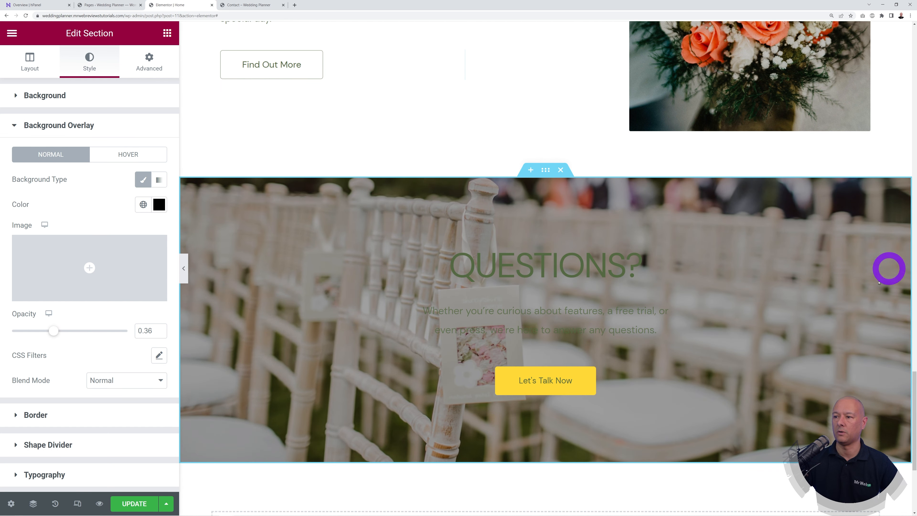
Step: Make the QUESTIONS? heading text colour white
left_click(873, 253)
left_click(79, 75)
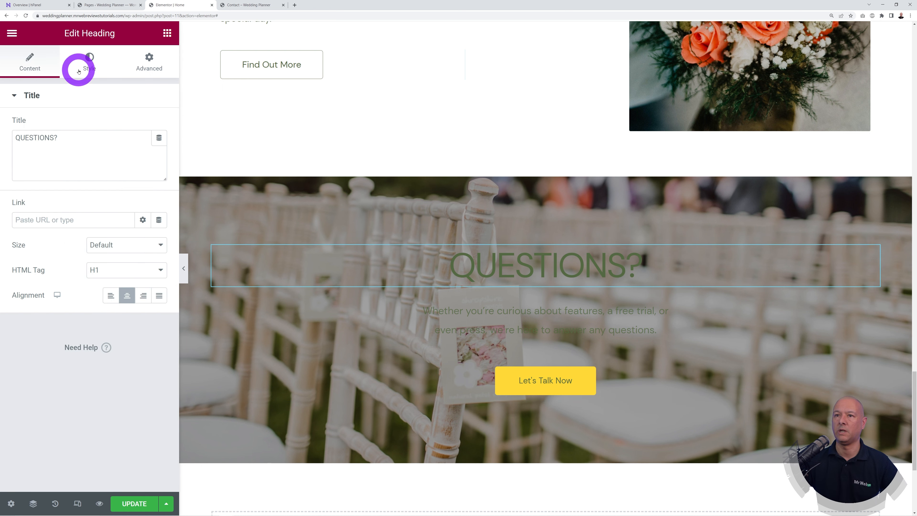
left_click(159, 125)
left_click_drag(90, 231, 16, 164)
left_click(109, 389)
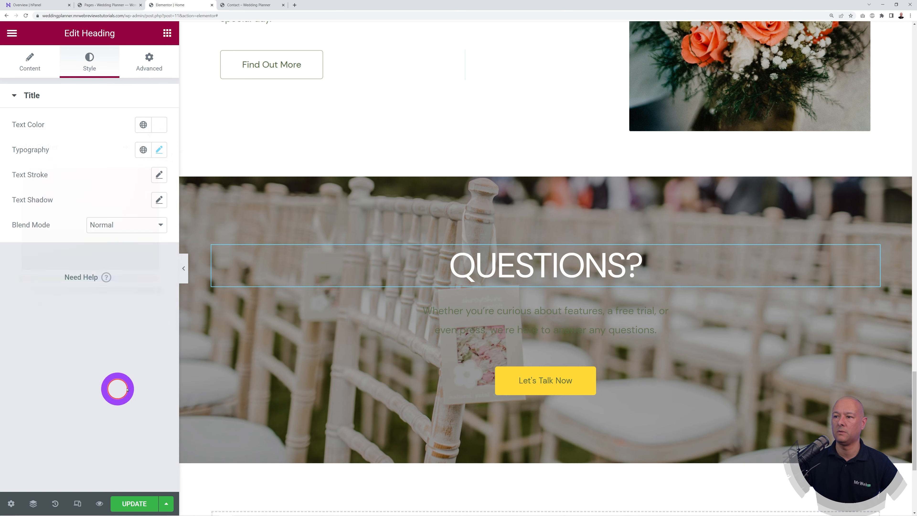
Step: Set the paragraph text to fully opaque #FFFFFF white and update the page
left_click(870, 307)
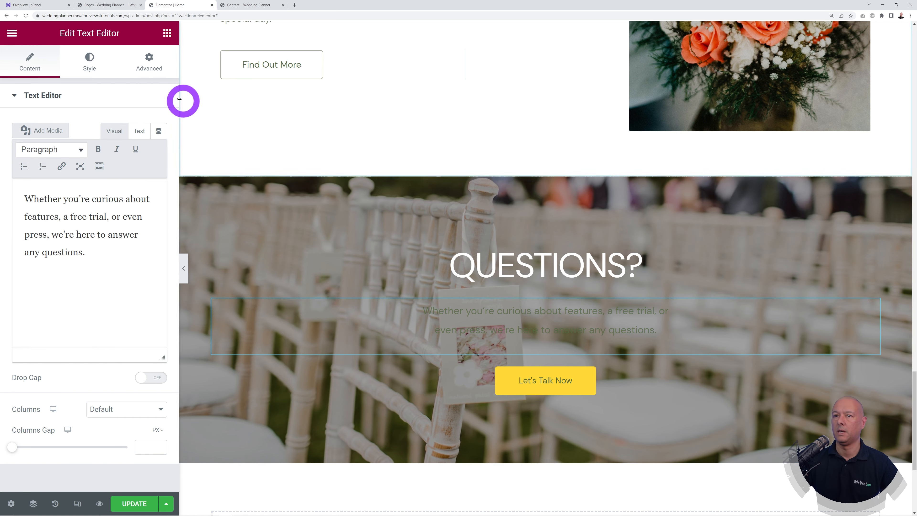
left_click(89, 63)
left_click(161, 153)
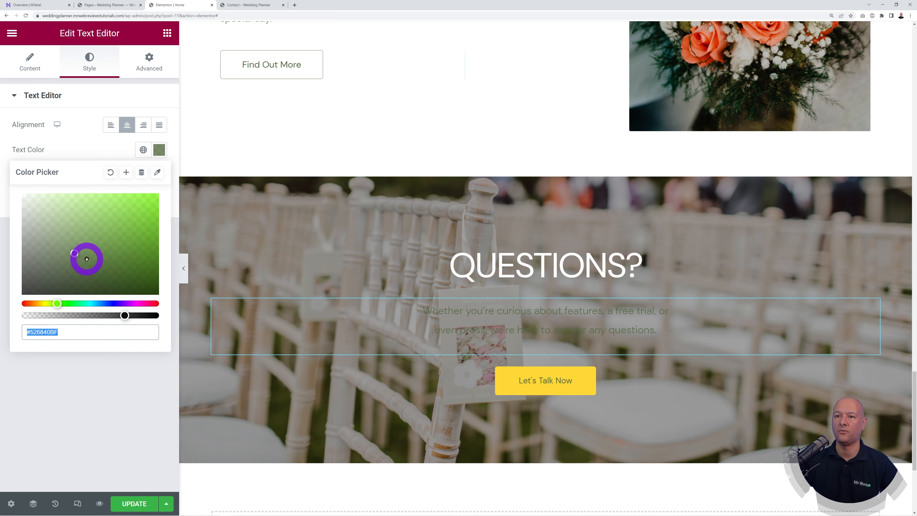
left_click_drag(86, 257, 21, 180)
left_click_drag(128, 315, 163, 316)
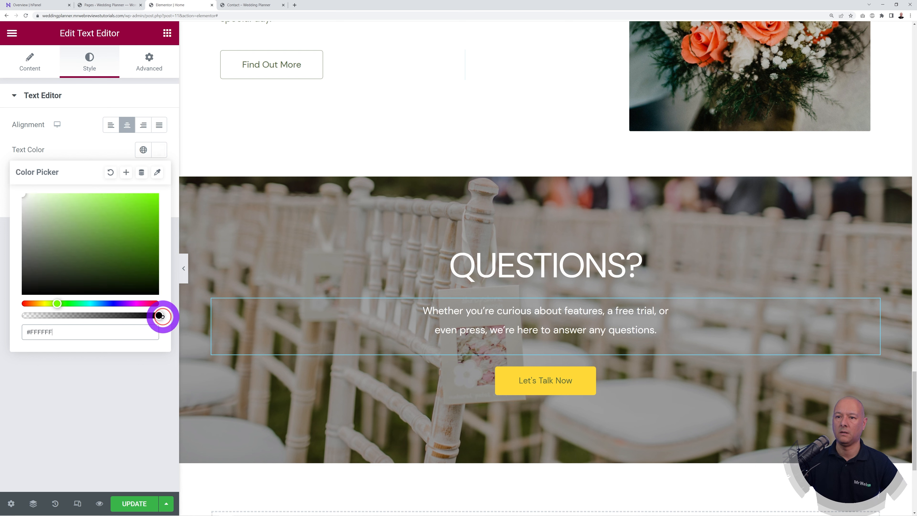
left_click(117, 412)
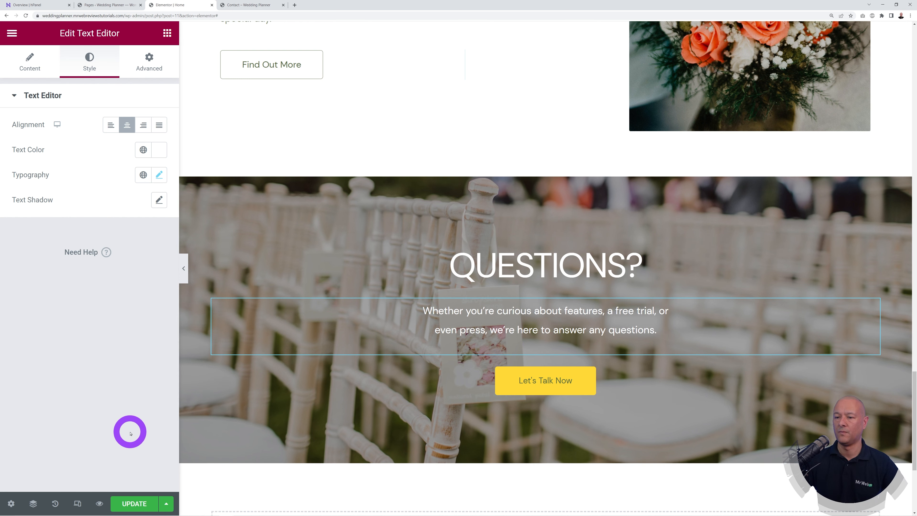
left_click(133, 503)
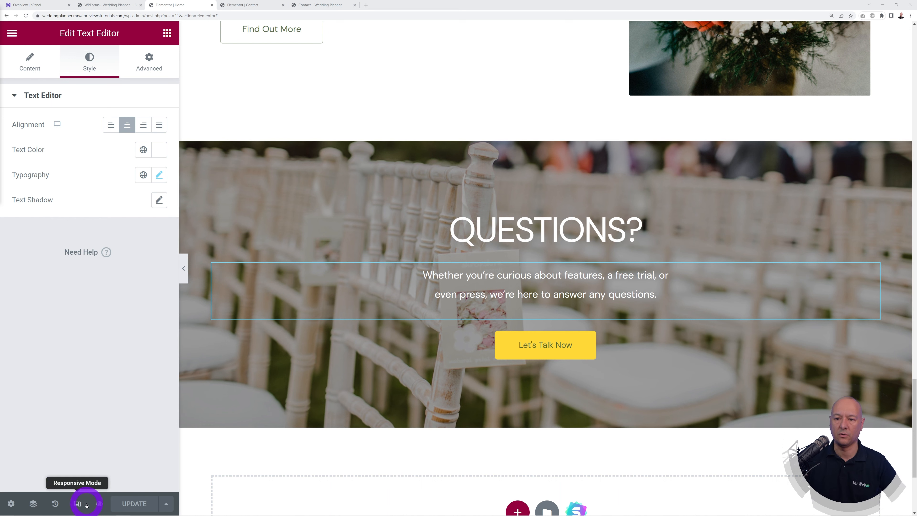
Step: Turn on Responsive Mode and preview the homepage at tablet width
left_click(77, 504)
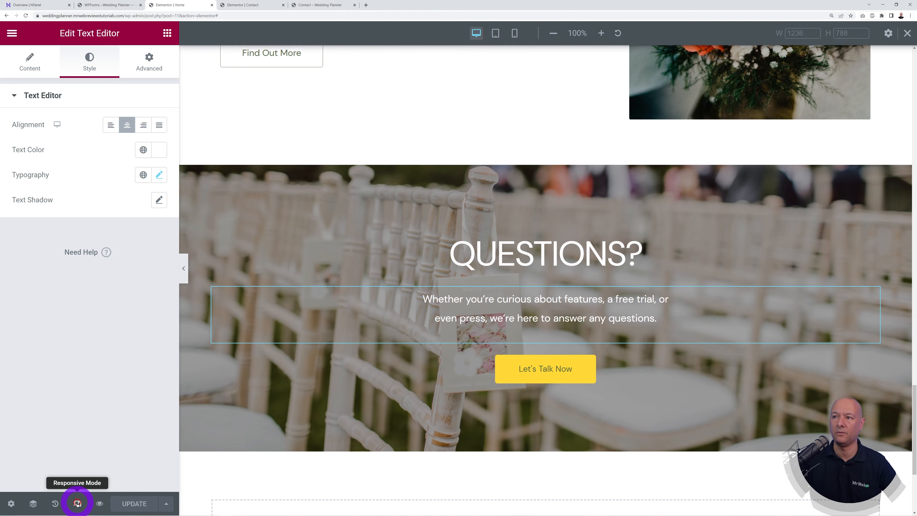
left_click(496, 33)
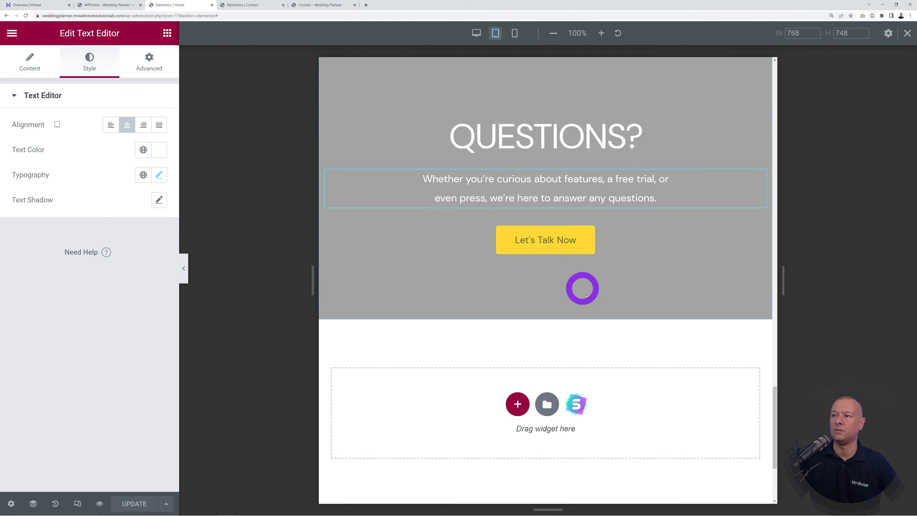
scroll(601, 314, "up", 15)
scroll(599, 313, "up", 15)
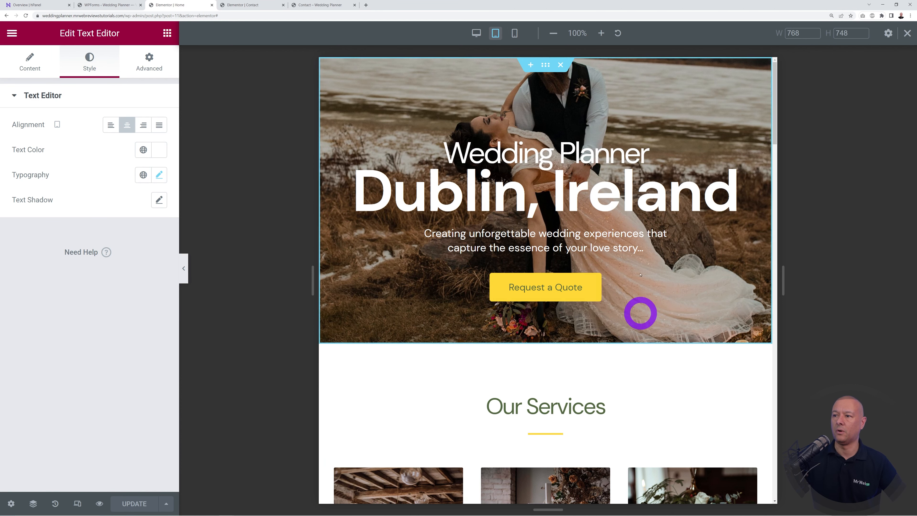
scroll(691, 372, "down", 8)
scroll(685, 371, "up", 8)
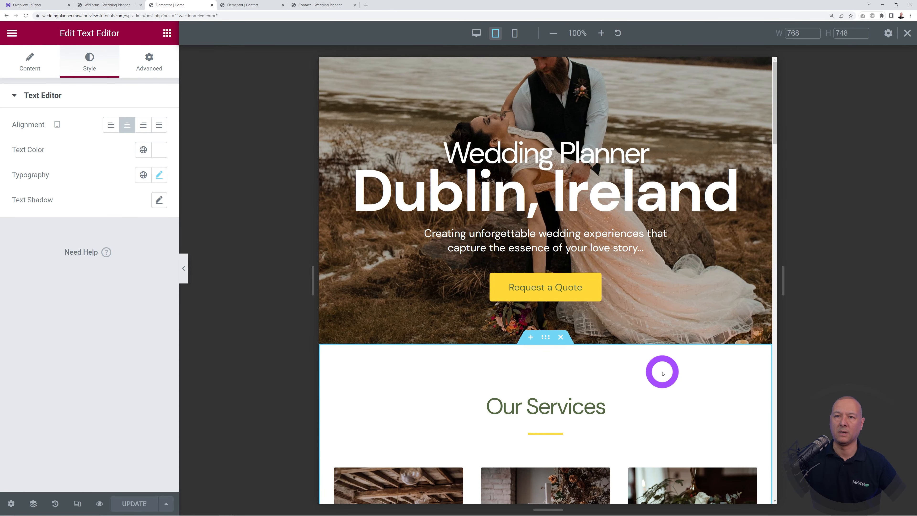
Step: Preview the page at mobile width, where the hero heading wraps to 'Dublin, / Ireland'
left_click(514, 33)
scroll(645, 370, "down", 10)
scroll(650, 336, "down", 5)
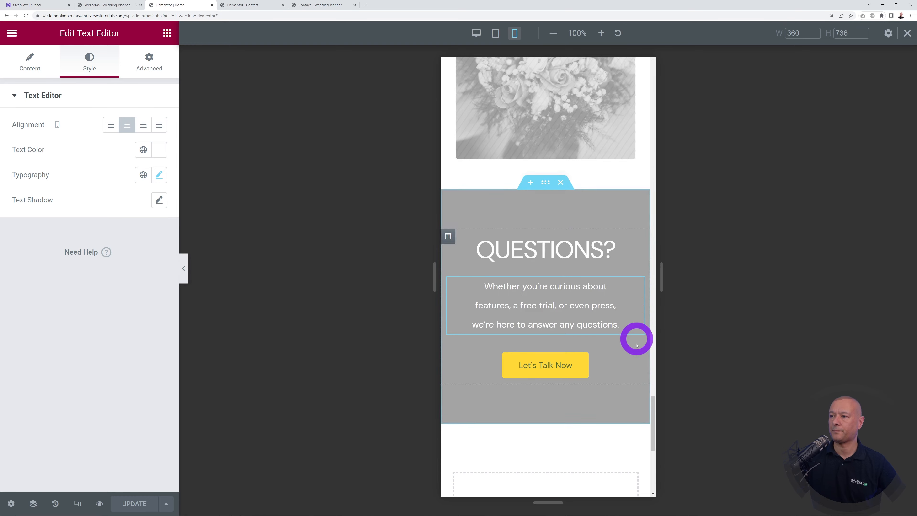
scroll(613, 289, "up", 10)
left_click_drag(652, 344, 667, 76)
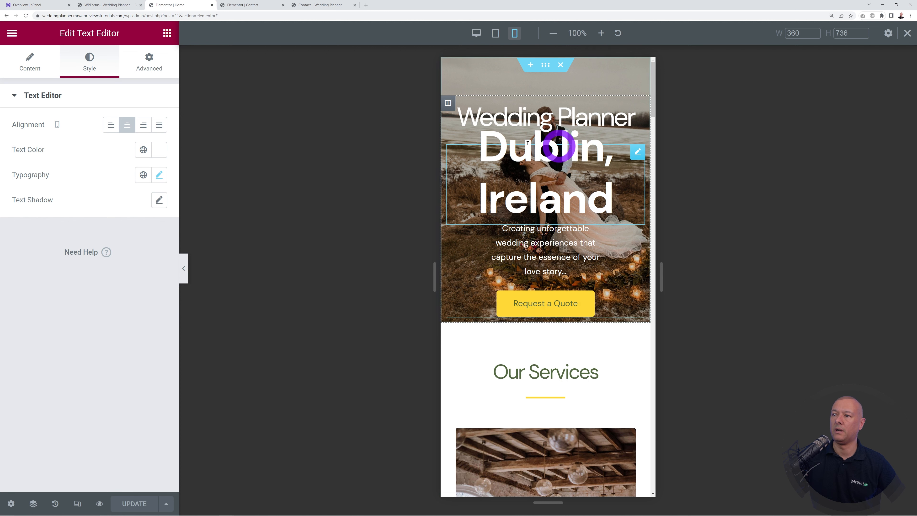
Step: Reduce the Dublin, Ireland heading's mobile font size from 72 to 50 px
left_click(638, 154)
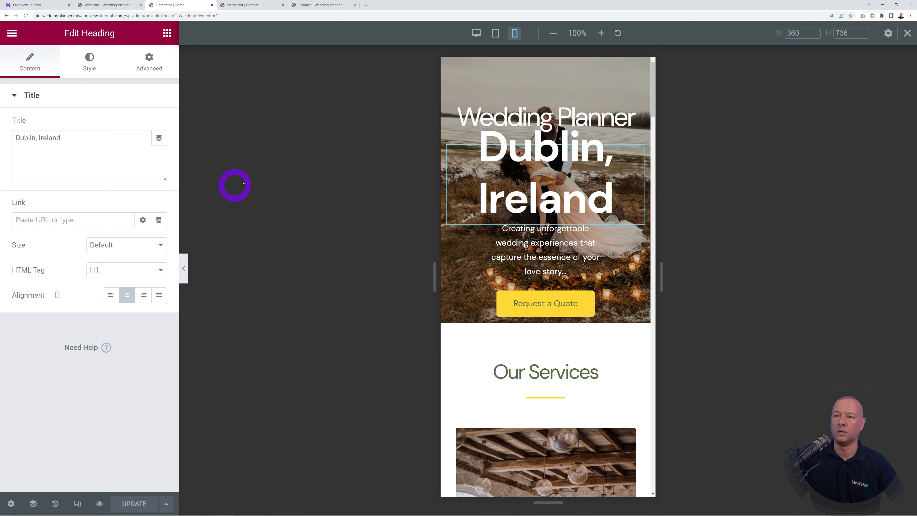
left_click(91, 71)
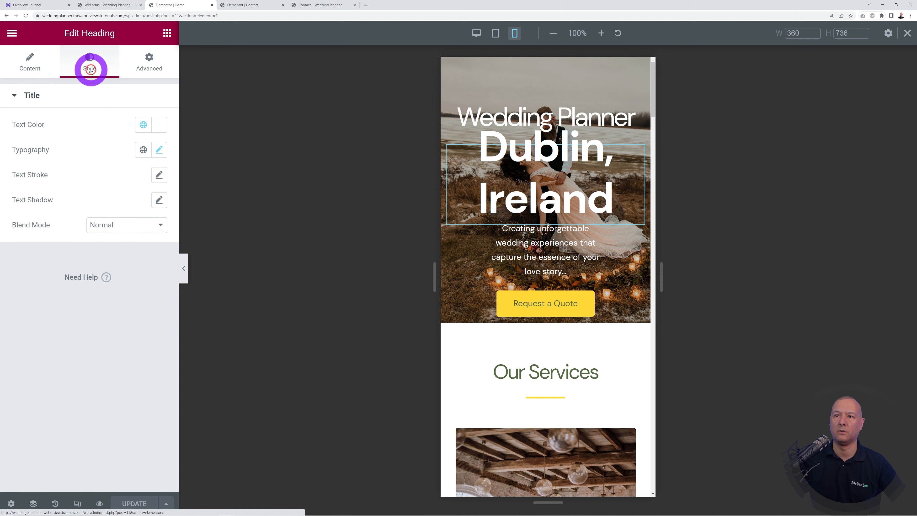
left_click(160, 151)
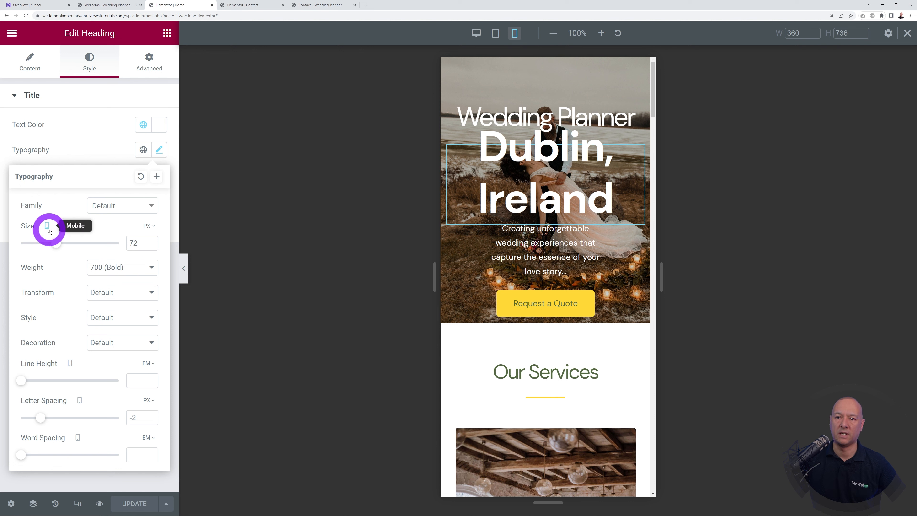
left_click_drag(56, 248, 42, 248)
left_click(111, 107)
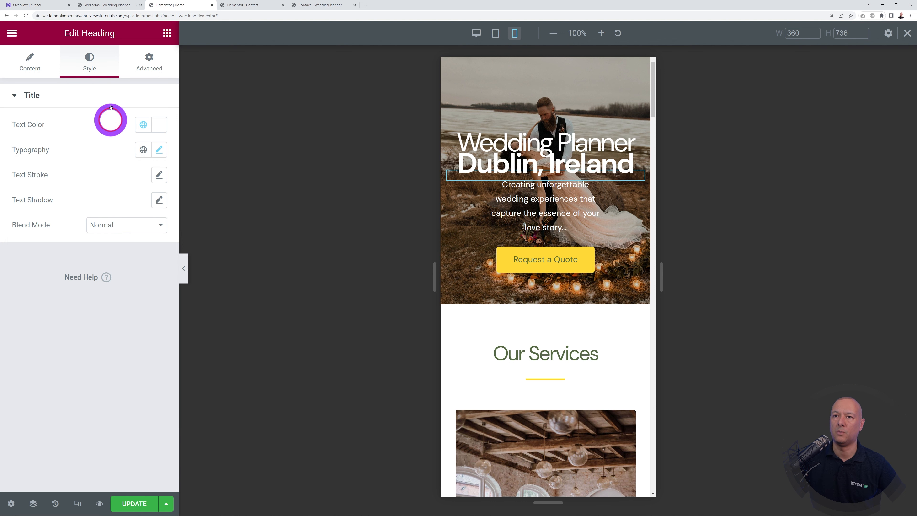
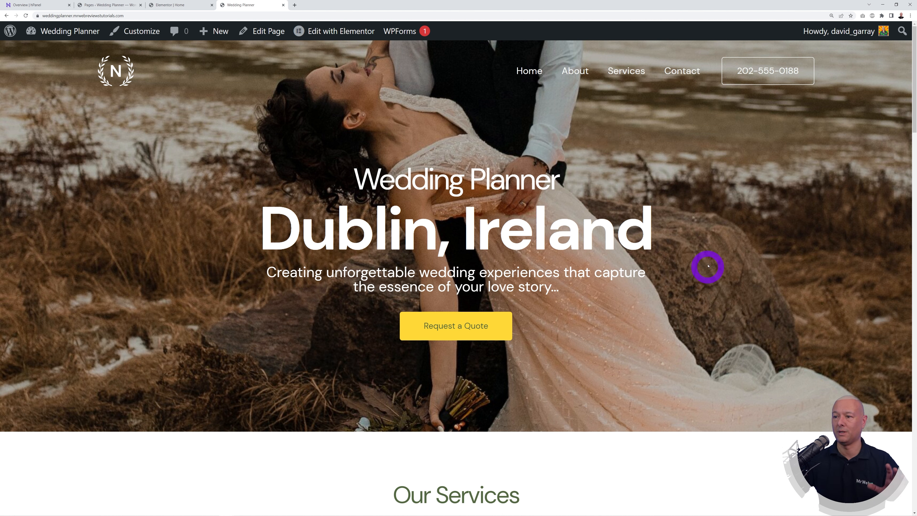
Step: Scroll down through the live site page to review its content
scroll(707, 269, "down", 10)
scroll(824, 307, "down", 15)
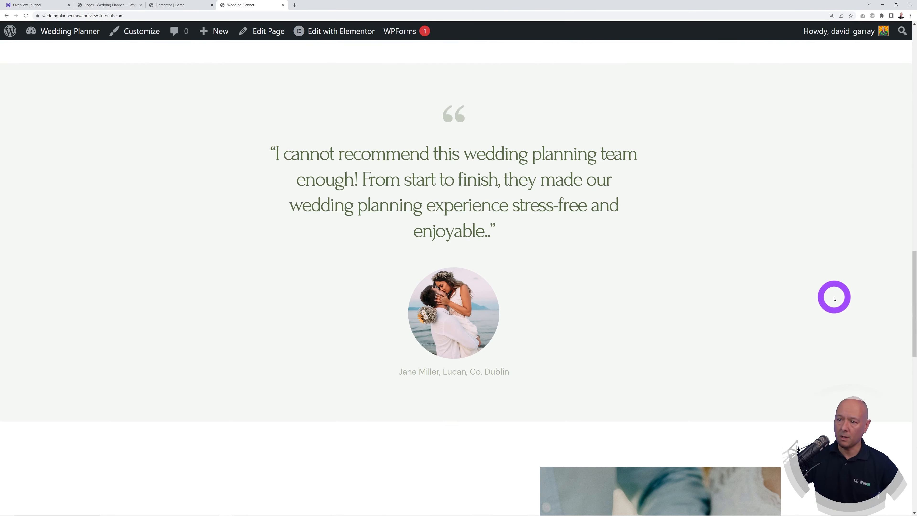
scroll(794, 294, "down", 3)
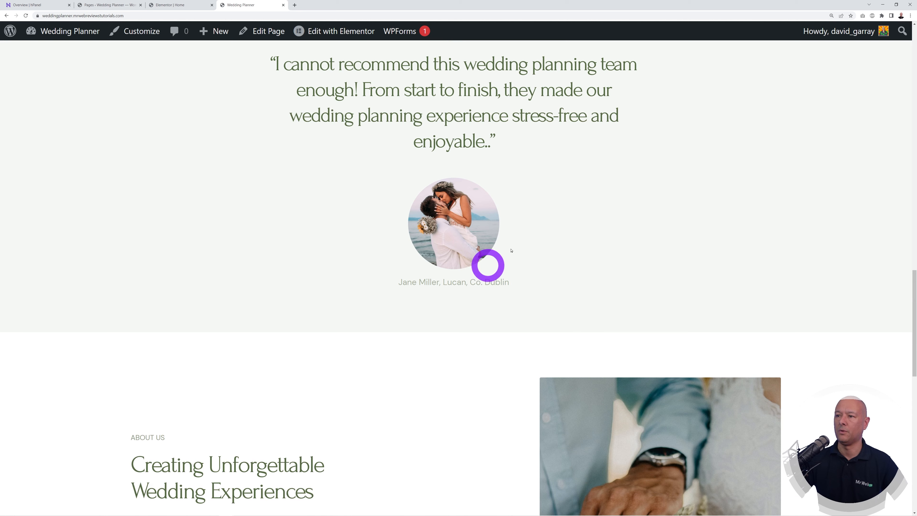
scroll(838, 314, "down", 8)
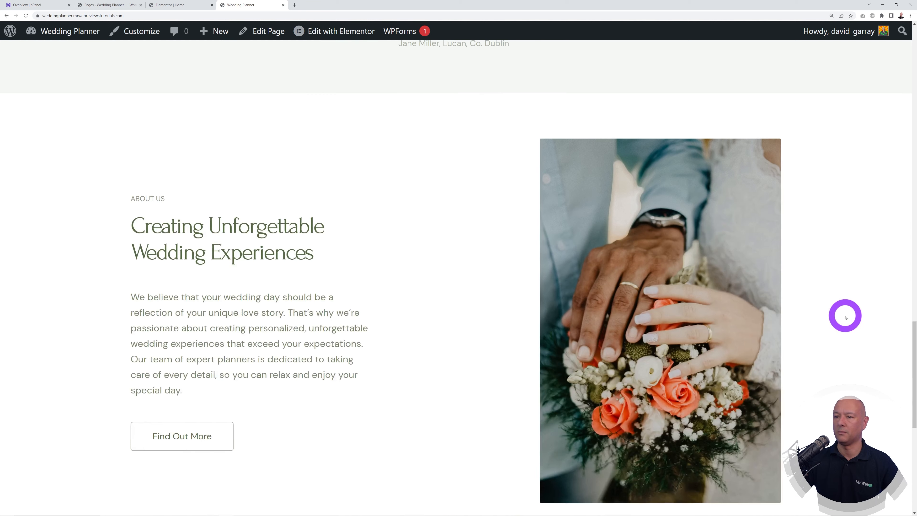
scroll(845, 317, "down", 2)
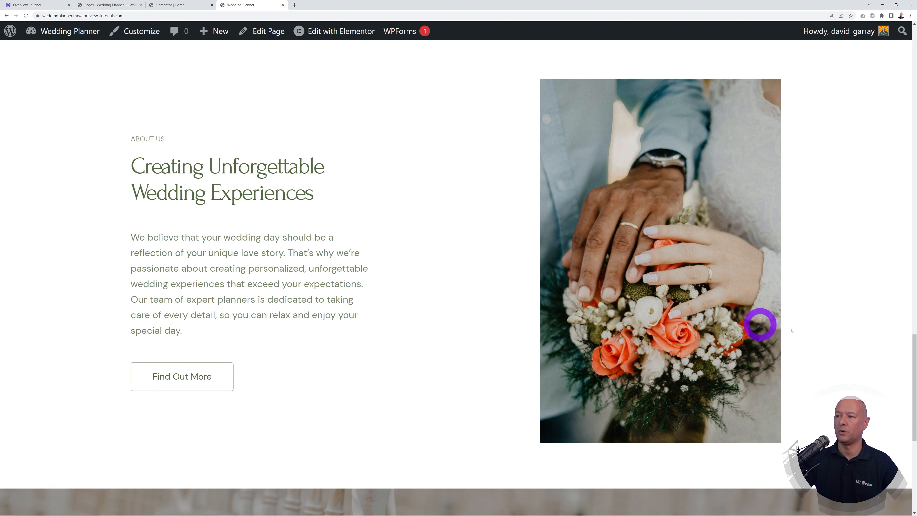
scroll(837, 323, "down", 10)
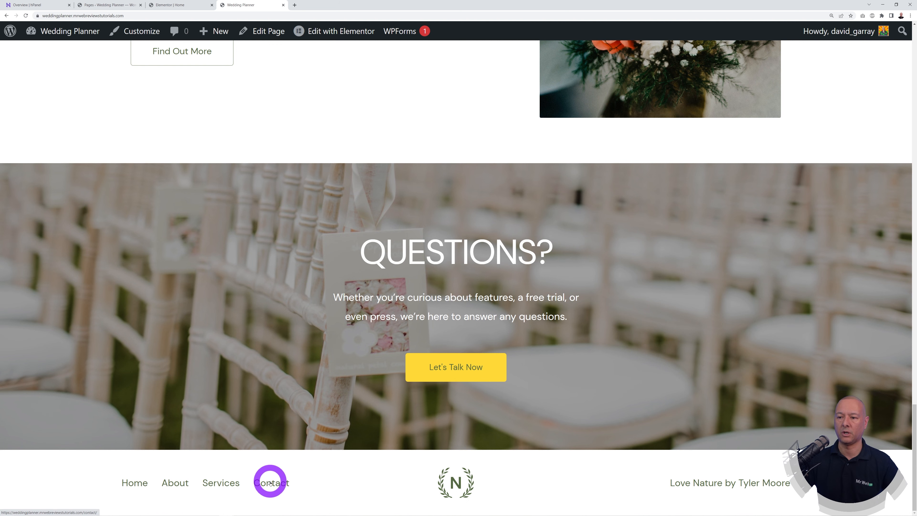
left_click_drag(911, 494, 910, 133)
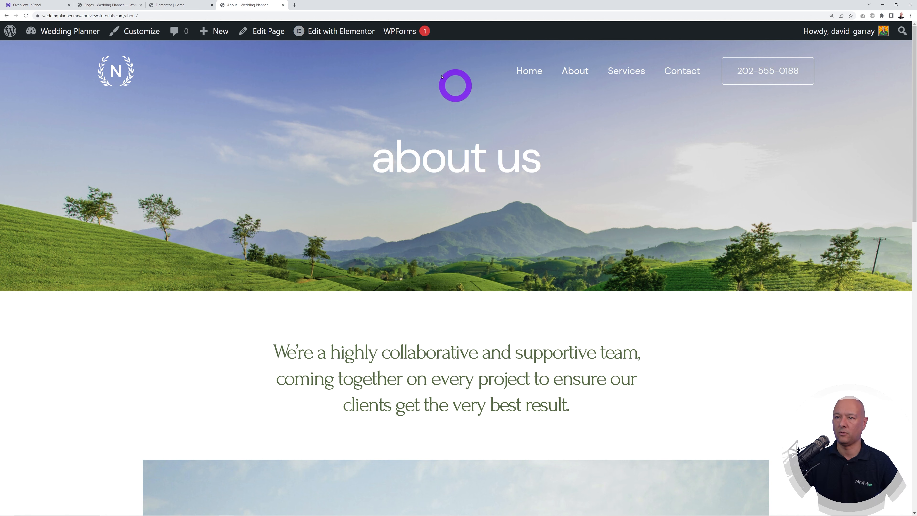
scroll(655, 368, "down", 3)
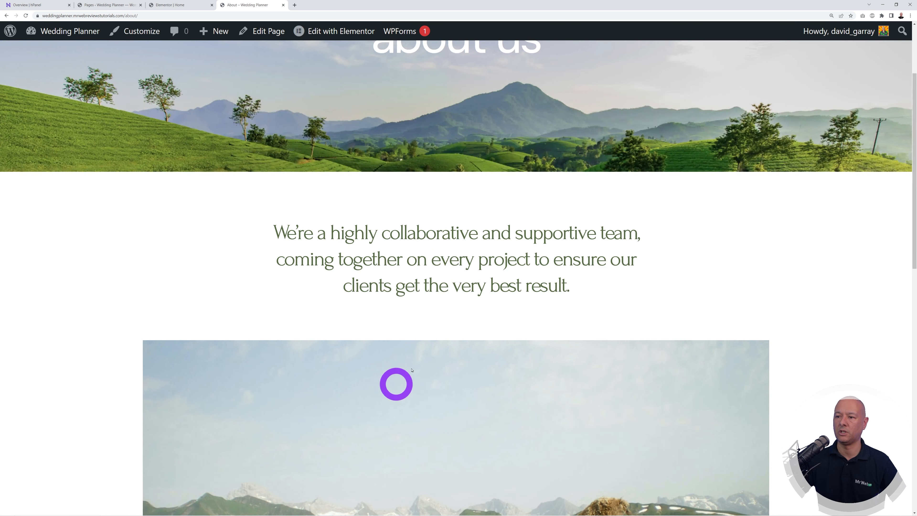
scroll(442, 375, "down", 1)
scroll(454, 361, "up", 4)
Step: Go back to Home, look over the Contact page, then switch to the admin Pages list
left_click(529, 71)
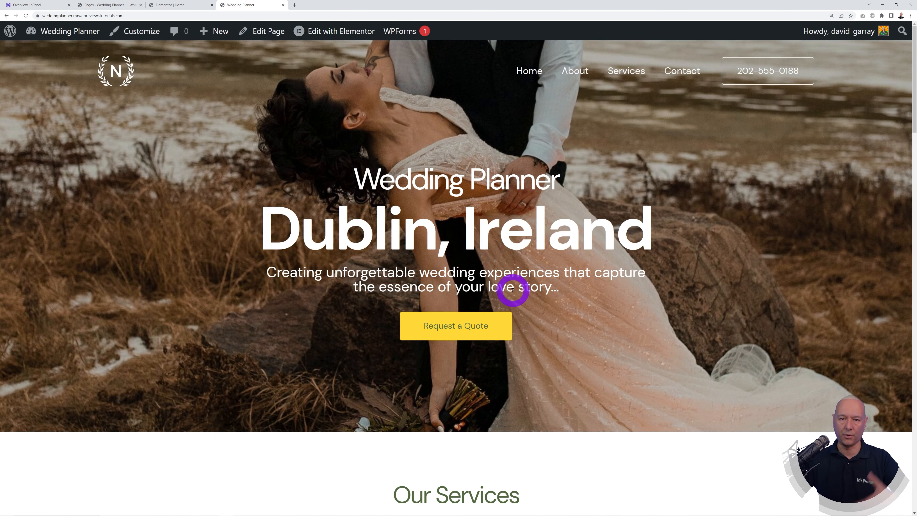
left_click(681, 71)
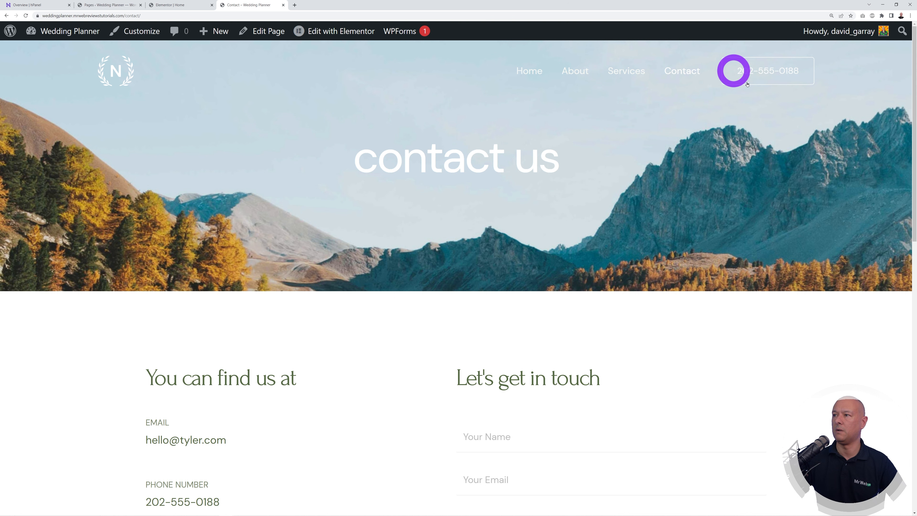
scroll(866, 350, "down", 3)
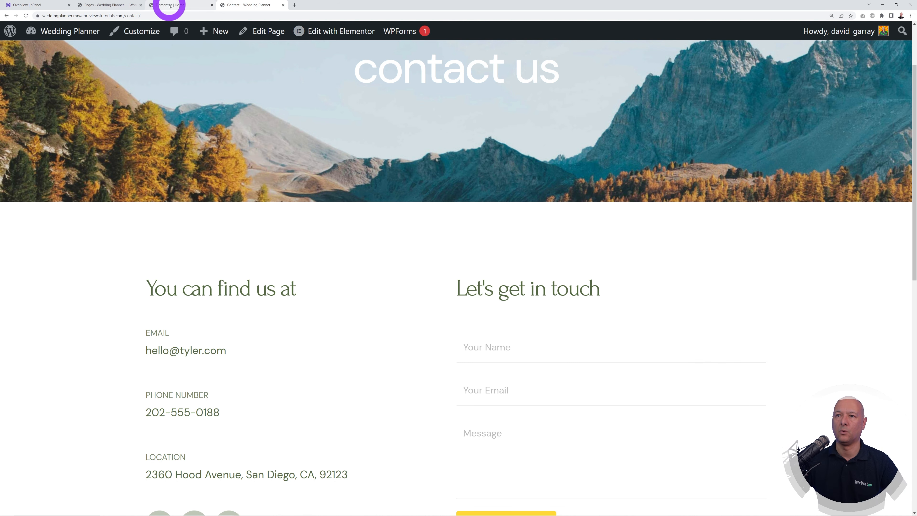
left_click(112, 5)
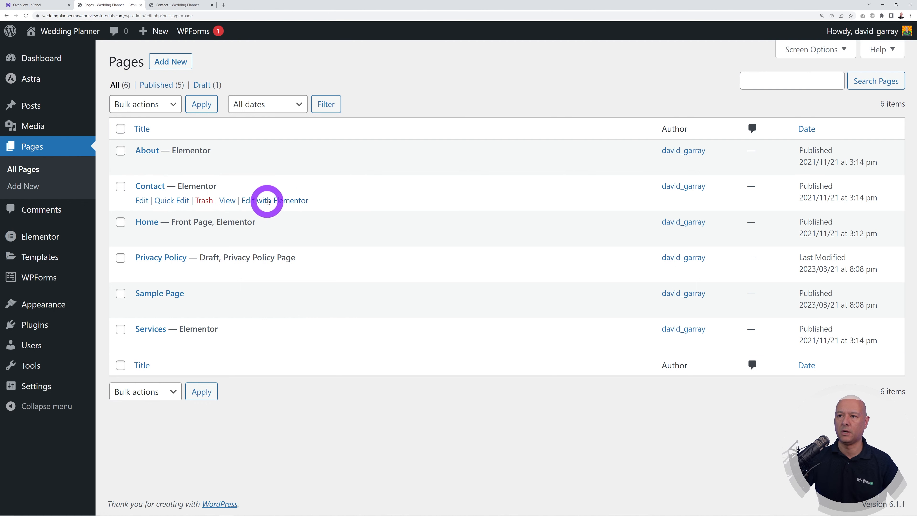
Step: Open the Contact page in the Elementor editor in a new tab
right_click(279, 200)
left_click(287, 205)
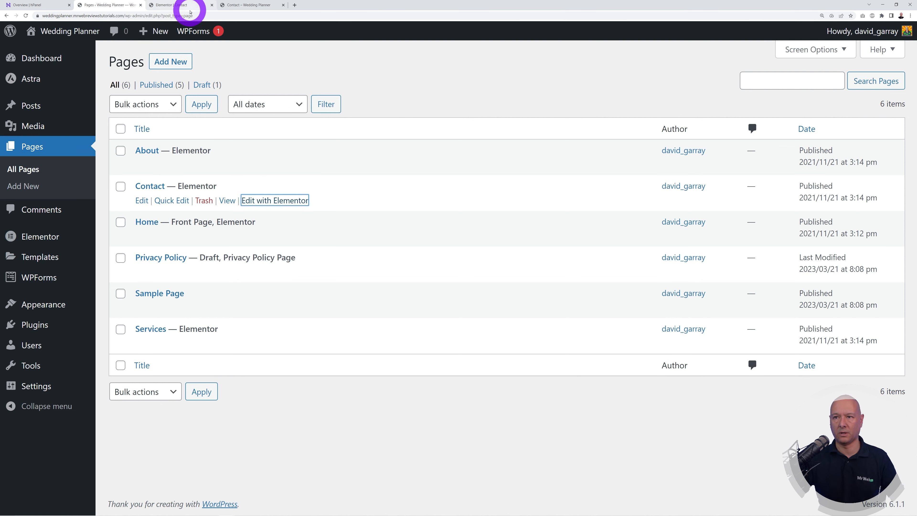
left_click(171, 5)
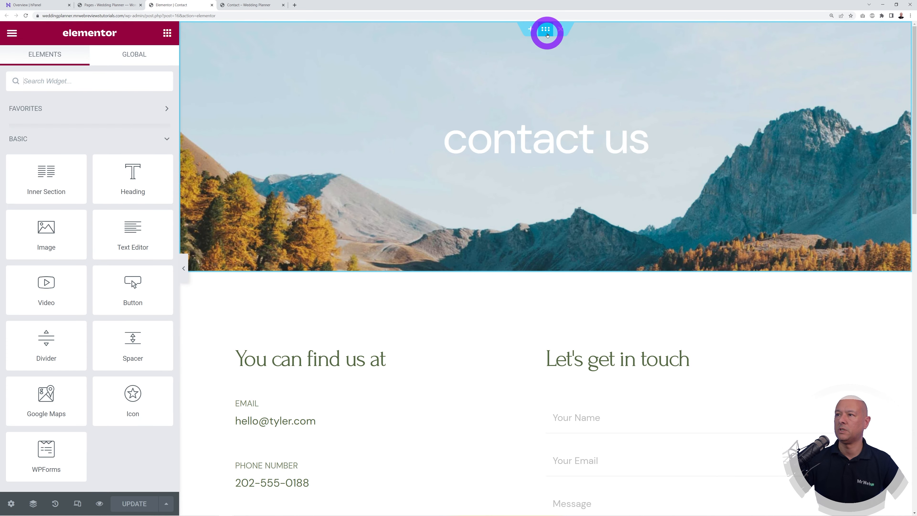
Step: Replace the header section's background with an uploaded Dublin bridge sunset photo
left_click(547, 34)
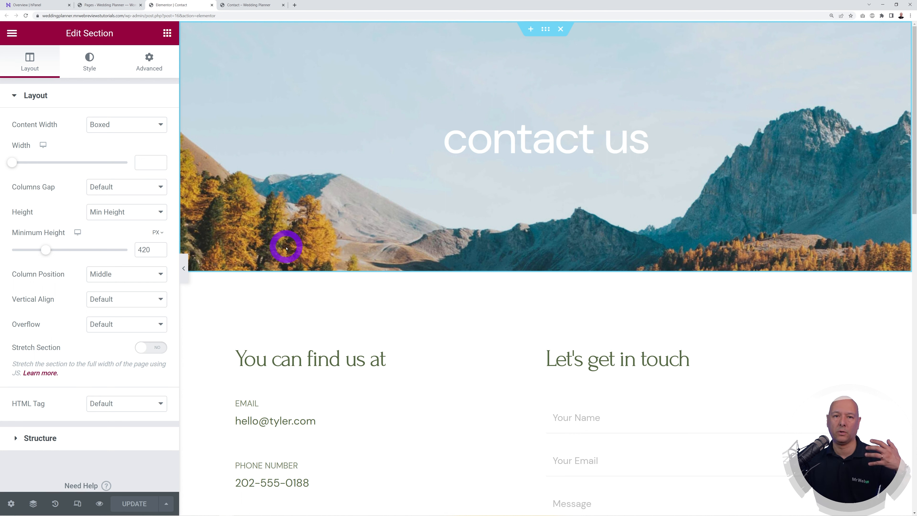
left_click(90, 62)
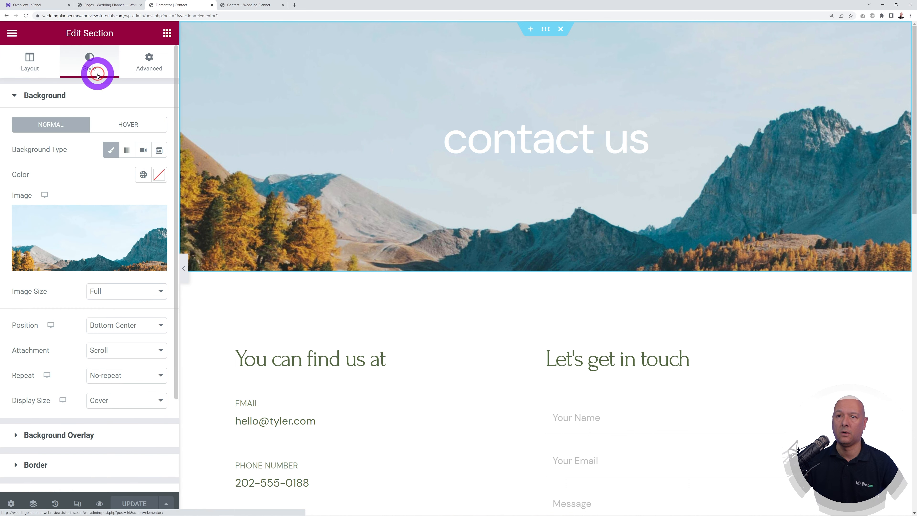
left_click(111, 236)
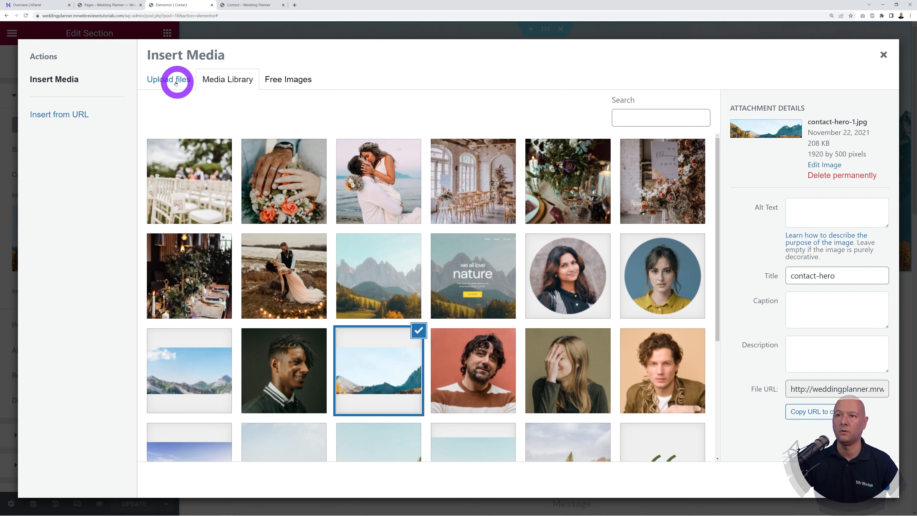
left_click(170, 79)
left_click(518, 260)
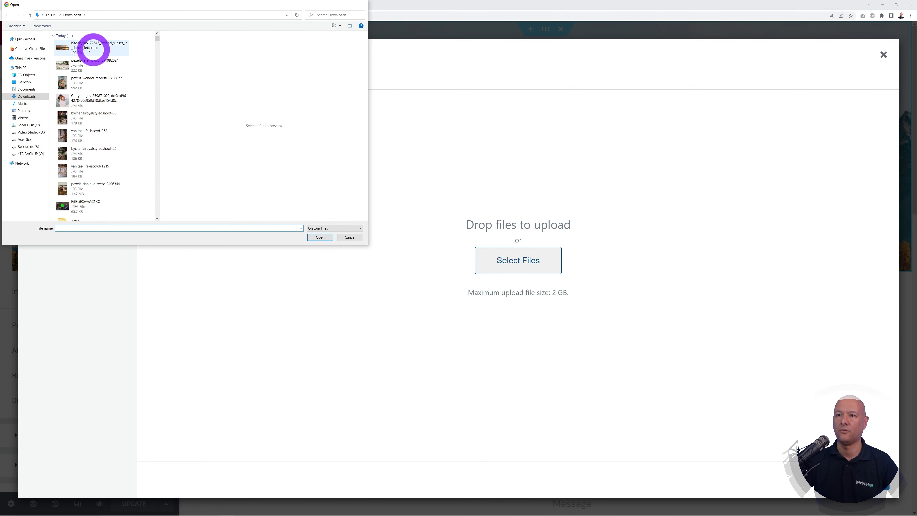
left_click(93, 47)
left_click(319, 237)
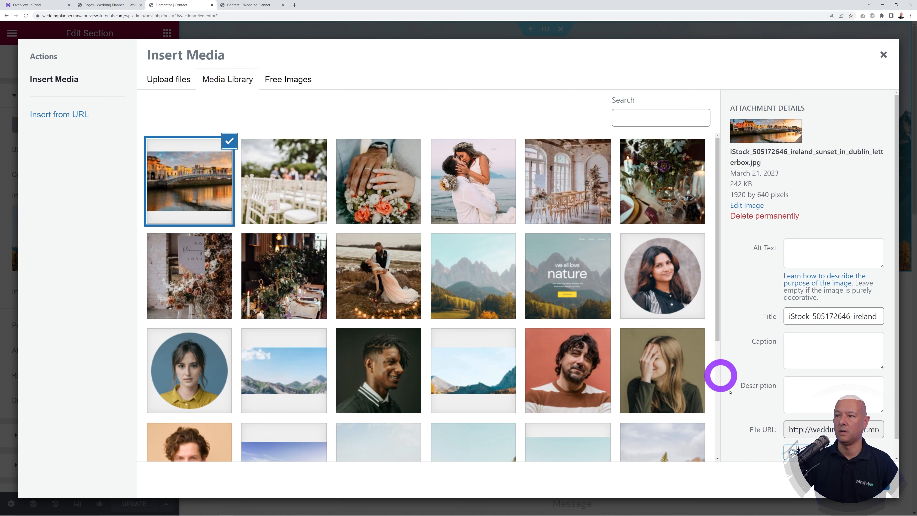
left_click(860, 480)
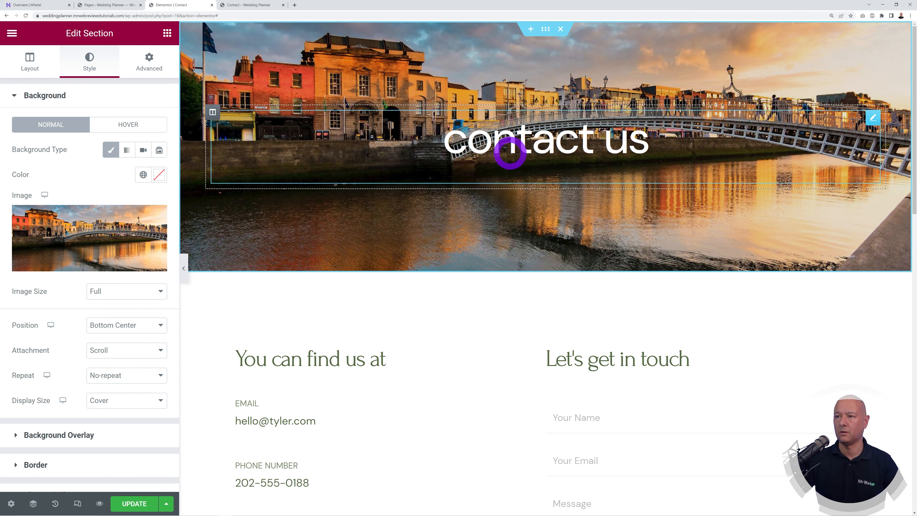
Step: Raise the header's black background overlay opacity to 0.19
left_click(86, 433)
mouse_move(24, 331)
left_mouse_down()
mouse_move(62, 330)
mouse_move(40, 331)
left_mouse_up()
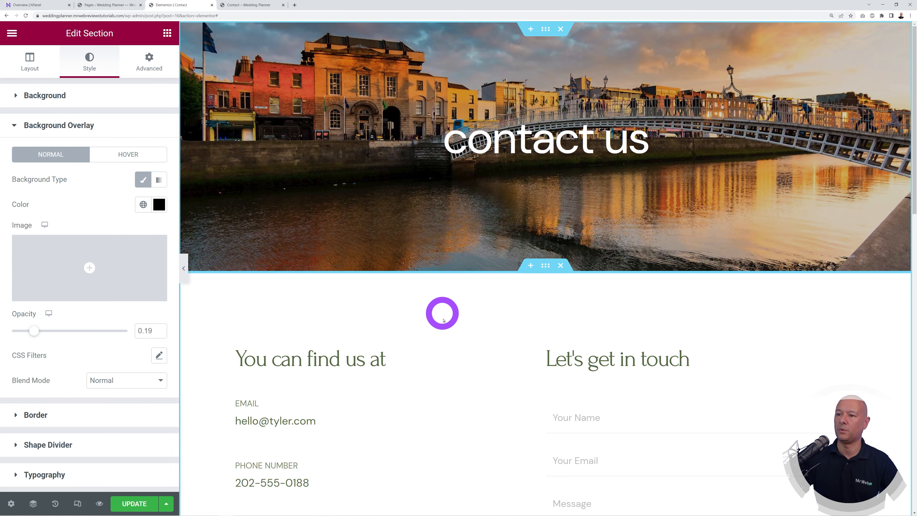
scroll(450, 323, "down", 2)
scroll(450, 323, "down", 5)
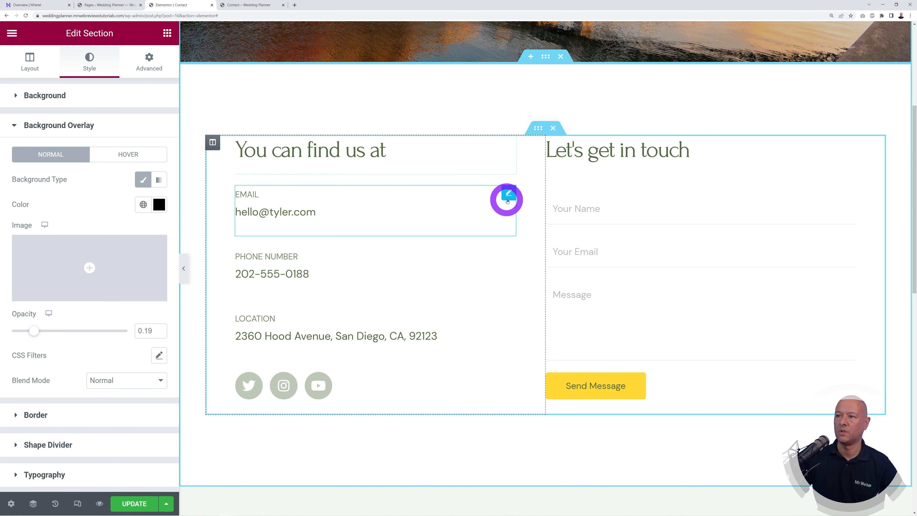
Step: Replace the contact email address and phone number with the new details
left_click(510, 194)
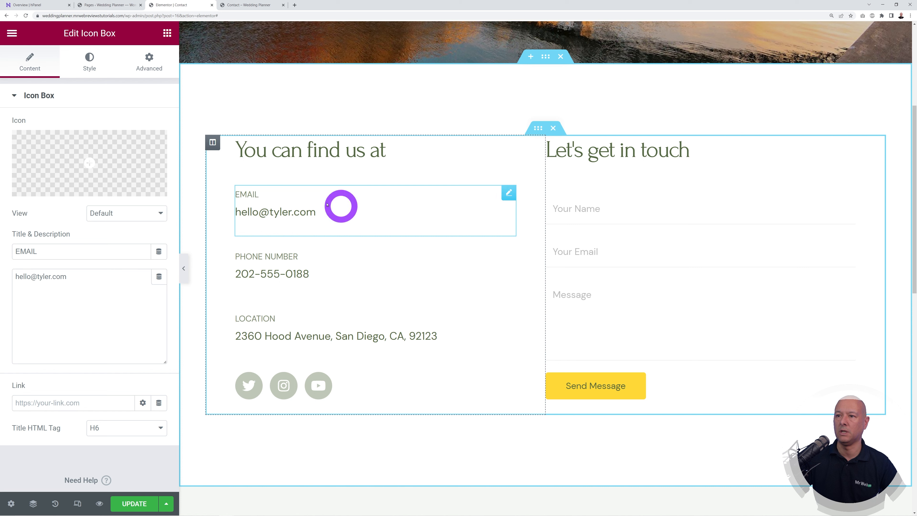
left_click_drag(72, 277, 1, 277)
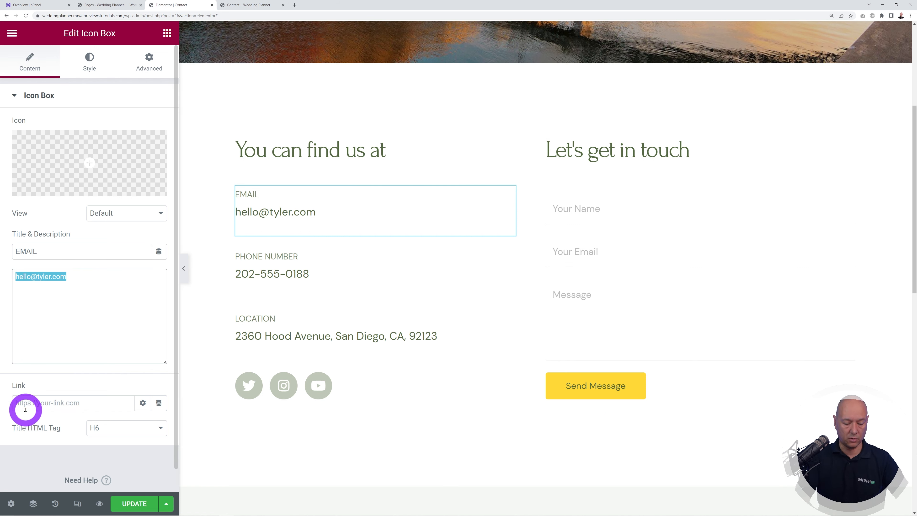
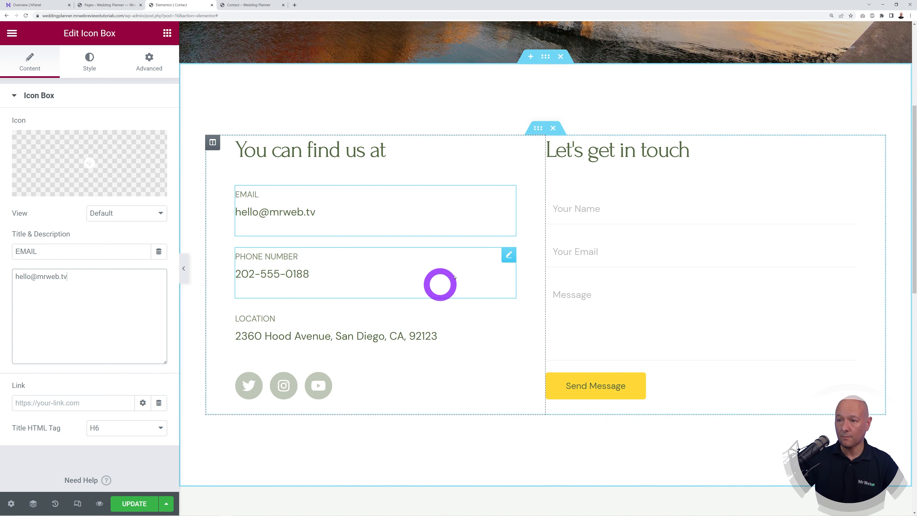
left_click(503, 254)
left_click_drag(118, 284, 1, 277)
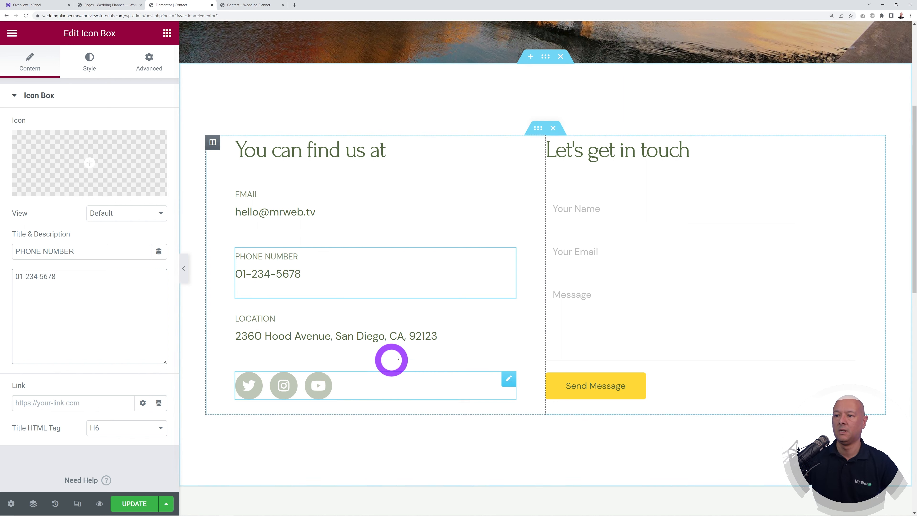
Step: Replace the old San Diego location with the new Ireland address
left_click(506, 315)
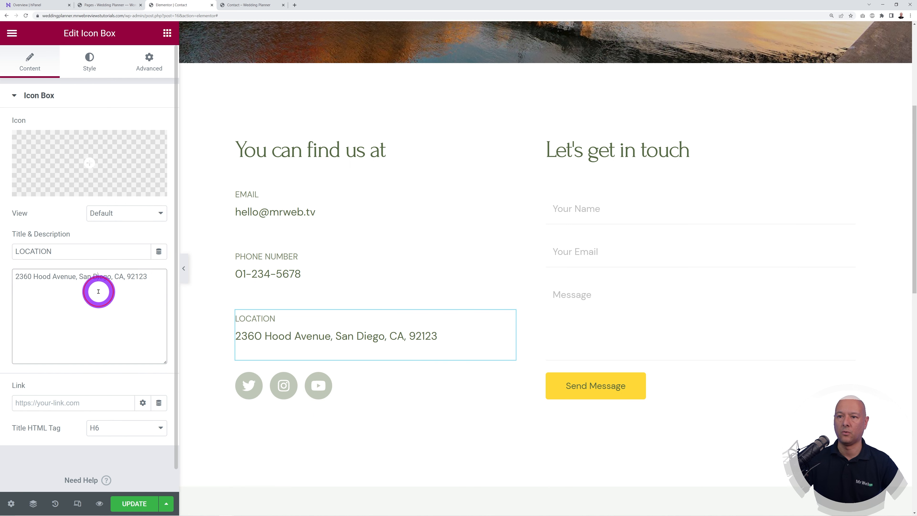
triple_click(82, 329)
type("123")
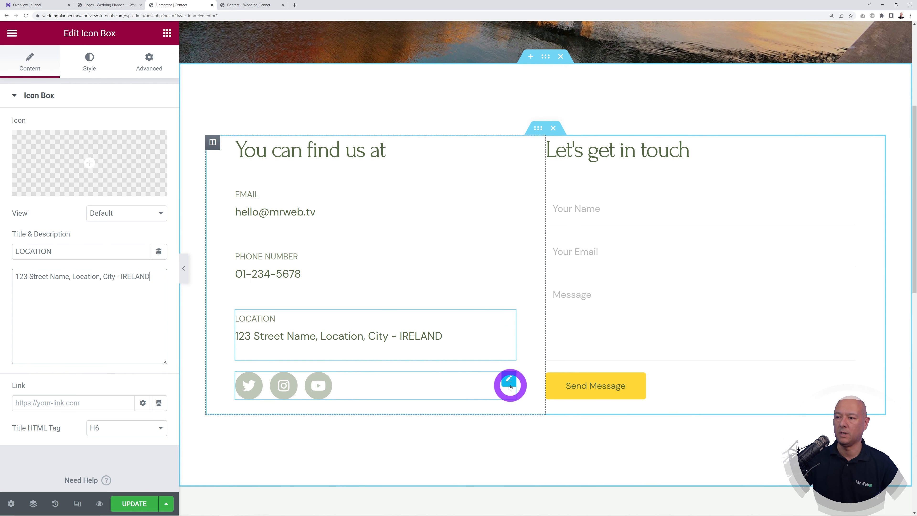
left_click(509, 383)
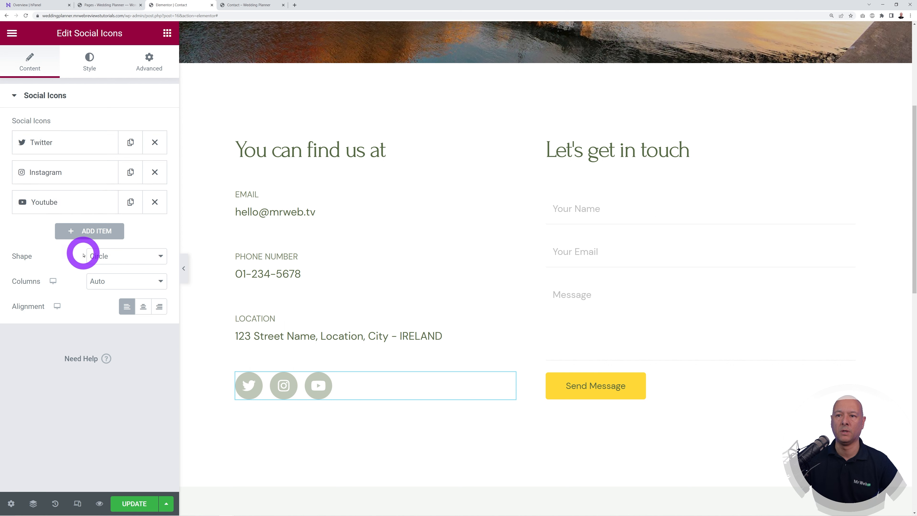
Step: Add a LinkedIn icon from the icon library as a new social icon item
left_click(86, 233)
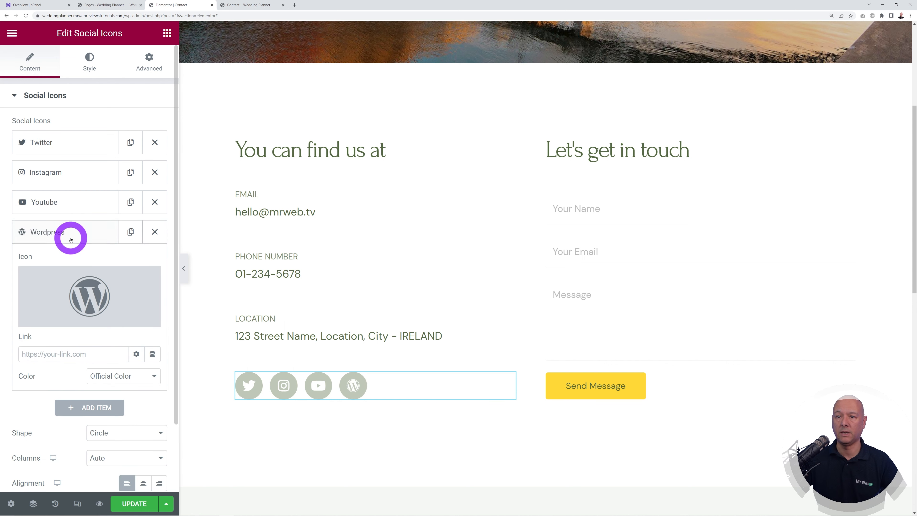
left_click(94, 300)
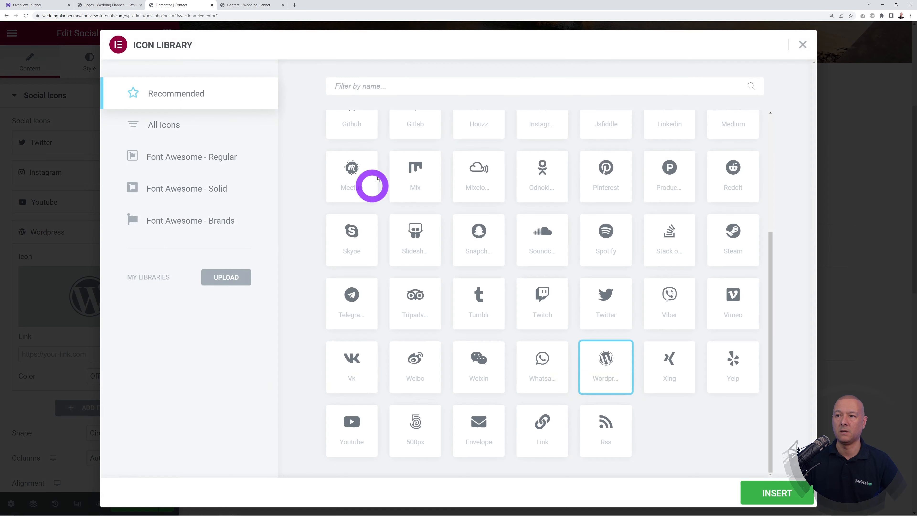
left_click(372, 93)
type("link")
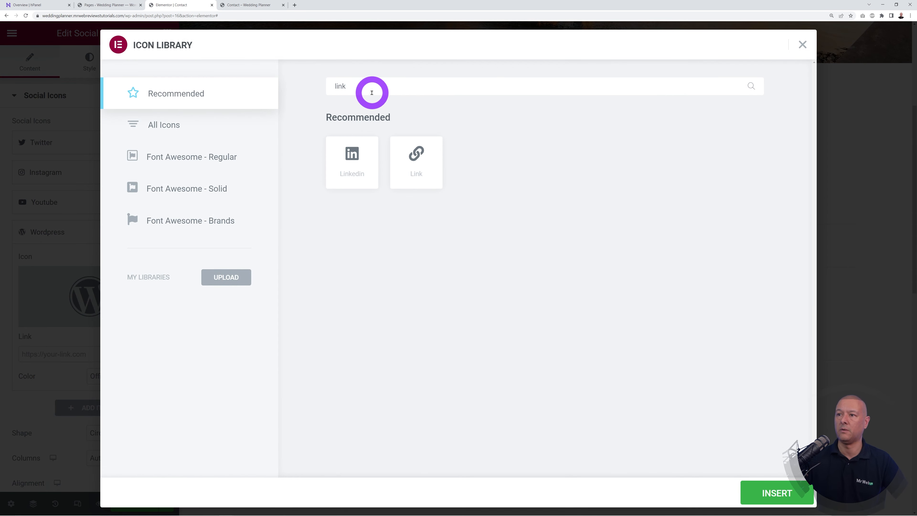
left_click(359, 152)
left_click(772, 492)
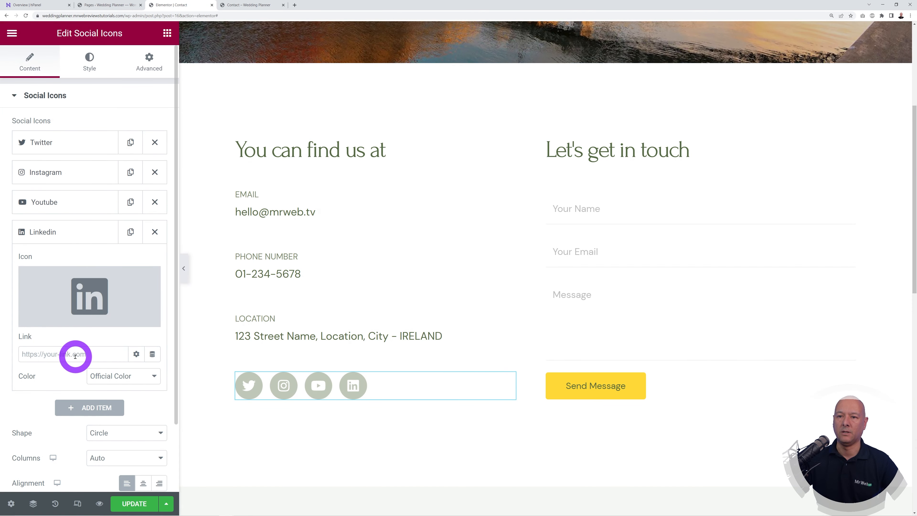
left_click(75, 360)
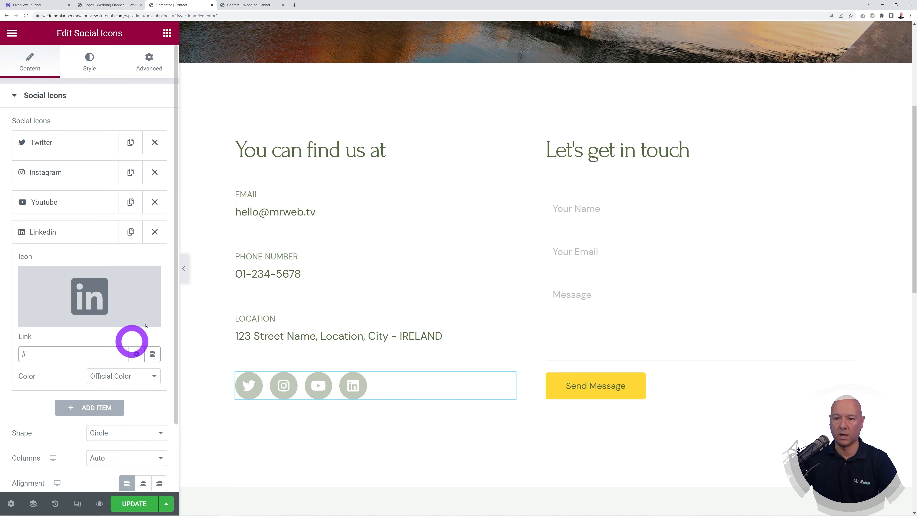
Step: Give the Twitter social icon a custom red colour
left_click(41, 201)
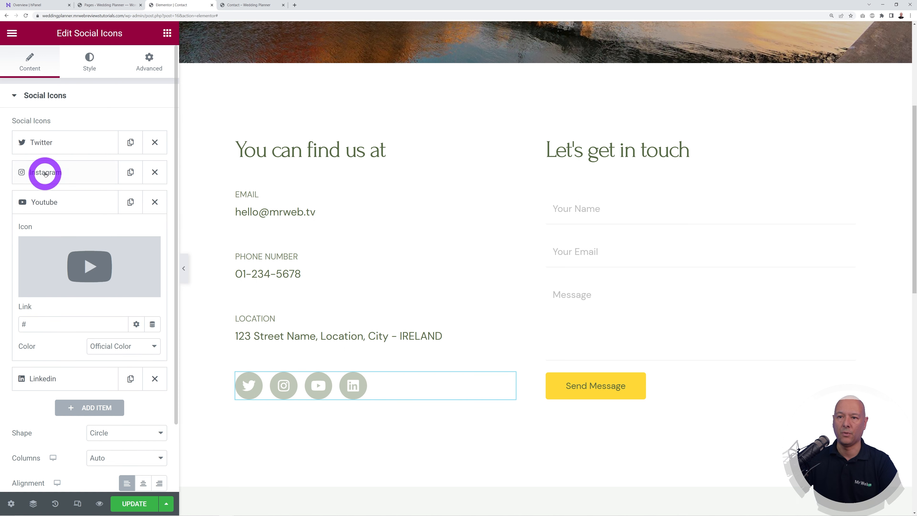
left_click(59, 172)
left_click(60, 142)
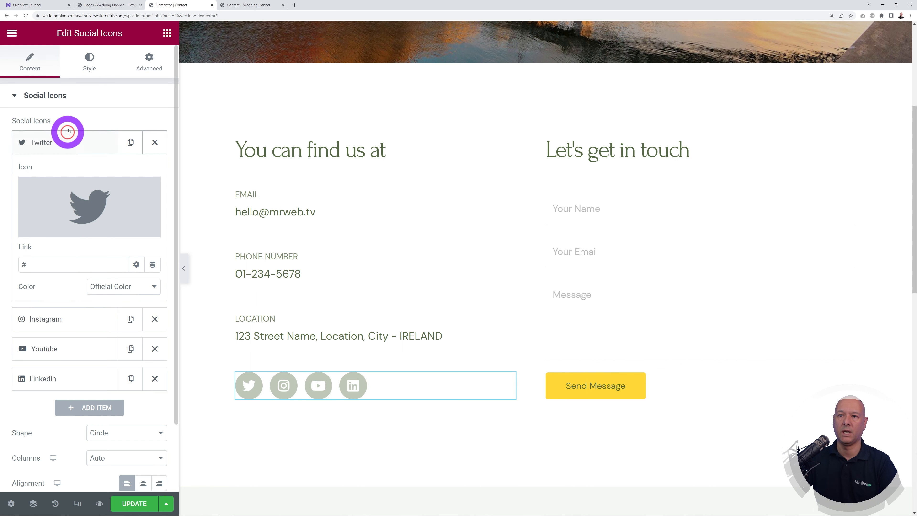
left_click(49, 143)
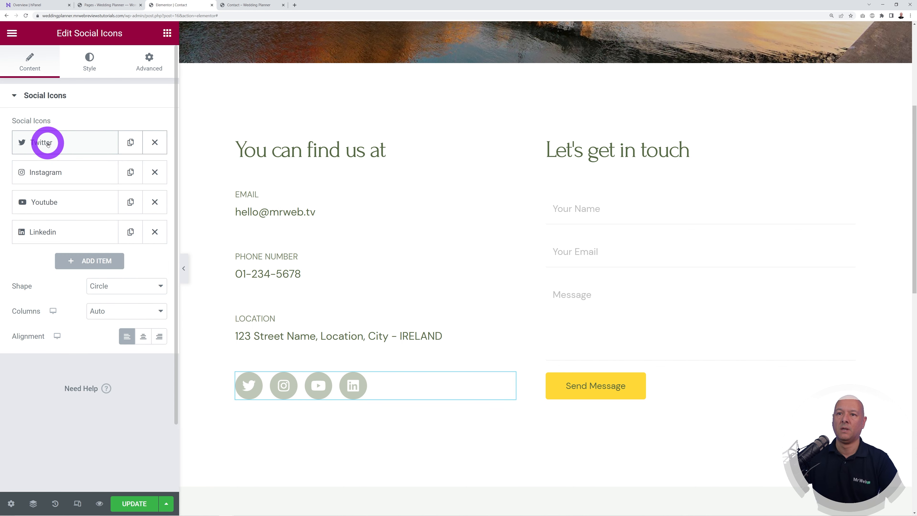
left_click(48, 143)
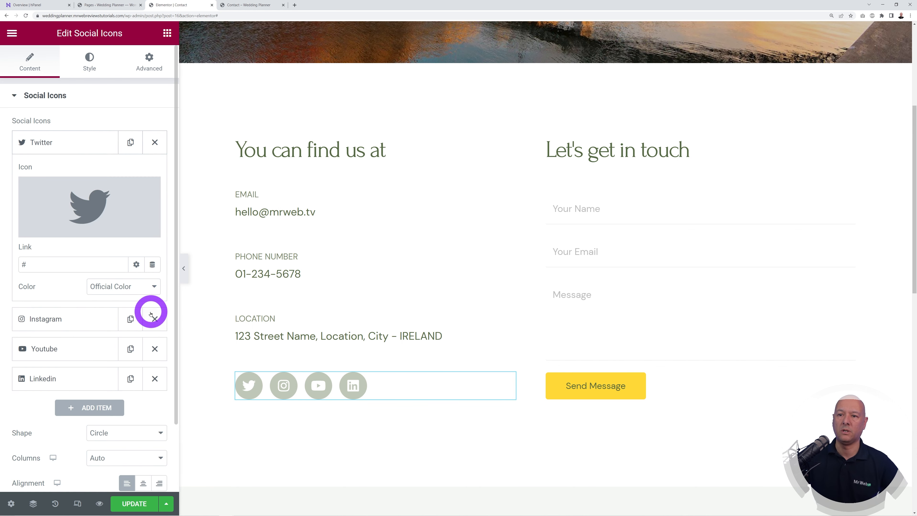
left_click(155, 287)
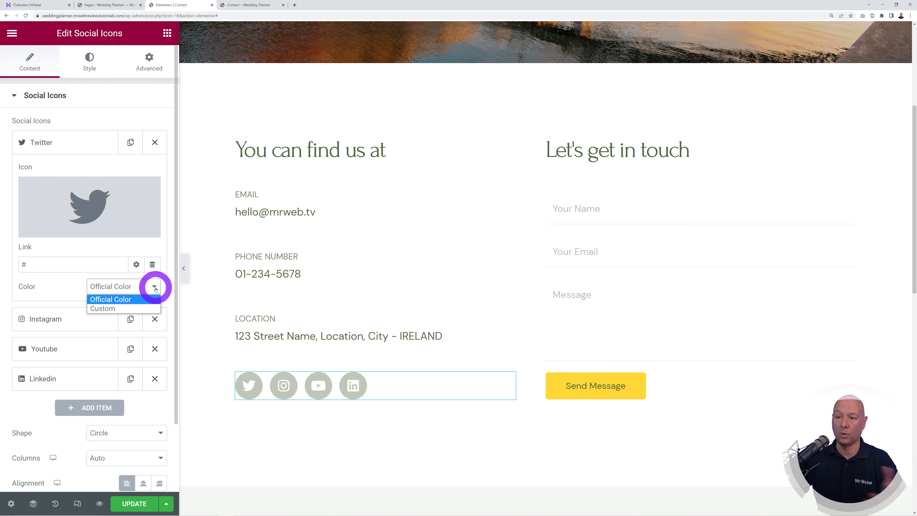
left_click(137, 308)
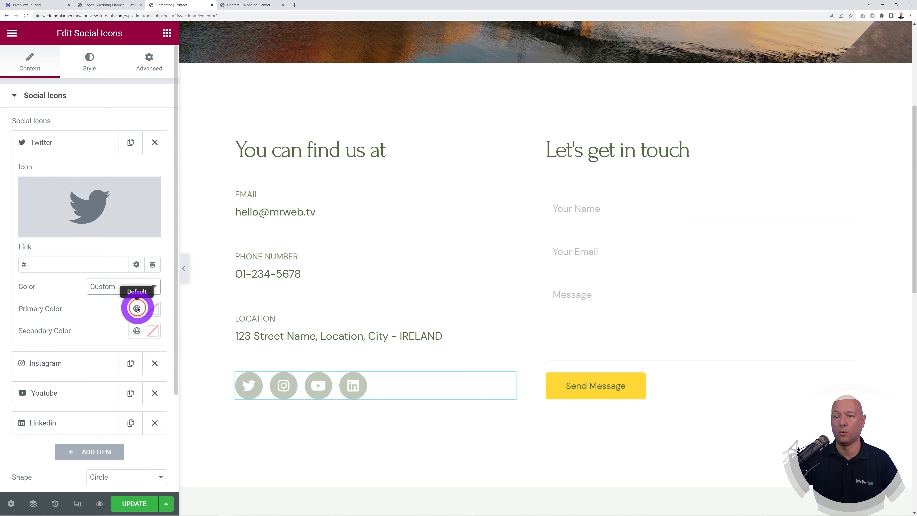
left_click(149, 314)
left_click(193, 405)
left_click(214, 367)
Step: Try a light blue for Twitter, then reset it to Official Color
left_click(56, 293)
left_click(153, 308)
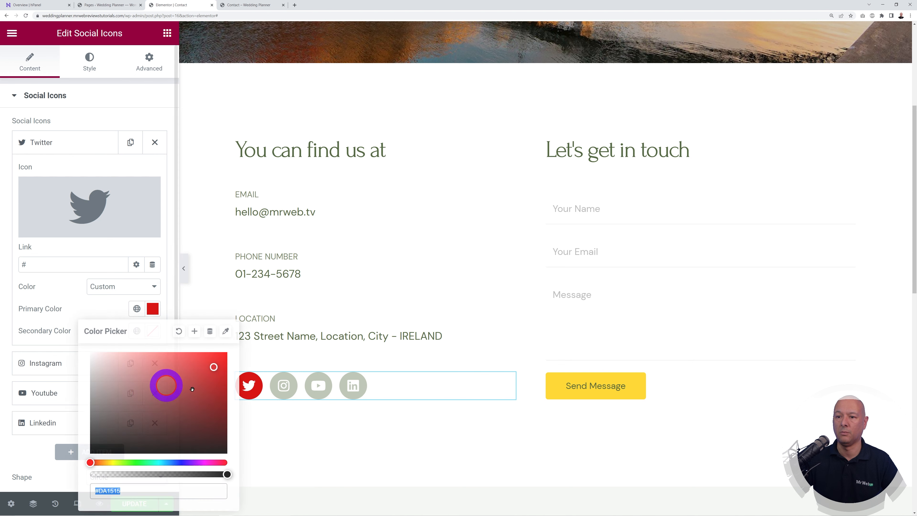
left_click(176, 463)
left_click_drag(208, 355, 190, 354)
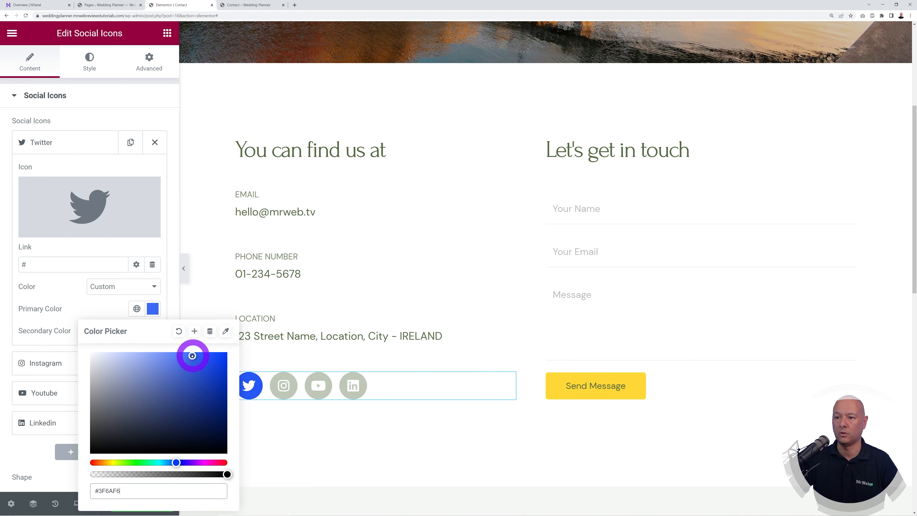
left_click(91, 331)
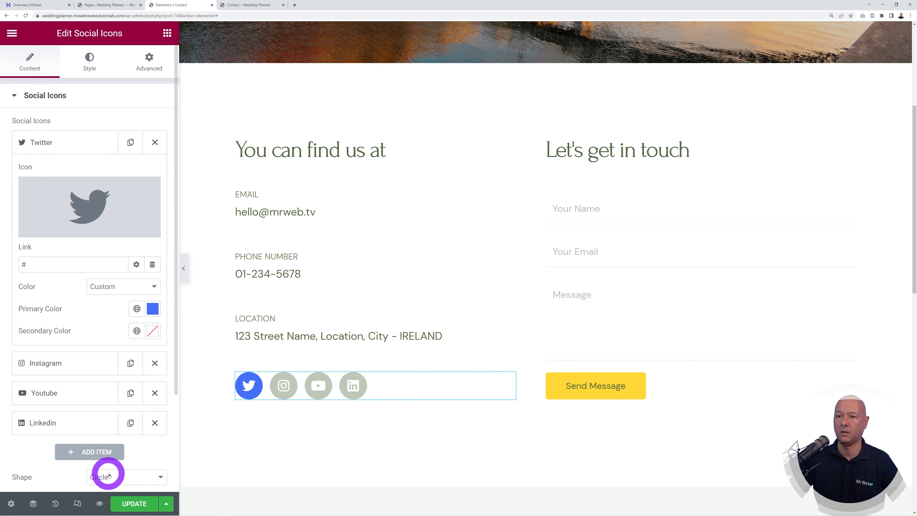
left_click(145, 286)
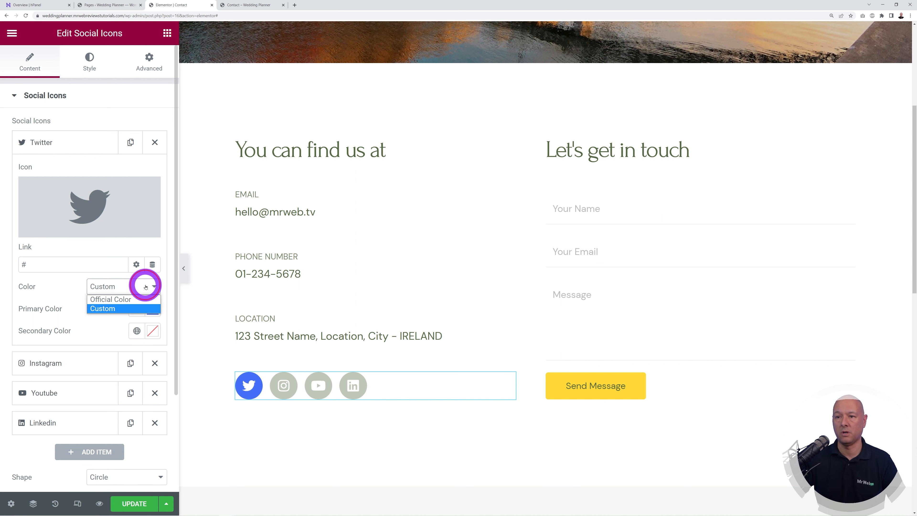
left_click(135, 297)
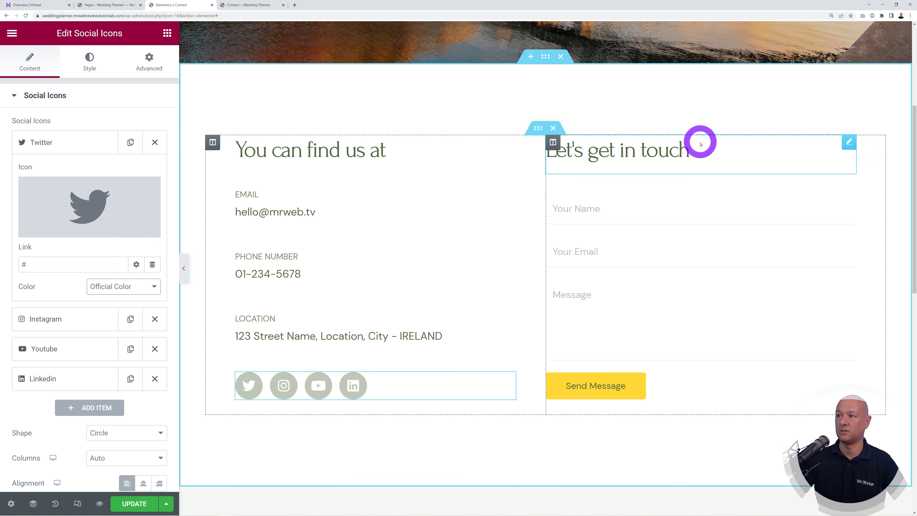
Step: Retitle the 'Let's get in touch' heading to 'Request a Quote' and open the form's shortcode settings
left_click(847, 143)
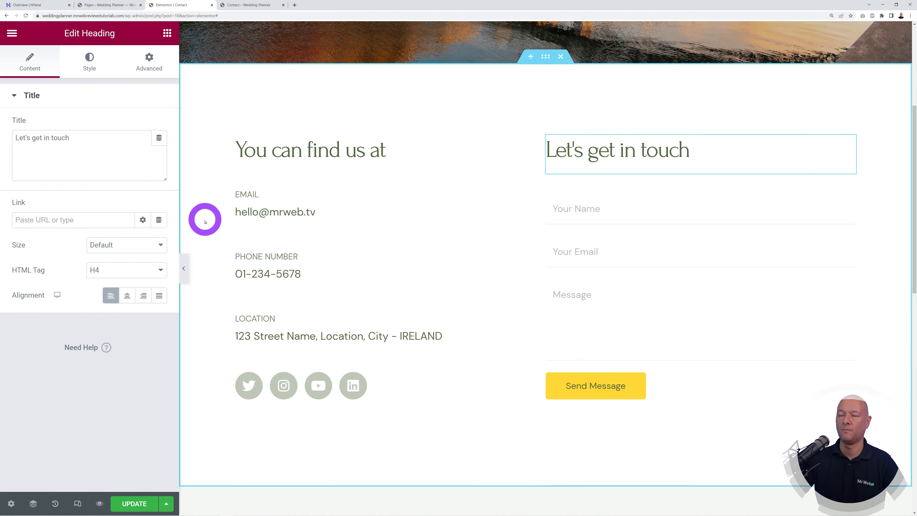
double_click(101, 154)
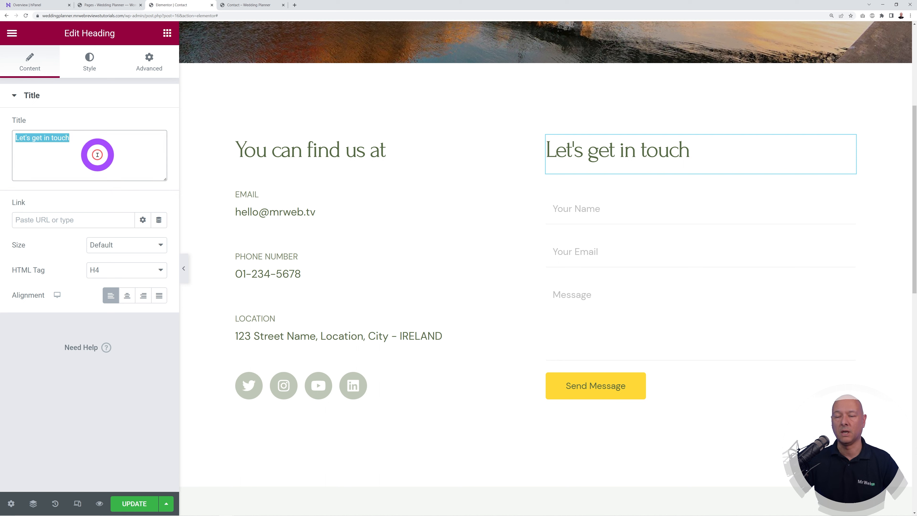
type("Request a Quote")
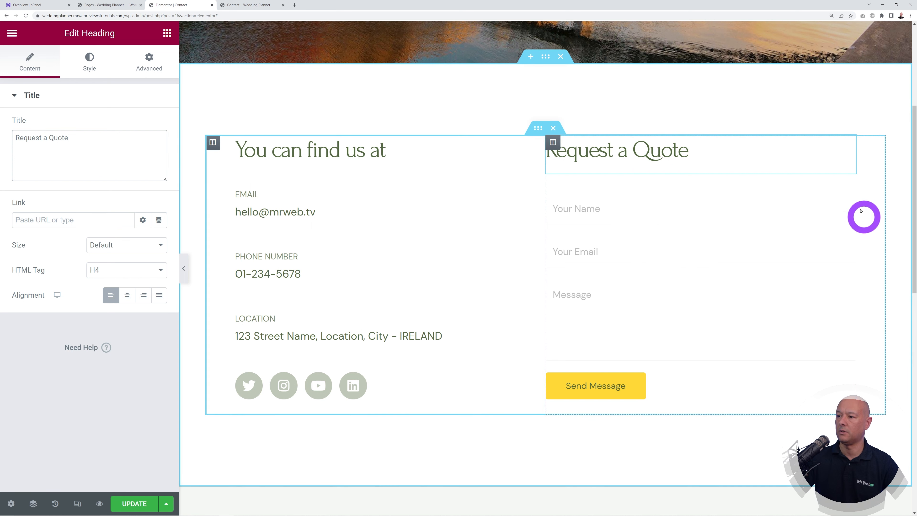
left_click(850, 195)
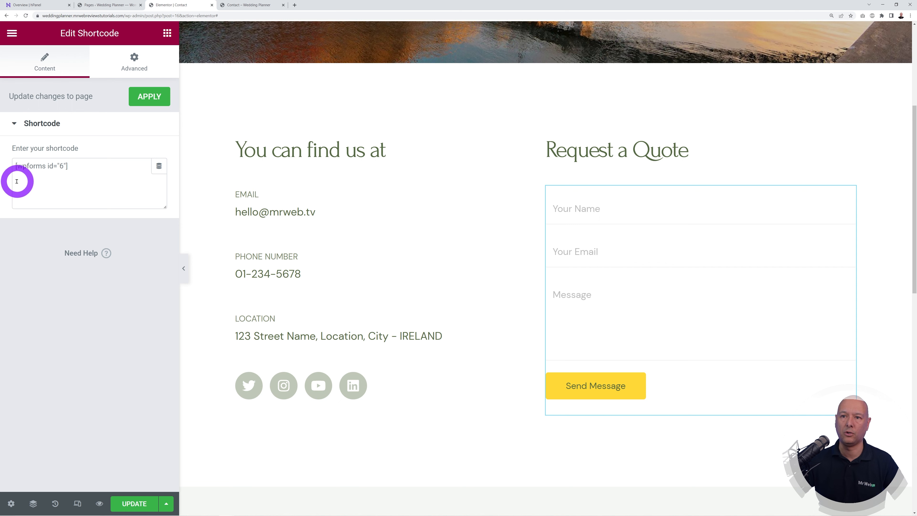
Step: Open the WPForms All Forms list in the admin tab
left_click(112, 8)
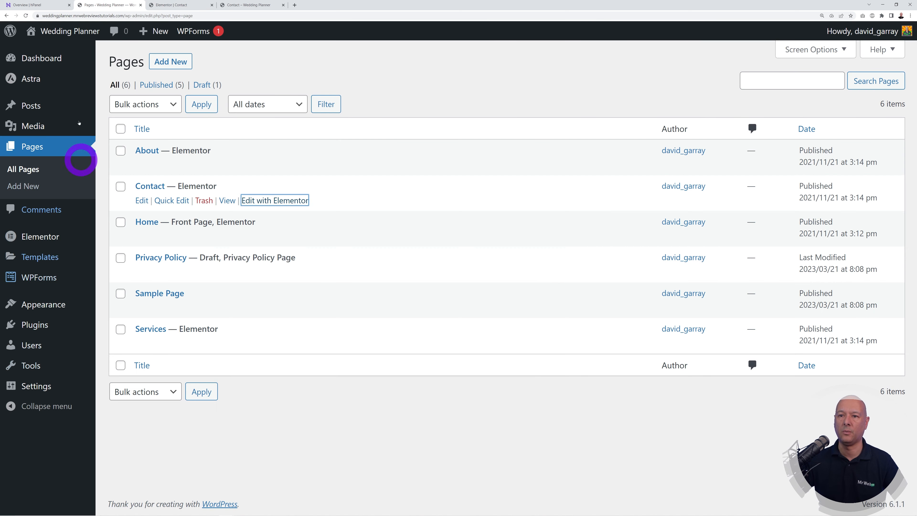
left_click(331, 450)
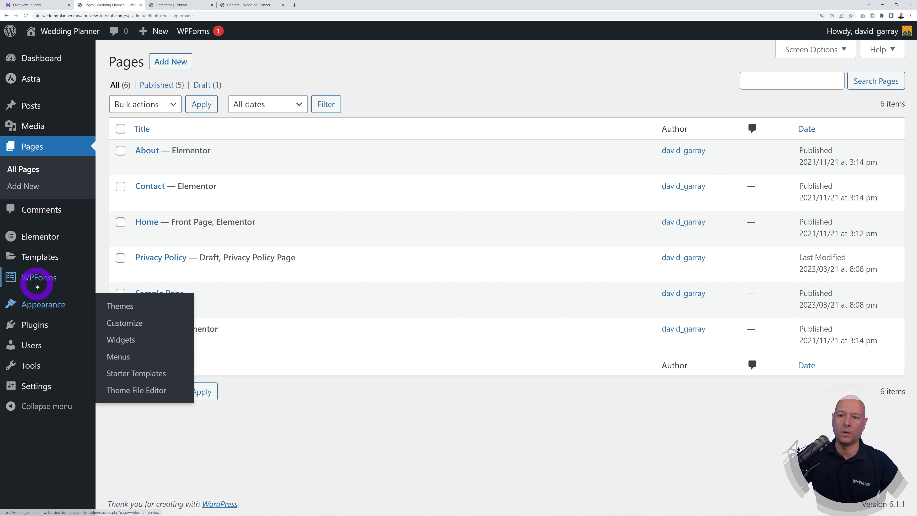
mouse_move(37, 285)
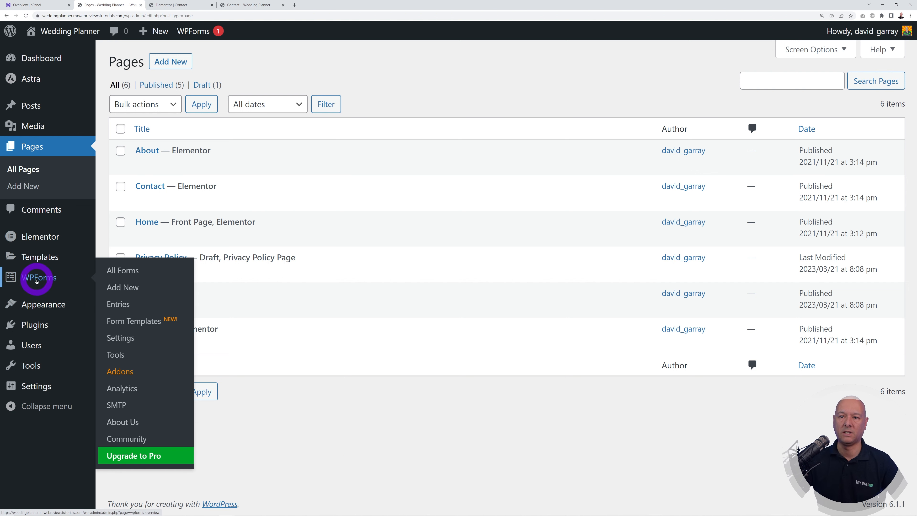
left_click(35, 281)
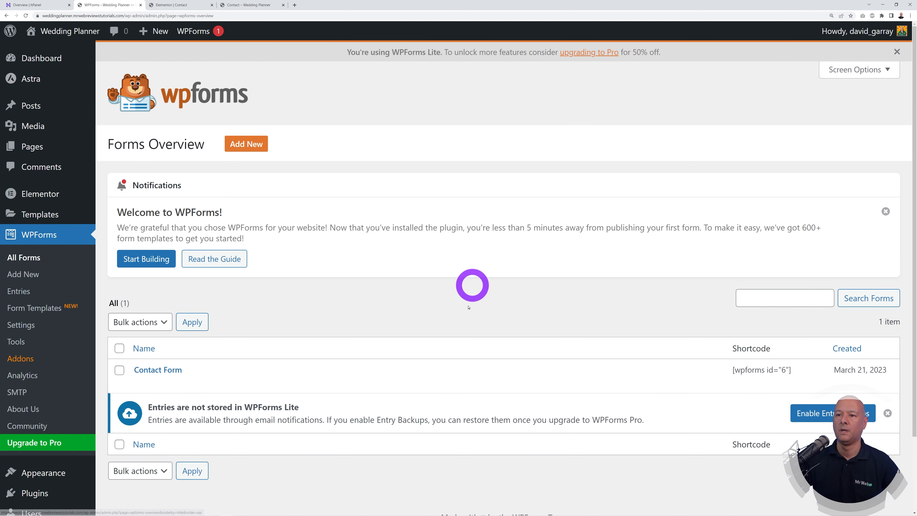
scroll(485, 280, "down", 2)
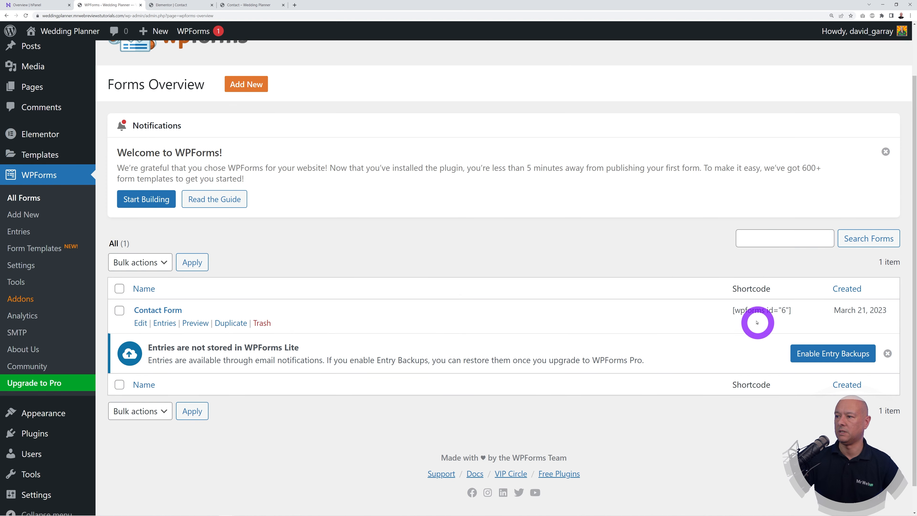
Step: Save the Contact page in Elementor, then return to the forms list
left_click(170, 4)
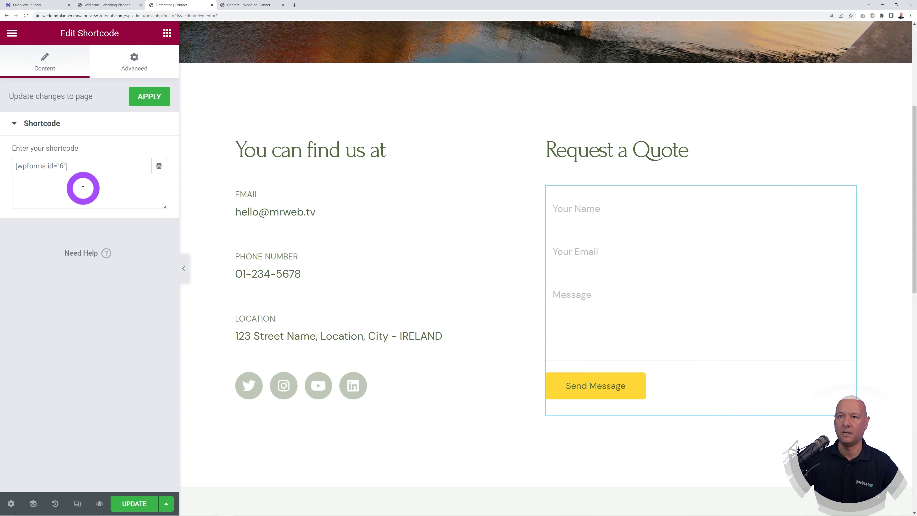
left_click(139, 503)
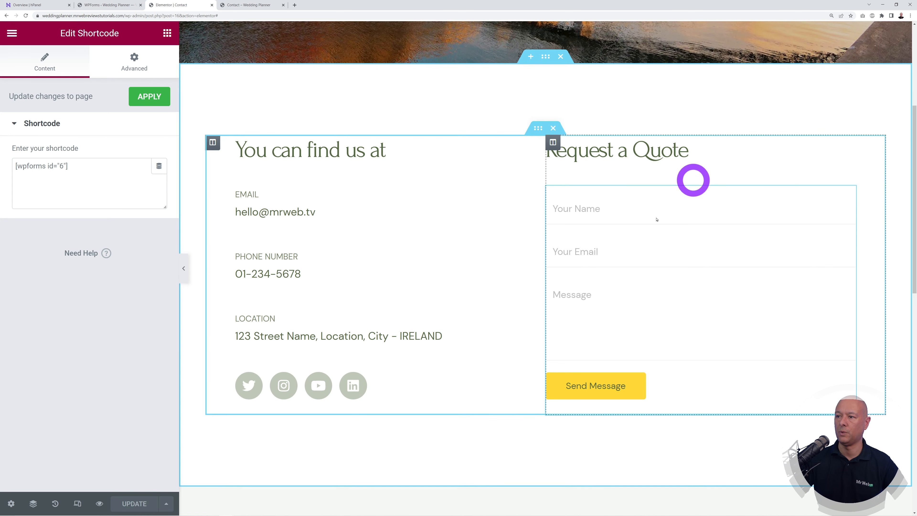
left_click(94, 4)
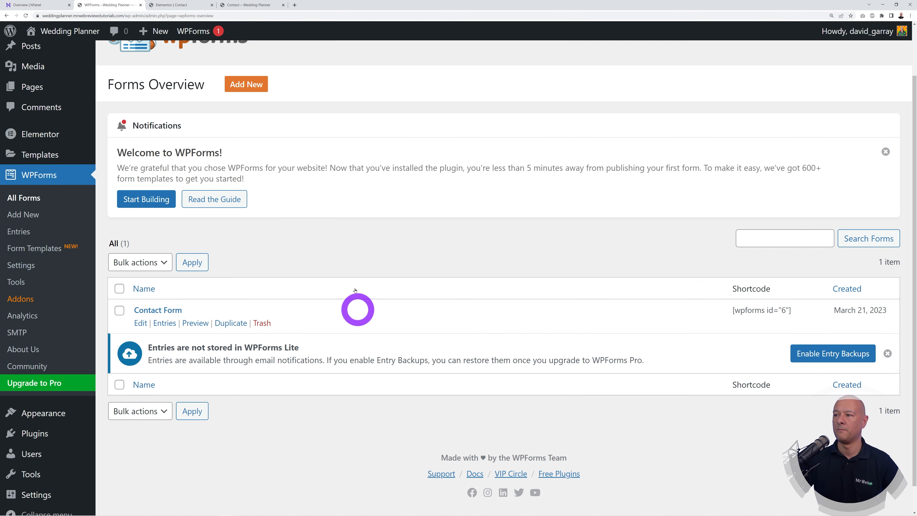
Step: Open the Contact Form in the WPForms builder and name it 'Request a Quote'
left_click(142, 327)
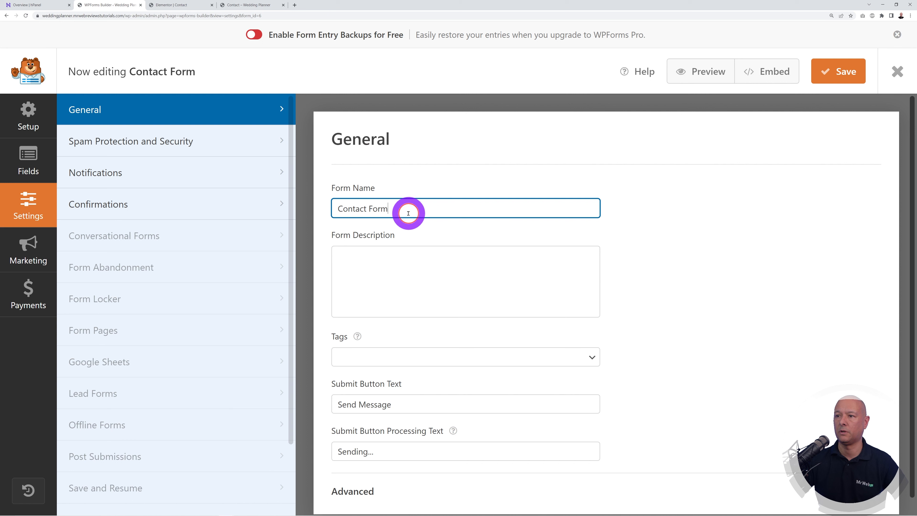
type("Request a Quote")
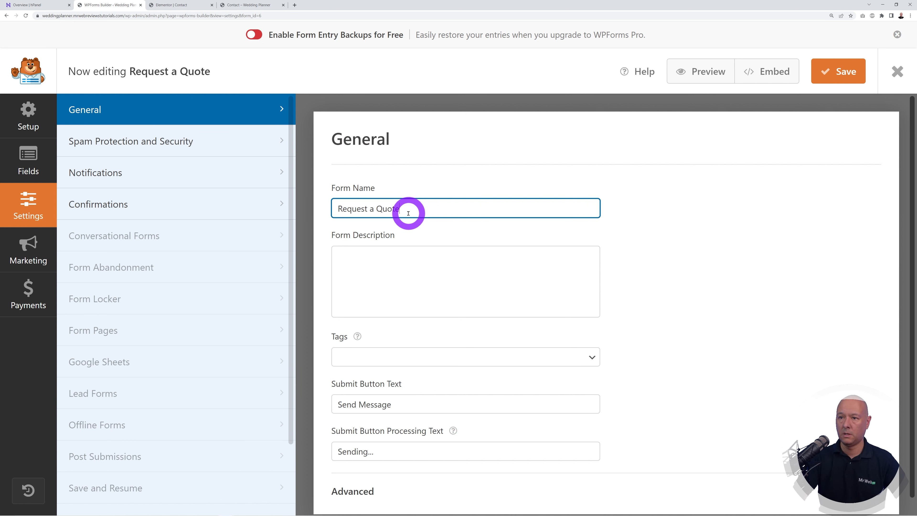
left_click(30, 167)
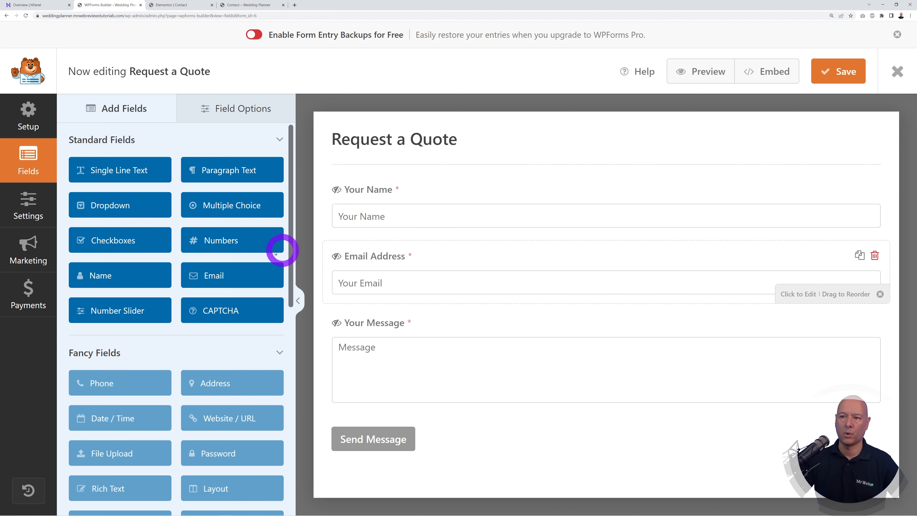
Step: Add an optional Numbers field labelled 'Contact Number' below Email Address
left_click_drag(250, 240, 402, 325)
left_click(356, 321)
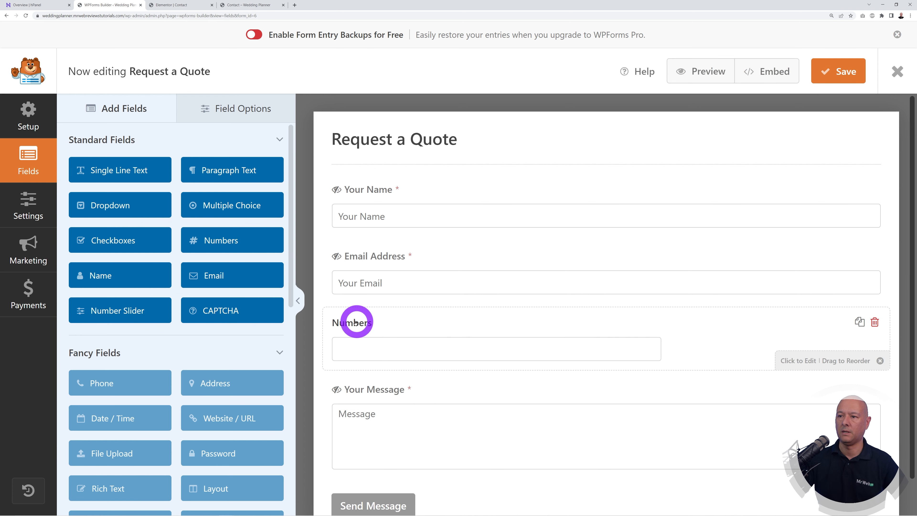
left_click(363, 323)
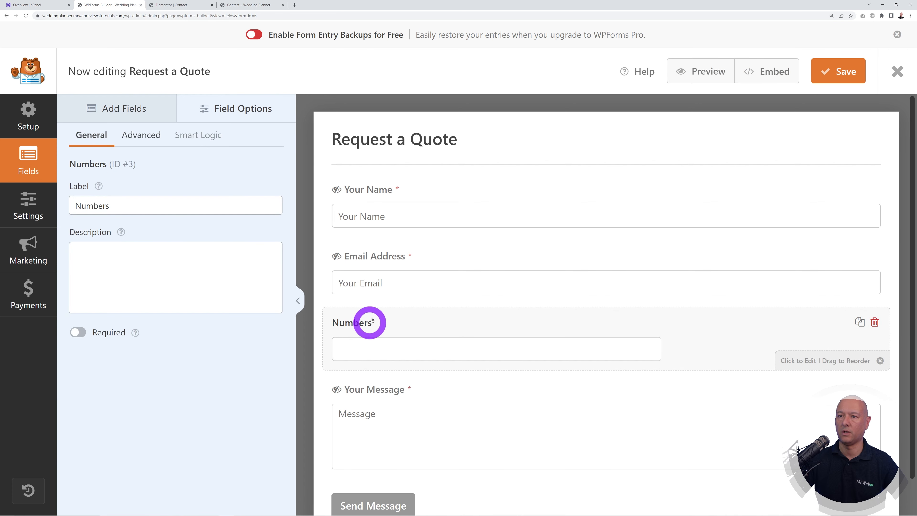
left_click(154, 207)
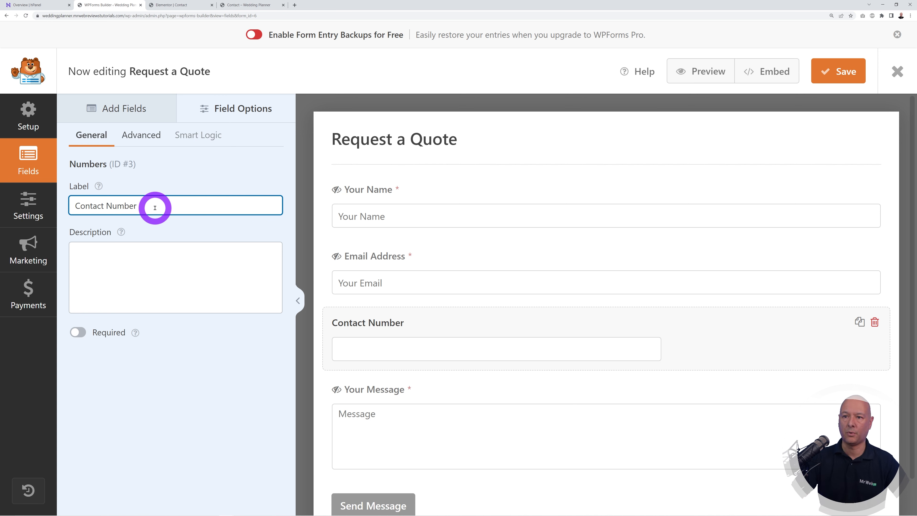
left_click(84, 334)
left_click(81, 334)
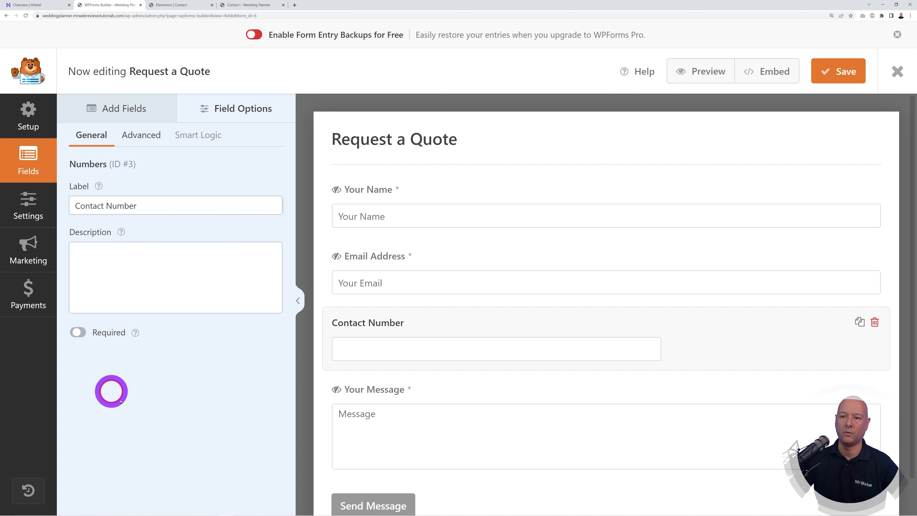
left_click(79, 333)
left_click(82, 332)
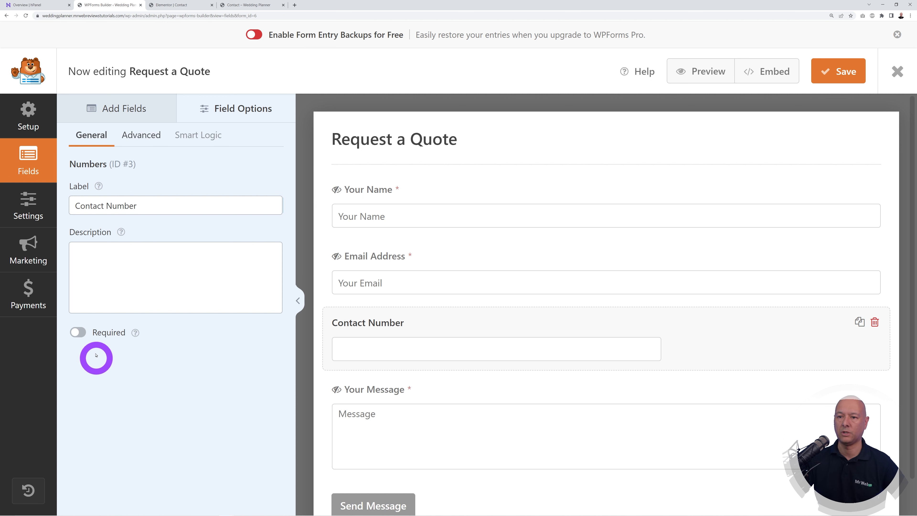
left_click(81, 334)
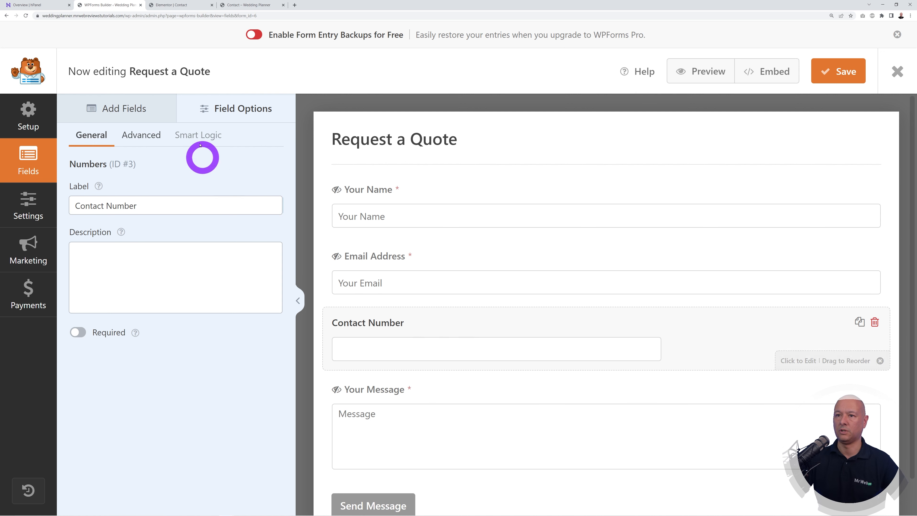
Step: Set the Contact Number field size to Small in its Advanced options
left_click(150, 138)
left_click(253, 208)
left_click(211, 220)
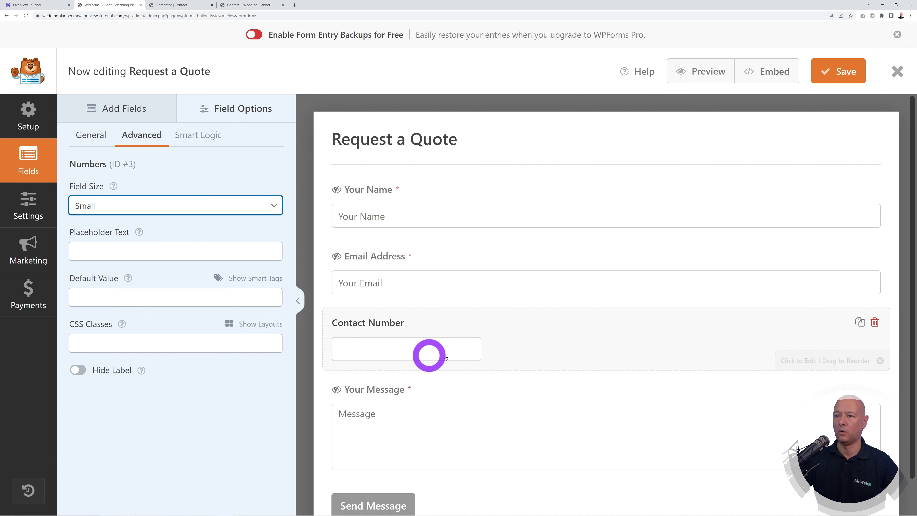
left_click(277, 204)
left_click(236, 233)
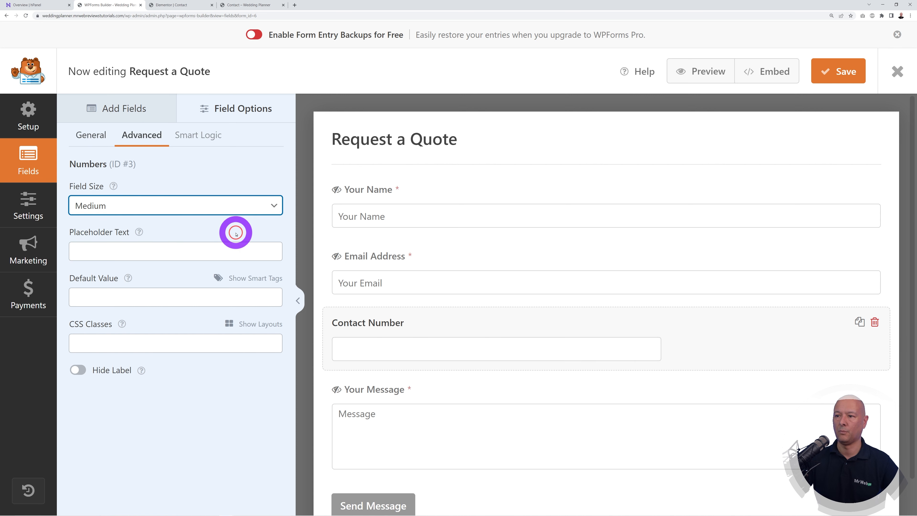
left_click(252, 206)
left_click(229, 244)
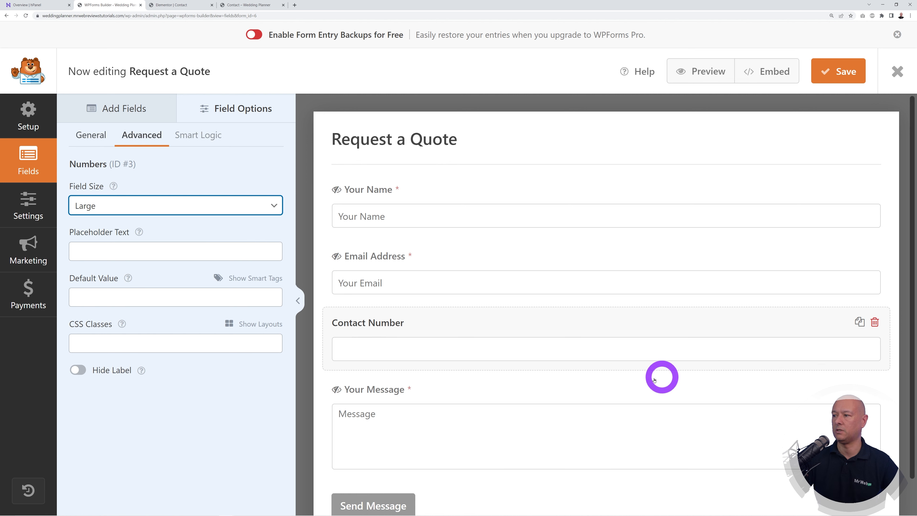
left_click(239, 205)
left_click(188, 224)
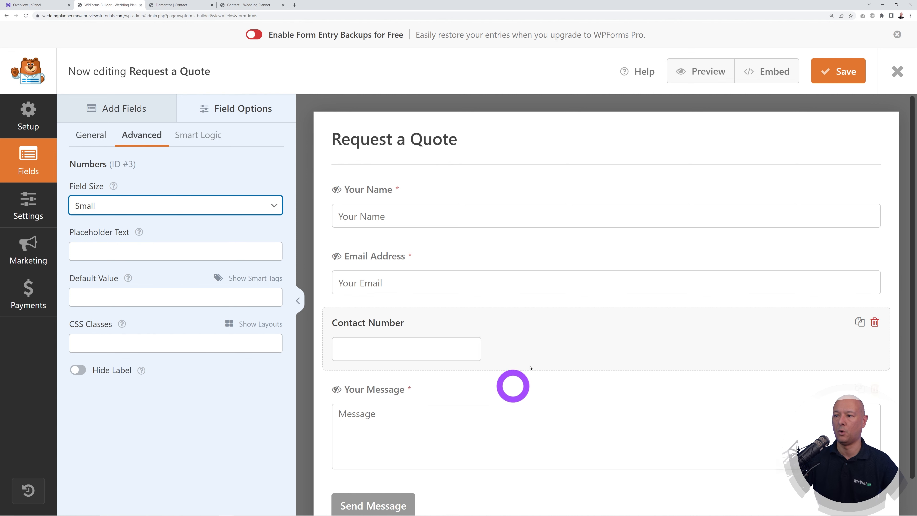
left_click(206, 429)
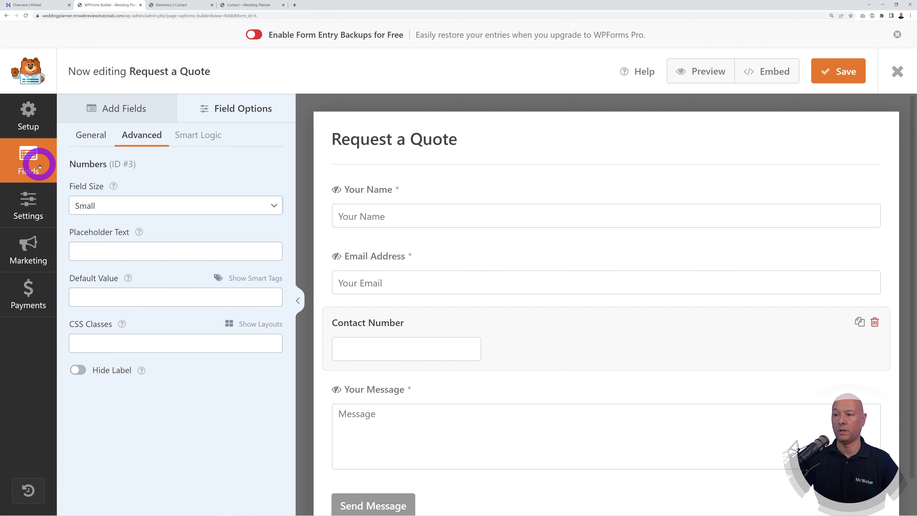
left_click(127, 110)
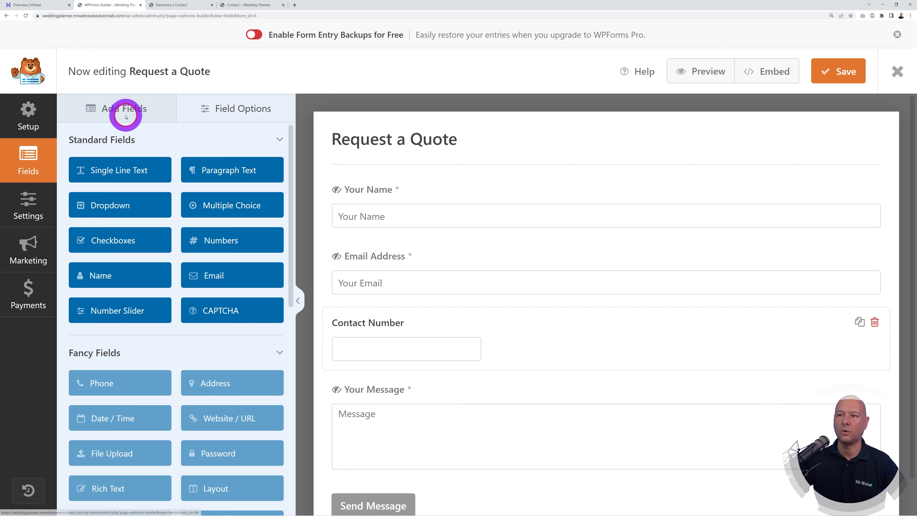
Step: Add a Single Line Text field labelled 'Wedding Date' below Contact Number
left_click_drag(149, 176, 525, 406)
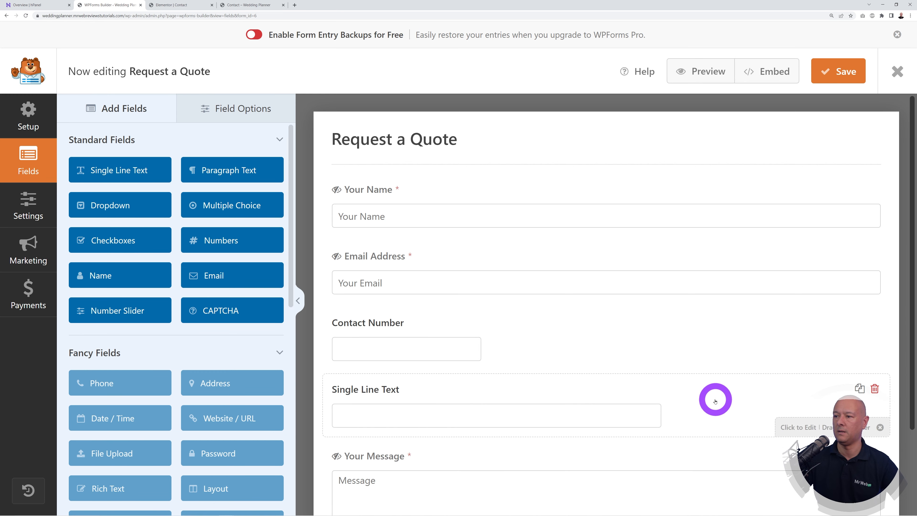
left_click(470, 388)
triple_click(165, 212)
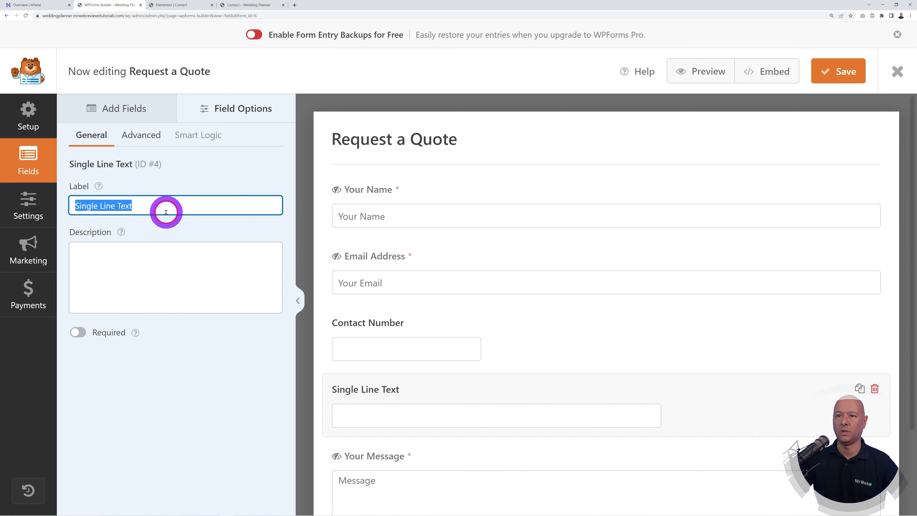
type("Wedding Date")
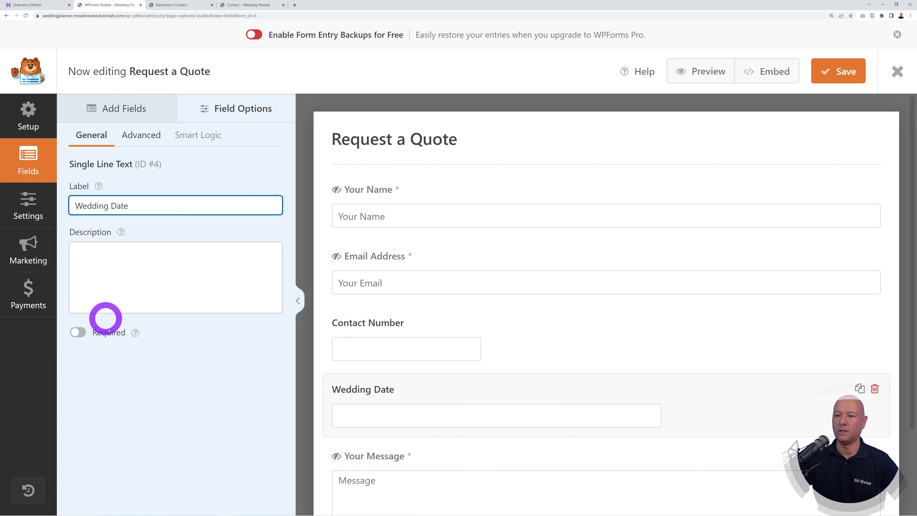
left_click(152, 370)
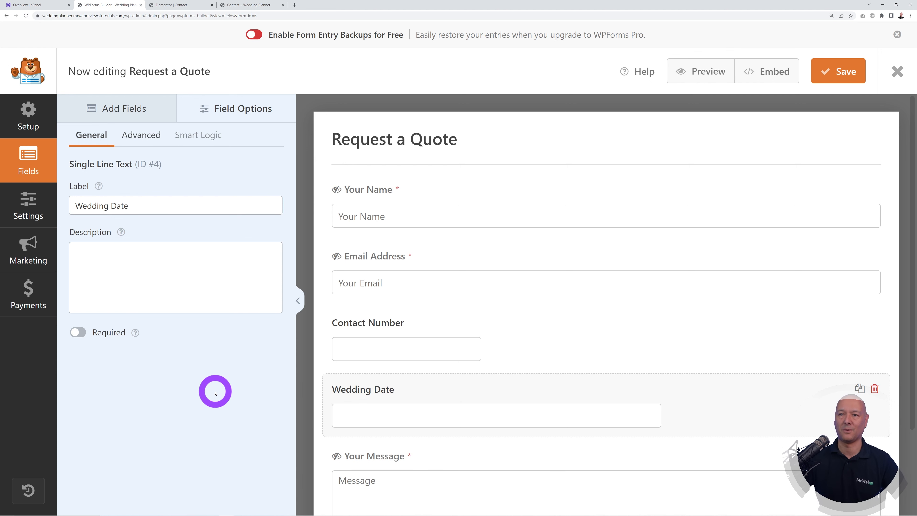
Step: Make the Wedding Date field Small and save the form
scroll(545, 387, "down", 1)
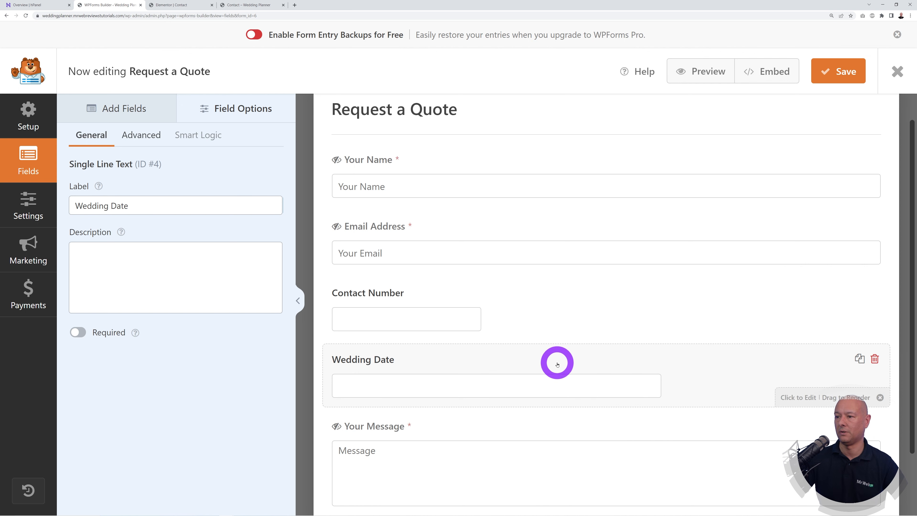
left_click(149, 133)
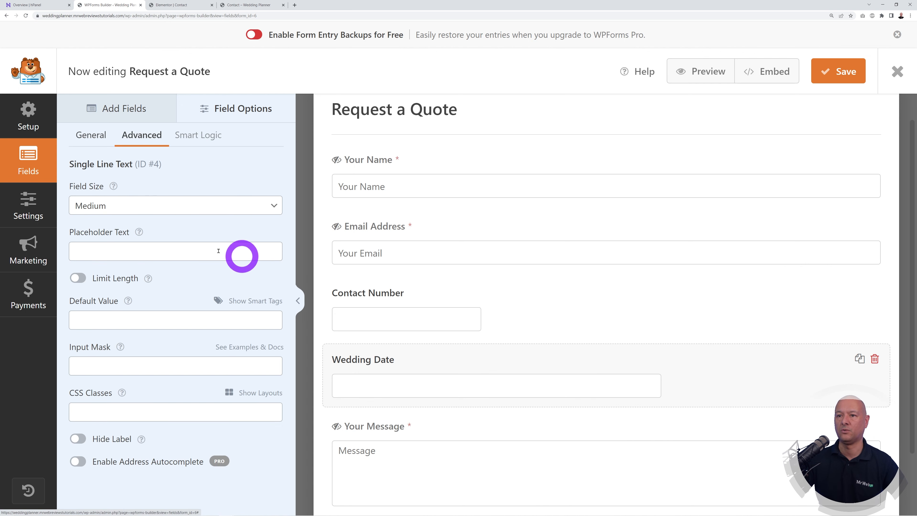
left_click(174, 205)
left_click(158, 220)
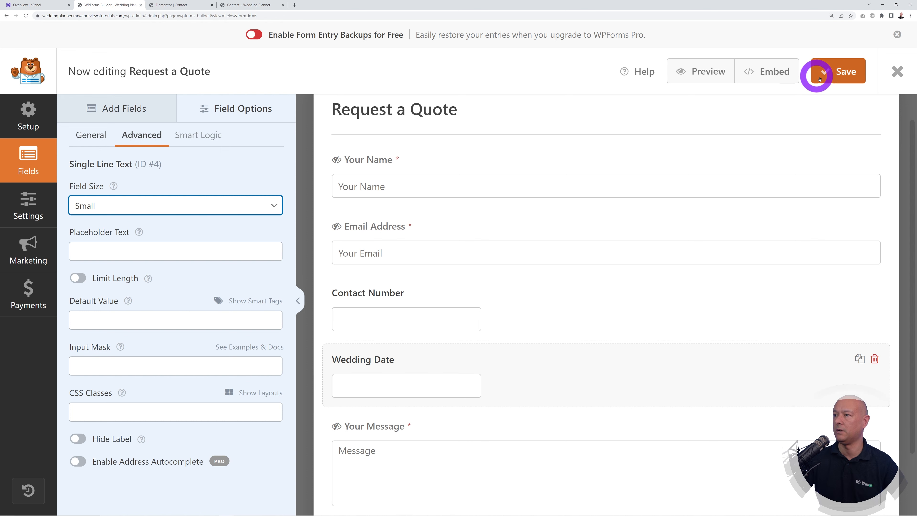
left_click(835, 79)
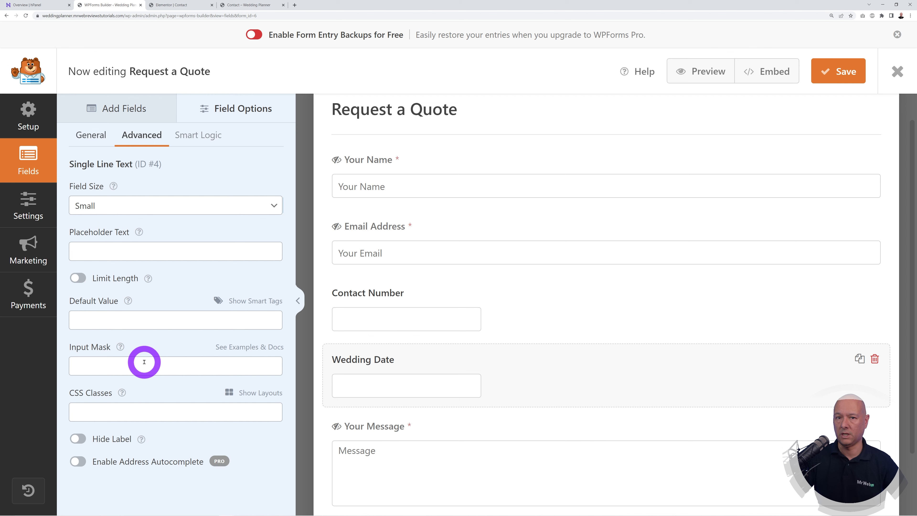
left_click(29, 206)
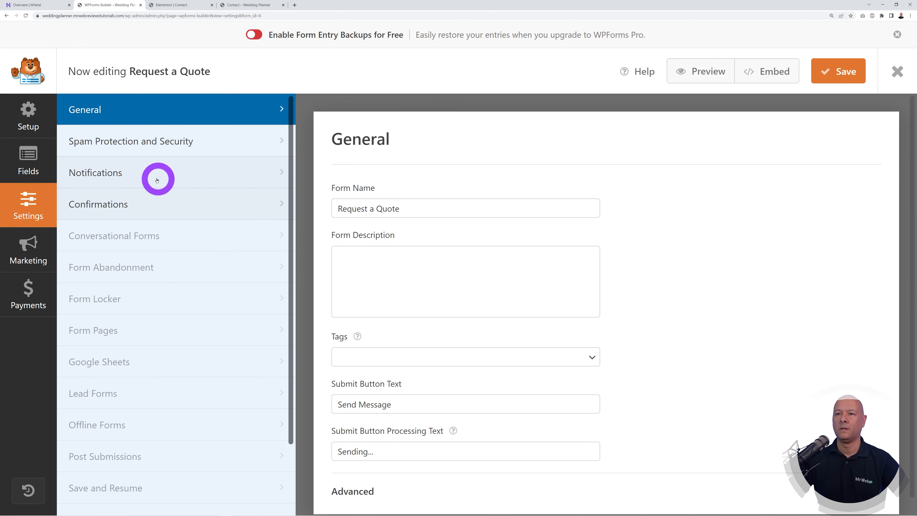
Step: Select the recipient address in the notification's Send To Email field
left_click(144, 174)
scroll(709, 365, "down", 3)
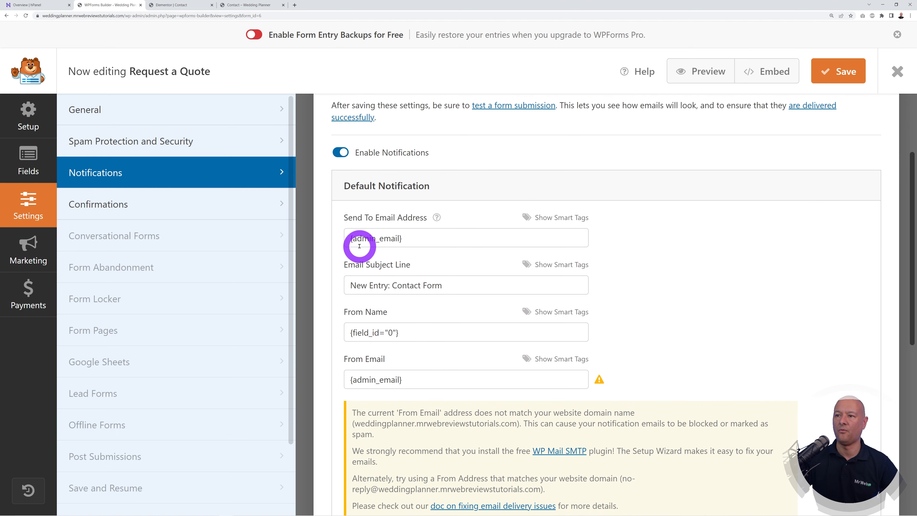
left_click_drag(350, 239, 466, 240)
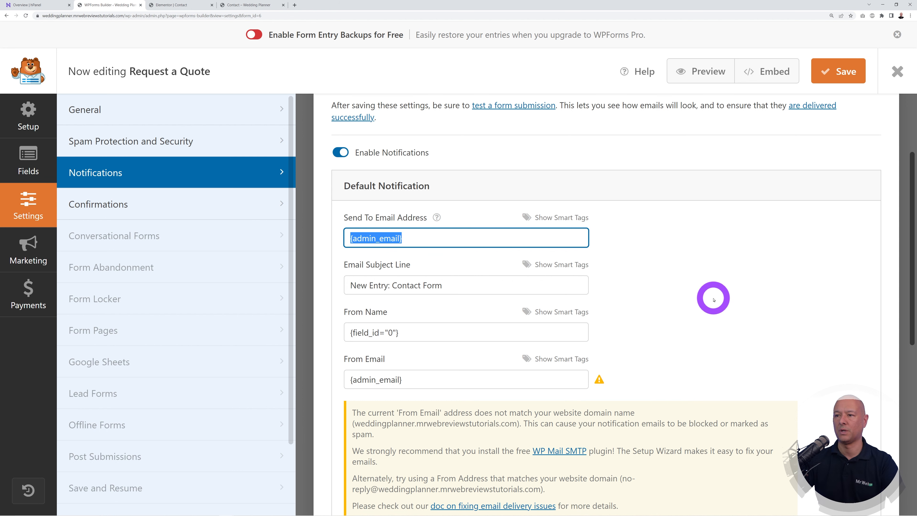
left_click(713, 298)
triple_click(436, 241)
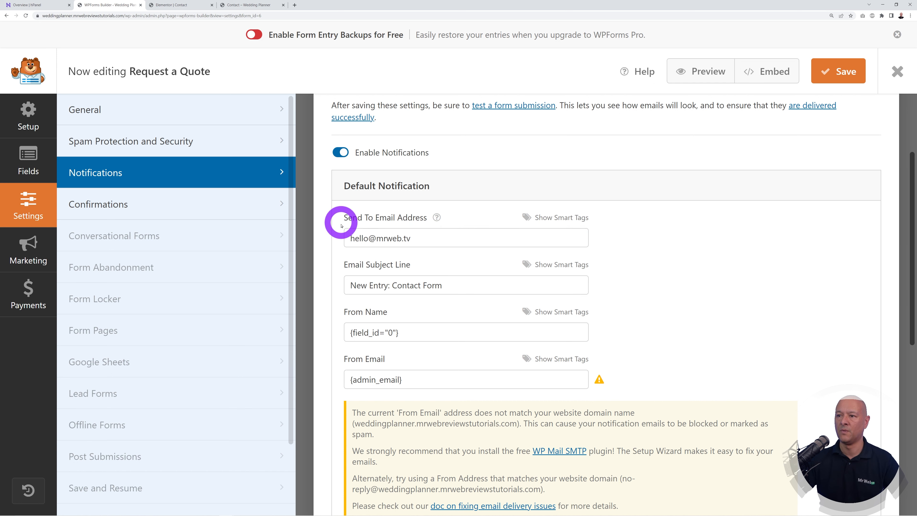
left_click_drag(348, 238, 469, 238)
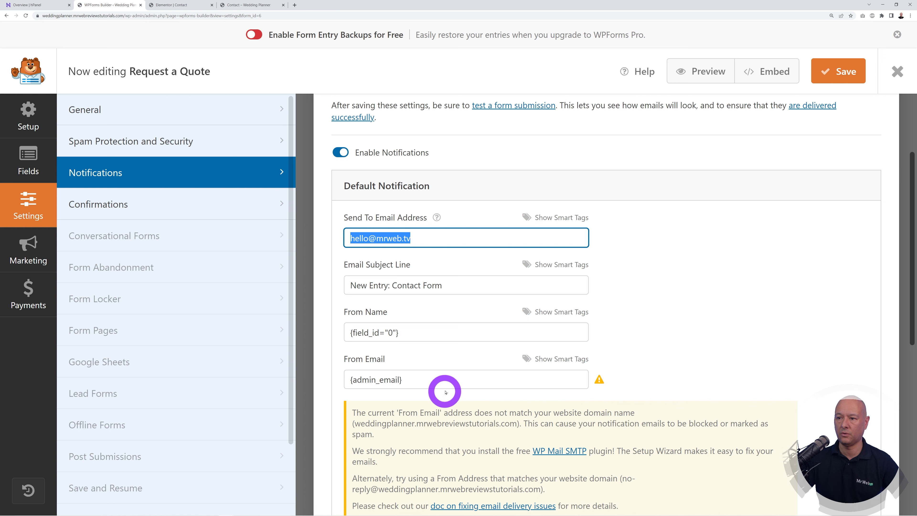
Step: Replace {admin_email} in From Email with the recipient address and save
left_click_drag(444, 380, 349, 380)
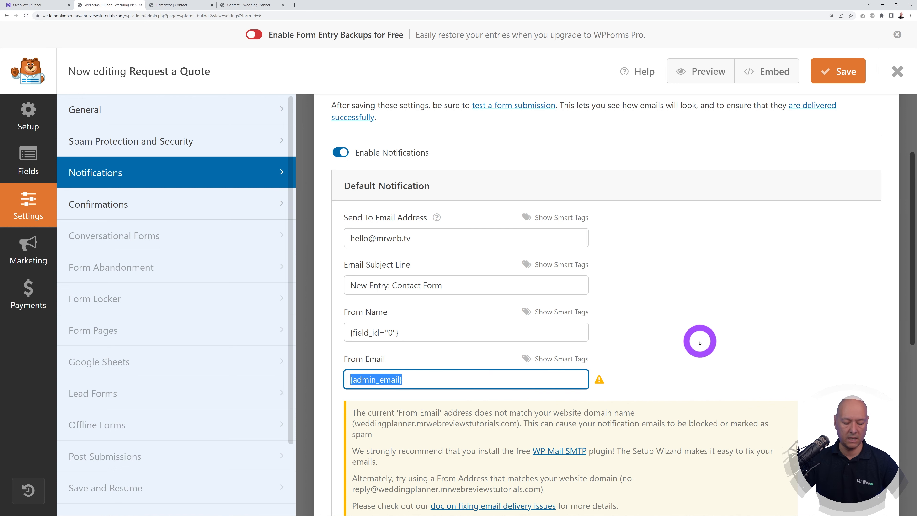
left_click(699, 342)
scroll(699, 343, "down", 5)
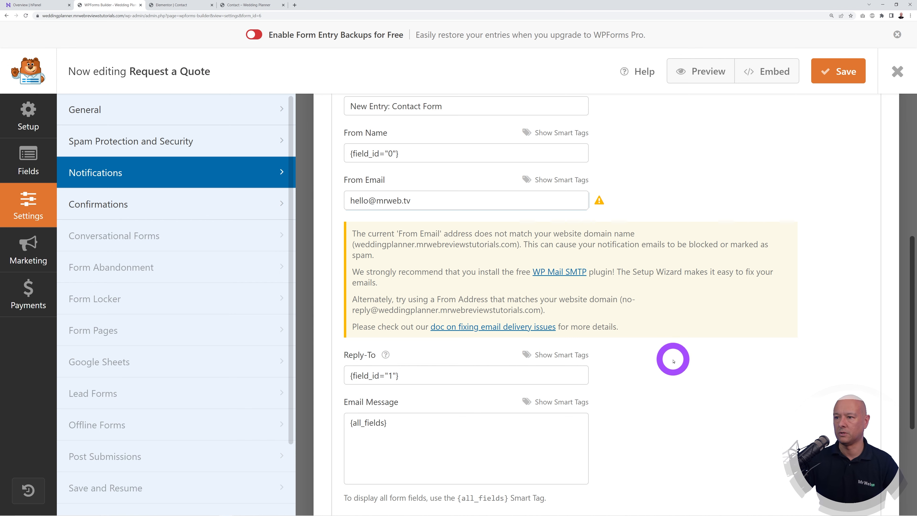
scroll(673, 360, "up", 4)
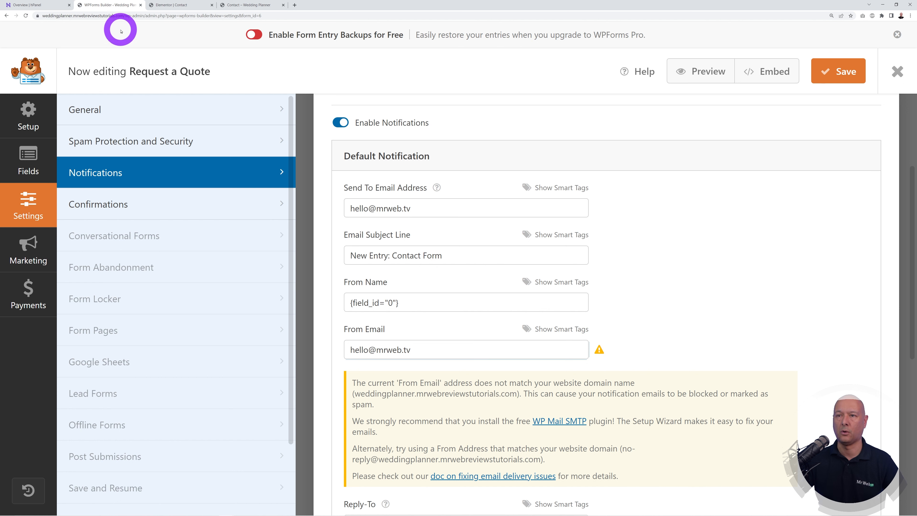
left_click_drag(373, 207, 425, 205)
left_click(425, 205)
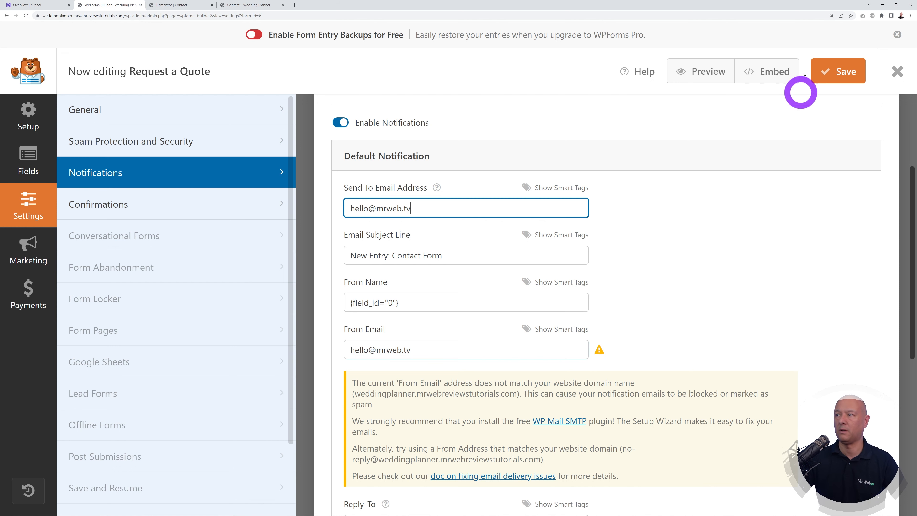
left_click(835, 68)
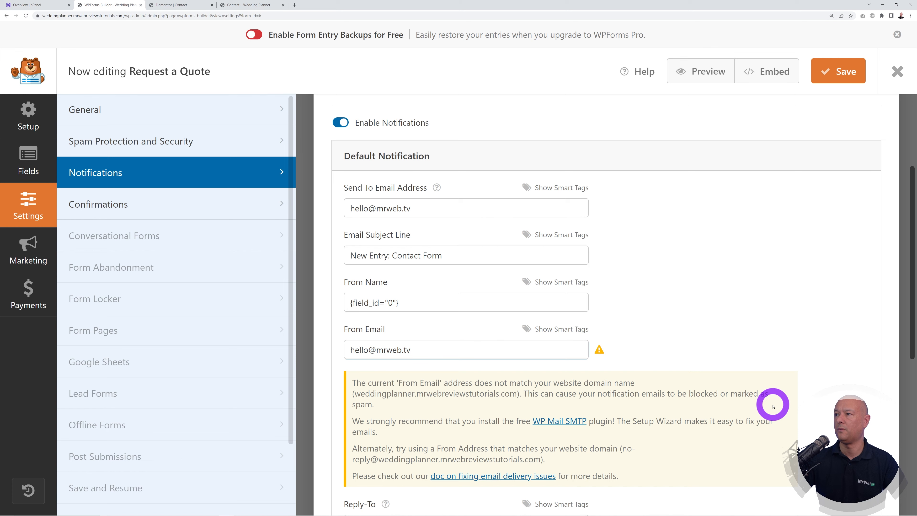
Step: Reapply the quote form shortcode in Elementor so the Contact Number and Wedding Date fields appear
left_click(179, 5)
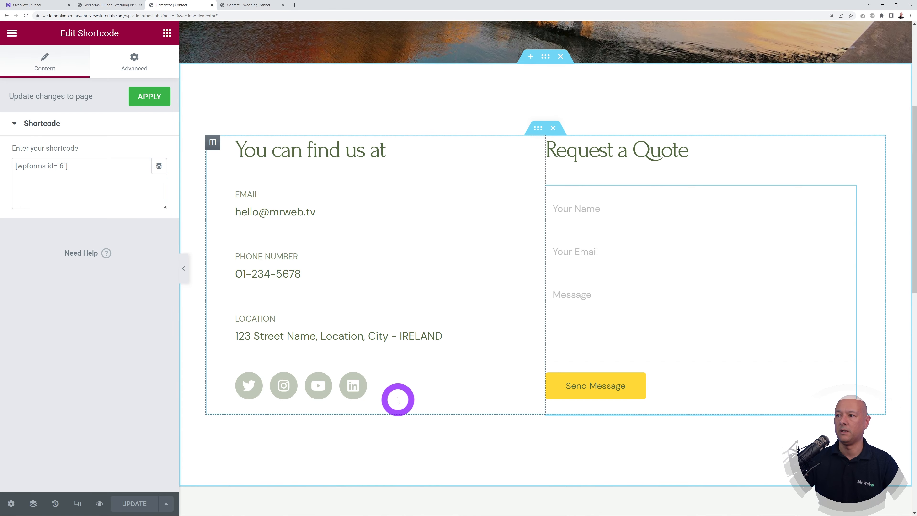
left_click(137, 210)
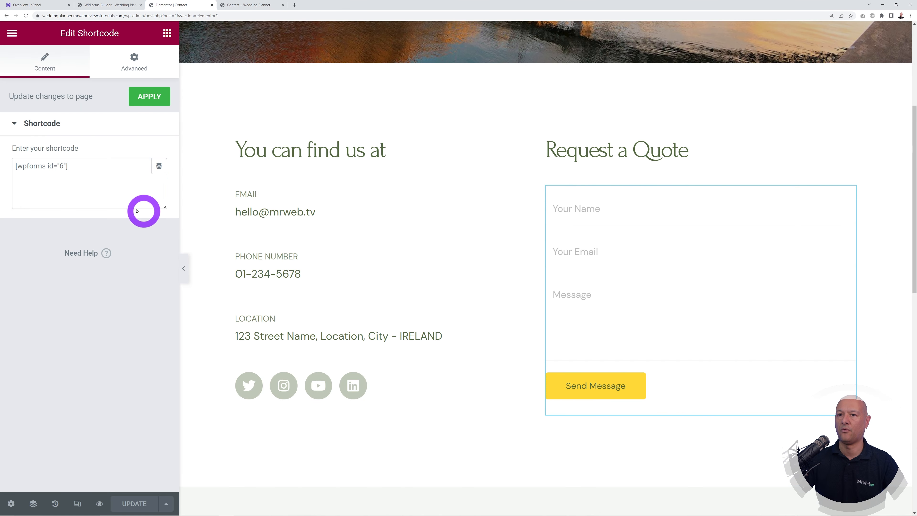
left_click(149, 99)
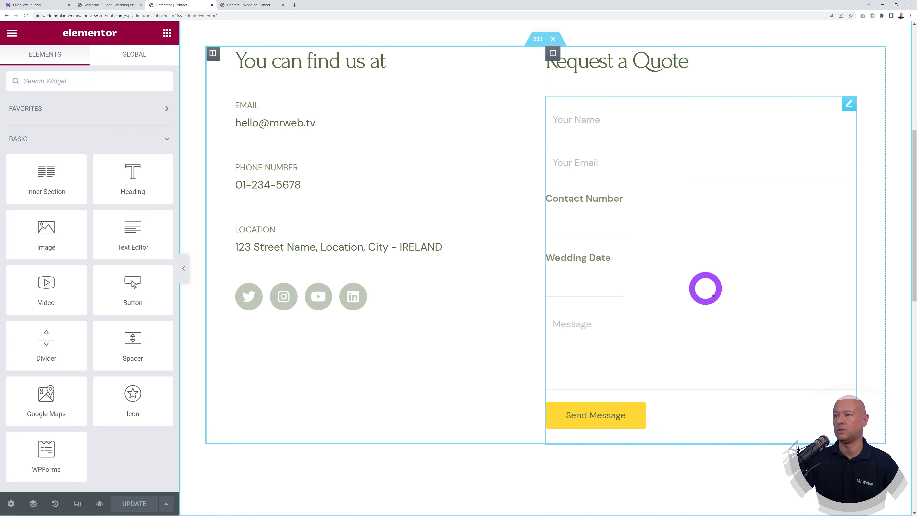
Step: In the form builder, clear the Contact Number field's label and enter it as placeholder text
left_click(119, 5)
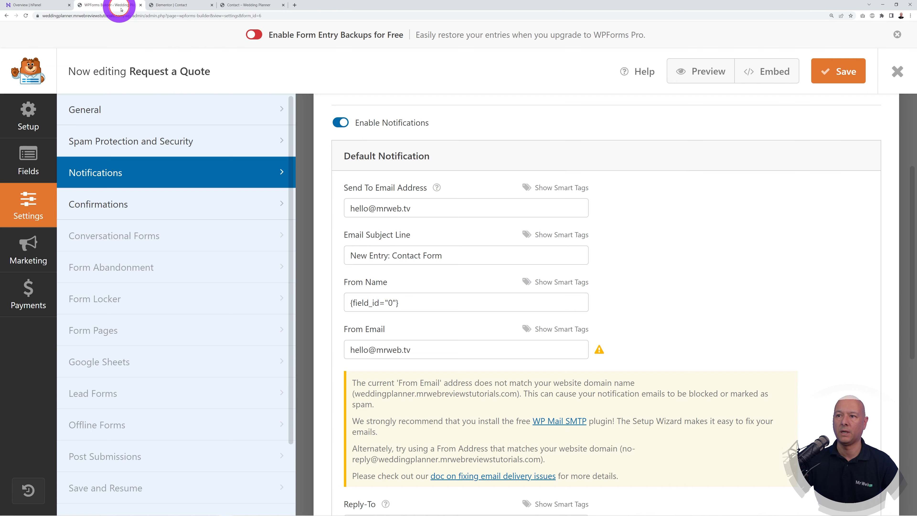
left_click(31, 157)
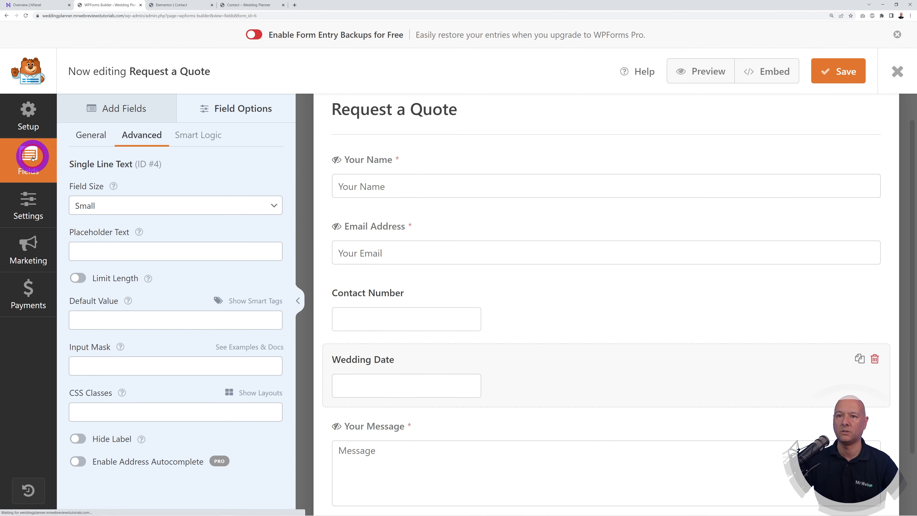
left_click(380, 295)
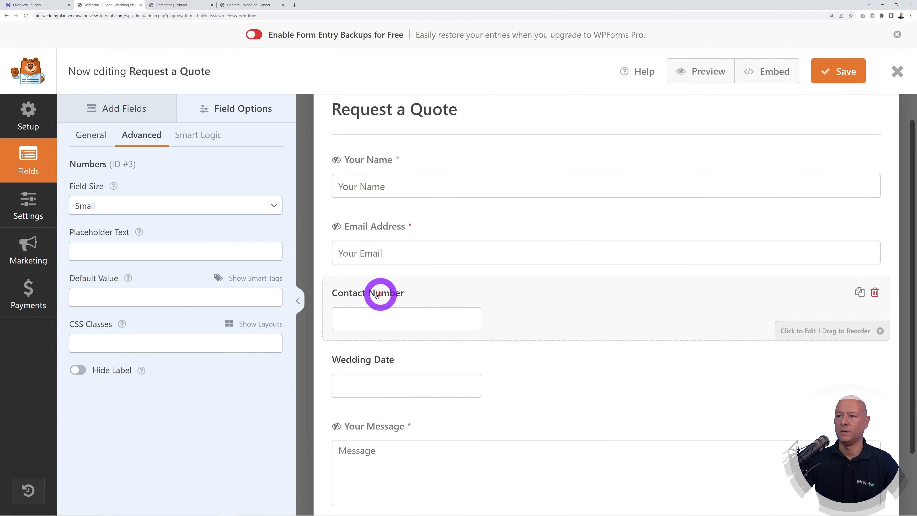
left_click(94, 135)
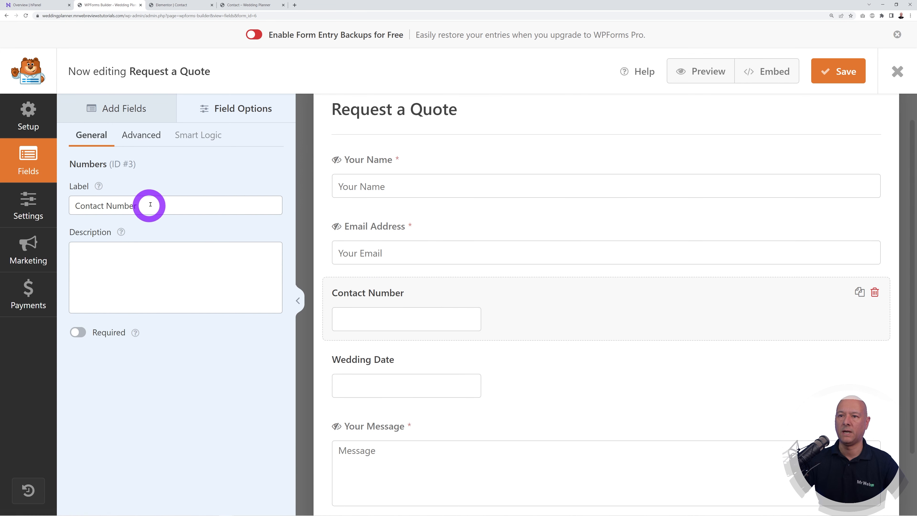
left_click_drag(145, 205, 72, 207)
key("BackSpace")
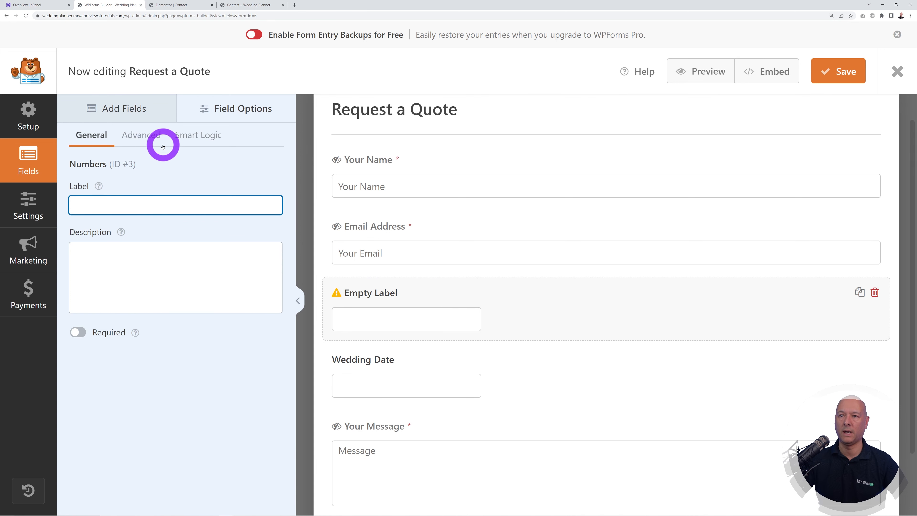
left_click(150, 140)
left_click(111, 246)
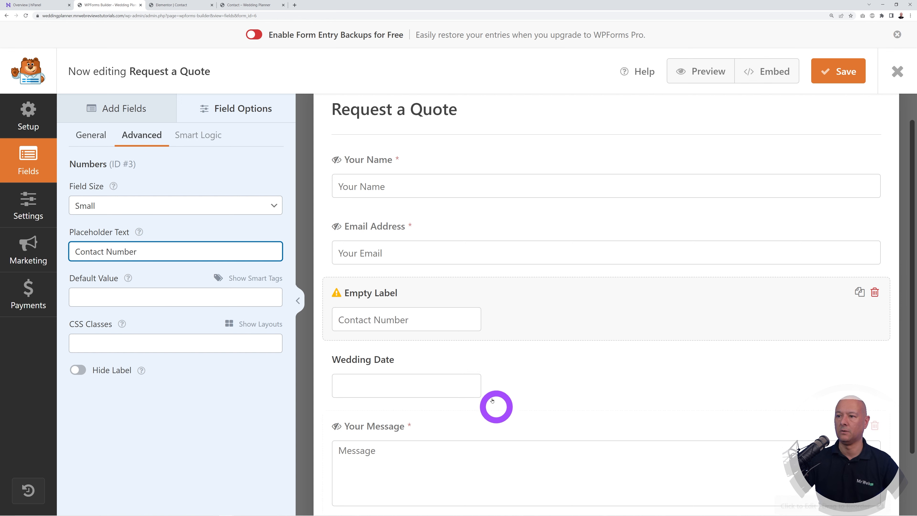
Step: Turn the Wedding Date label into placeholder text the same way and save the form
left_click(436, 360)
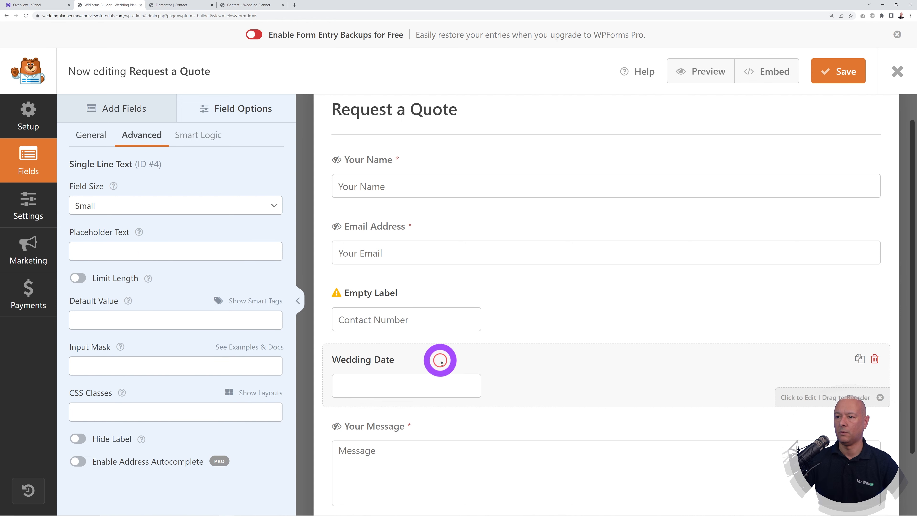
left_click(107, 137)
left_click_drag(130, 205, 56, 205)
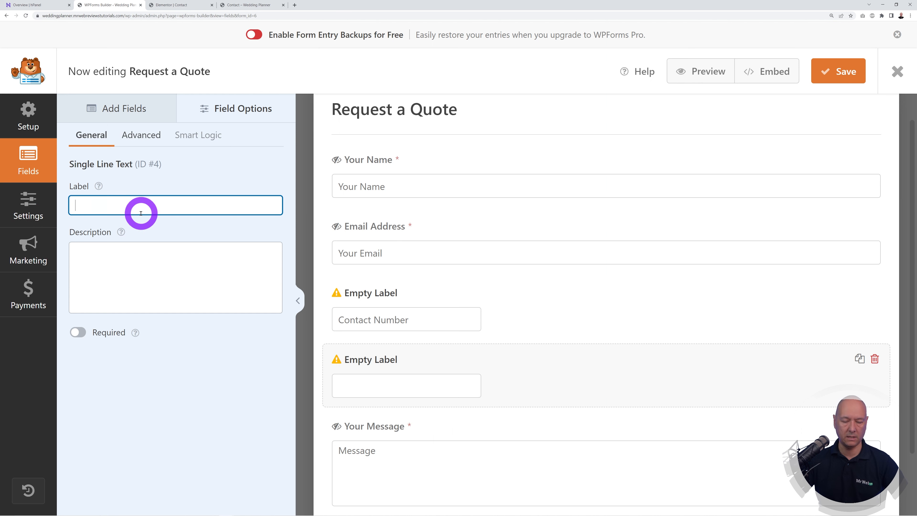
left_click(144, 134)
left_click(138, 254)
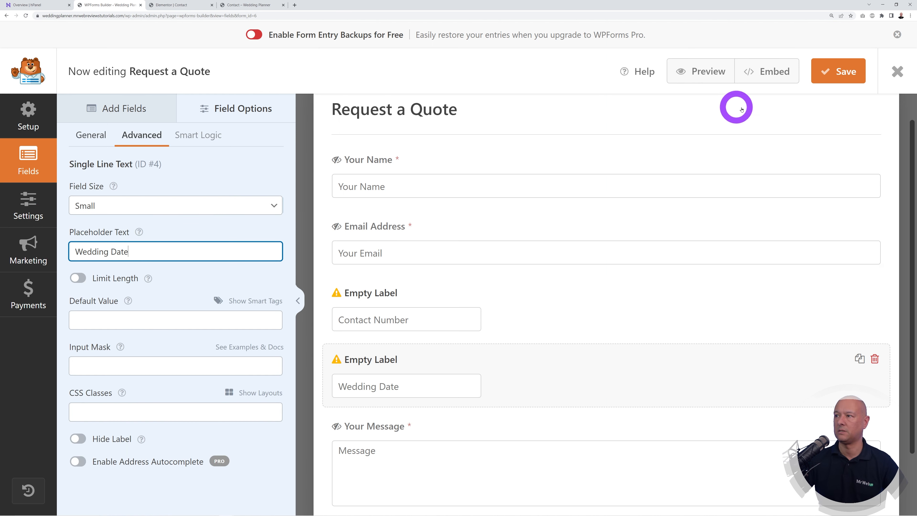
left_click(838, 79)
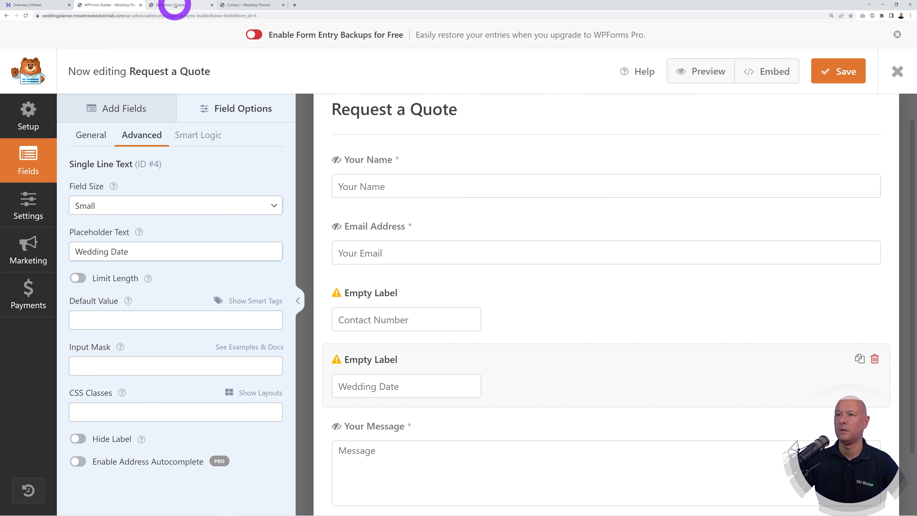
left_click(175, 5)
Step: Reload the Elementor editor and scroll down to the team photos section
left_click(26, 16)
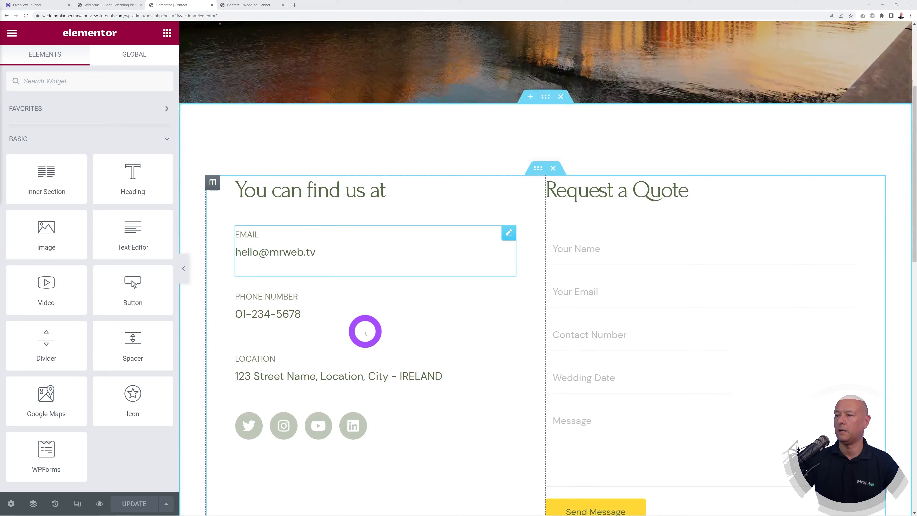
scroll(365, 331, "down", 2)
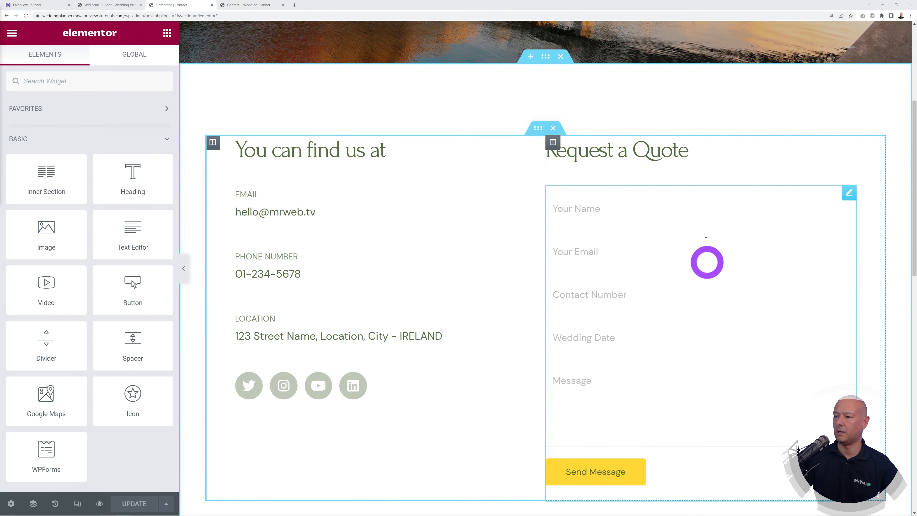
scroll(736, 337, "down", 2)
scroll(744, 338, "down", 10)
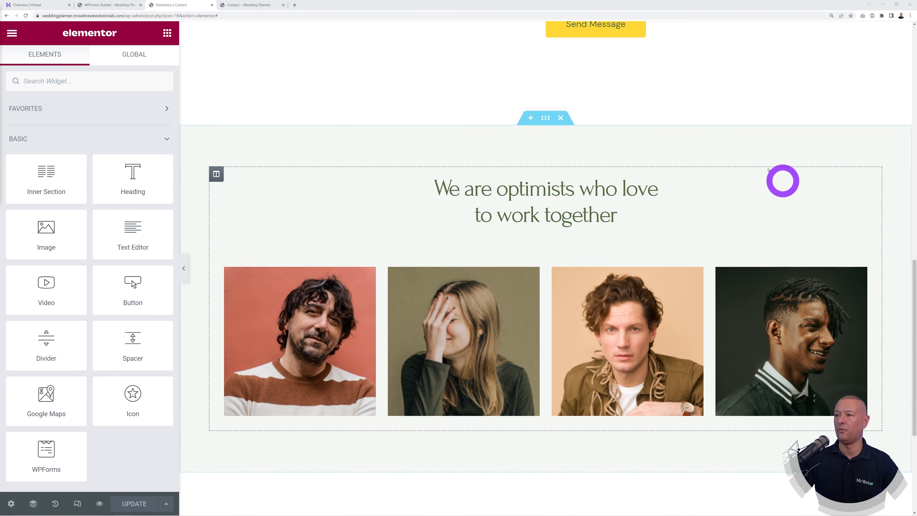
scroll(689, 410, "down", 4)
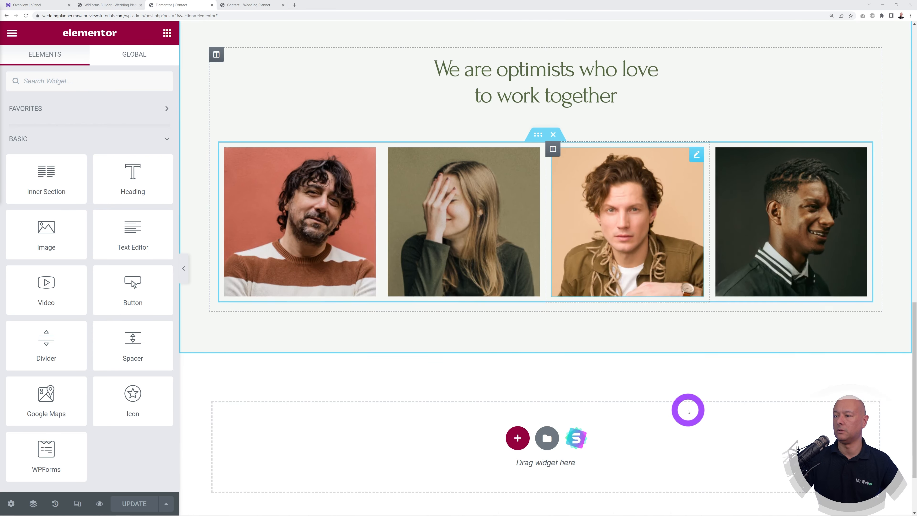
scroll(687, 408, "up", 5)
scroll(687, 408, "up", 3)
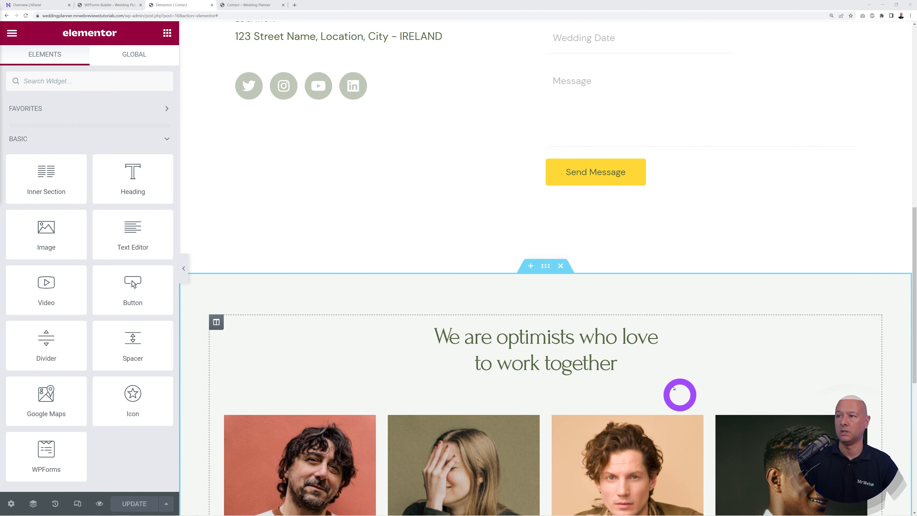
scroll(704, 316, "down", 2)
scroll(899, 373, "down", 2)
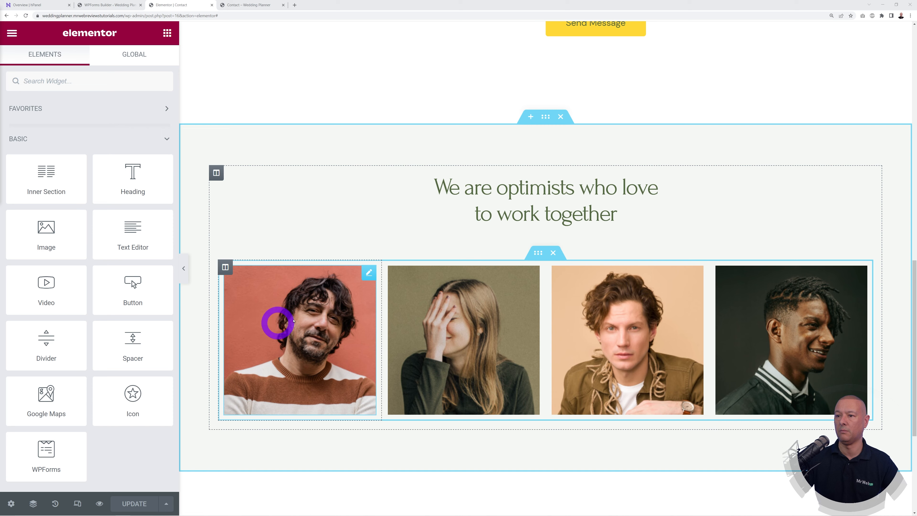
Step: Replace the first team photo with the banquet table photo and the second with the flower arrangement
left_click(366, 279)
left_click(109, 166)
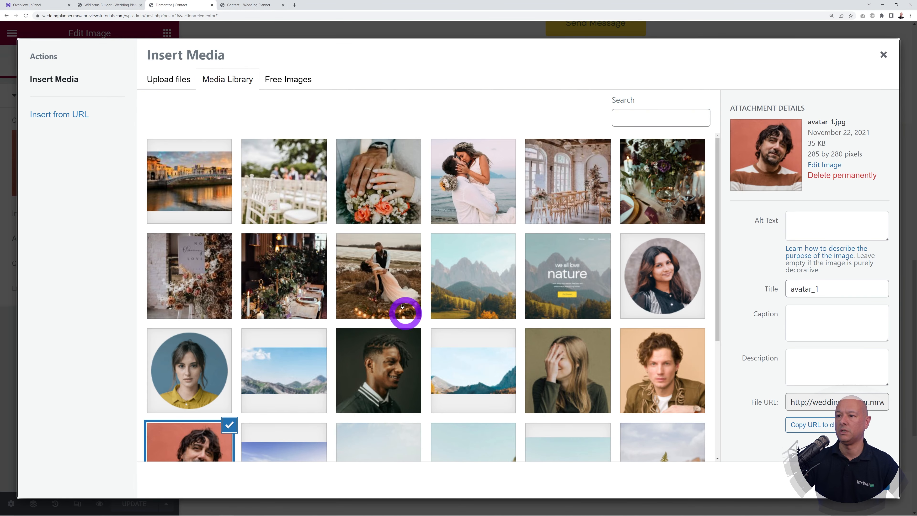
left_click(295, 299)
left_click(859, 481)
left_click(471, 359)
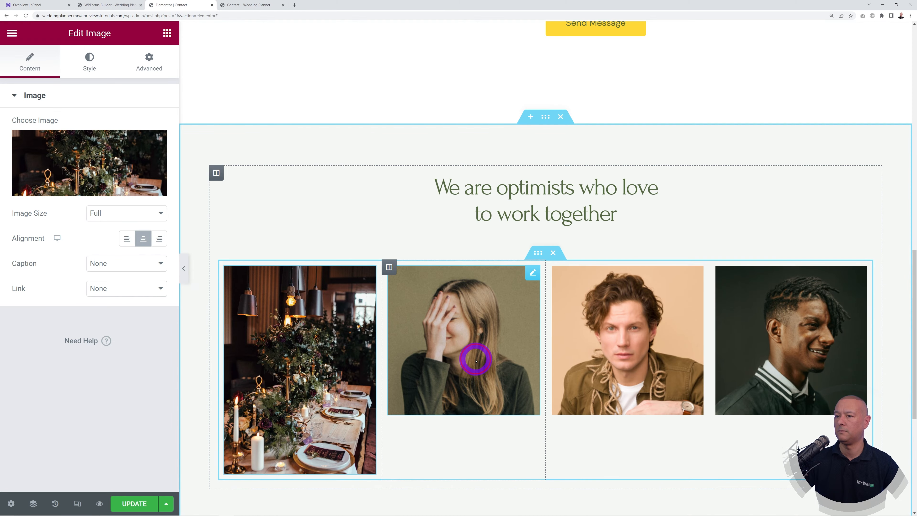
left_click(137, 176)
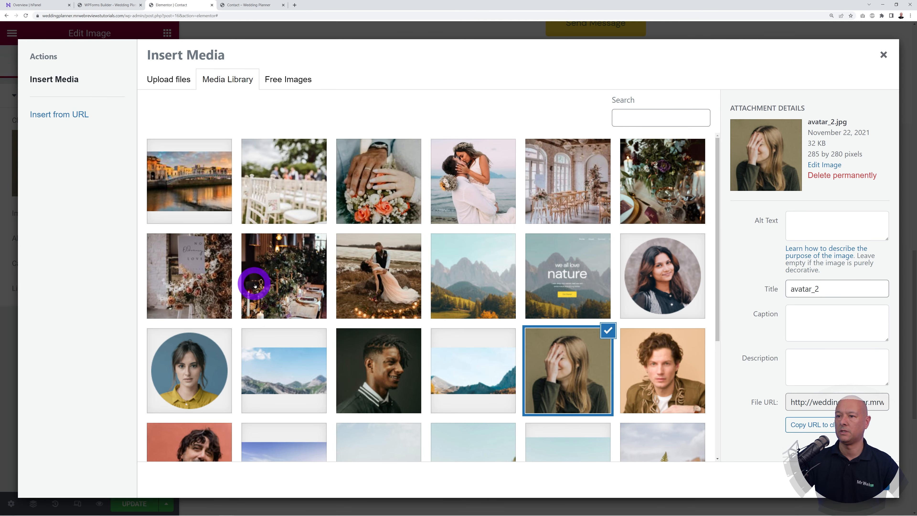
left_click(255, 286)
left_click(859, 480)
left_click(538, 373)
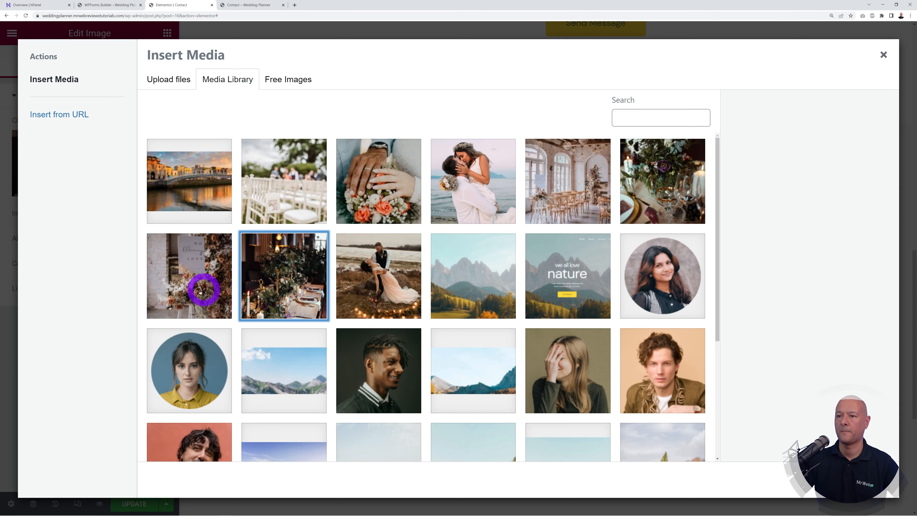
left_click(205, 287)
left_click(859, 480)
Step: Replace the third and fourth photos with the table-setting and chapel ceremony photos
left_click(591, 380)
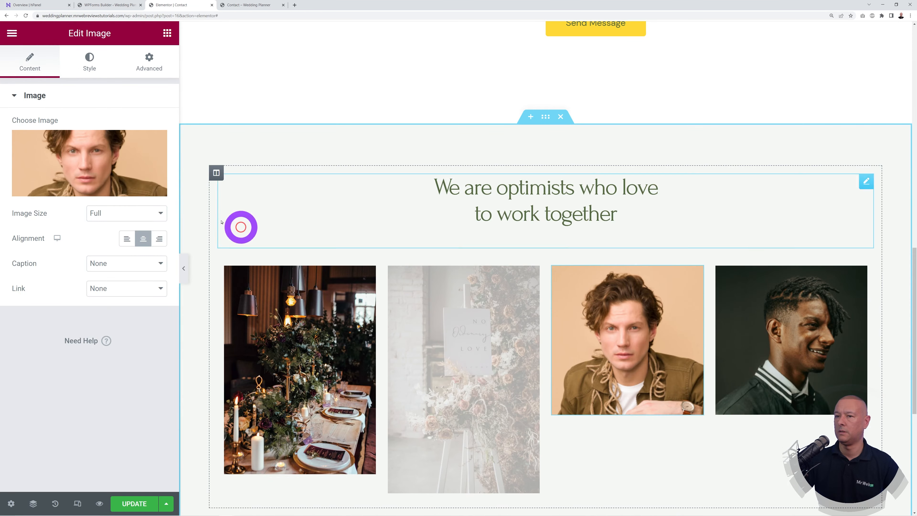
left_click(123, 174)
left_click(680, 198)
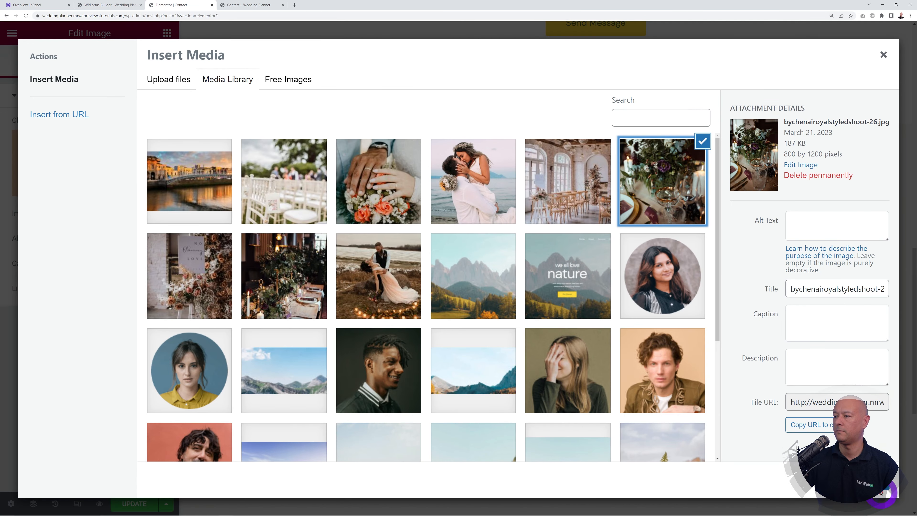
left_click(882, 493)
left_click(827, 381)
left_click(117, 154)
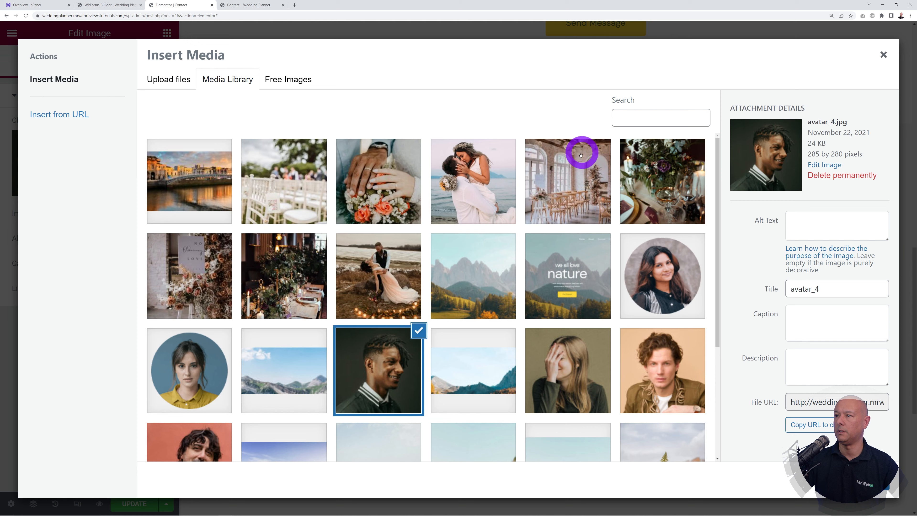
left_click(581, 155)
left_click(866, 480)
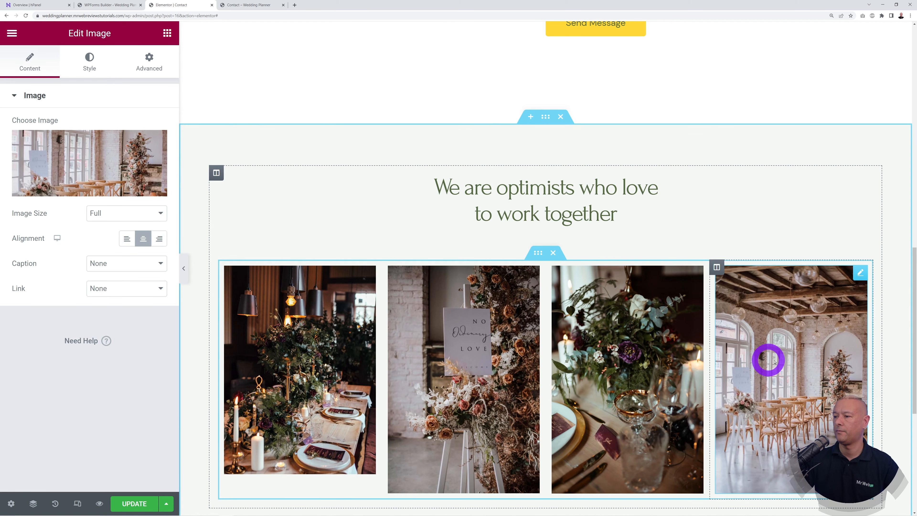
scroll(553, 385, "down", 1)
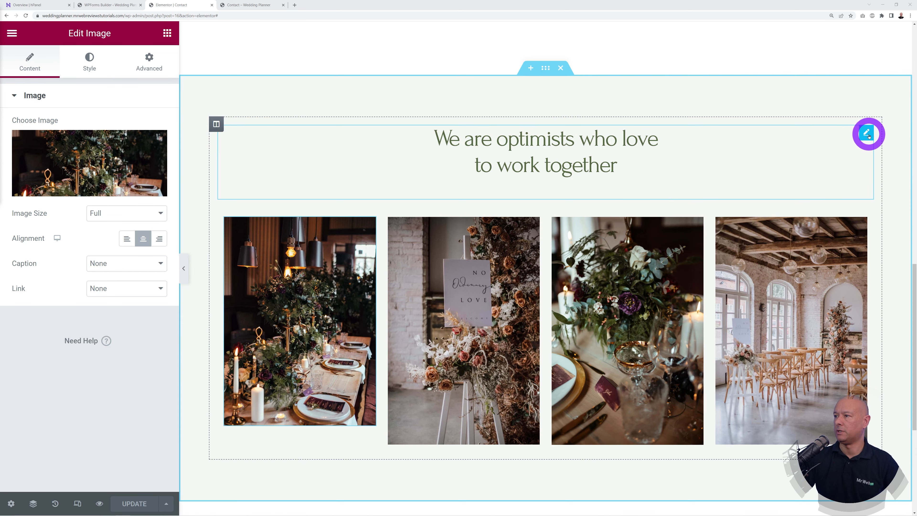
left_click(868, 134)
Step: Save the Contact page with UPDATE and view the live Wedding Planner homepage
scroll(712, 281, "up", 20)
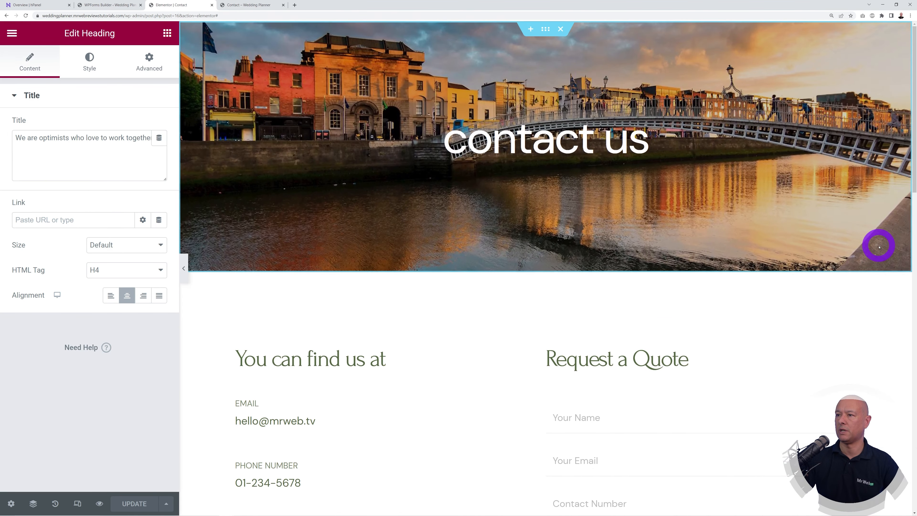
scroll(906, 214, "down", 3)
scroll(906, 213, "down", 2)
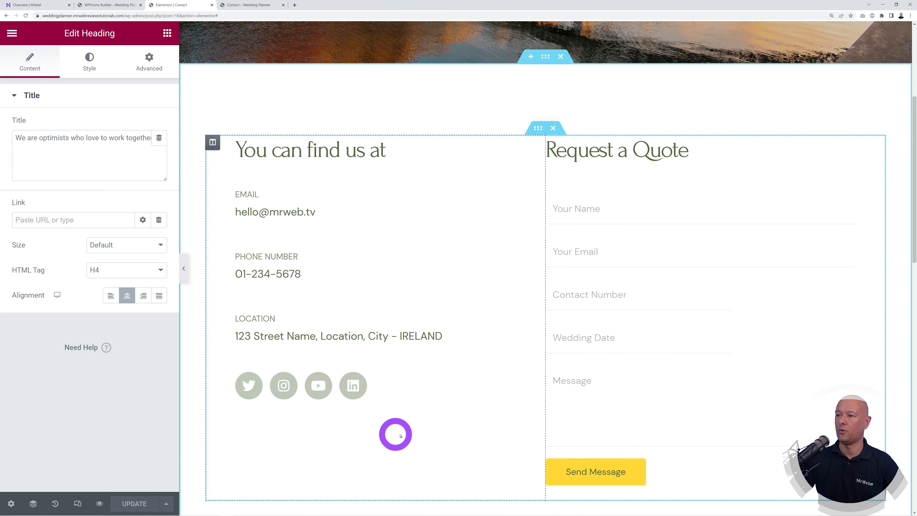
left_click(138, 497)
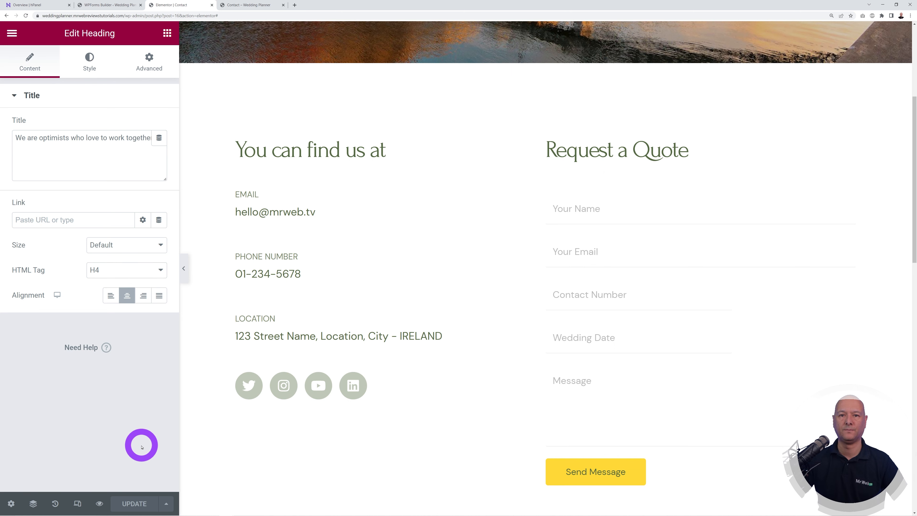
left_click(268, 5)
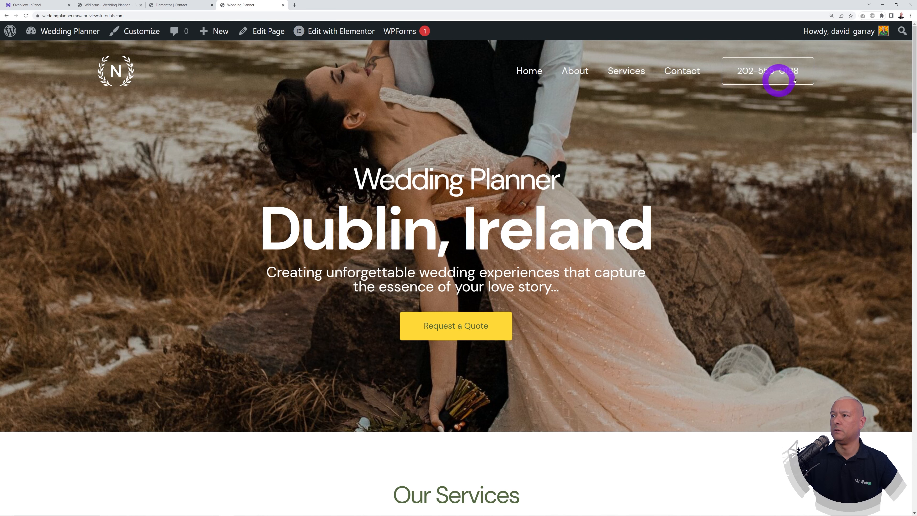
Step: Go to Appearance > Customize and open the Astra Transparent Header logo settings
mouse_move(911, 78)
left_mouse_down()
mouse_move(906, 499)
mouse_move(908, 87)
left_mouse_up()
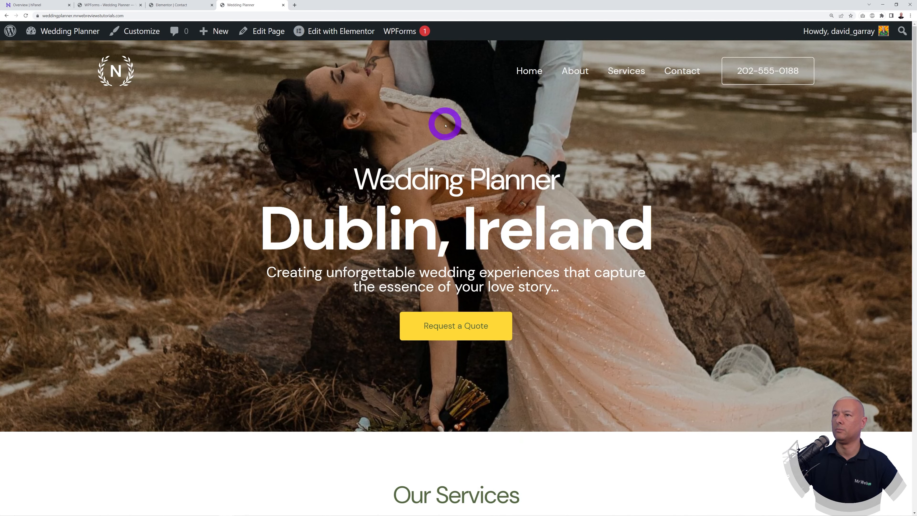
left_click(97, 5)
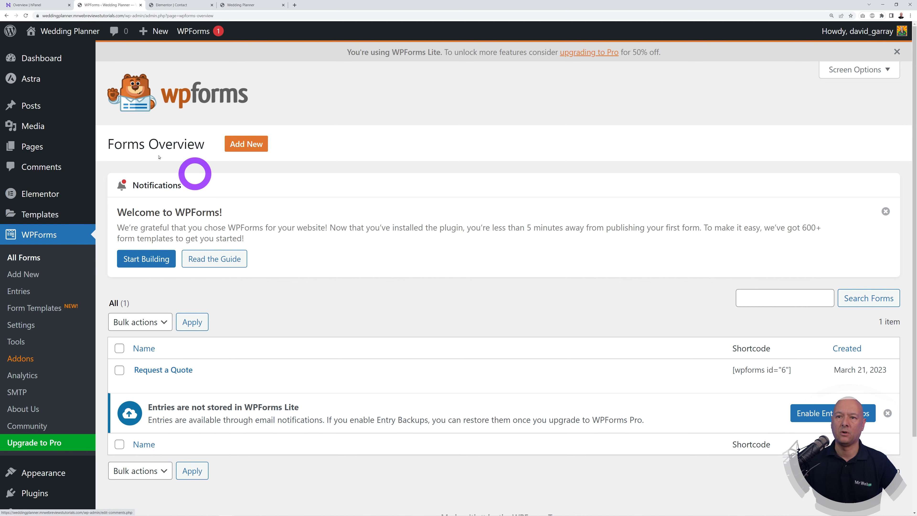
scroll(80, 369, "down", 3)
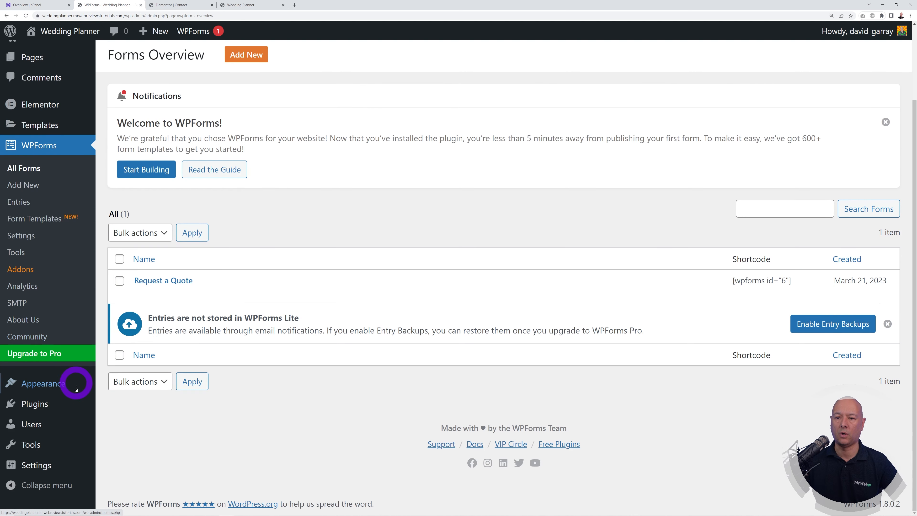
mouse_move(54, 385)
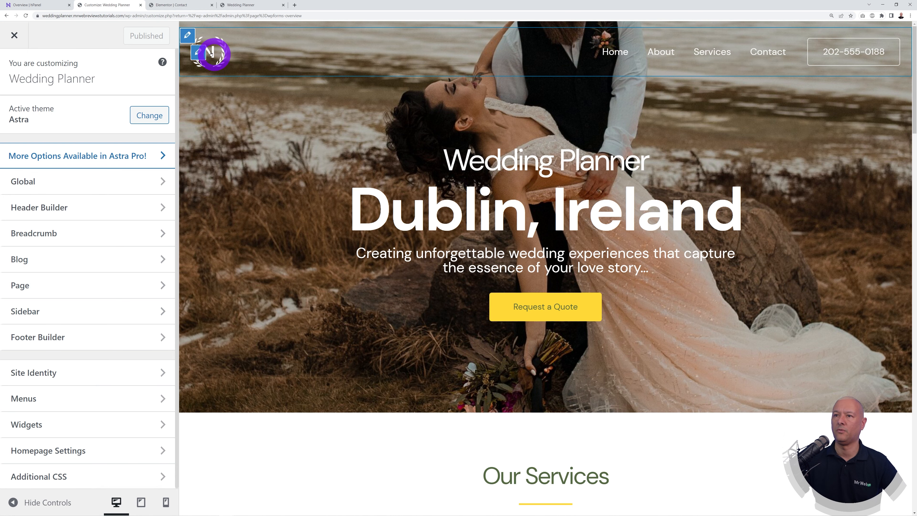
left_click(198, 52)
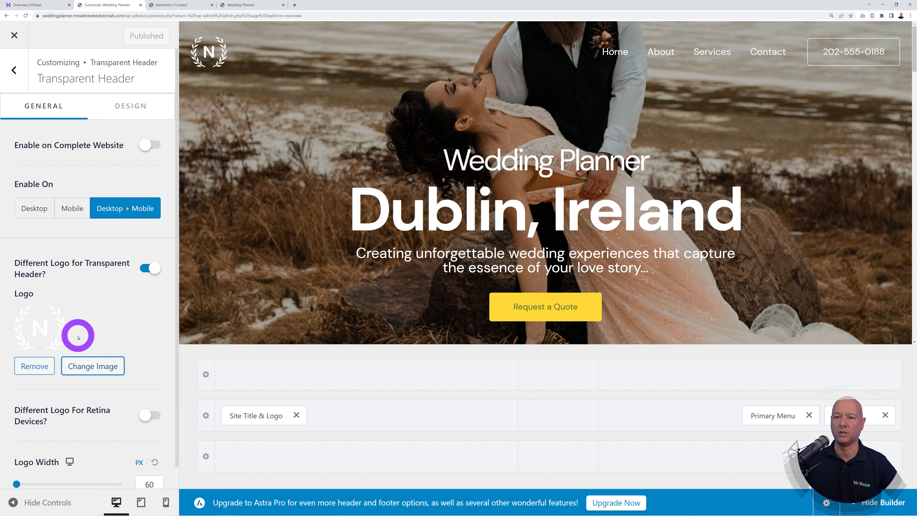
Step: Upload wedding-Logo-BLACK and wedding-Logo-WHITE, setting the white one as the transparent header logo
left_click(38, 370)
left_click(69, 318)
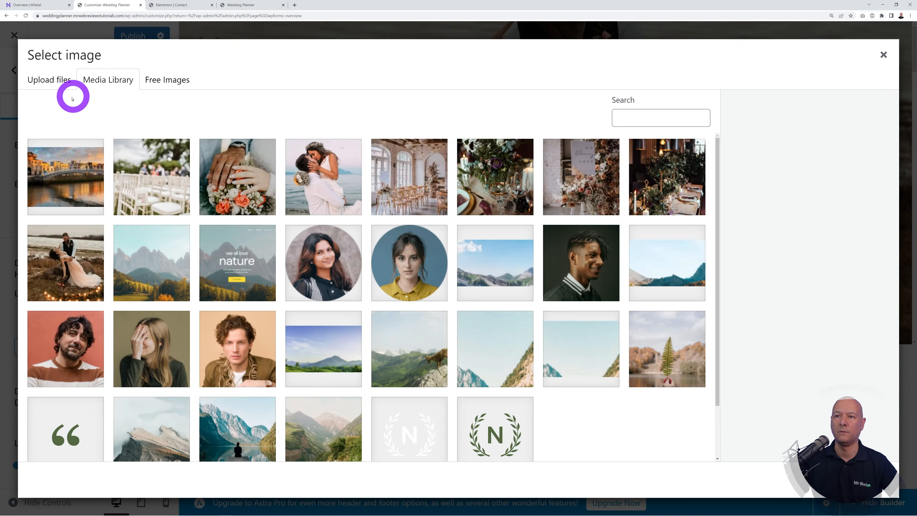
left_click(57, 79)
left_click(441, 265)
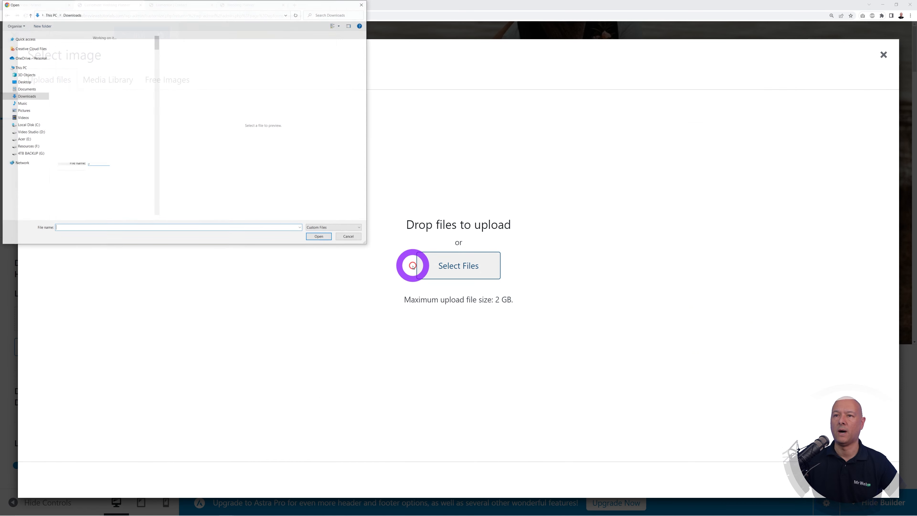
left_click(94, 72)
left_click(87, 46, "ctrl")
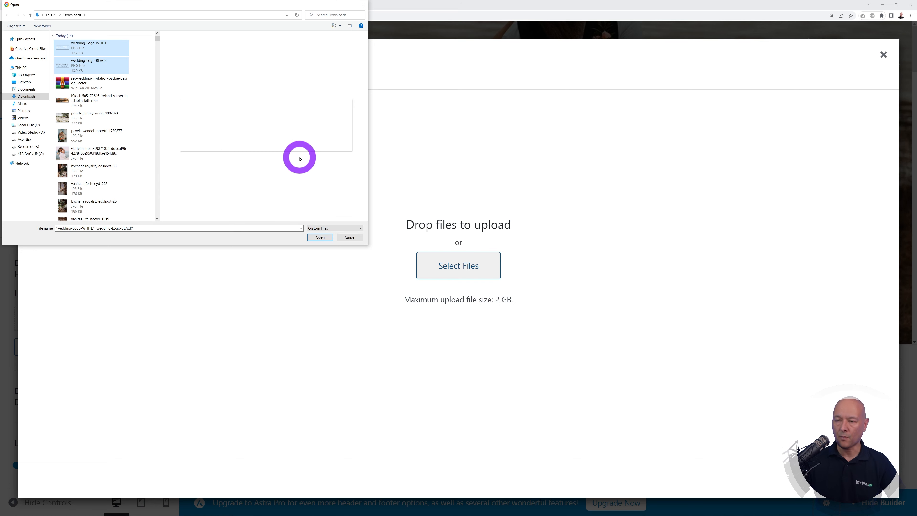
left_click(320, 237)
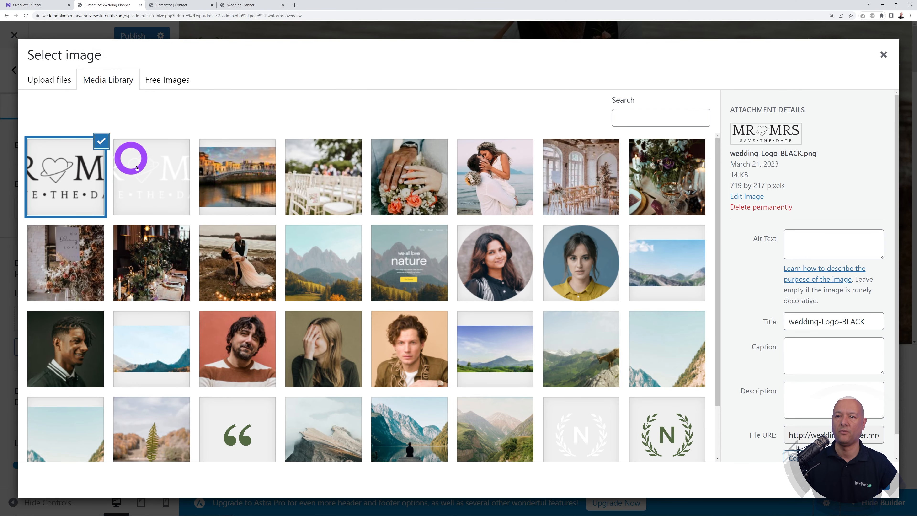
left_click(139, 168)
left_click(880, 481)
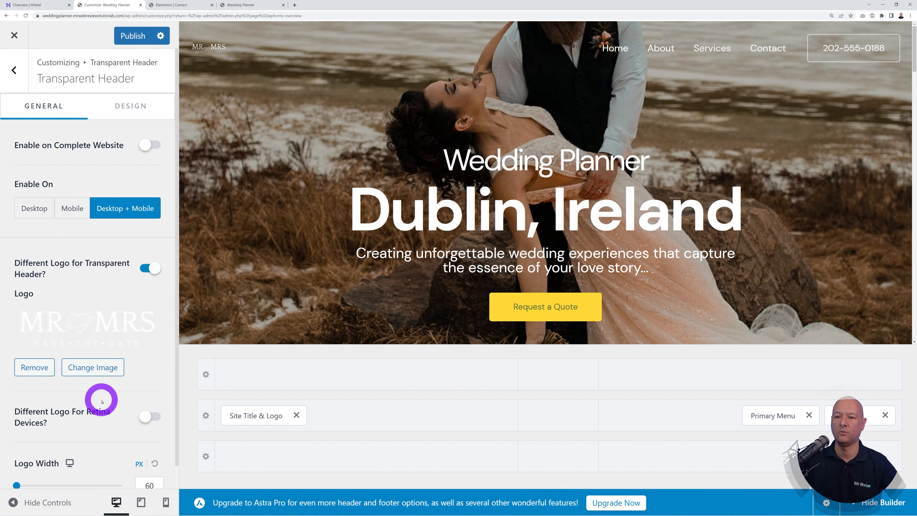
Step: Widen the logo to 203 px and use the white logo as the retina logo
scroll(102, 400, "down", 1)
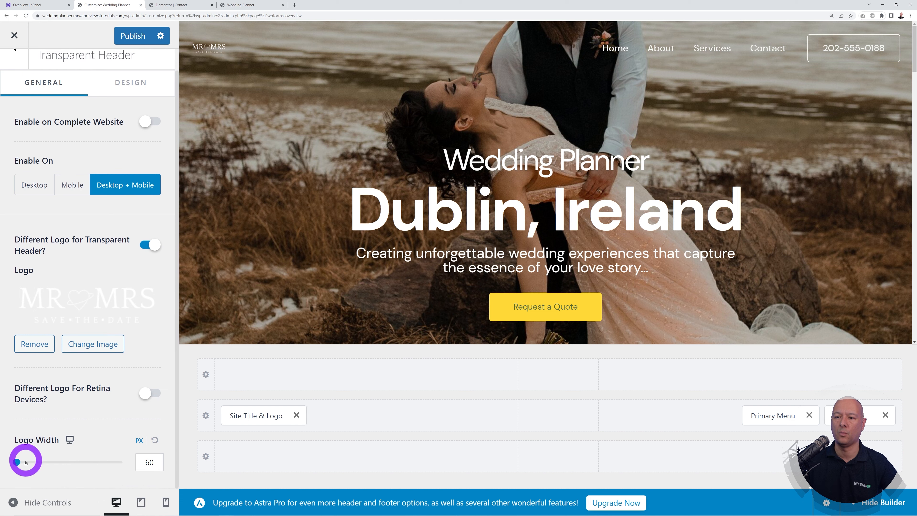
left_click_drag(20, 465, 47, 464)
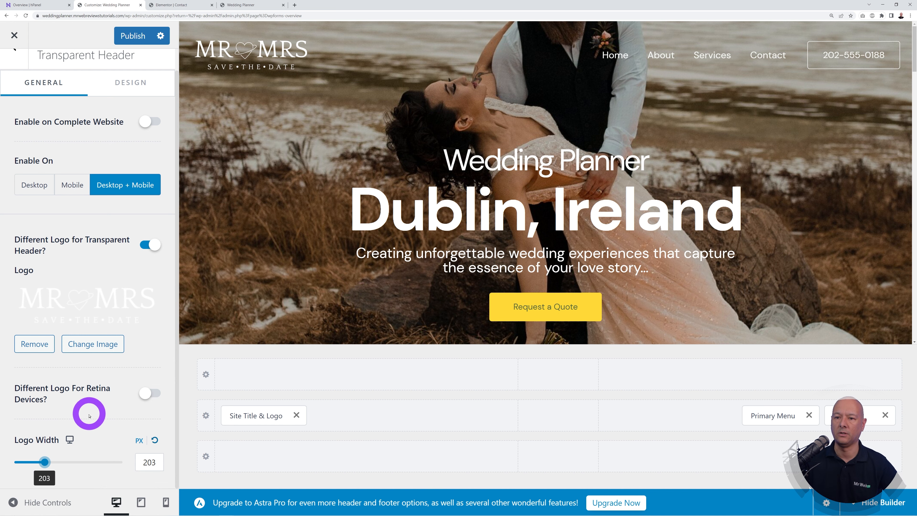
left_click(149, 394)
scroll(119, 401, "down", 1)
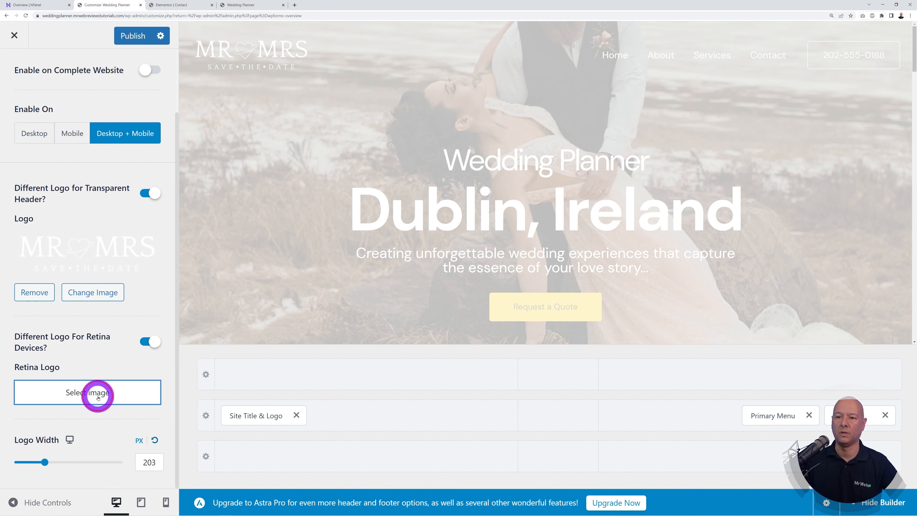
left_click(97, 397)
left_click(167, 183)
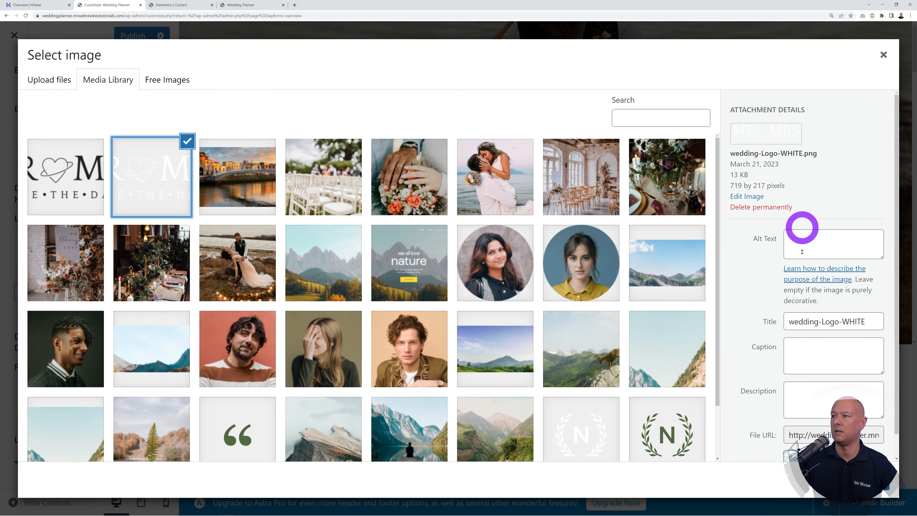
left_click(873, 481)
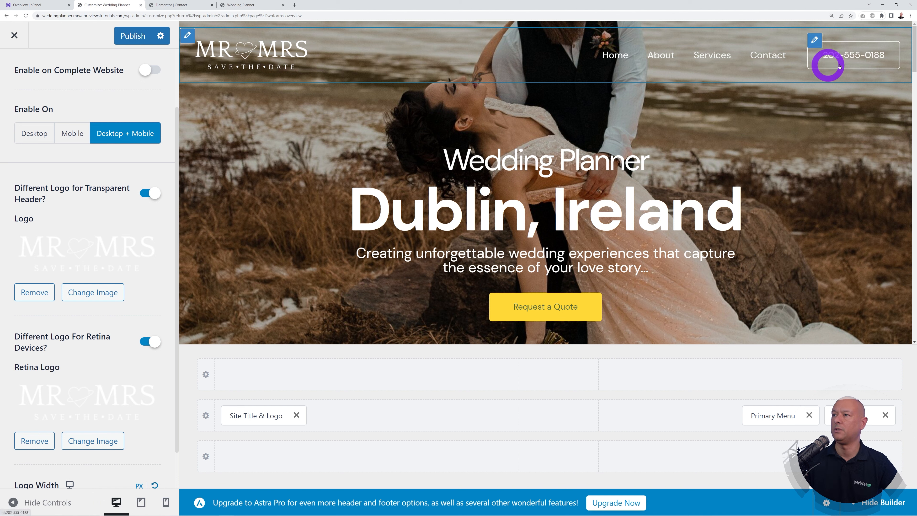
Step: Point the header phone button's link to its new displayed number, publish, and close the Customizer
left_click(815, 42)
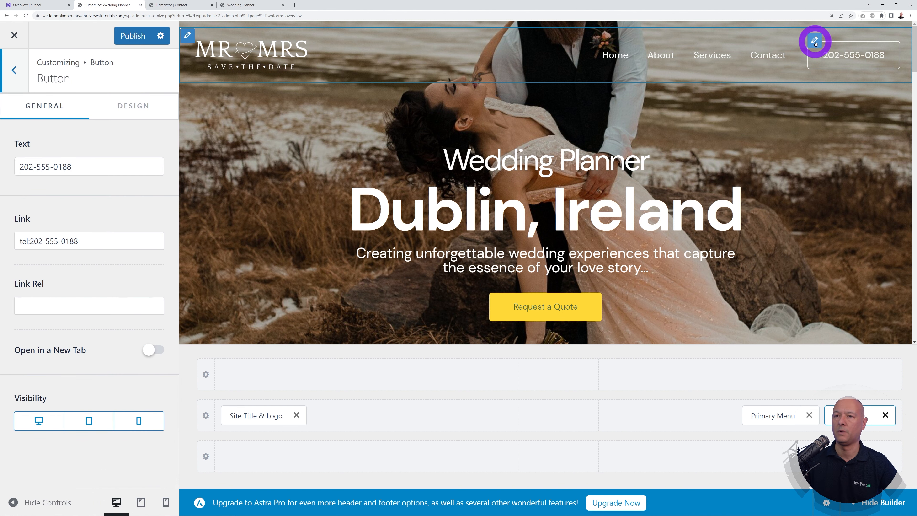
triple_click(97, 164)
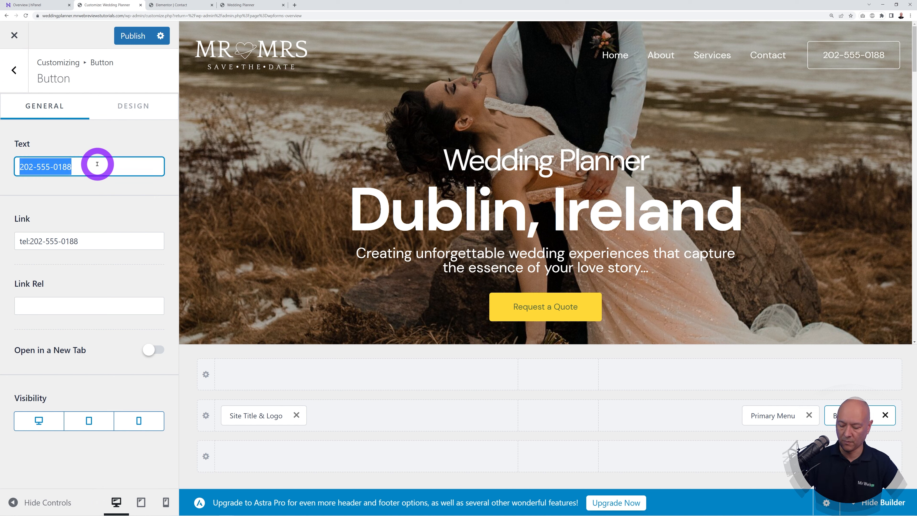
type("01-234-5678")
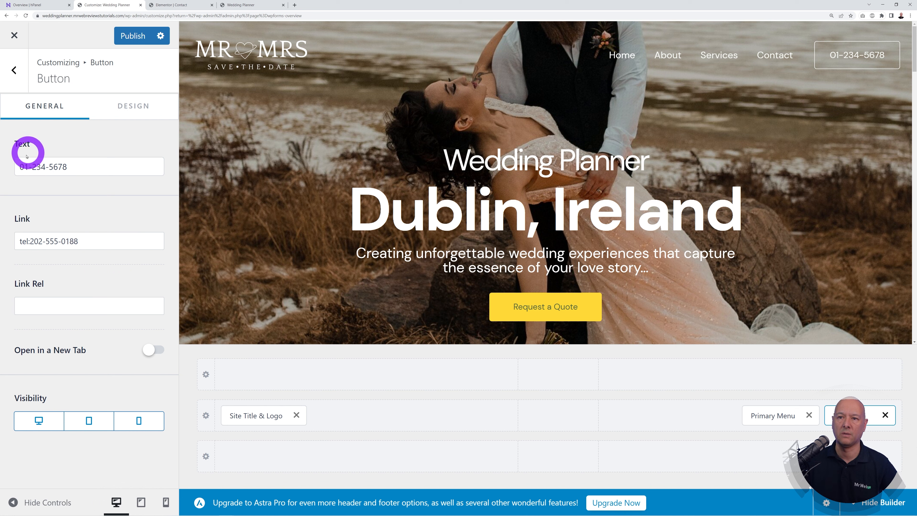
left_click_drag(19, 166, 98, 167)
key("ctrl+c")
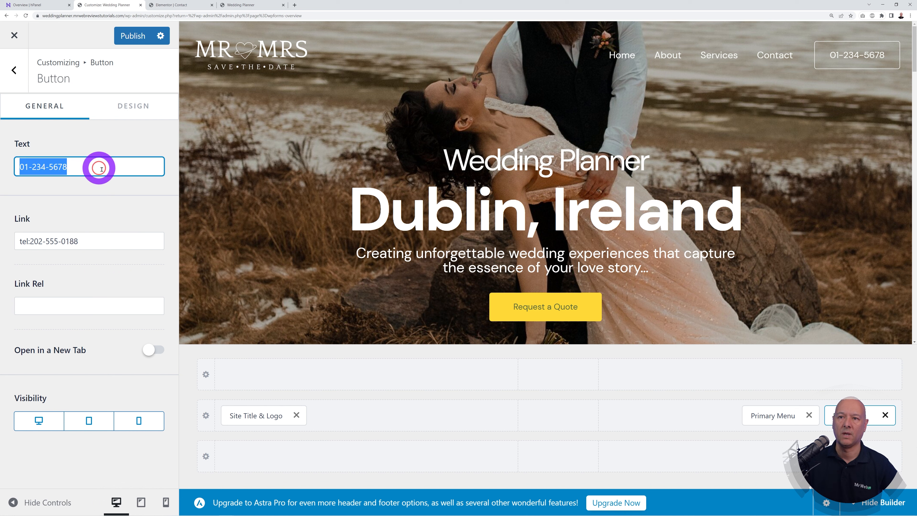
left_click(32, 240)
left_click_drag(31, 241, 113, 269)
key("ctrl+v")
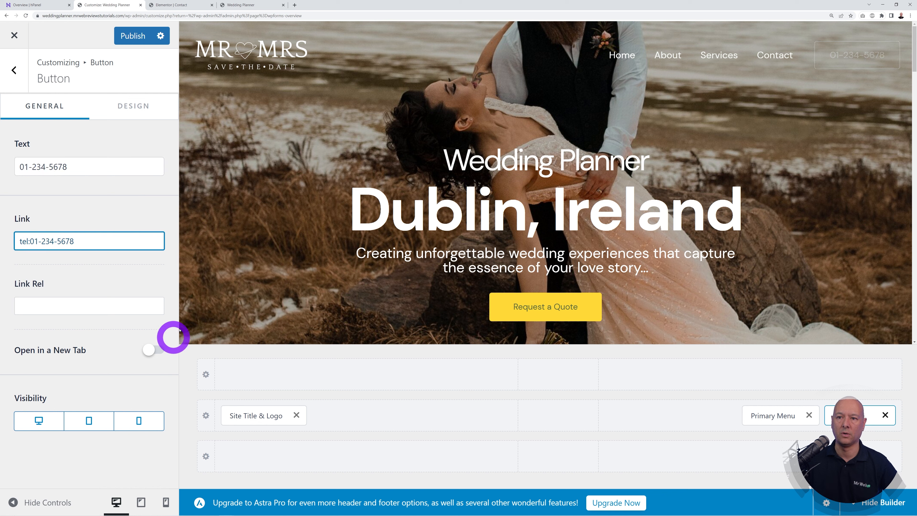
left_click(132, 37)
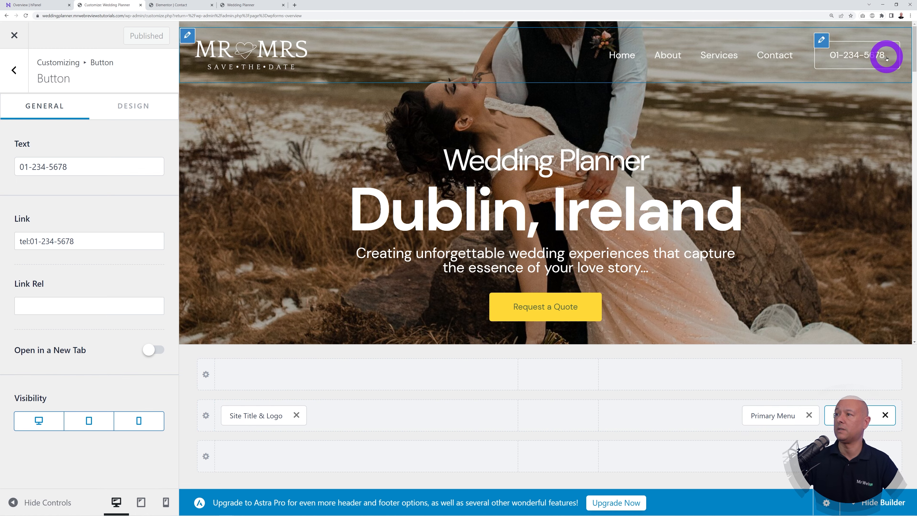
left_click(14, 35)
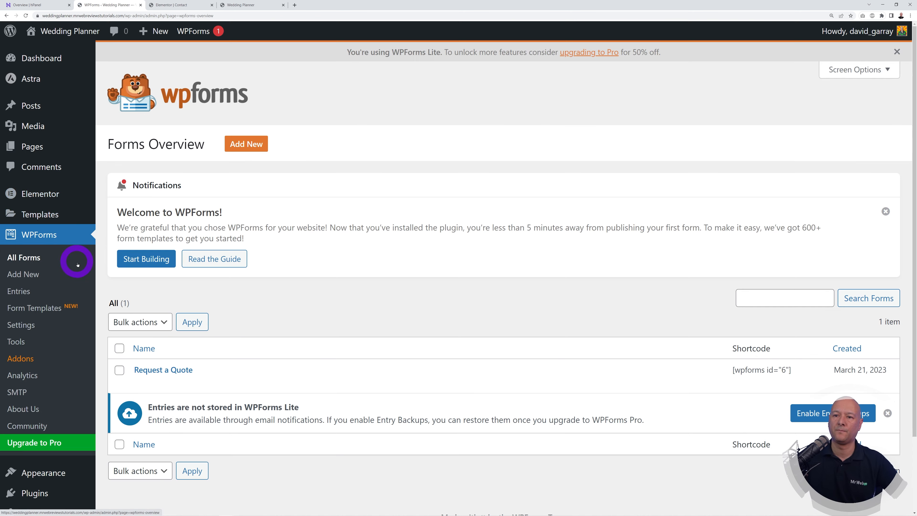
Step: Remove the existing Services item from the Main Menu
scroll(52, 338, "down", 2)
mouse_move(46, 386)
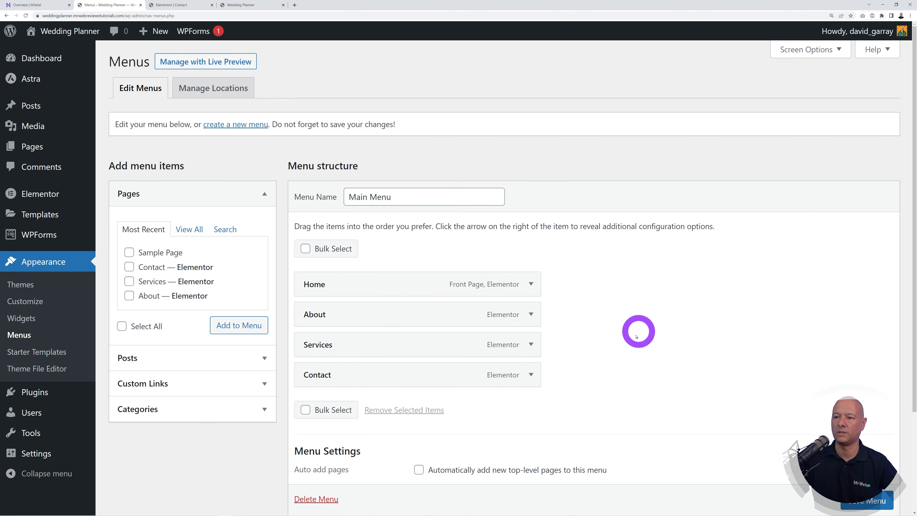
left_click(531, 345)
scroll(668, 347, "down", 1)
scroll(668, 348, "down", 3)
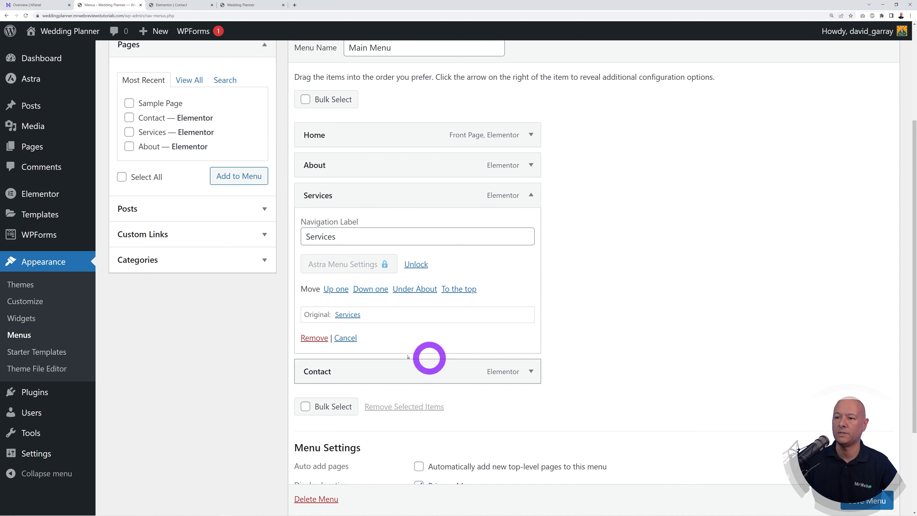
left_click(314, 337)
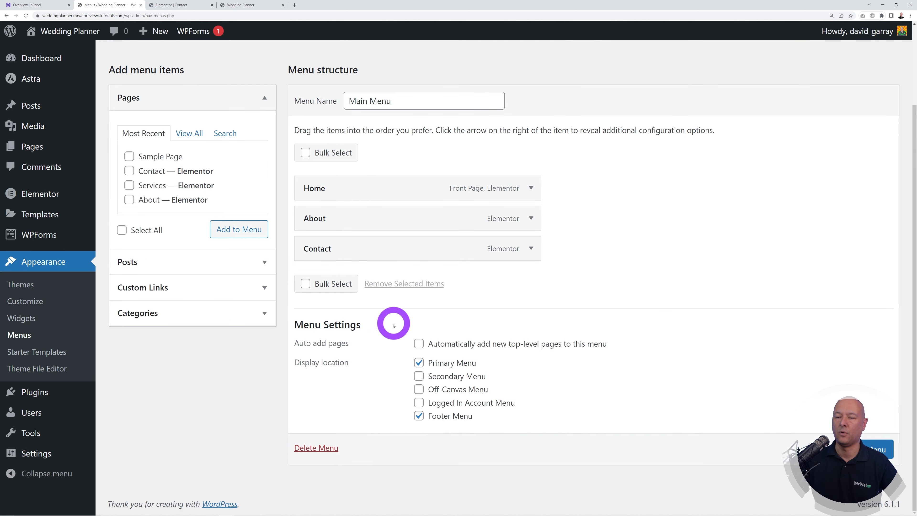
left_click(305, 284)
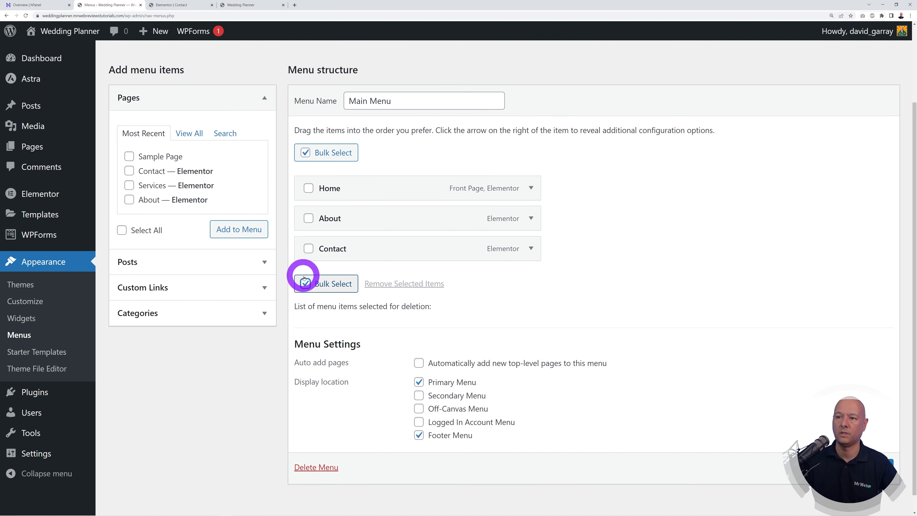
left_click(308, 219)
left_click(309, 249)
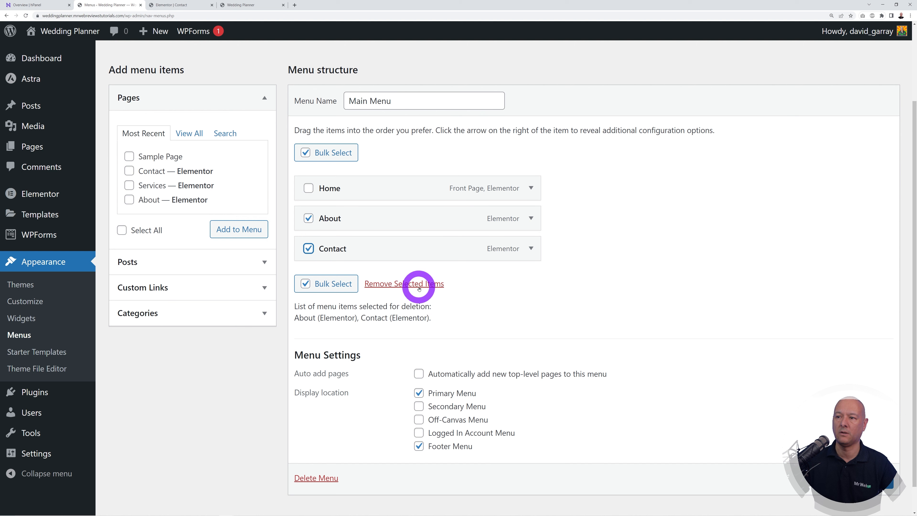
left_click(304, 284)
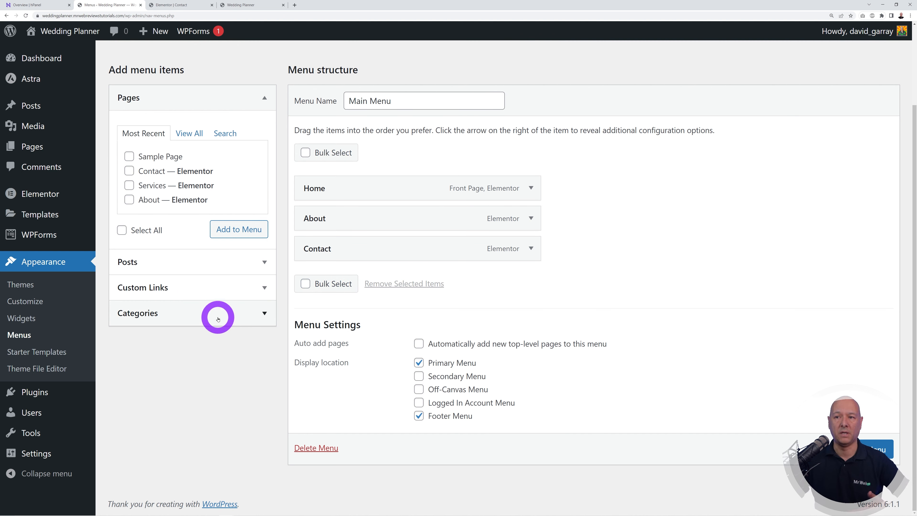
Step: Add the Services page back as a top-level item between About and Contact and save the menu
left_click(129, 185)
left_click(219, 233)
mouse_move(91, 411)
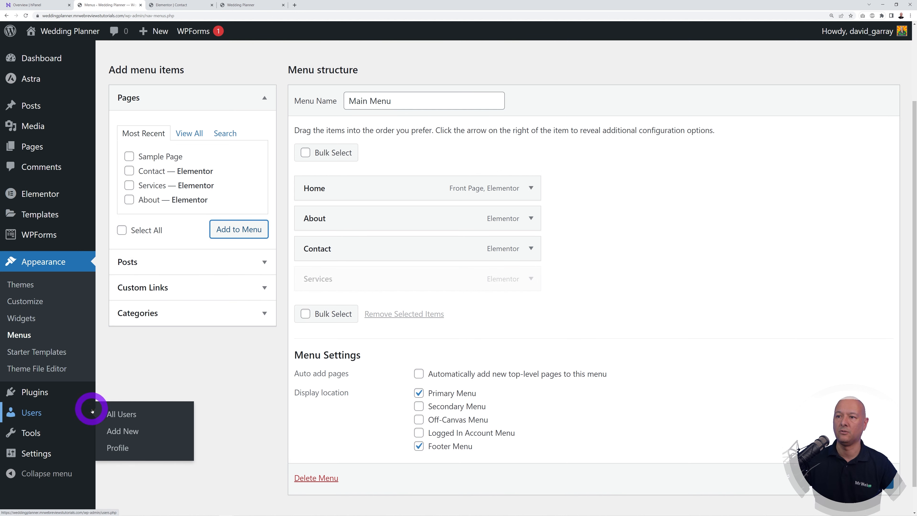
left_click_drag(376, 276, 364, 243)
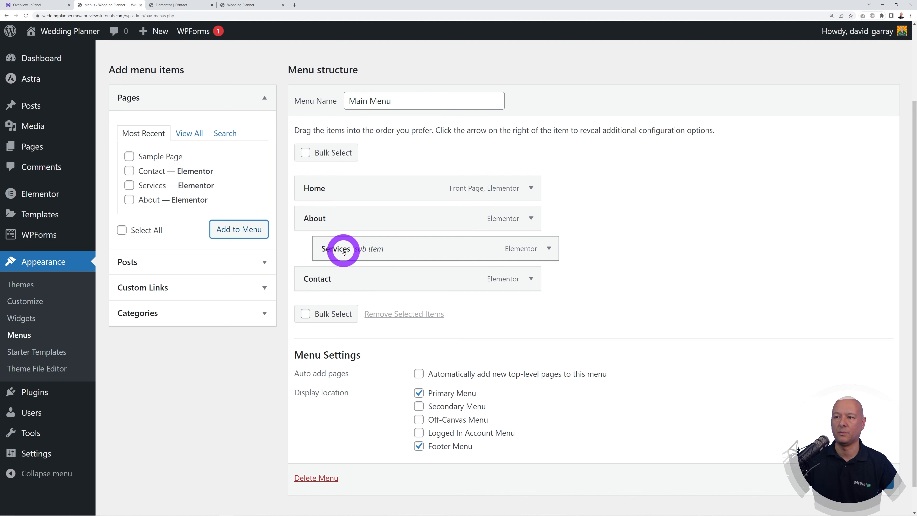
left_click_drag(346, 252, 317, 250)
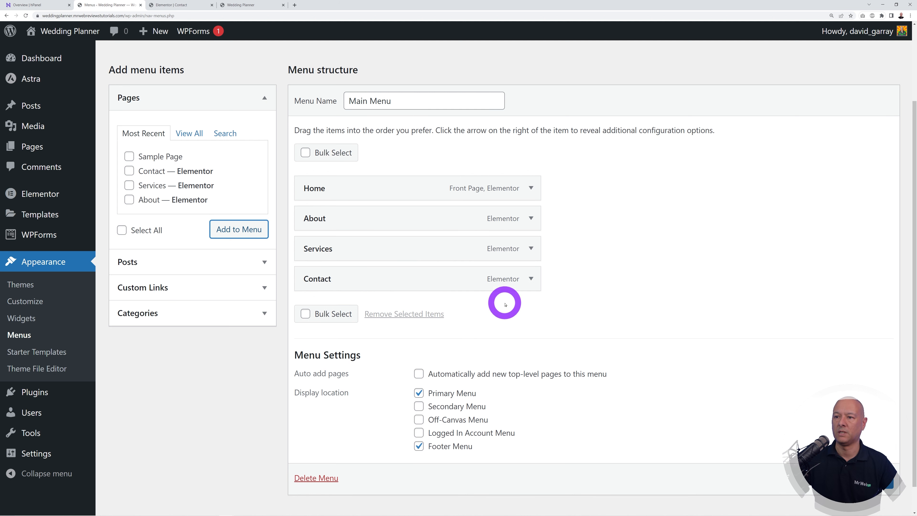
scroll(870, 469, "down", 1)
left_click(870, 466)
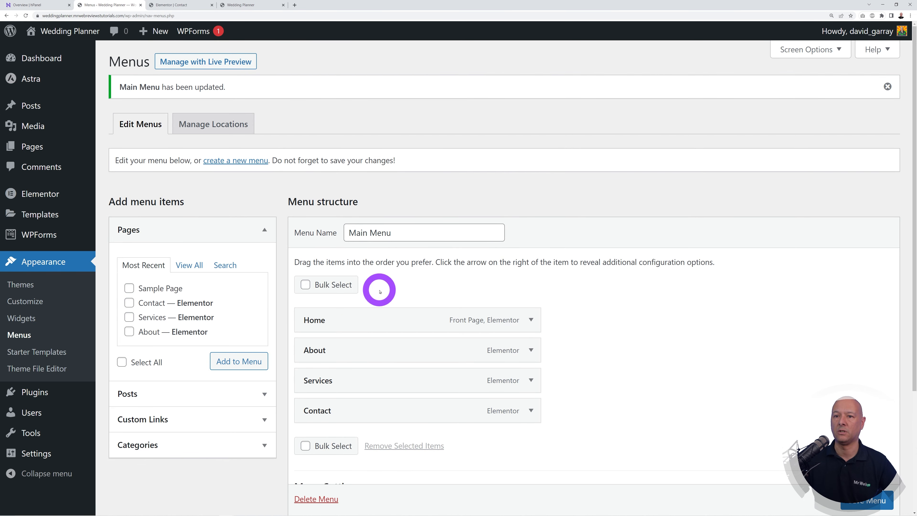
left_click(24, 302)
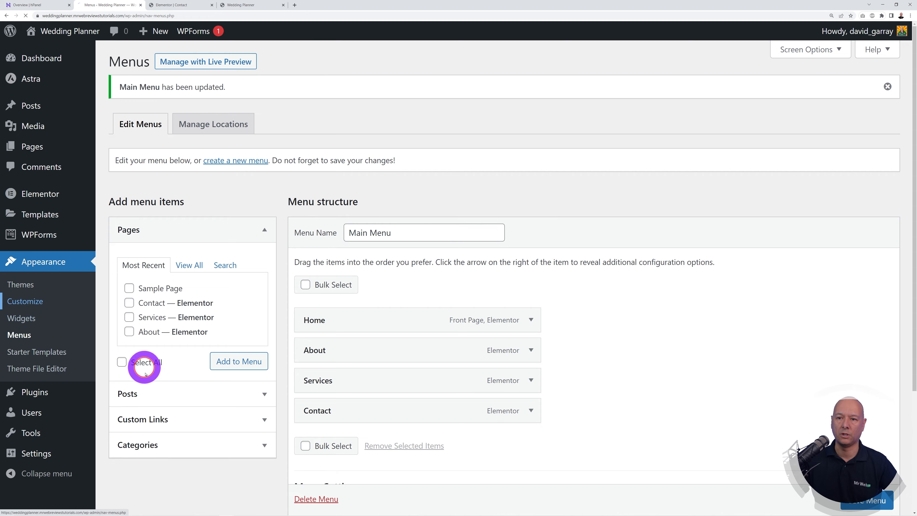
Step: Replace the old N logo in the footer HTML 1 block with the black MR♡MRS logo
scroll(722, 296, "down", 5)
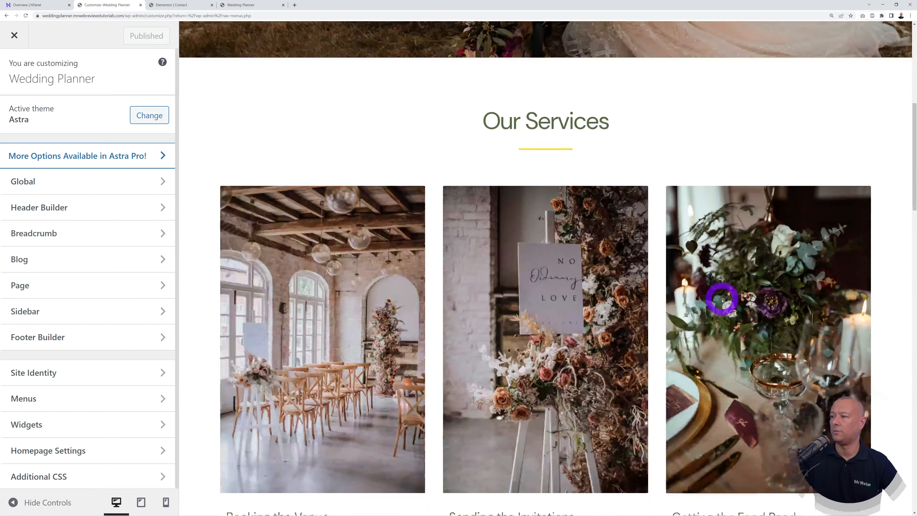
scroll(722, 300, "down", 15)
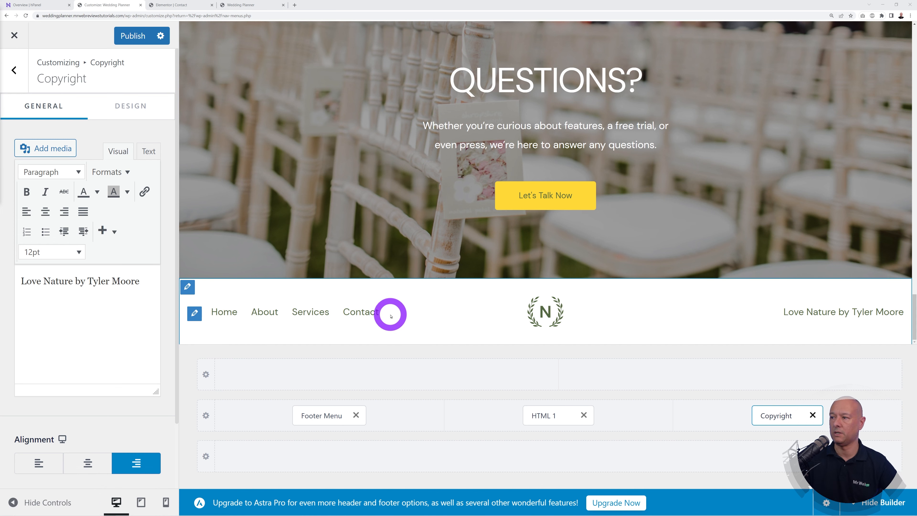
left_click(505, 306)
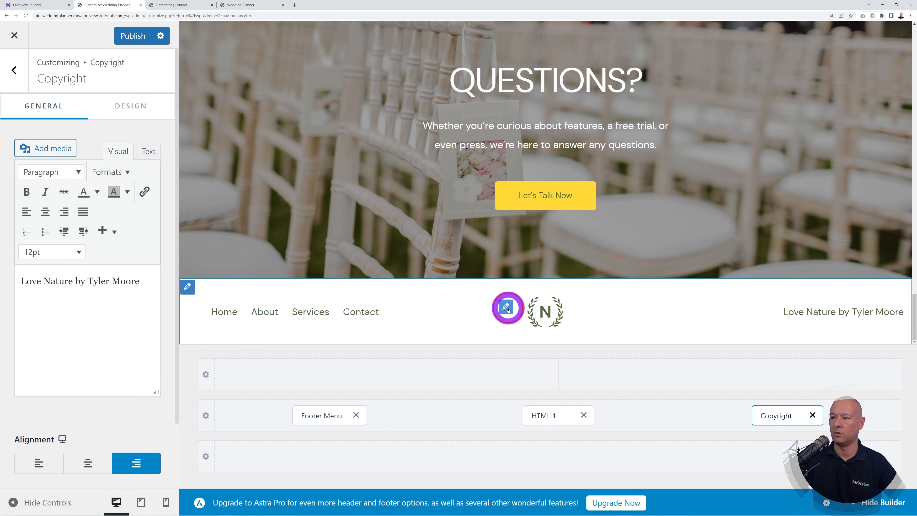
left_click(48, 290)
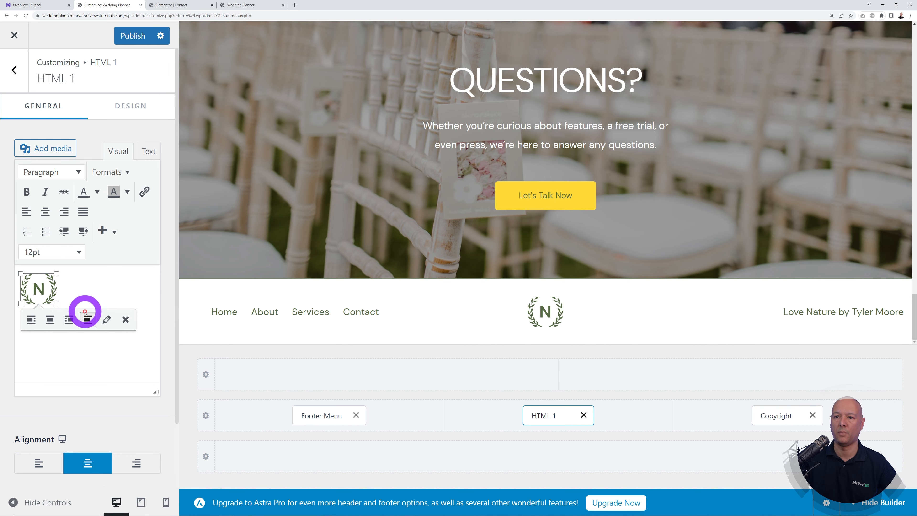
left_click(57, 144)
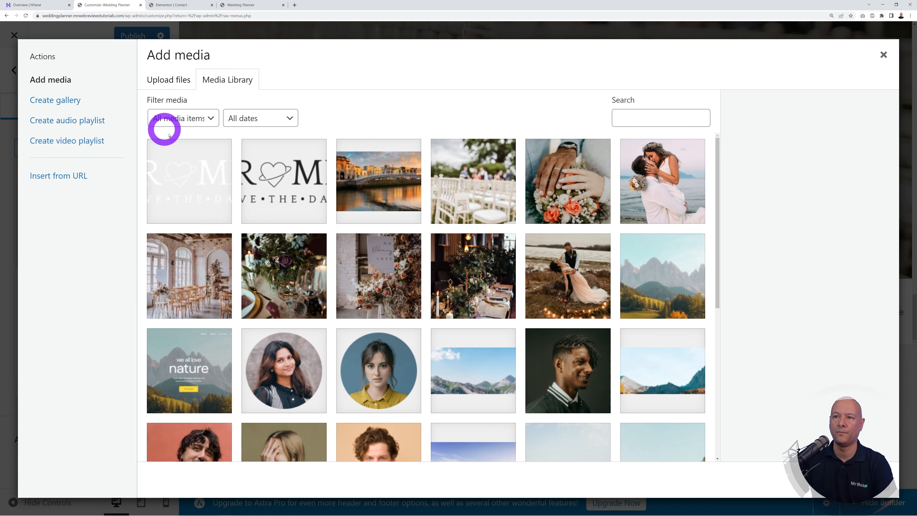
left_click(274, 192)
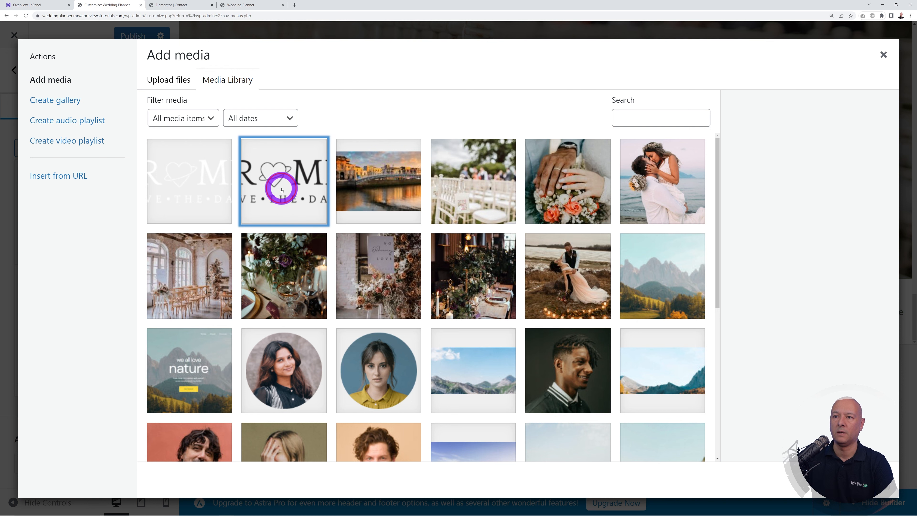
left_click(855, 480)
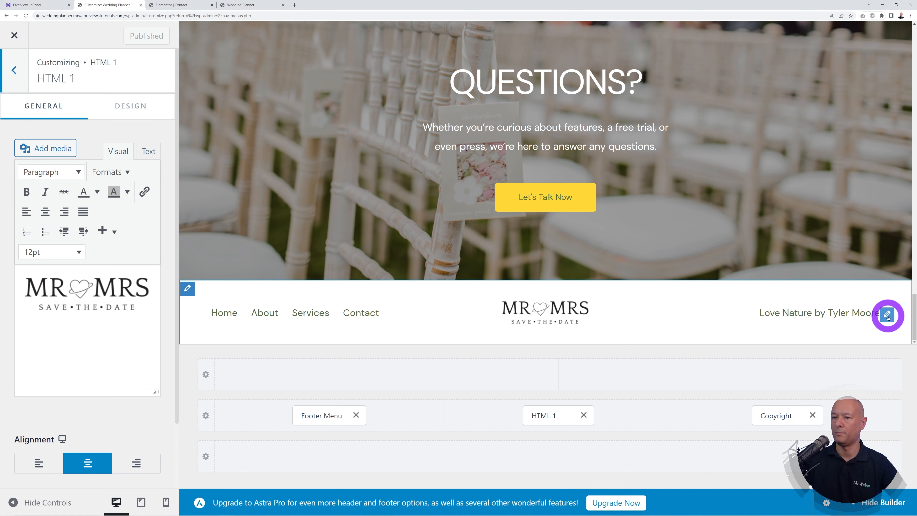
Step: Change the footer copyright text to 'Wedding Planner, Dublin, IRELAND' and publish
left_click(888, 316)
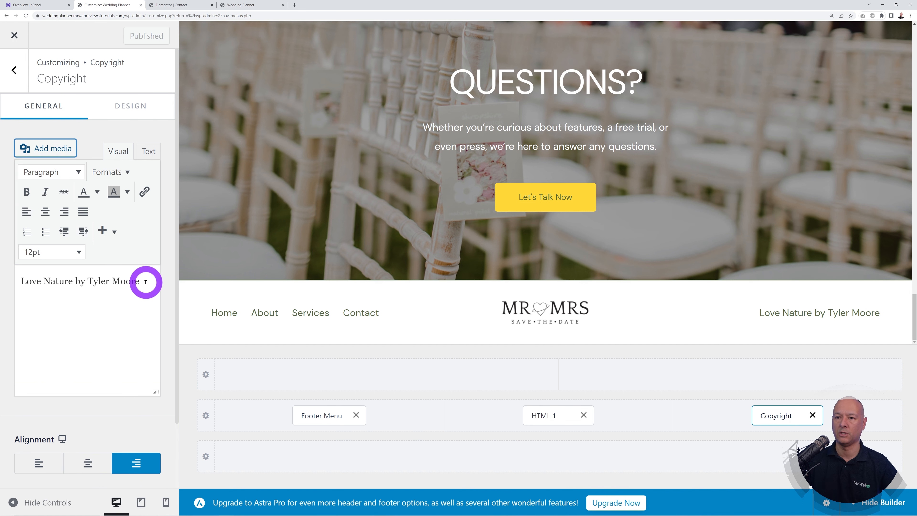
left_click_drag(143, 281, 25, 281)
key("BackSpace")
key("BackSpace")
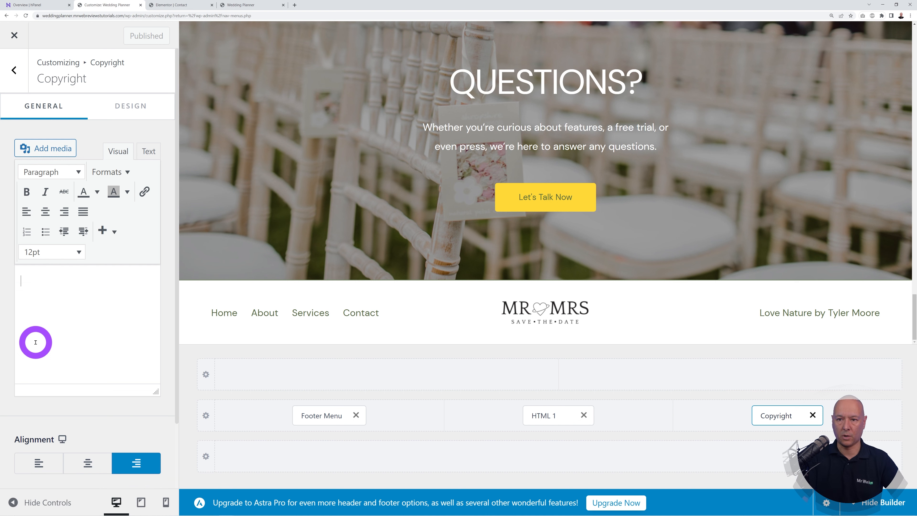
type("Wedding Planner, Dublin, IRELAND")
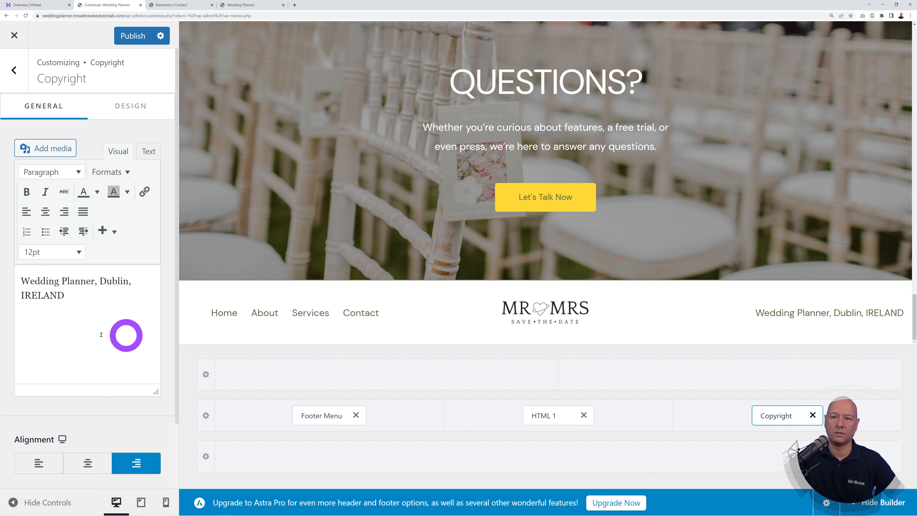
left_click(137, 38)
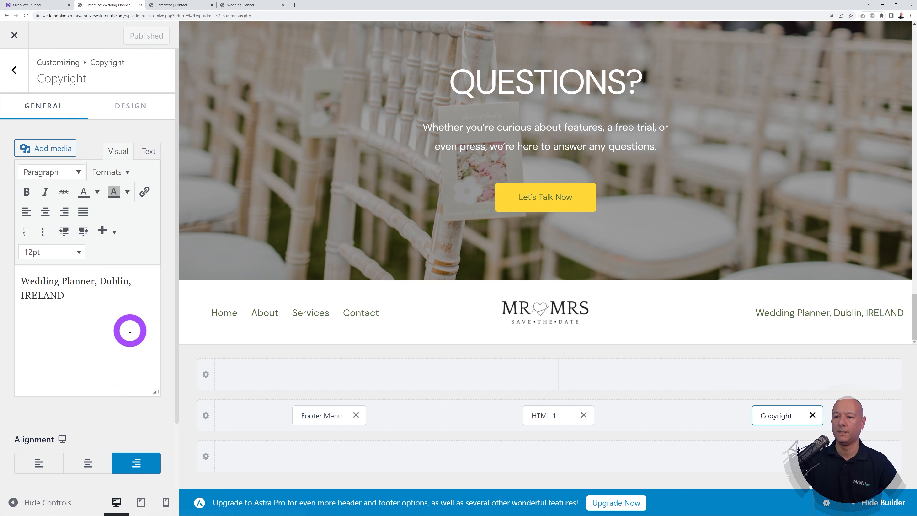
left_click(253, 4)
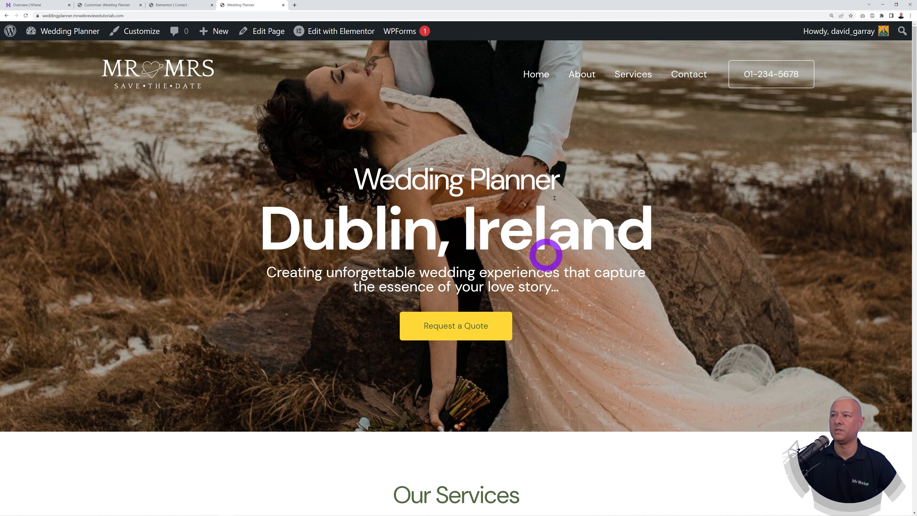
Step: Scroll to the live site's footer to check the black MR♡MRS logo beside the Wedding Planner, Dublin, IRELAND text
scroll(871, 326, "down", 20)
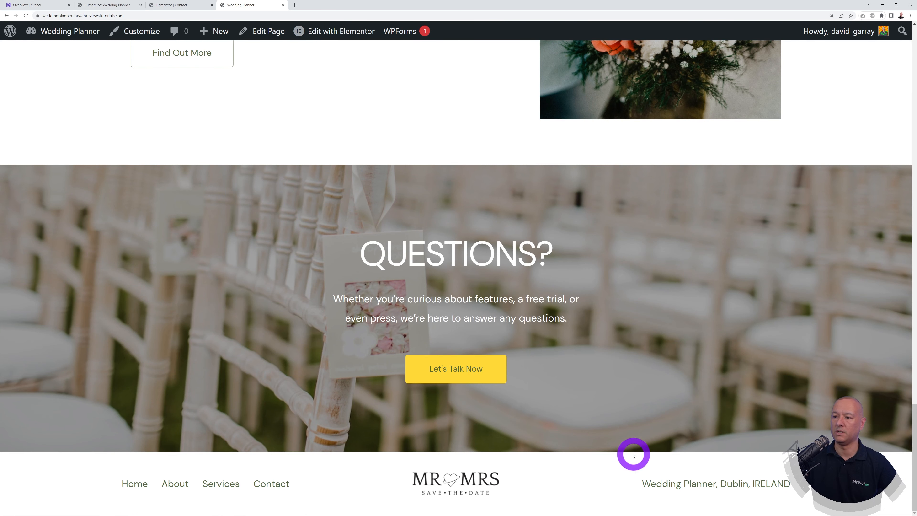